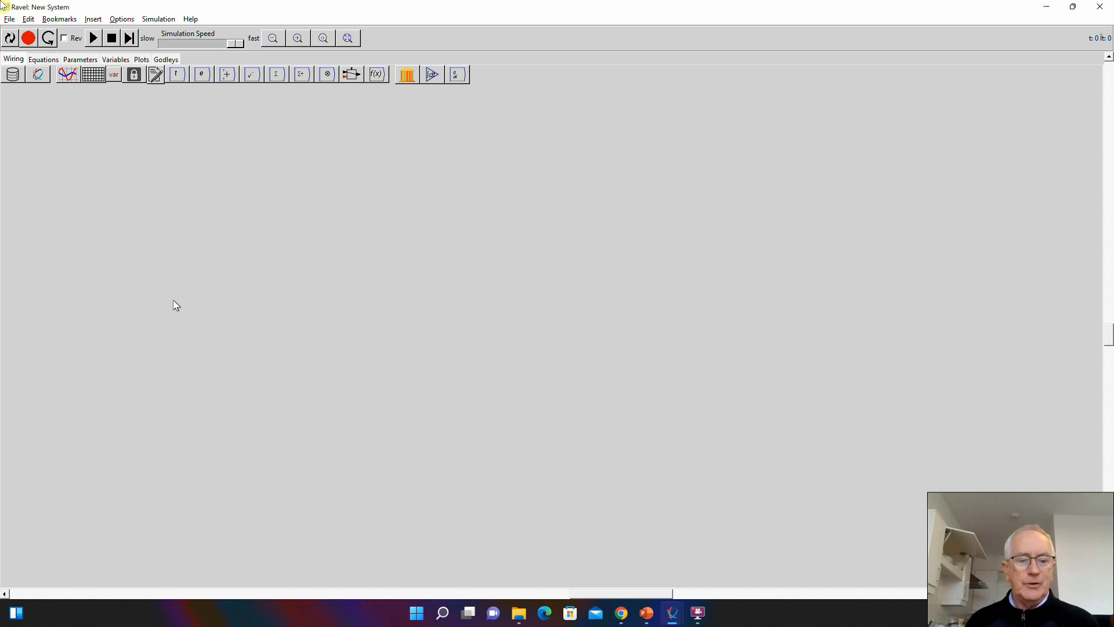
# - Place a Godley table near the canvas's upper-left area and turn off its variable display
pyautogui.click(407, 75)
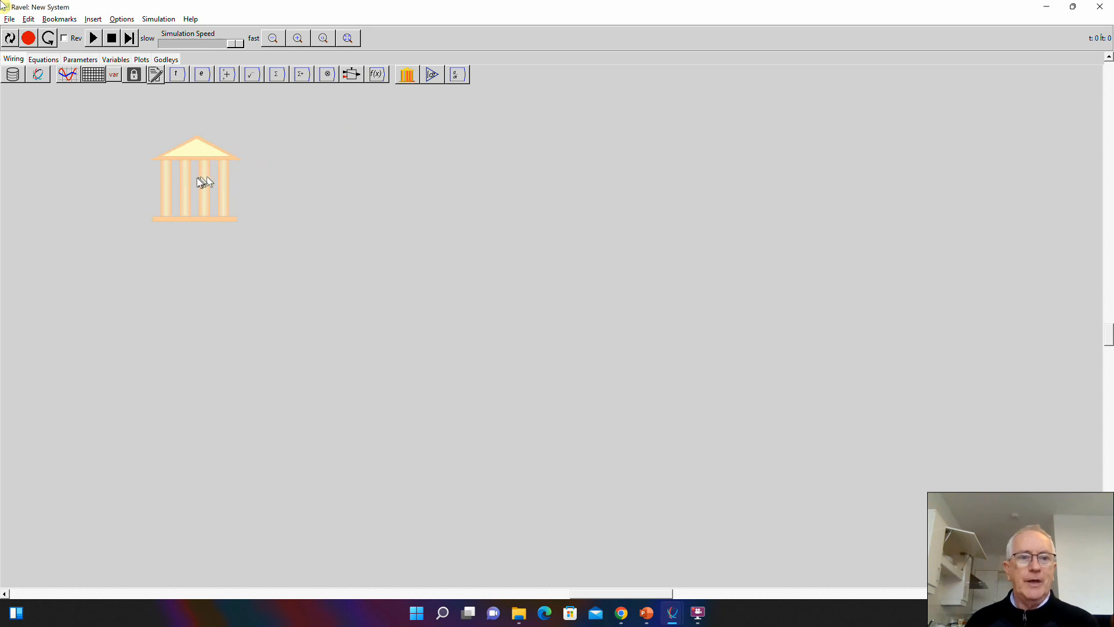
pyautogui.click(197, 189)
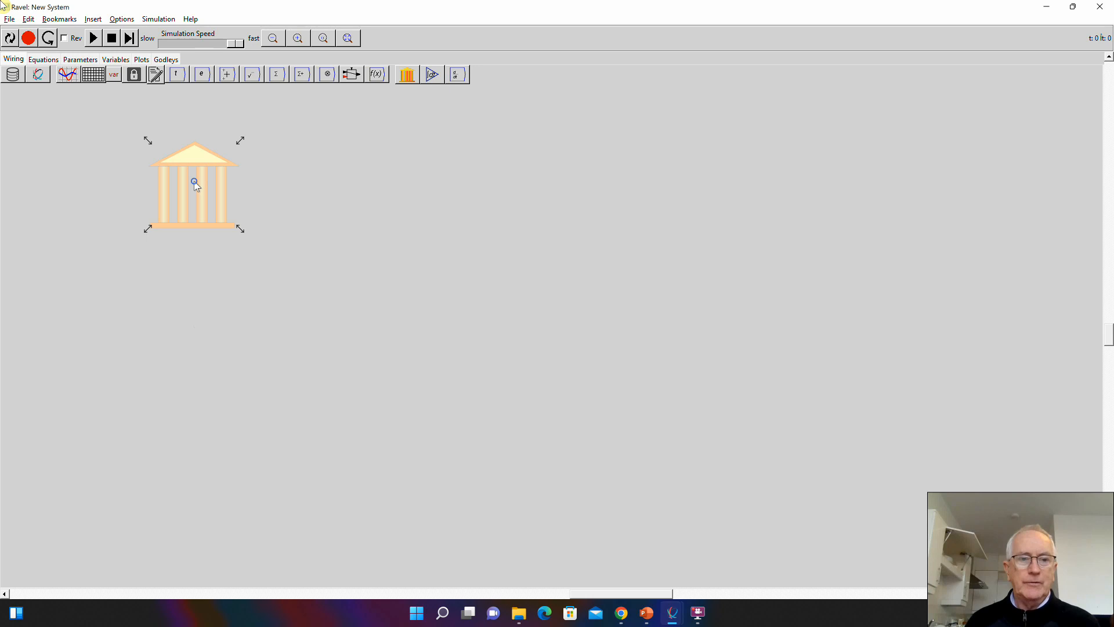
pyautogui.rightClick(195, 185)
pyautogui.click(222, 267)
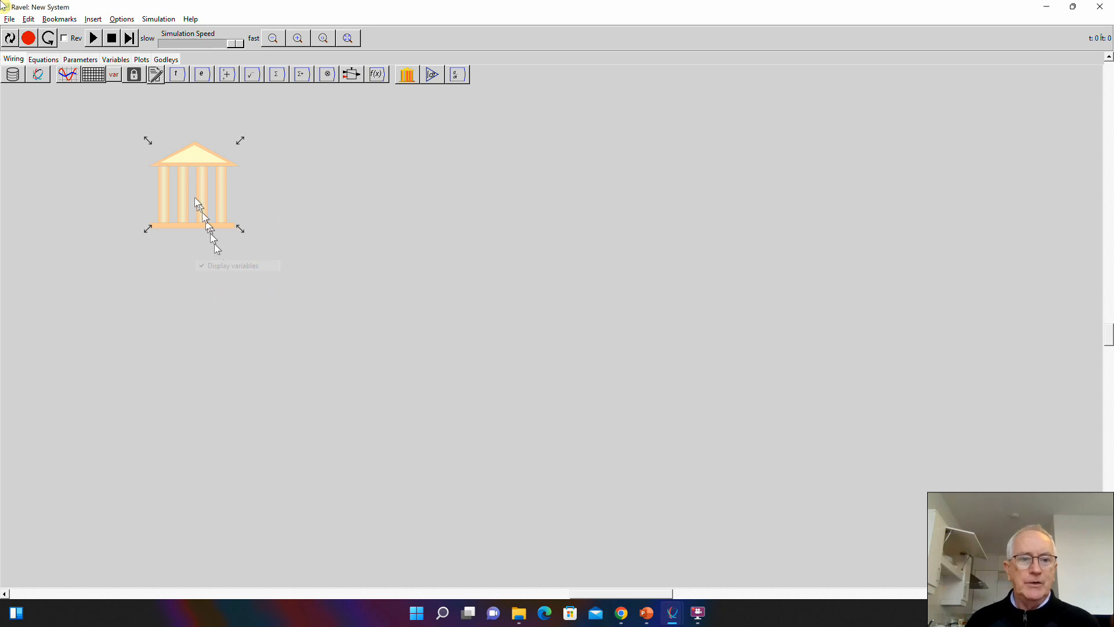
# - Title the Godley table "Banking Sector"
pyautogui.rightClick(199, 180)
pyautogui.click(211, 219)
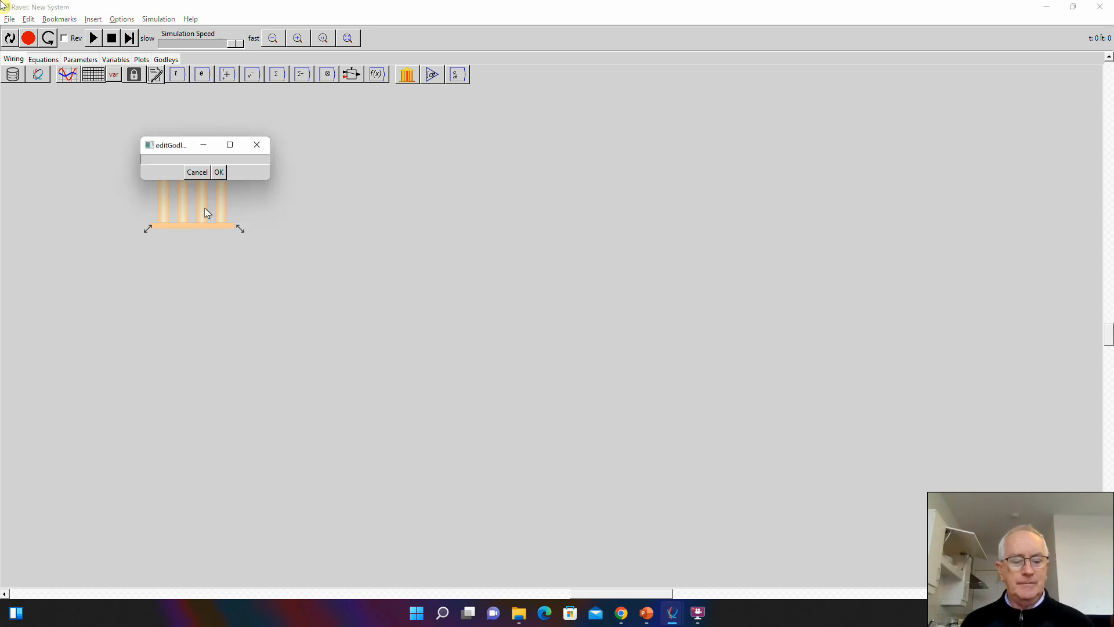
pyautogui.write('Banking Se')
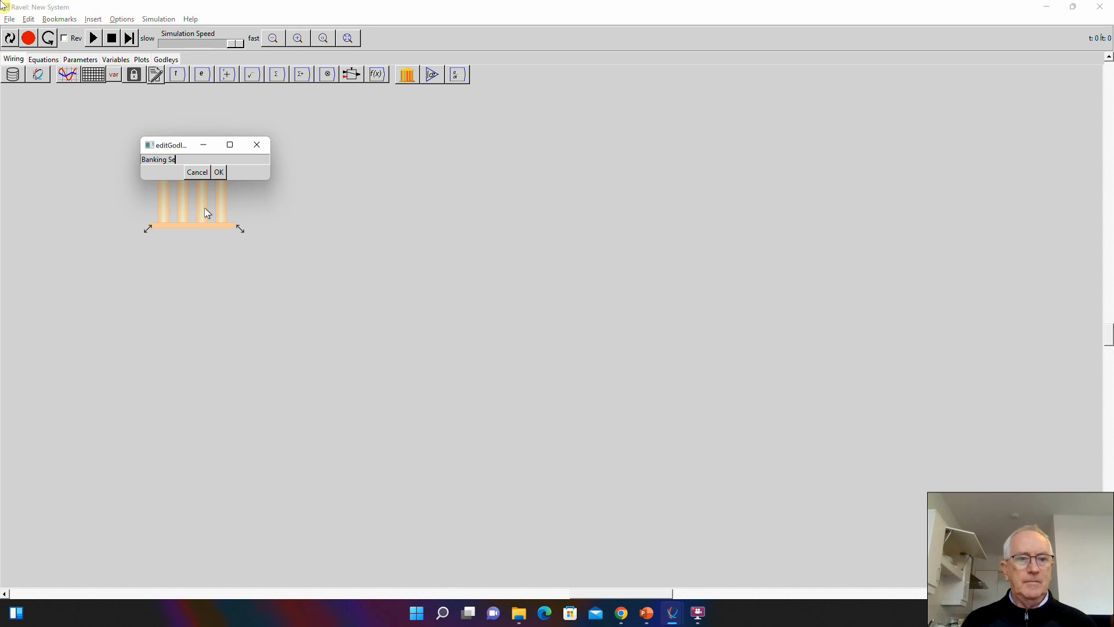
pyautogui.write('ctor')
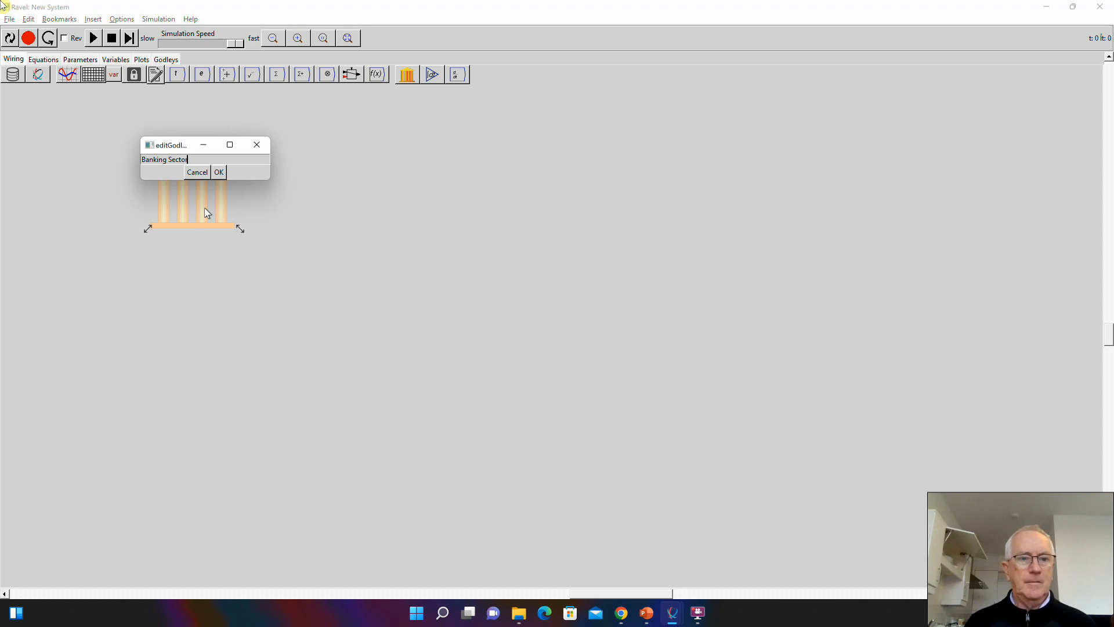
pyautogui.click(223, 173)
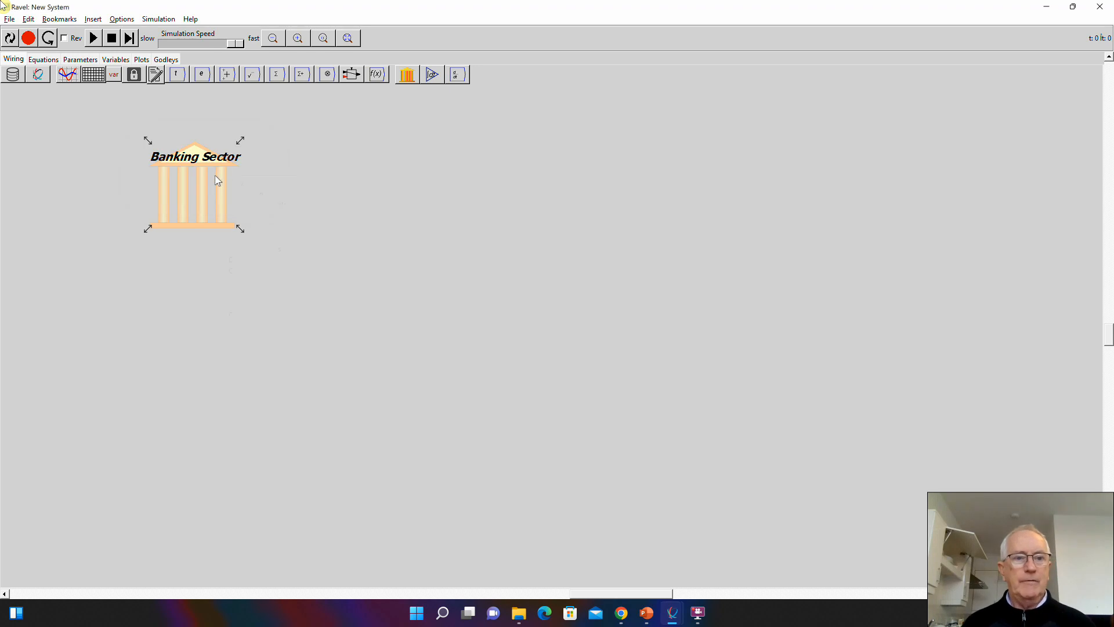
# - In the Banking Sector Godley table, name the asset stock Debt and remove the extra blank asset column
pyautogui.rightClick(217, 180)
pyautogui.click(237, 208)
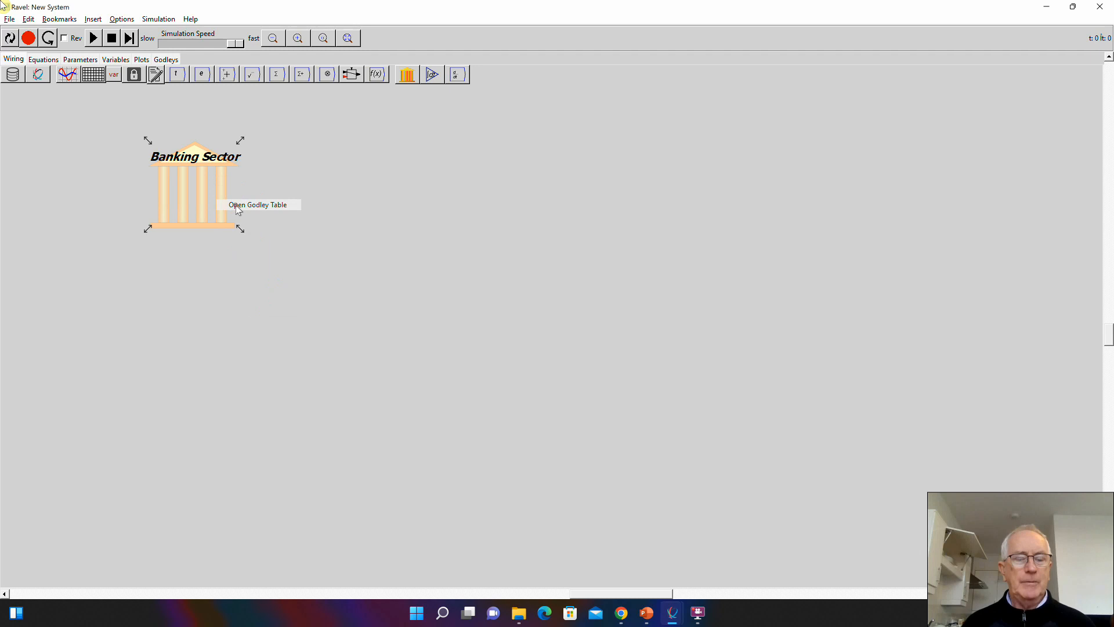
pyautogui.click(174, 97)
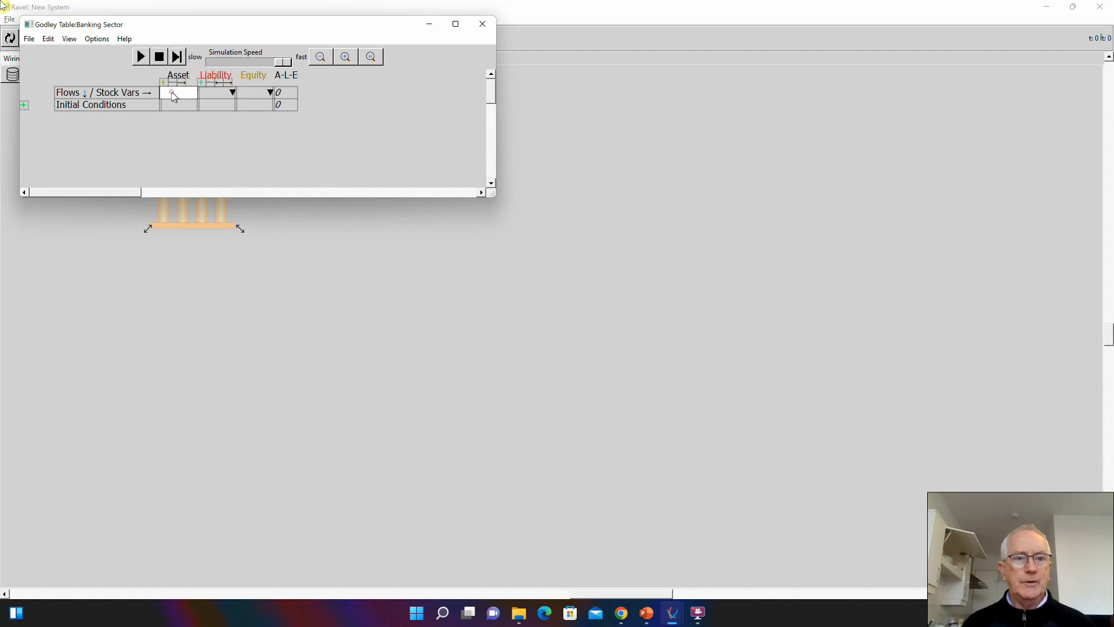
pyautogui.write('Debt')
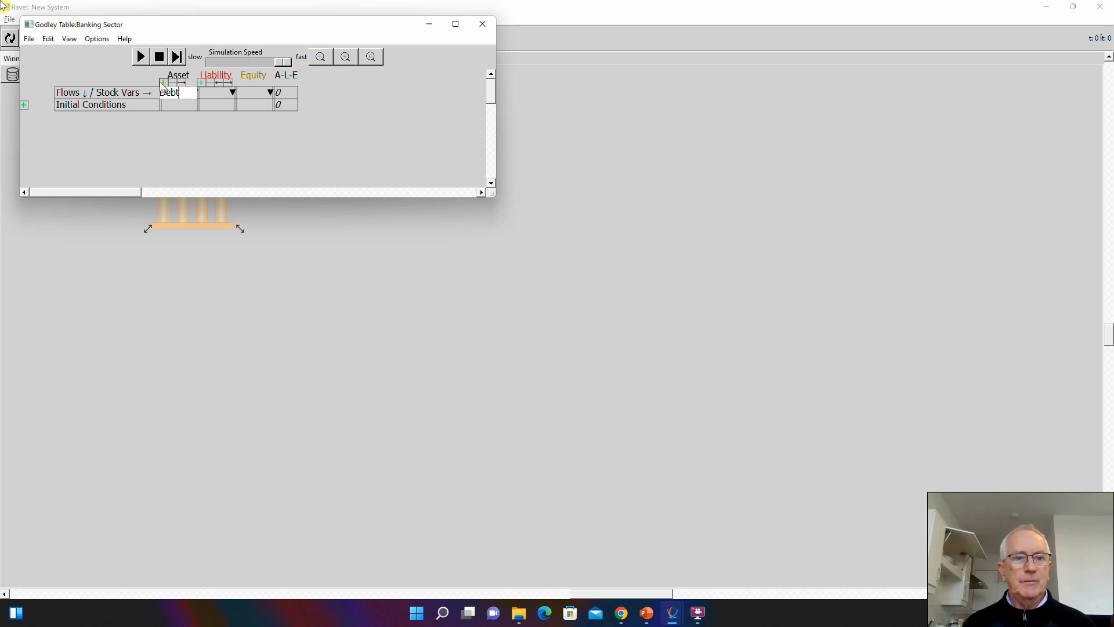
pyautogui.press('Return')
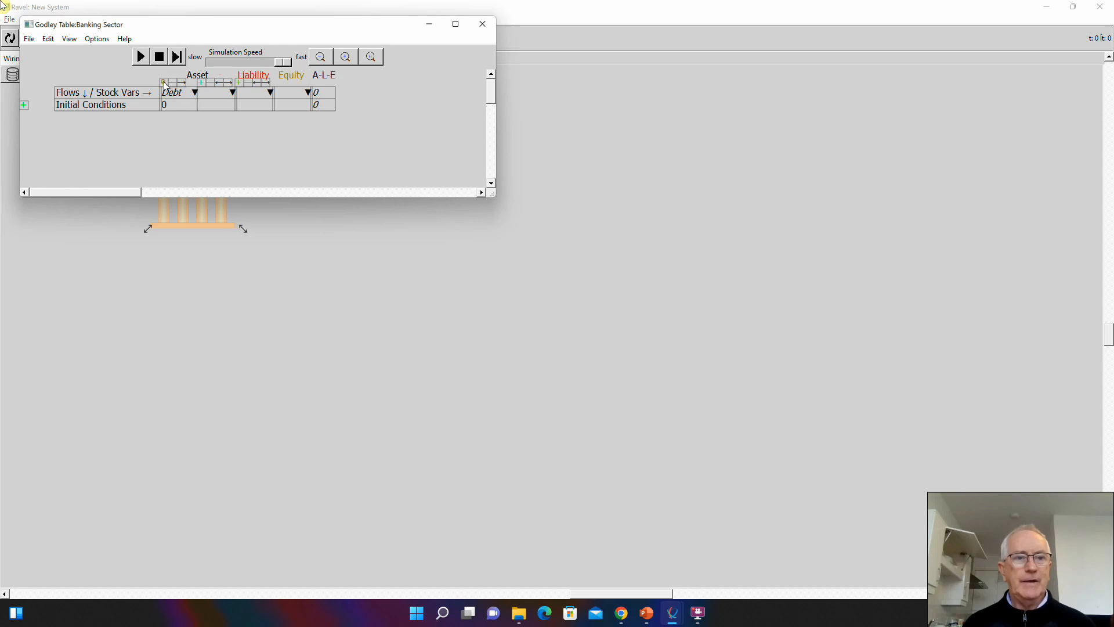
pyautogui.click(210, 82)
# - Add Firms and Workers as liability stocks in the Godley table
pyautogui.click(216, 93)
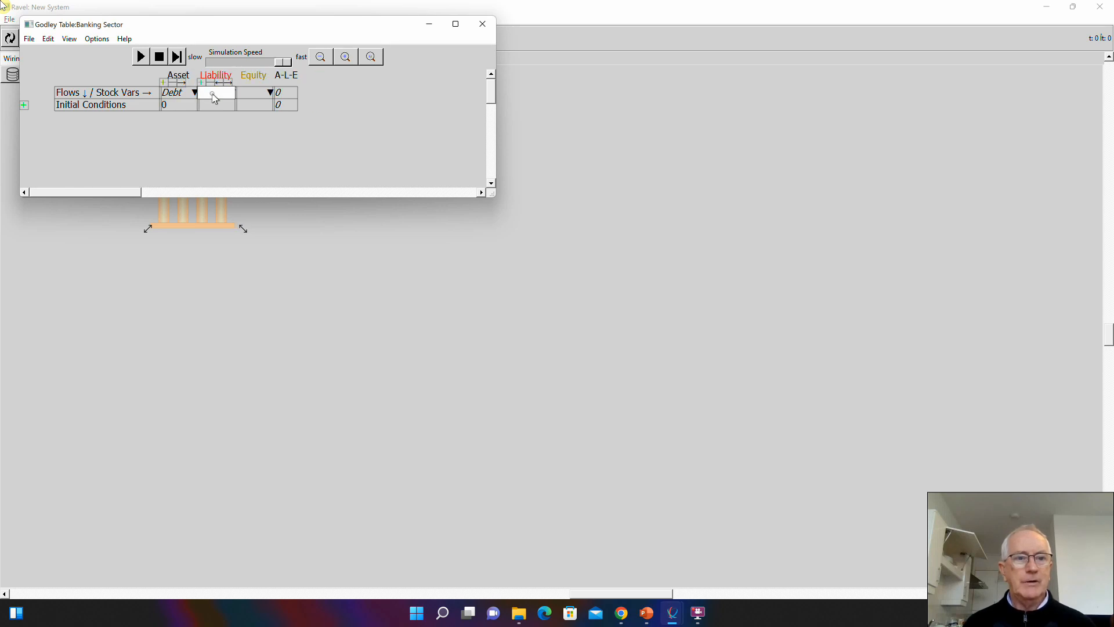
pyautogui.write('Firms')
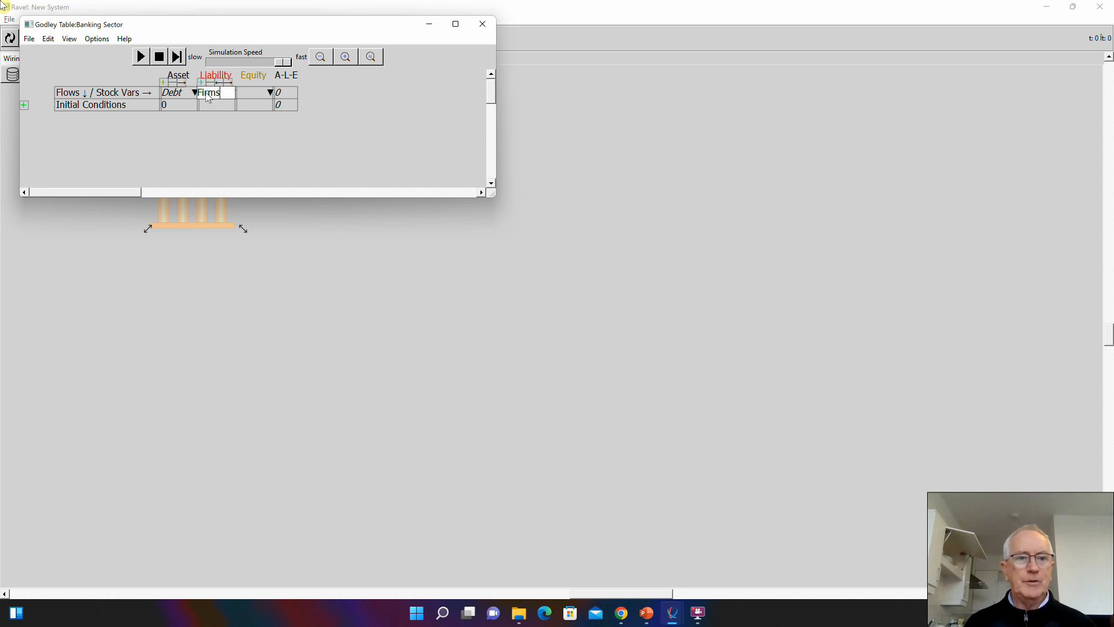
pyautogui.press('Return')
pyautogui.click(254, 94)
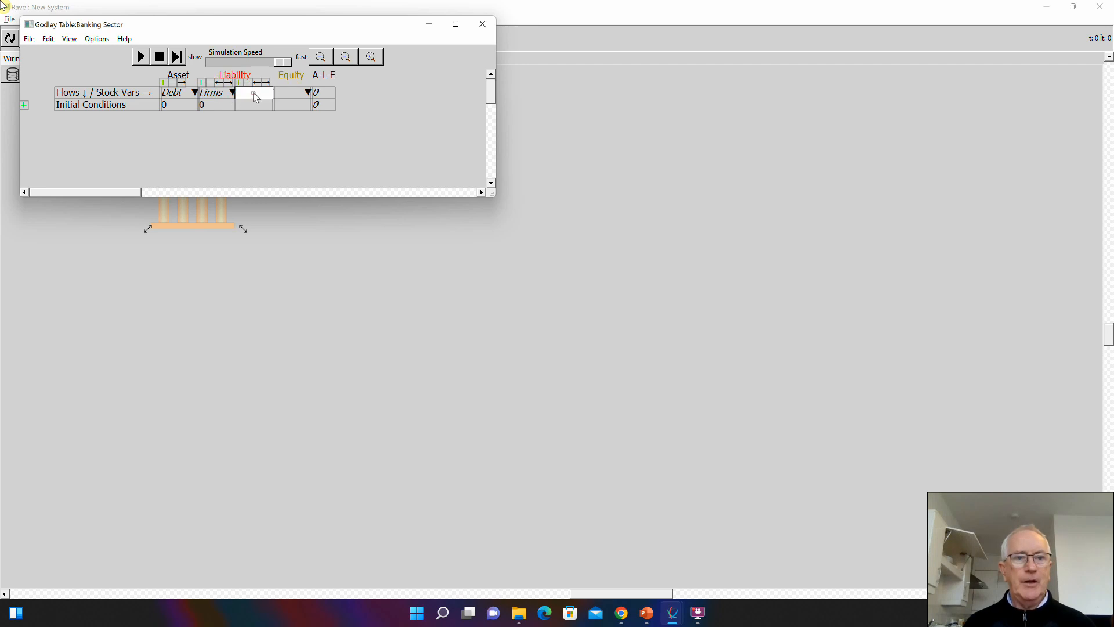
pyautogui.write('Workers')
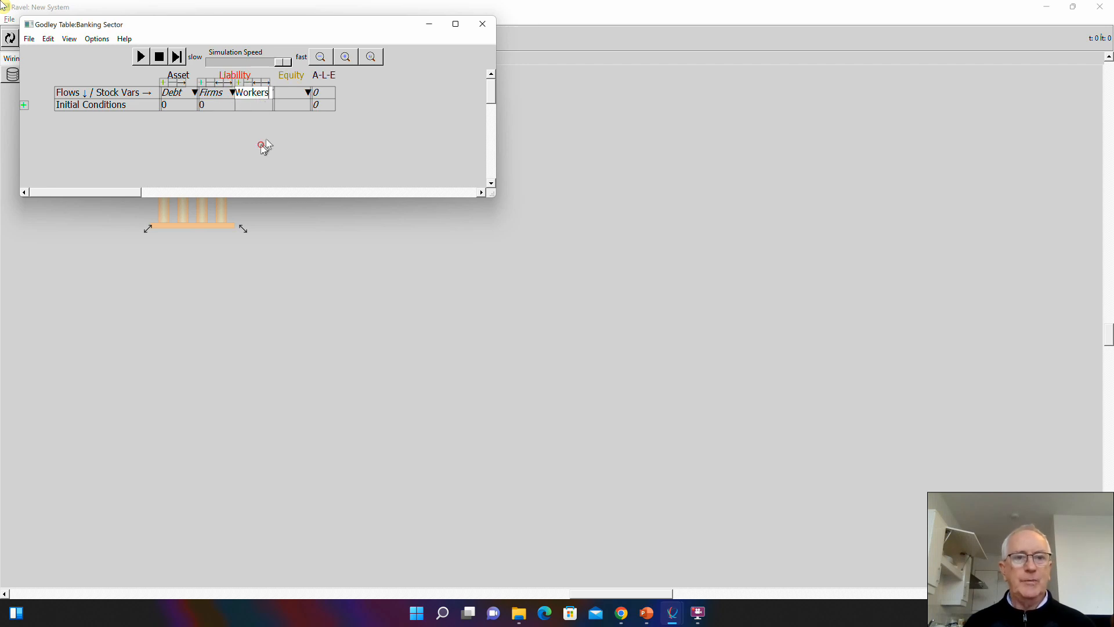
pyautogui.press('Return')
# - Name the equity stock Banks in the Godley table
pyautogui.click(286, 93)
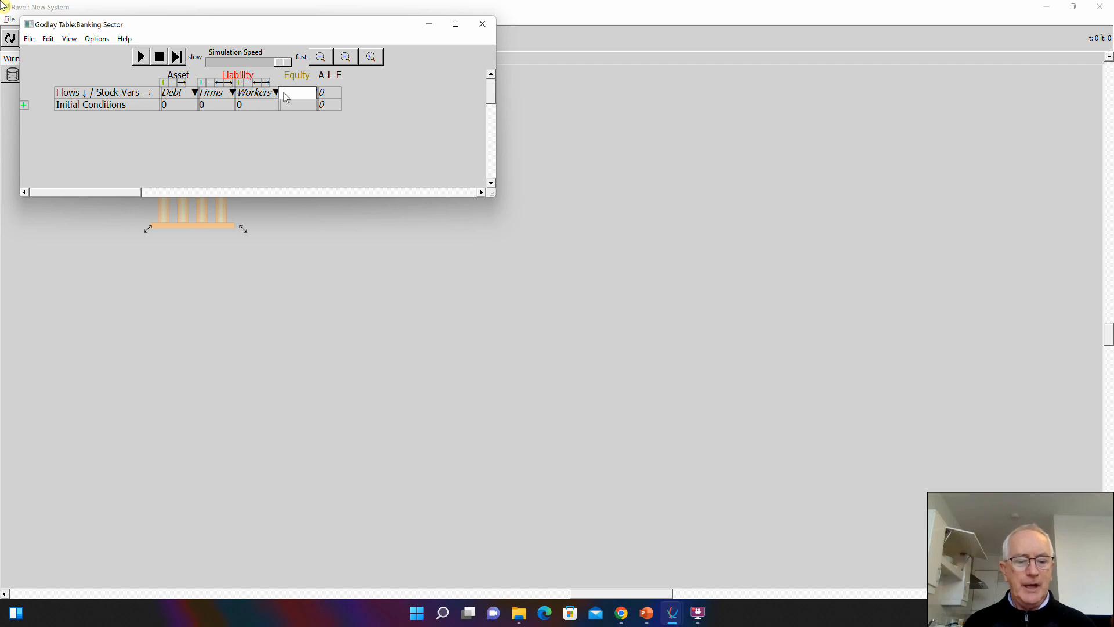
pyautogui.write('banks')
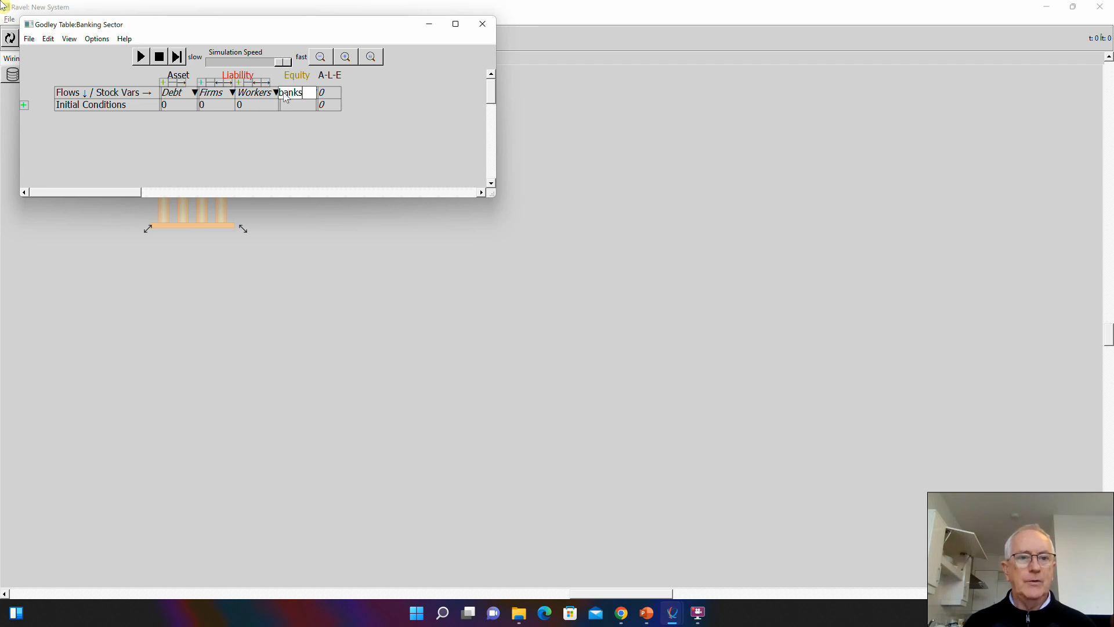
pyautogui.press('Delete')
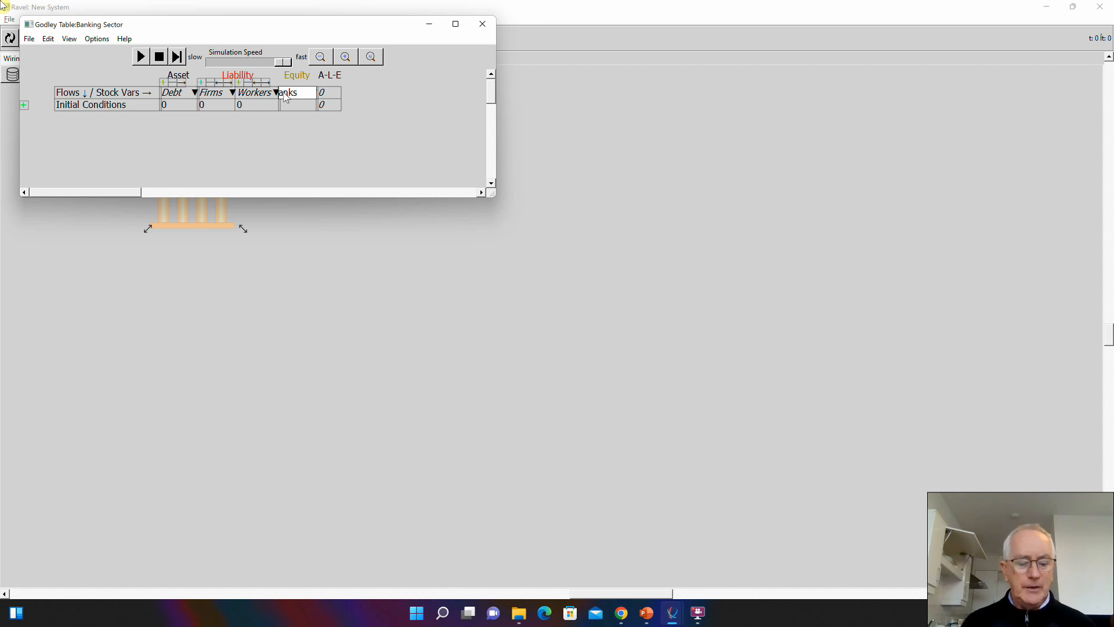
pyautogui.write('B')
pyautogui.click(281, 138)
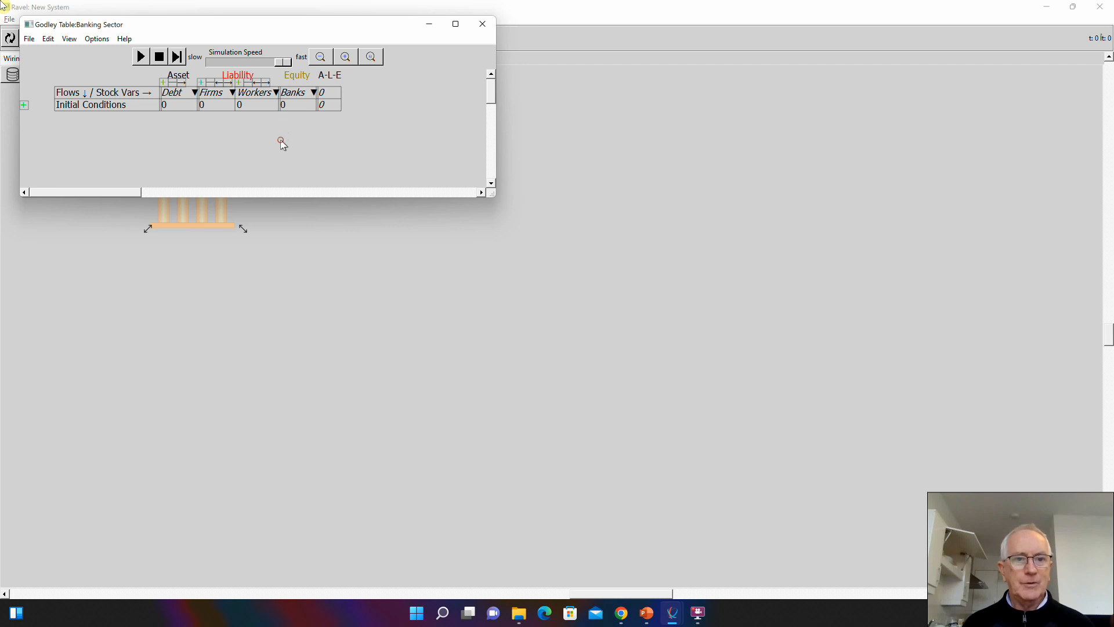
# - Set the initial conditions of Debt to 100 and Firms to 90
pyautogui.click(182, 106)
pyautogui.press('BackSpace')
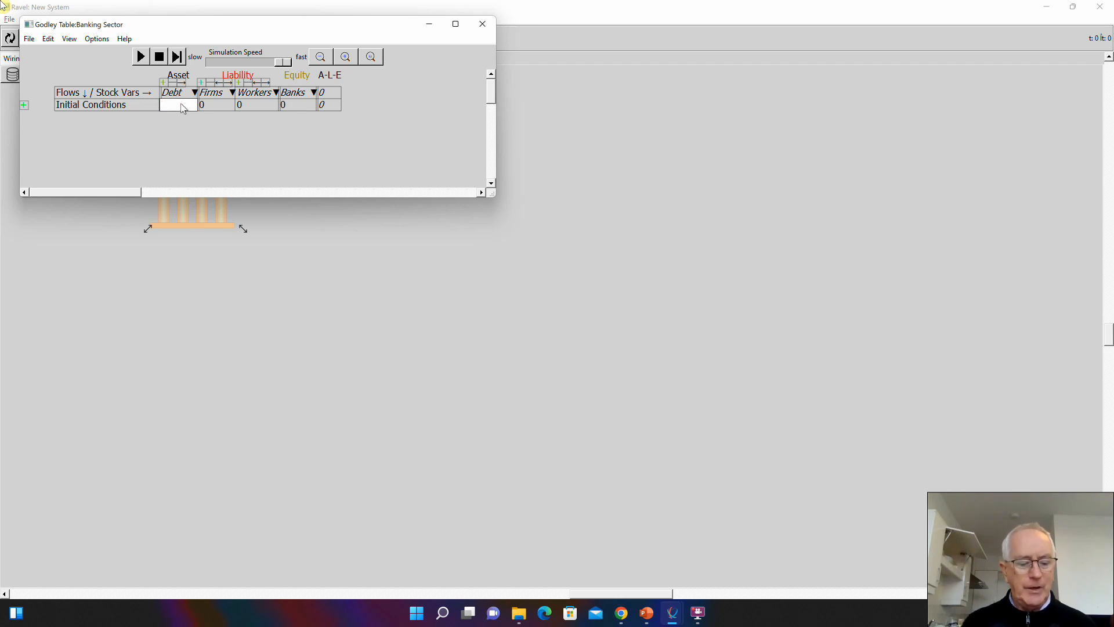
pyautogui.write('100')
pyautogui.click(216, 109)
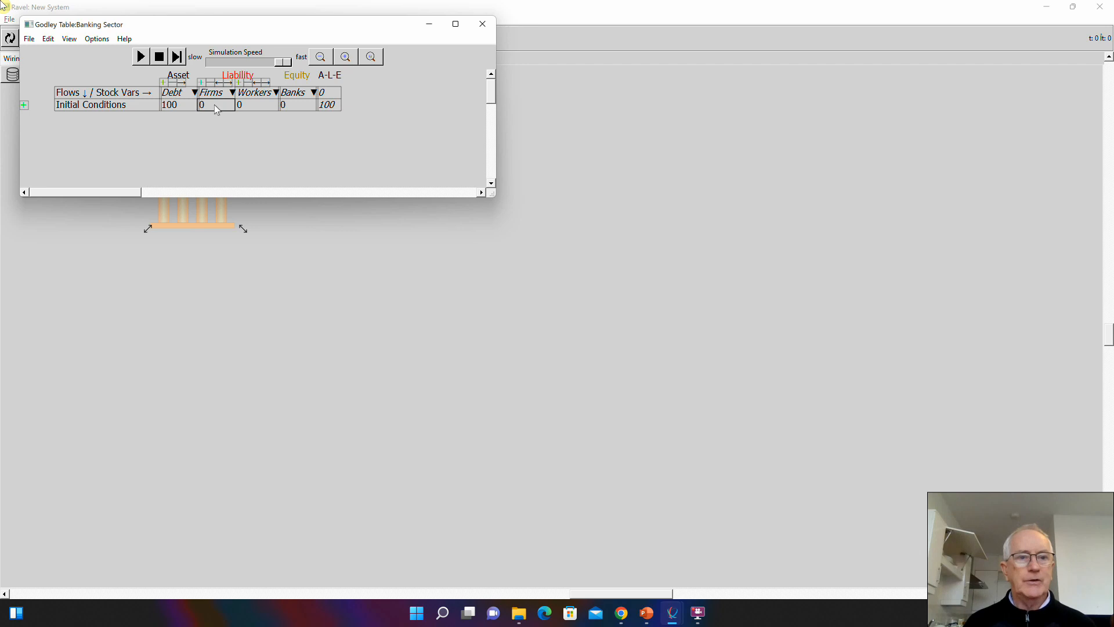
pyautogui.press('BackSpace')
pyautogui.write('90')
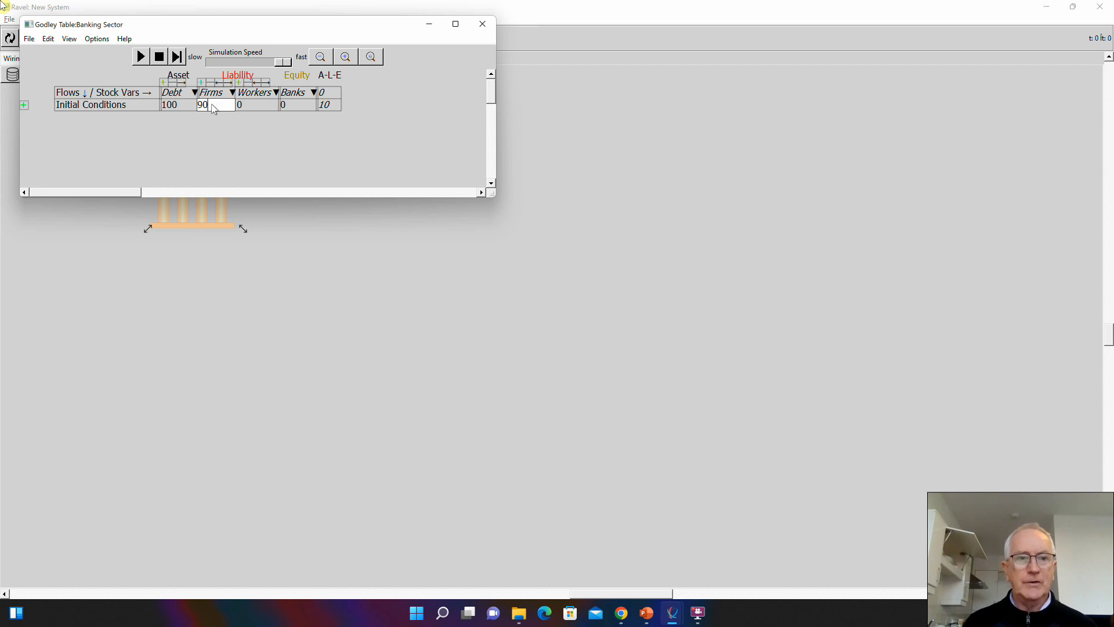
# - Set the initial conditions of Workers to 5 and Banks to 5
pyautogui.click(246, 109)
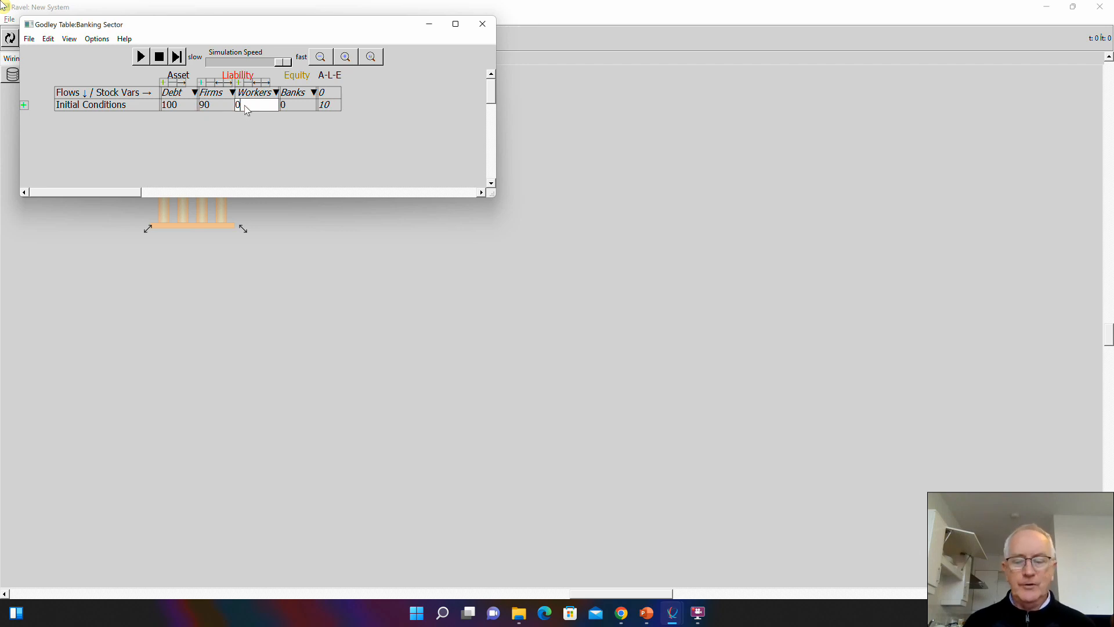
pyautogui.press('BackSpace')
pyautogui.write('5')
pyautogui.click(294, 108)
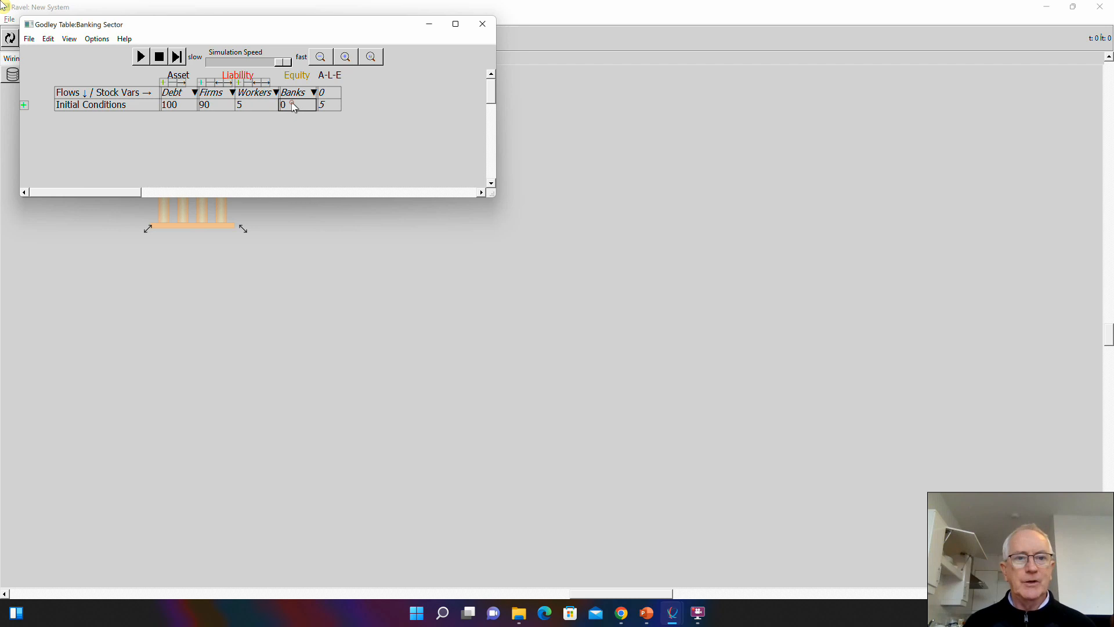
pyautogui.click(294, 107)
pyautogui.press('BackSpace')
pyautogui.write('5')
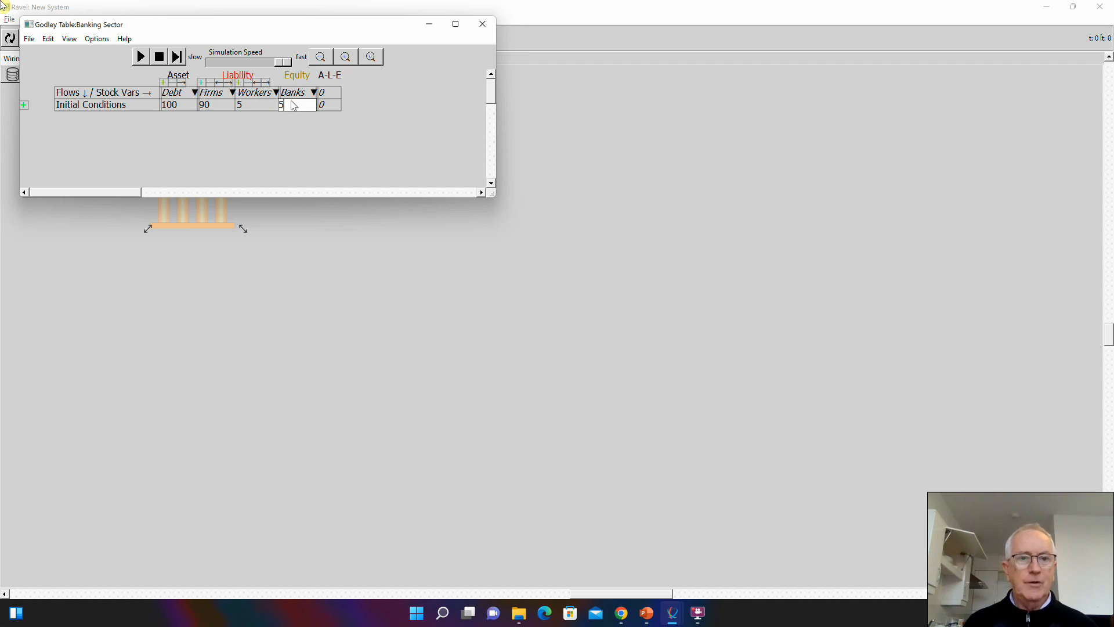
pyautogui.click(309, 138)
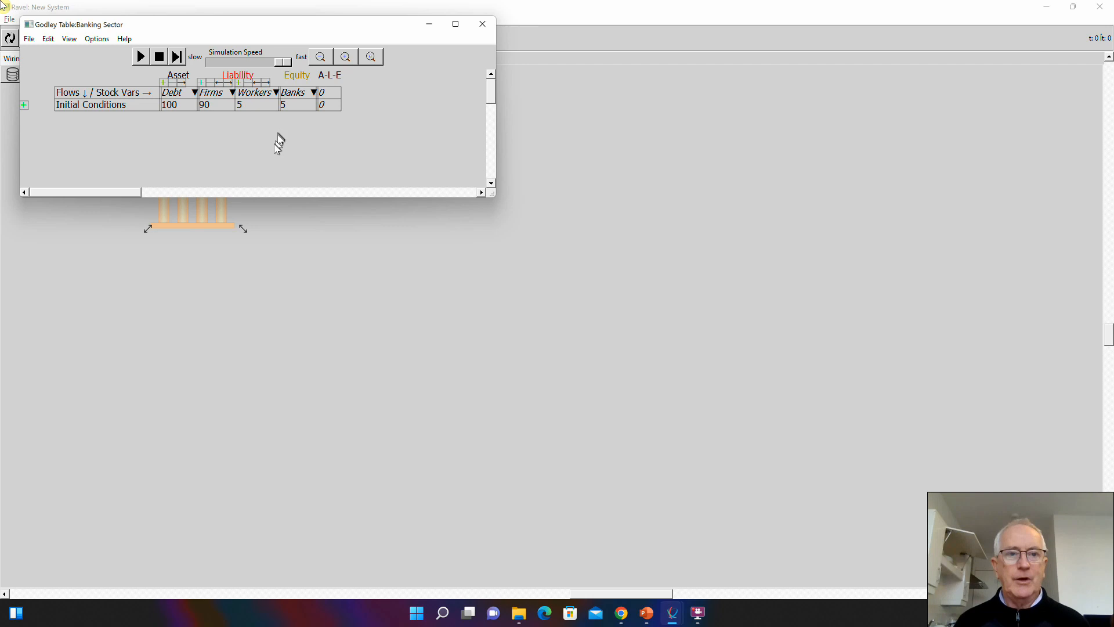
# - Switch the Banking Sector icon on the canvas to editor mode and widen it until the table is readable
pyautogui.click(212, 218)
pyautogui.rightClick(211, 188)
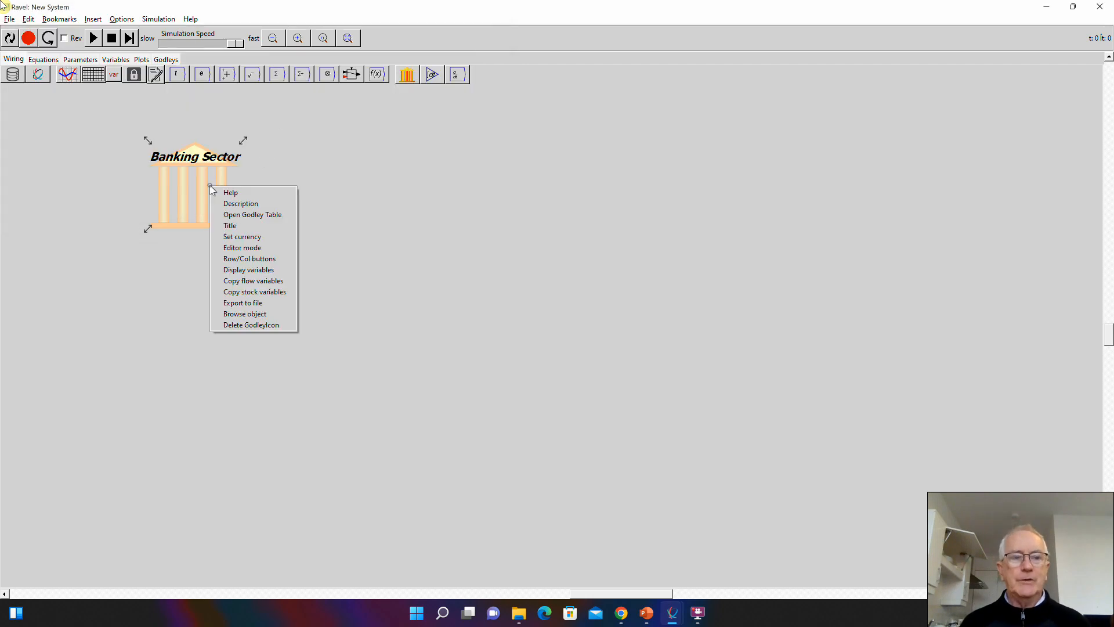
pyautogui.click(241, 247)
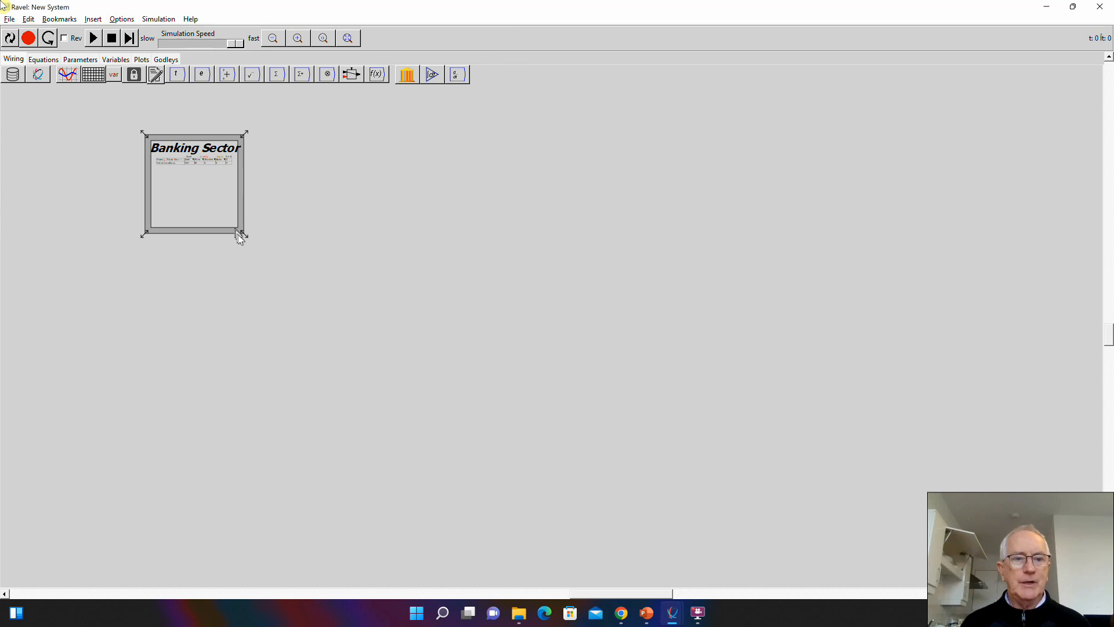
pyautogui.moveTo(239, 236); pyautogui.dragTo(396, 201)
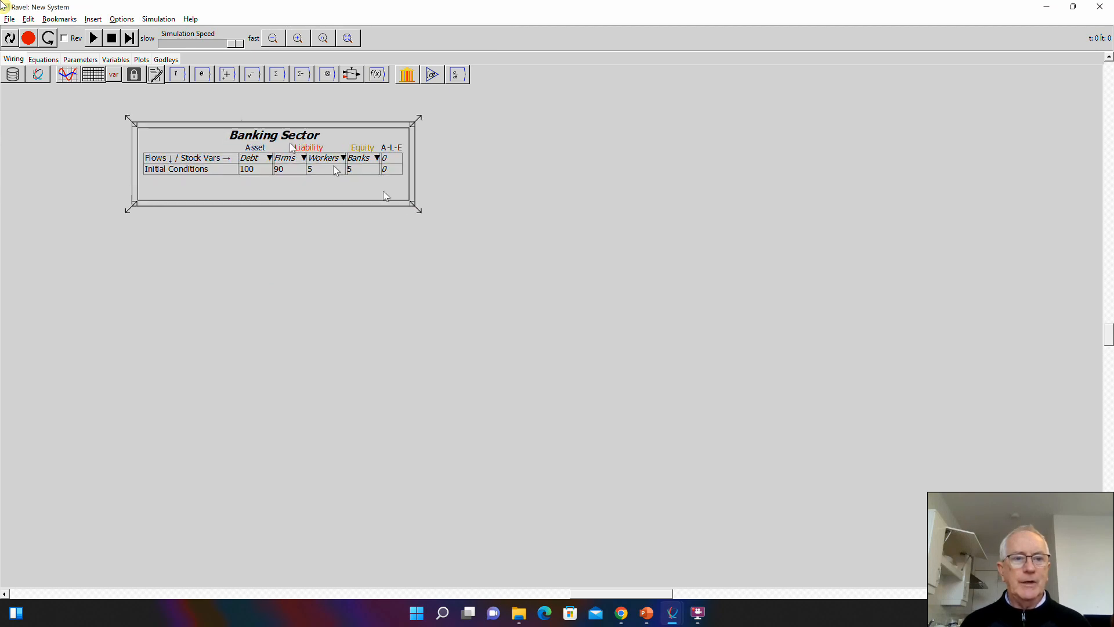
# - Move the Banking Sector table closer to the upper-left corner in both the wiring canvas and the Godleys view
pyautogui.click(207, 127)
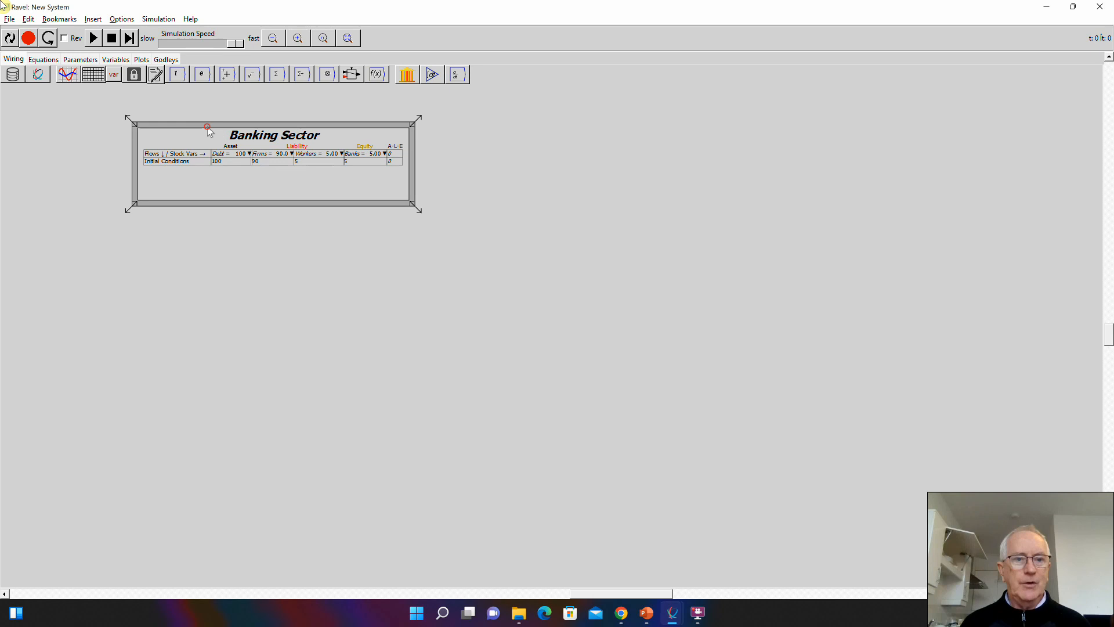
pyautogui.moveTo(210, 133); pyautogui.dragTo(152, 115)
pyautogui.click(166, 59)
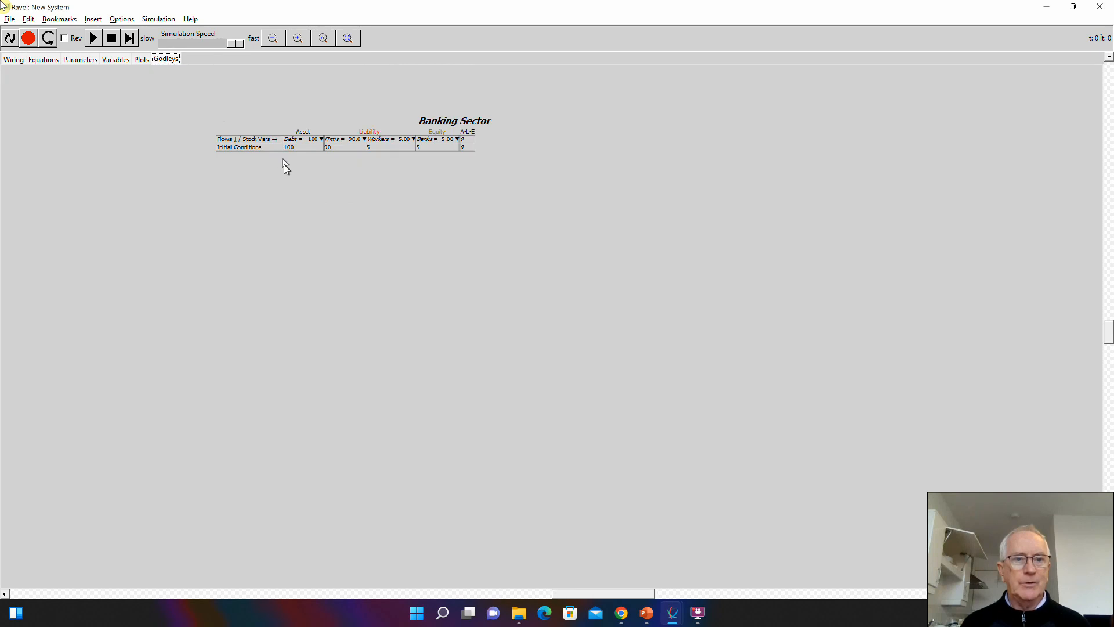
pyautogui.moveTo(269, 149); pyautogui.dragTo(98, 135)
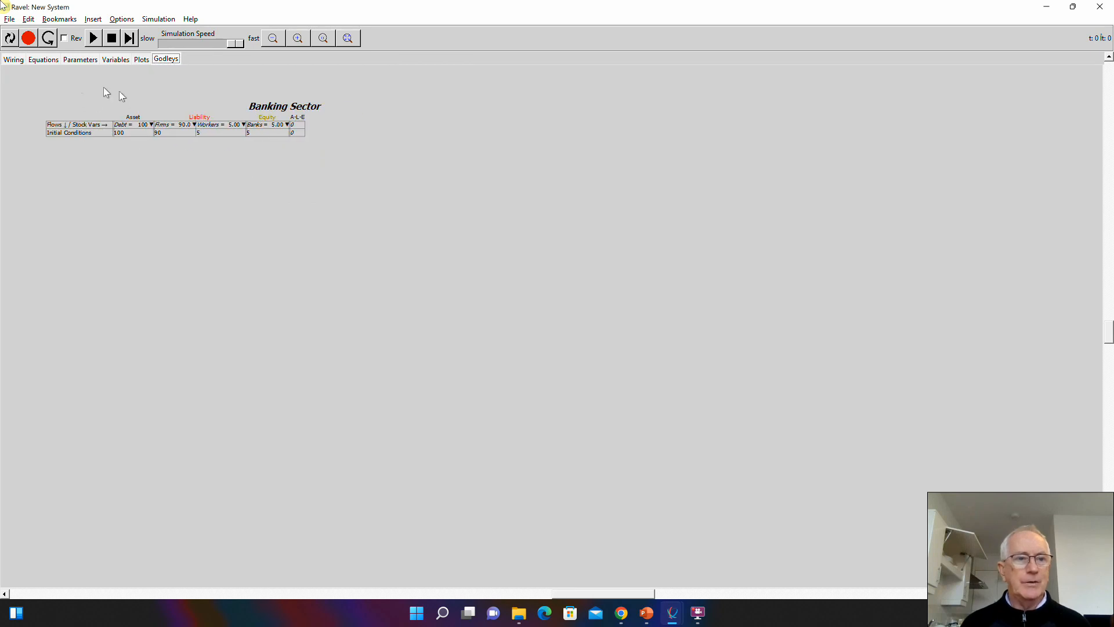
# - Add a flow variable named I_N on the wiring canvas below the Banking Sector table, keeping its default settings
pyautogui.click(13, 59)
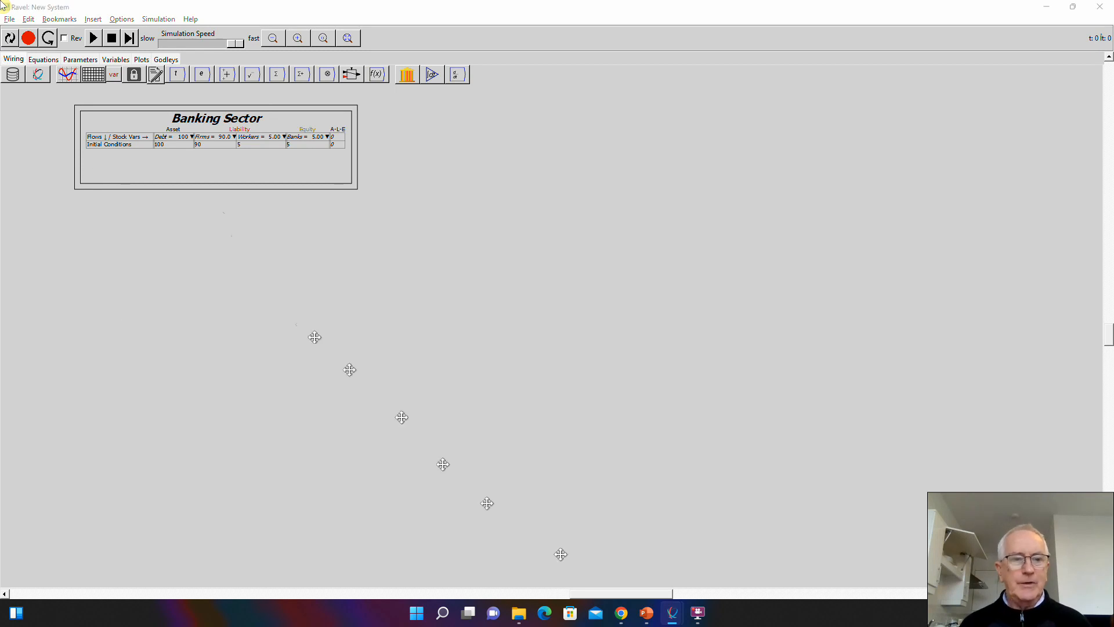
pyautogui.click(69, 254)
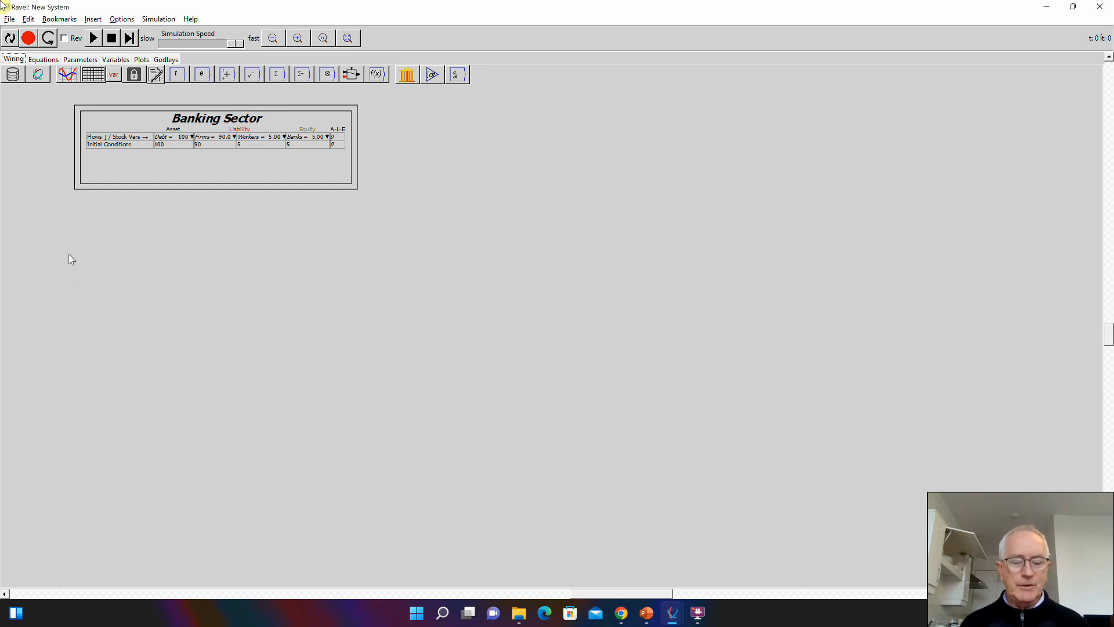
pyautogui.write('I_N')
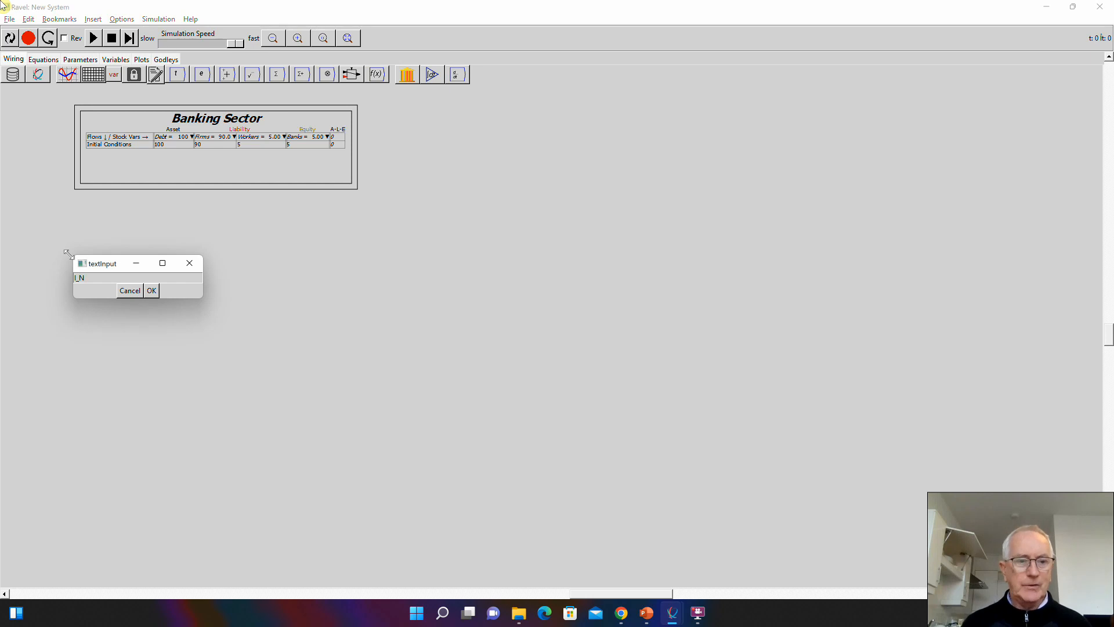
pyautogui.press('Return')
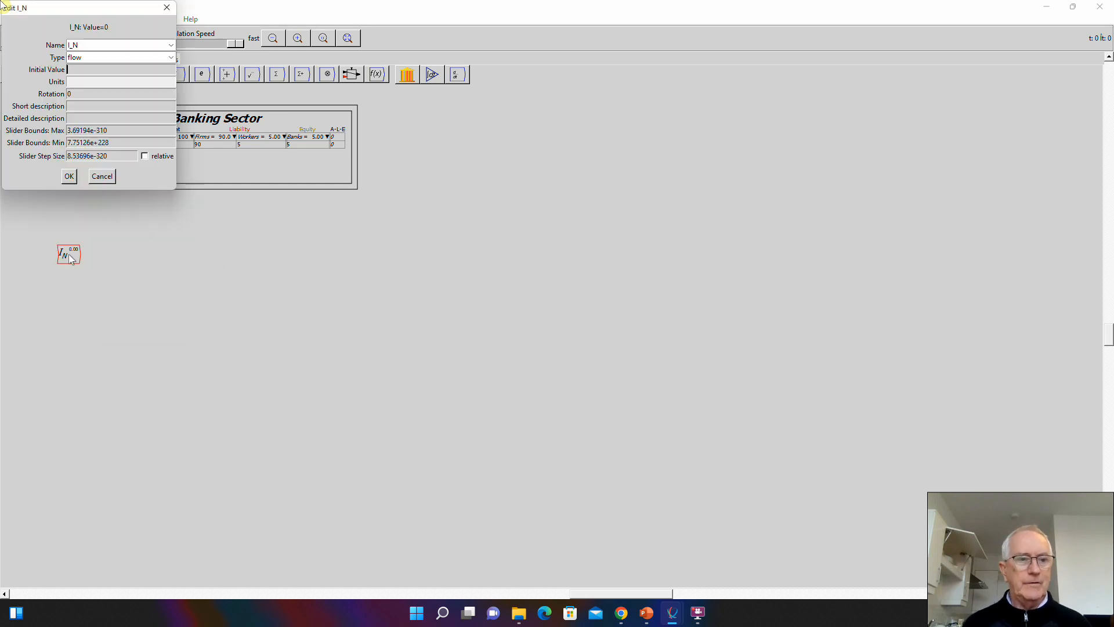
pyautogui.click(70, 179)
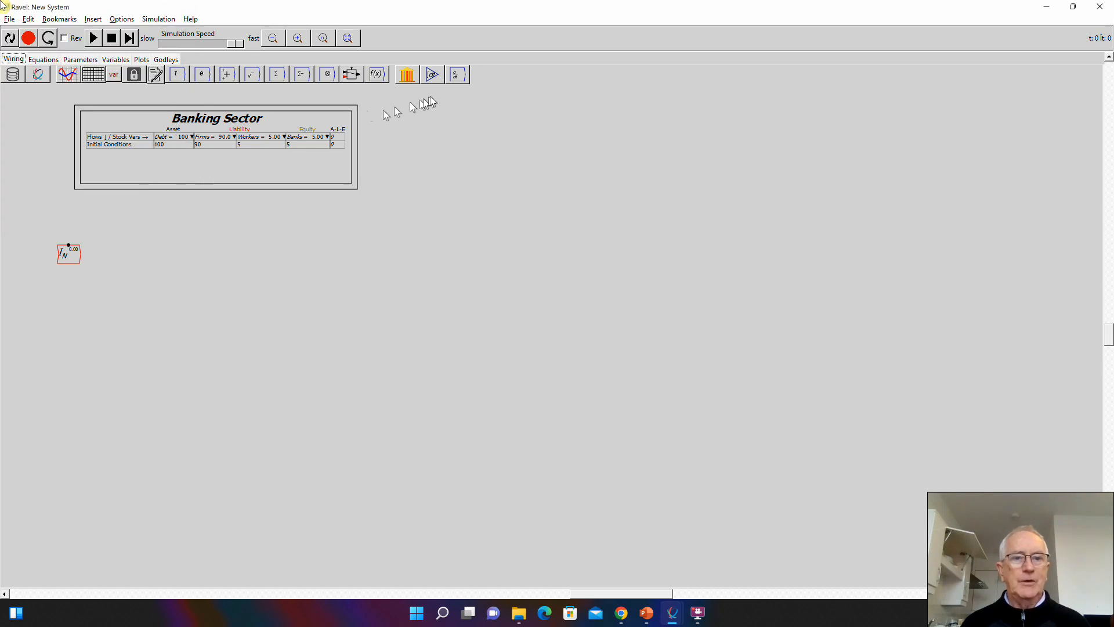
# - Place an integral block beside I_N and rename its output variable K
pyautogui.click(432, 74)
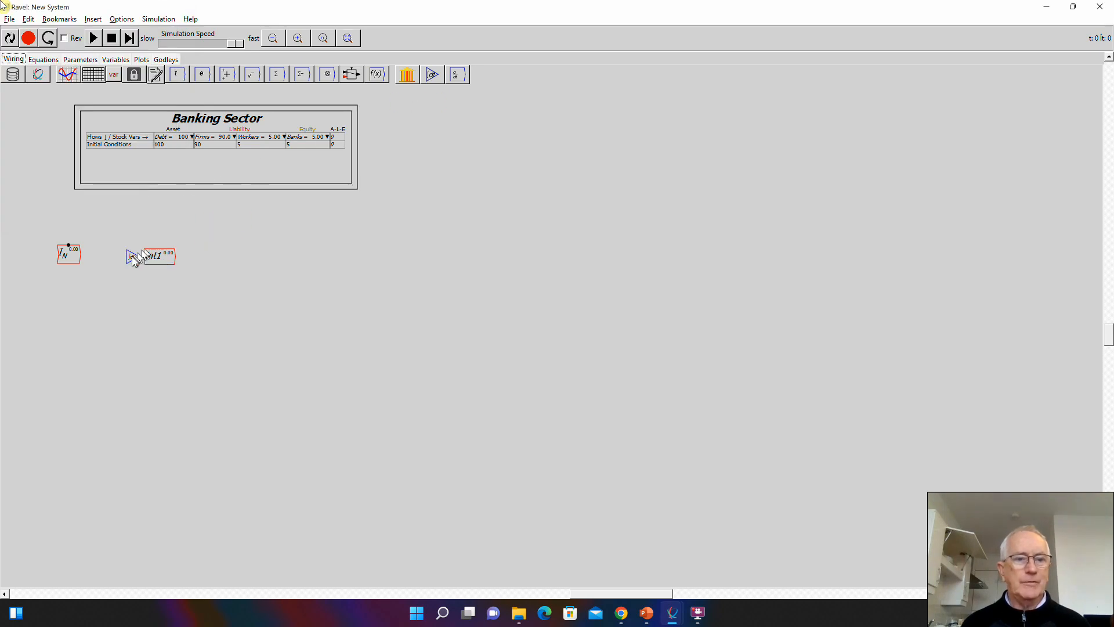
pyautogui.click(133, 256)
pyautogui.rightClick(142, 259)
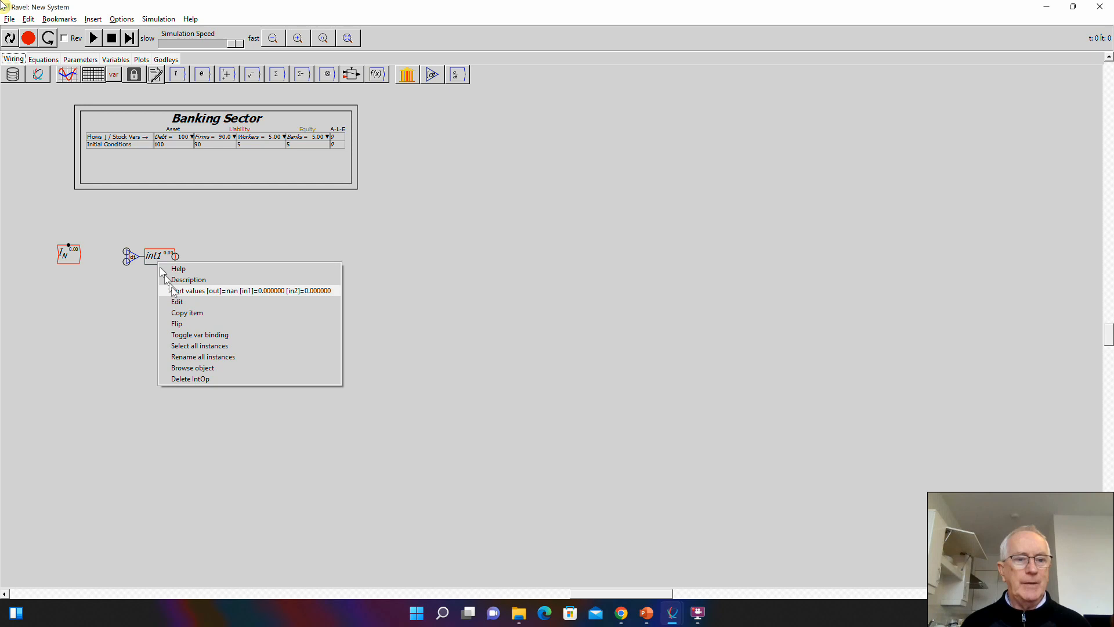
pyautogui.click(173, 300)
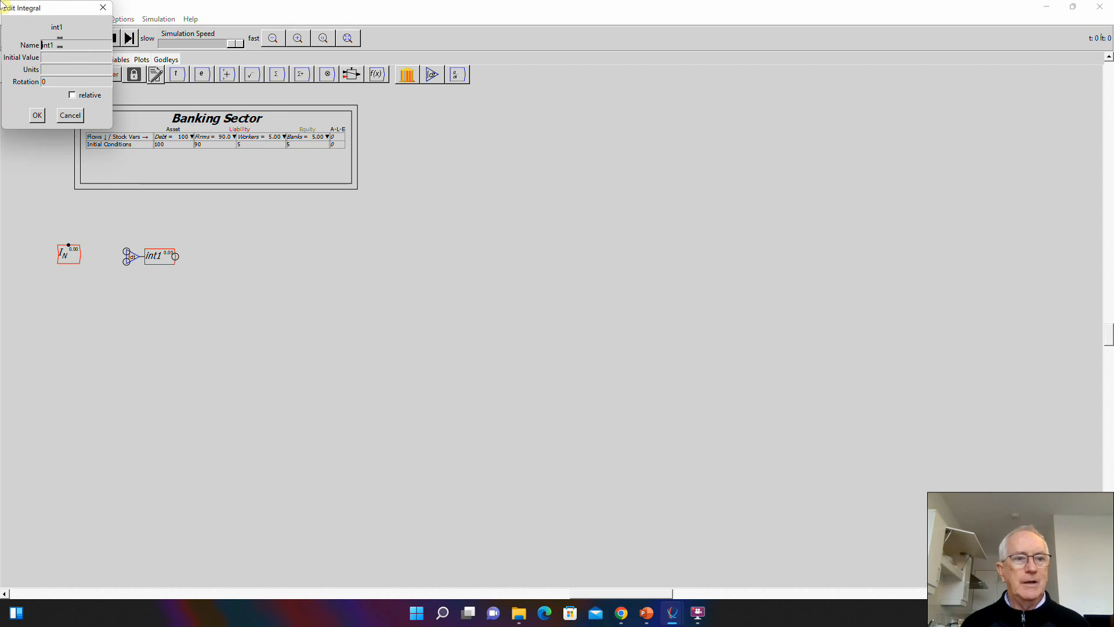
pyautogui.moveTo(58, 45); pyautogui.dragTo(2, 46)
pyautogui.write('K')
pyautogui.press('Return')
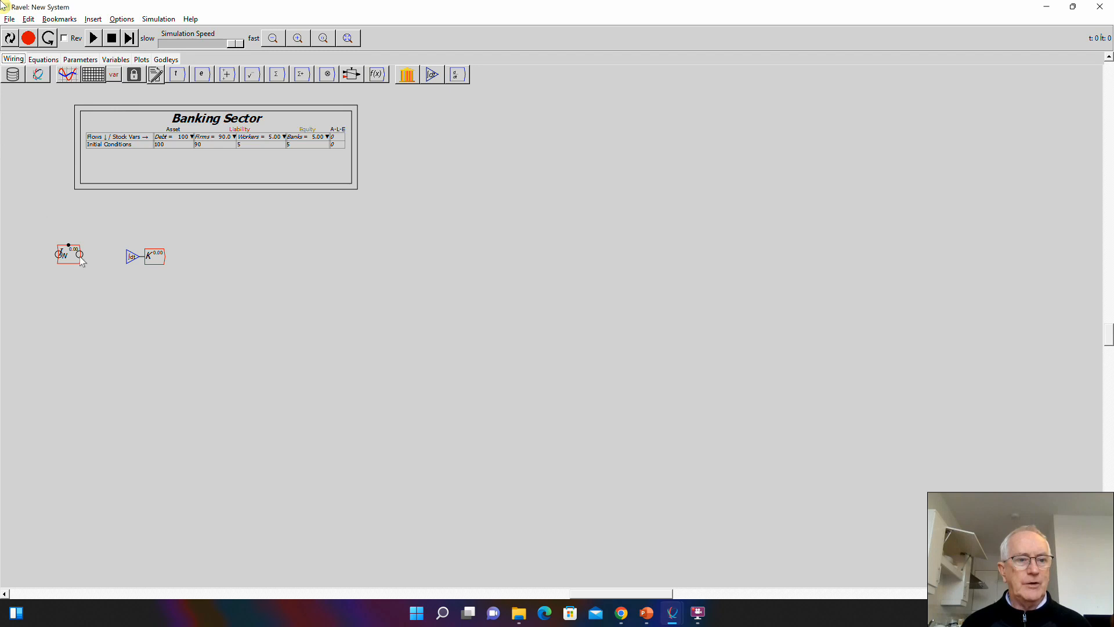
# - Wire I_N into the integral block with I_N closer to it, and shift the Banking Sector table slightly up and left
pyautogui.moveTo(79, 253)
pyautogui.mouseDown()
pyautogui.moveTo(127, 254)
pyautogui.moveTo(95, 249)
pyautogui.mouseUp()
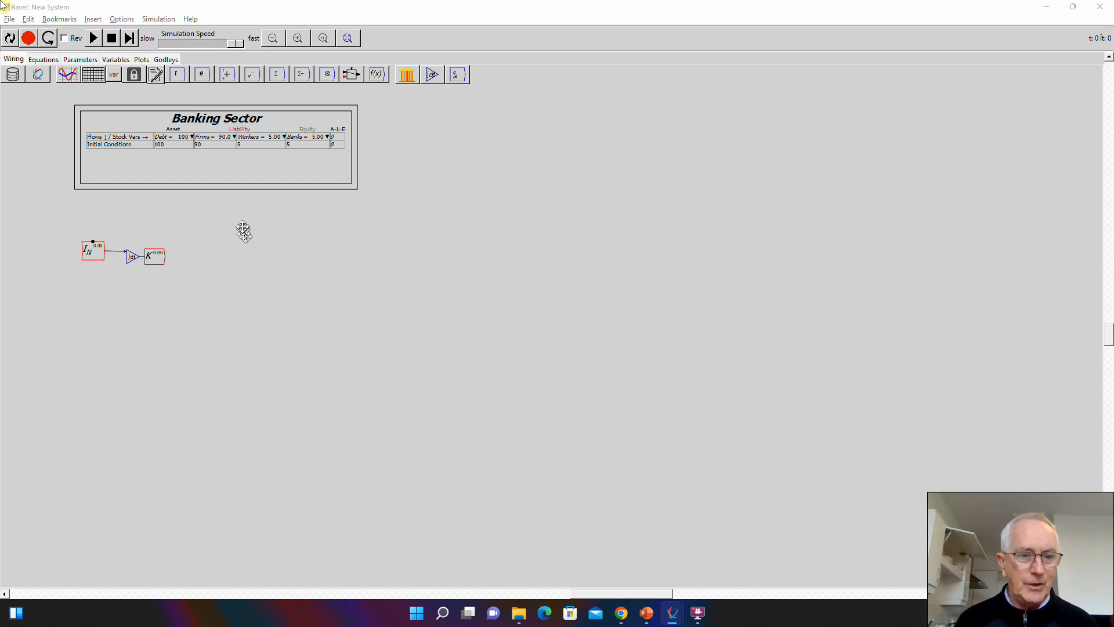
pyautogui.moveTo(228, 107)
pyautogui.mouseDown()
pyautogui.moveTo(323, 139)
pyautogui.moveTo(213, 95)
pyautogui.mouseUp()
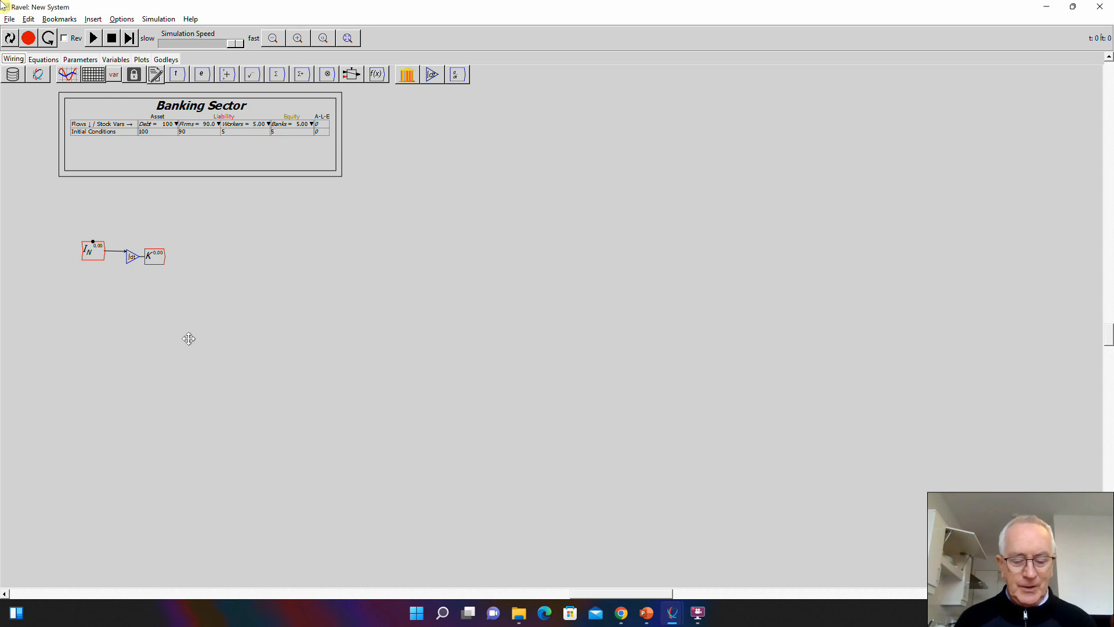
# - Add a variable K_0 below the integral block, with type parameter and an initial value of 200
pyautogui.write('K_)')
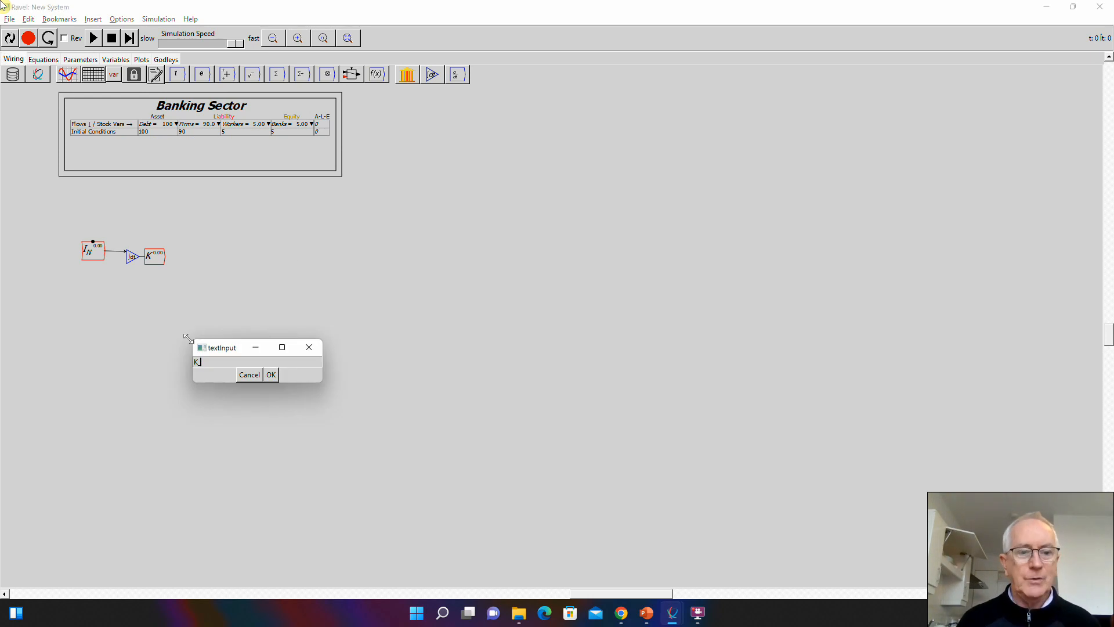
pyautogui.press('Return')
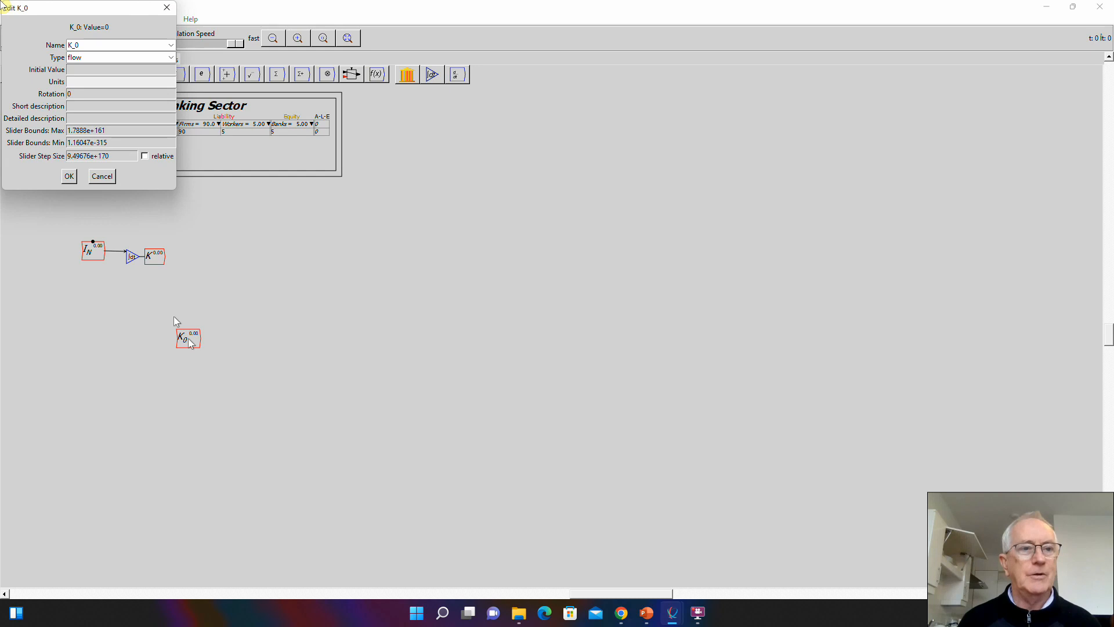
pyautogui.write('200')
pyautogui.click(168, 57)
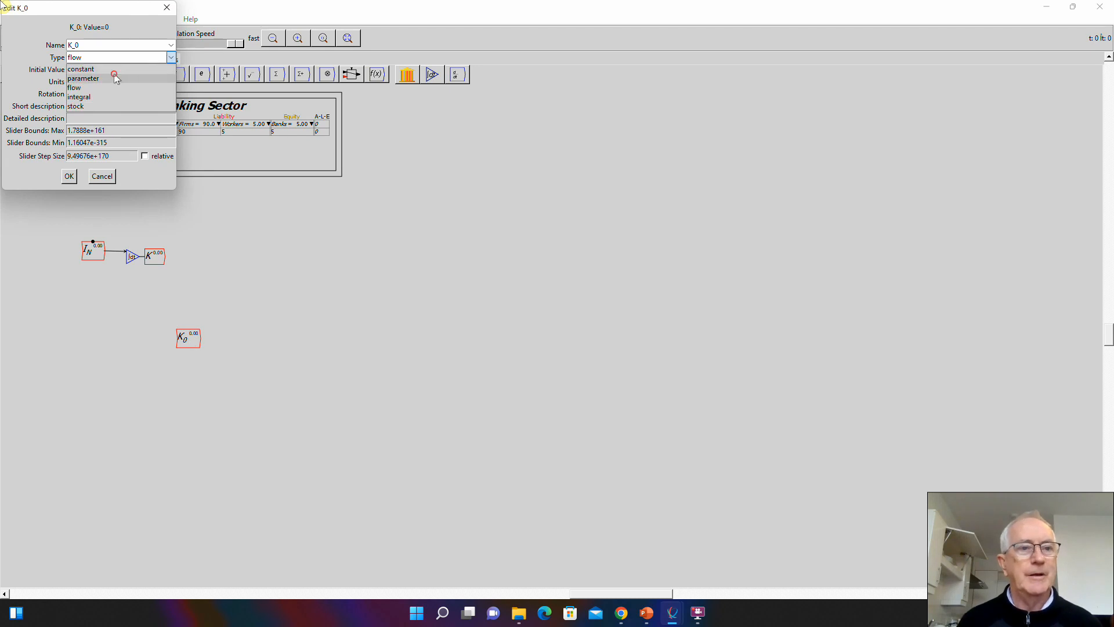
pyautogui.click(114, 74)
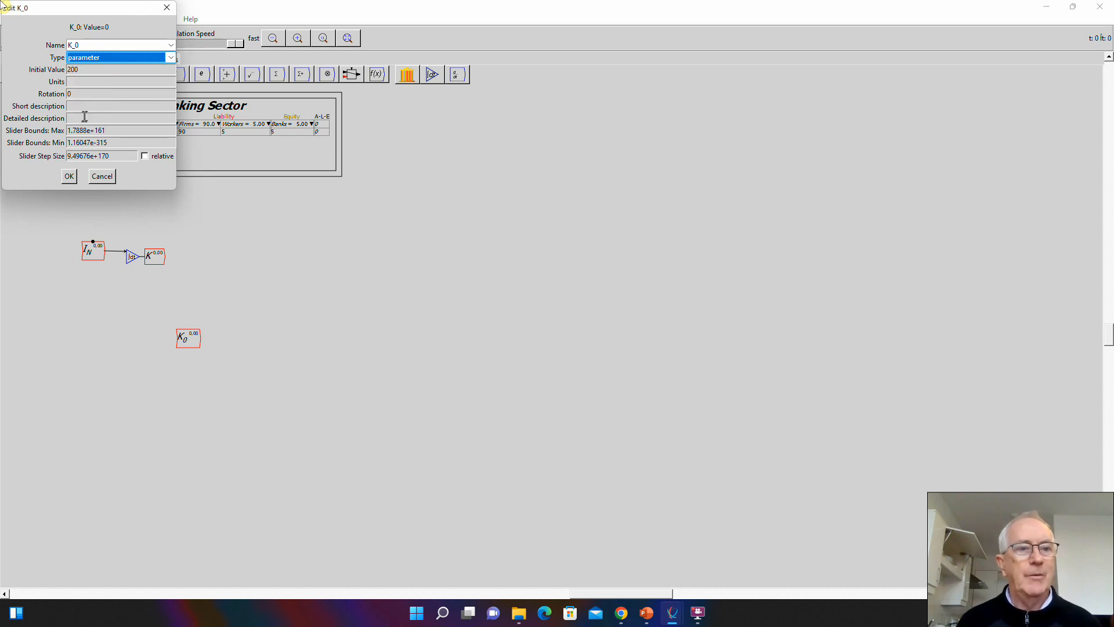
# - Set K_0's slider bounds to a maximum of 1000 and a minimum of 100, with a step size of 10
pyautogui.doubleClick(119, 132)
pyautogui.press('BackSpace')
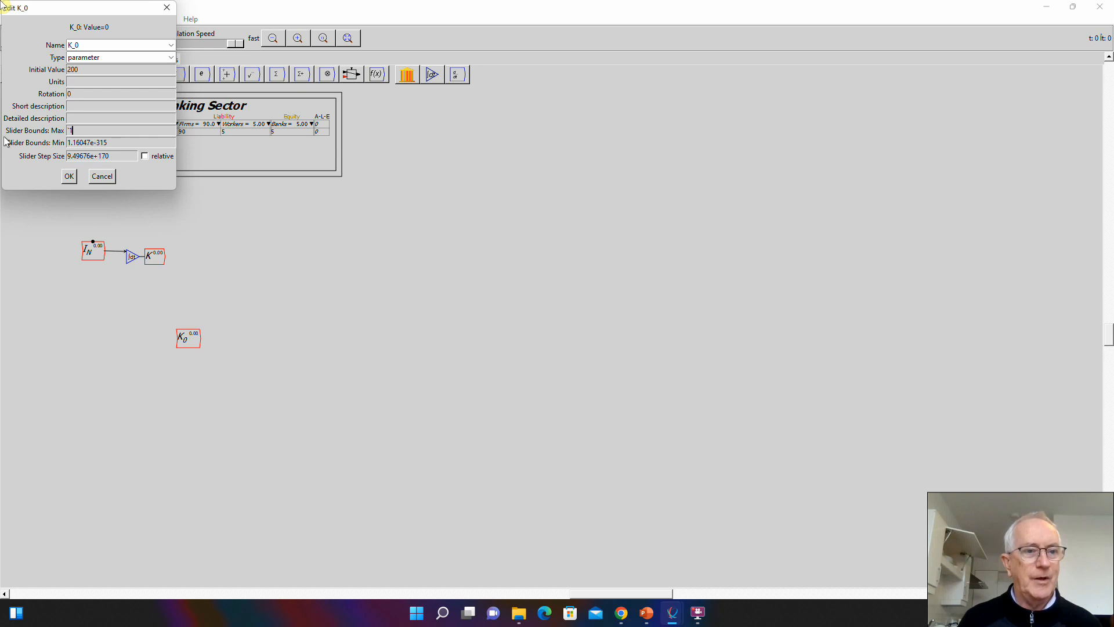
pyautogui.press('BackSpace')
pyautogui.write('100')
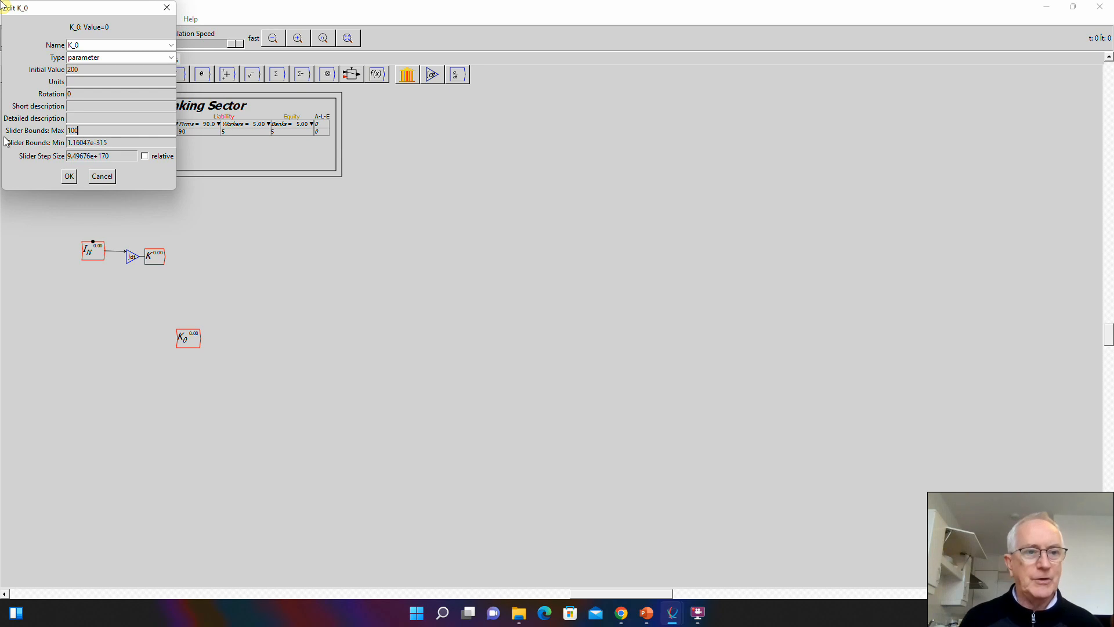
pyautogui.press('Tab')
pyautogui.hotkey('shift', 'Tab')
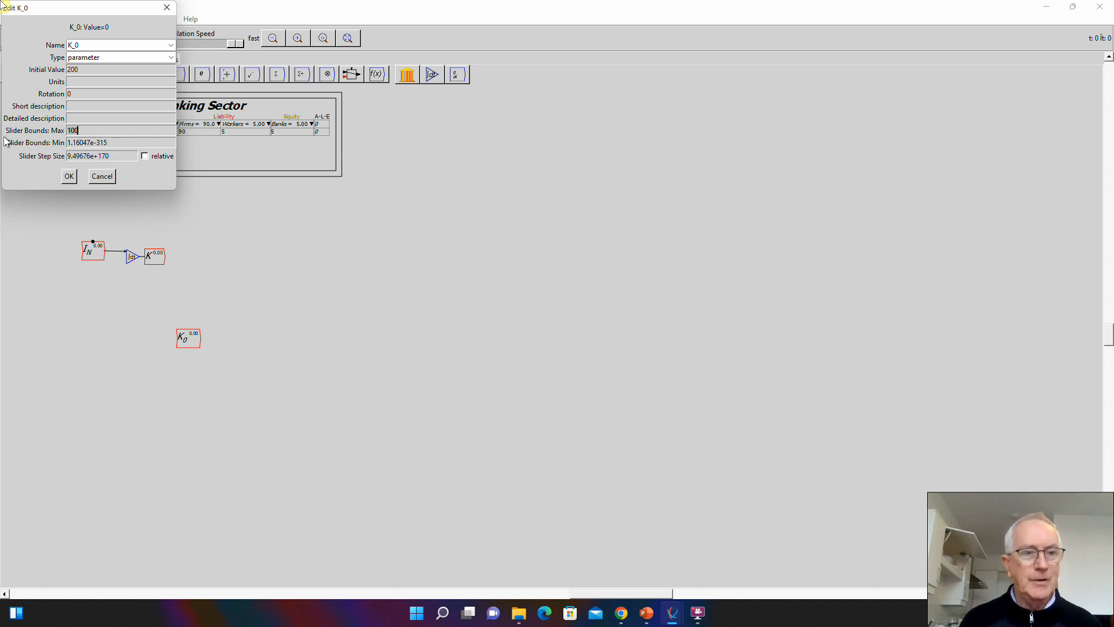
pyautogui.press('Right')
pyautogui.write('0')
pyautogui.press('Tab')
pyautogui.write('100')
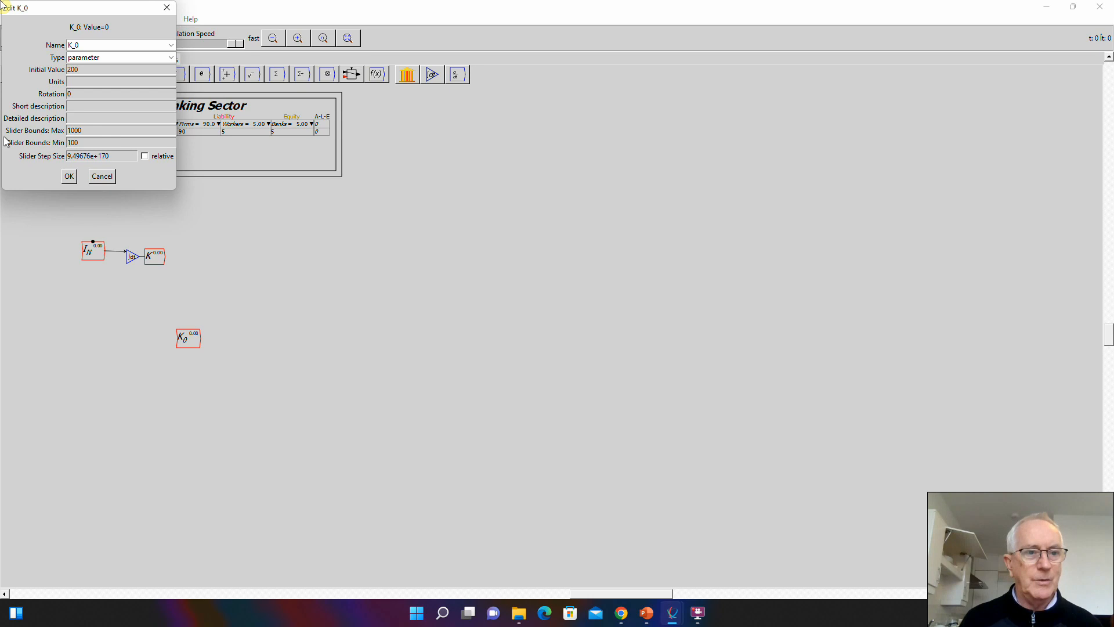
pyautogui.press('Tab')
pyautogui.write('10')
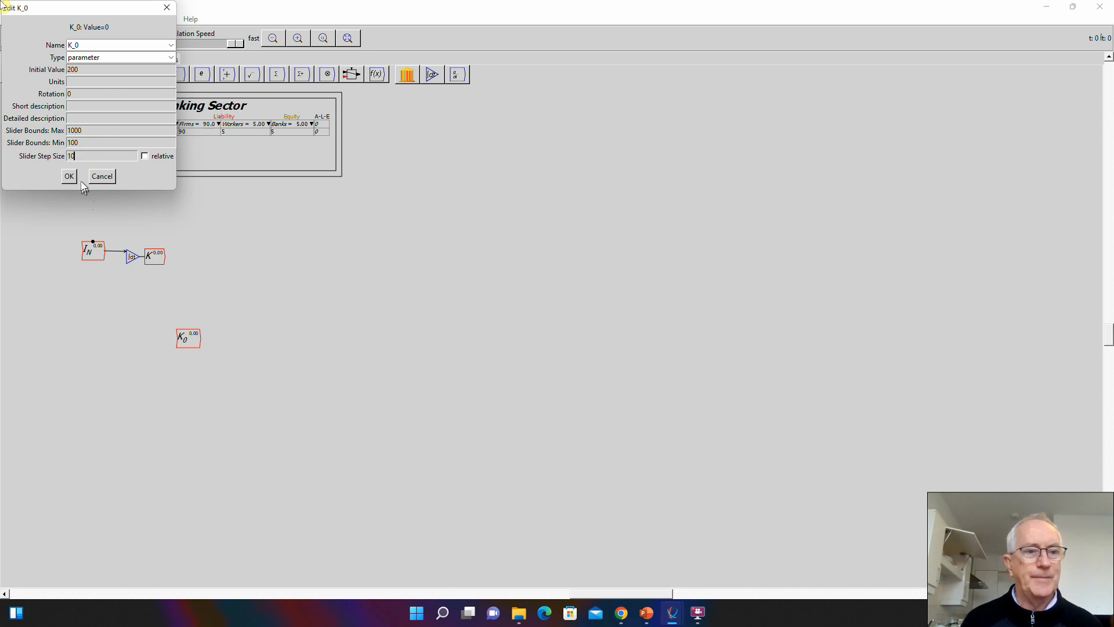
pyautogui.click(69, 176)
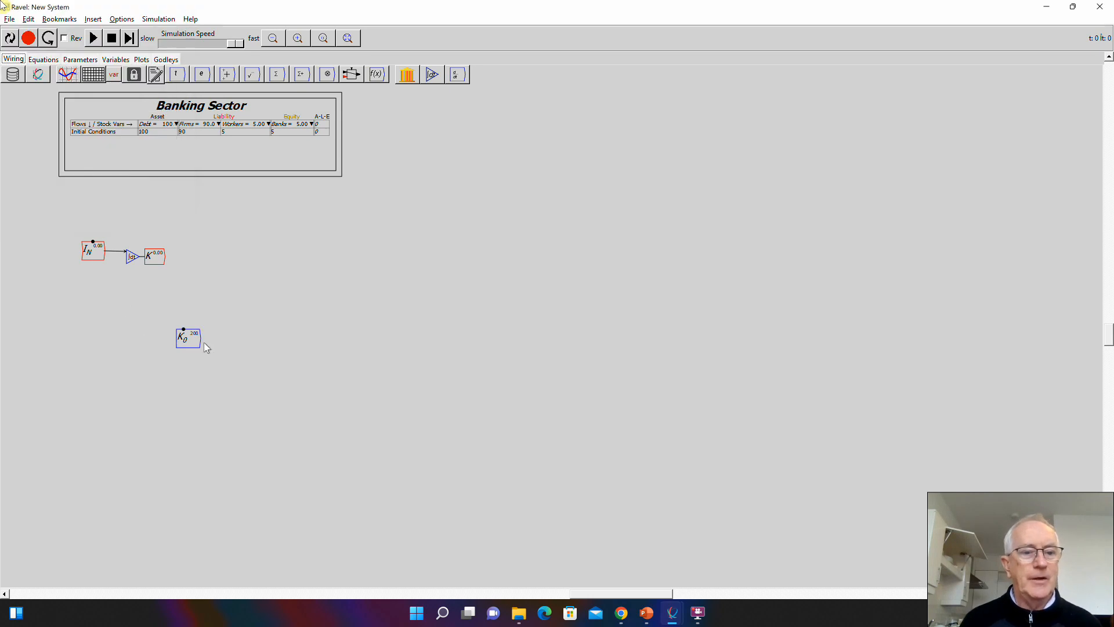
# - Wire K_0 into the integral block's lower input, and position K_0 and I_N close to the block
pyautogui.moveTo(198, 340); pyautogui.dragTo(128, 262)
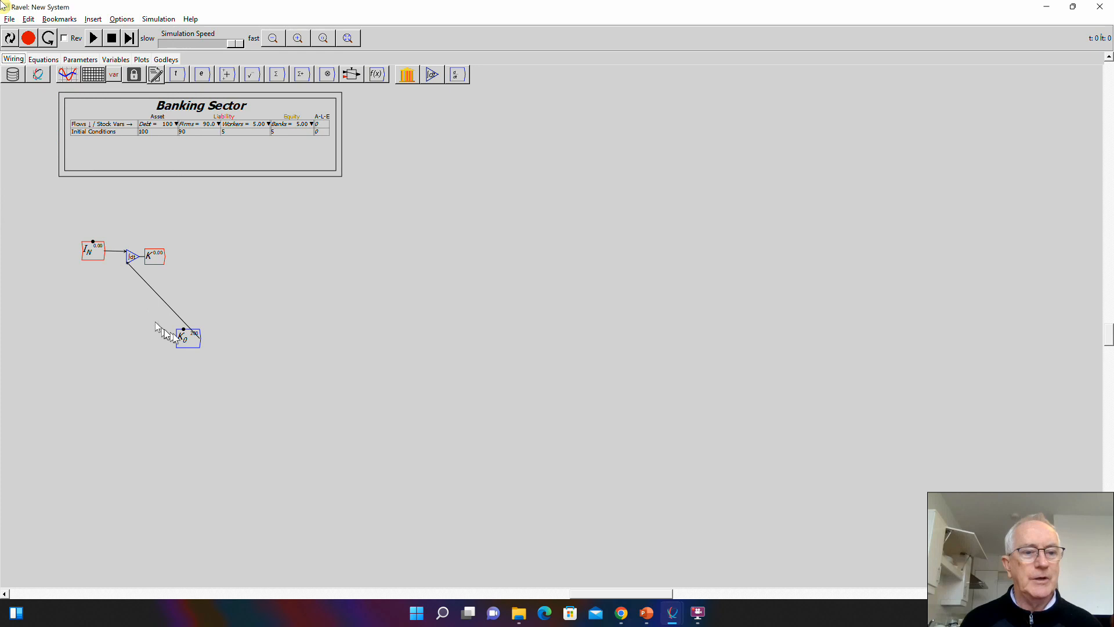
pyautogui.moveTo(184, 344); pyautogui.dragTo(109, 298)
pyautogui.scroll(7, 109, 298)
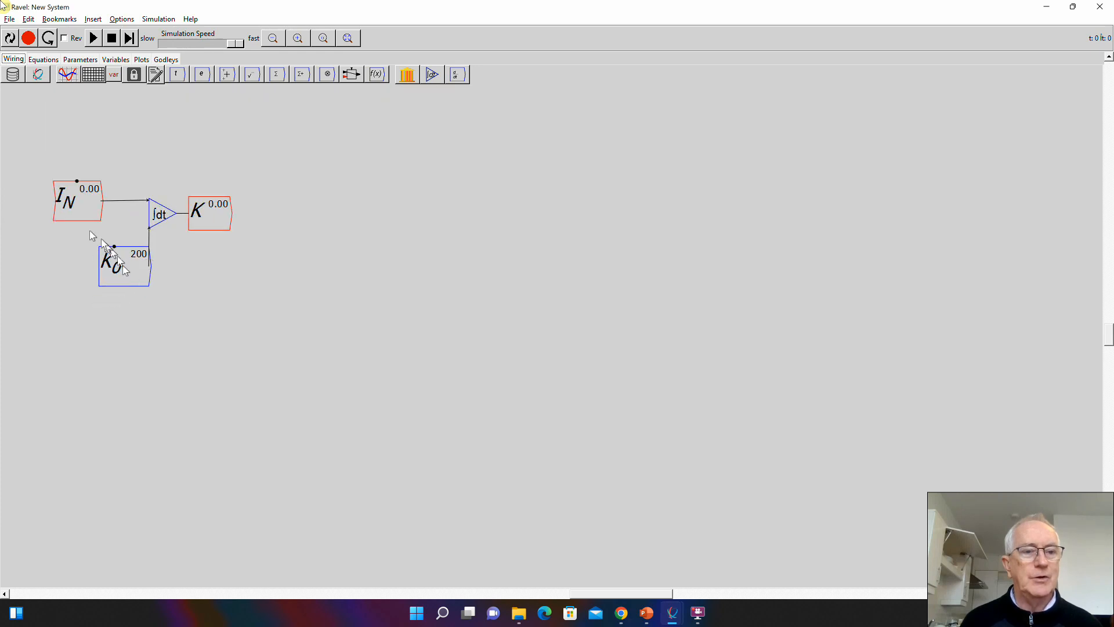
pyautogui.moveTo(84, 211); pyautogui.dragTo(90, 212)
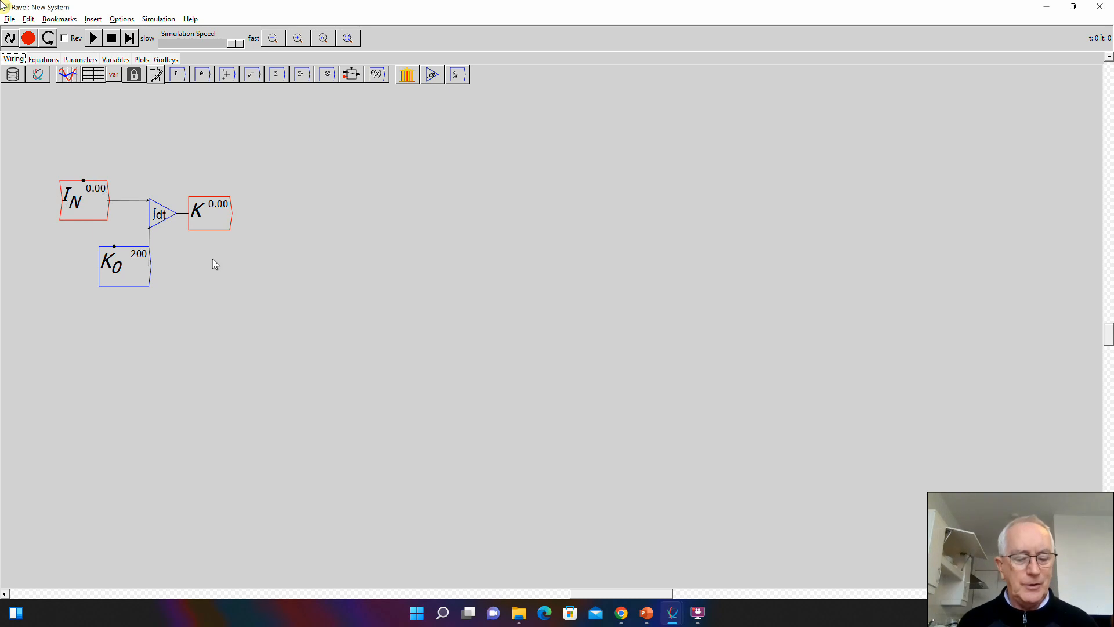
# - Add a variable e_K below K, with type parameter and an initial value of 0.33
pyautogui.write('e_K')
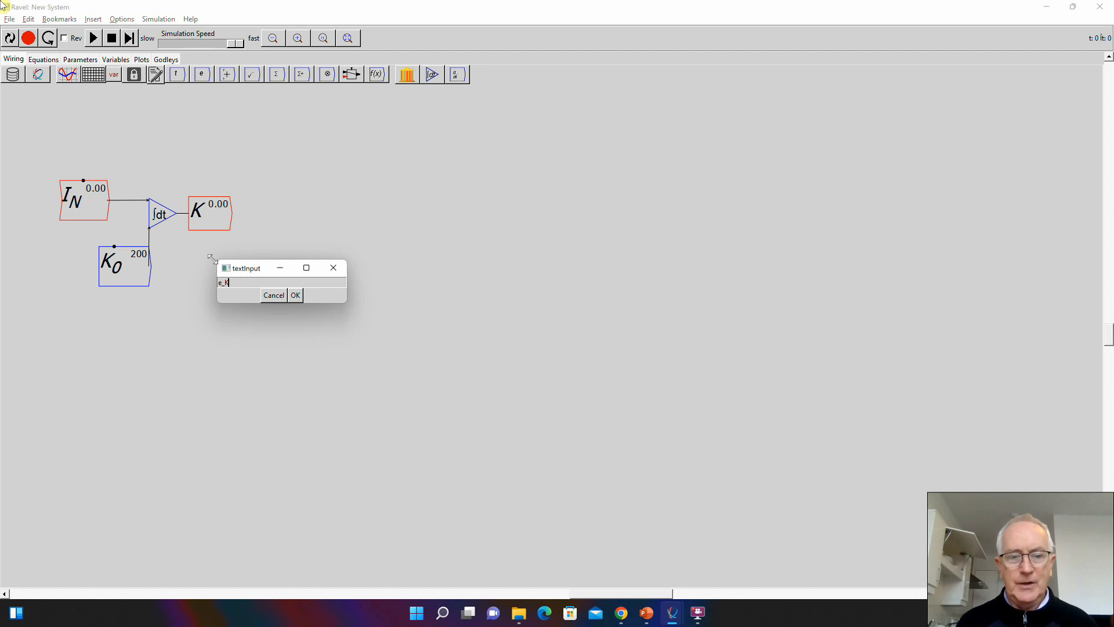
pyautogui.press('Return')
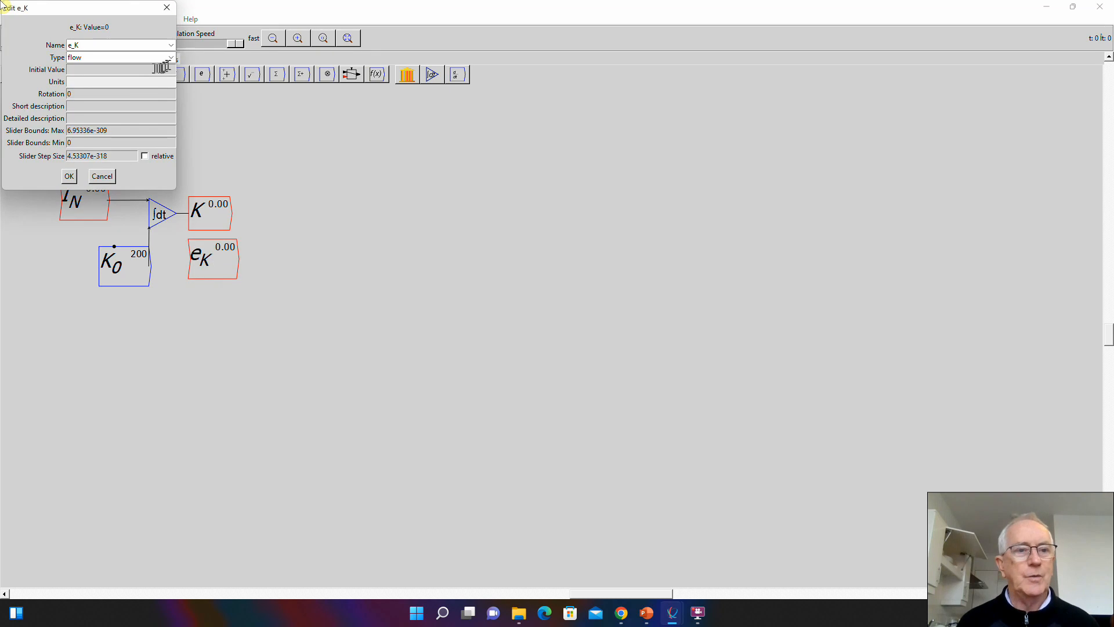
pyautogui.write('0.3')
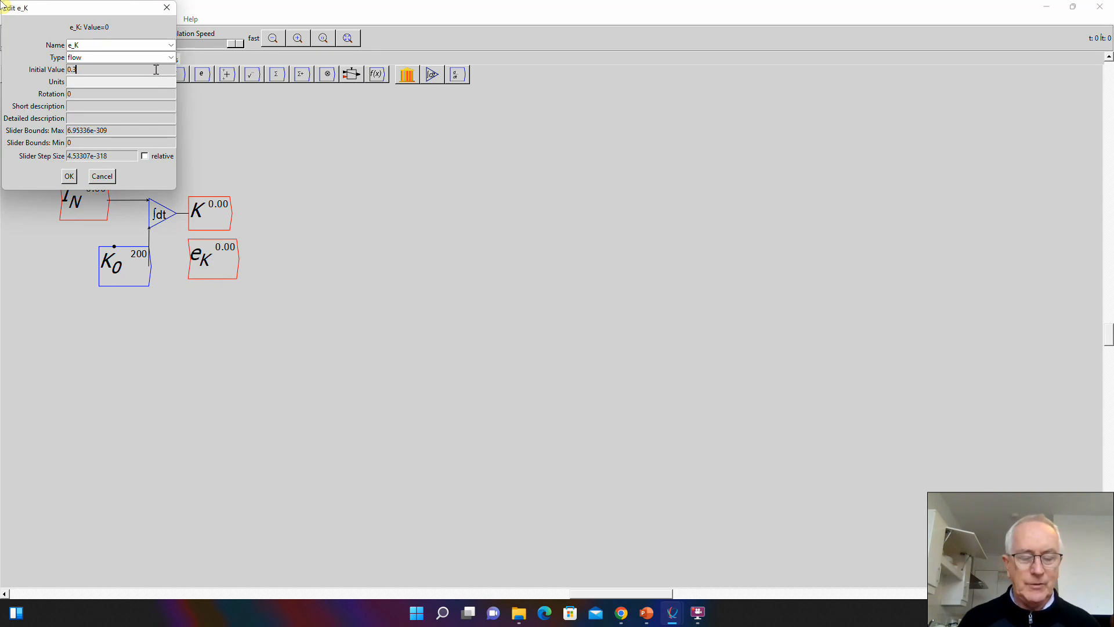
pyautogui.write('3')
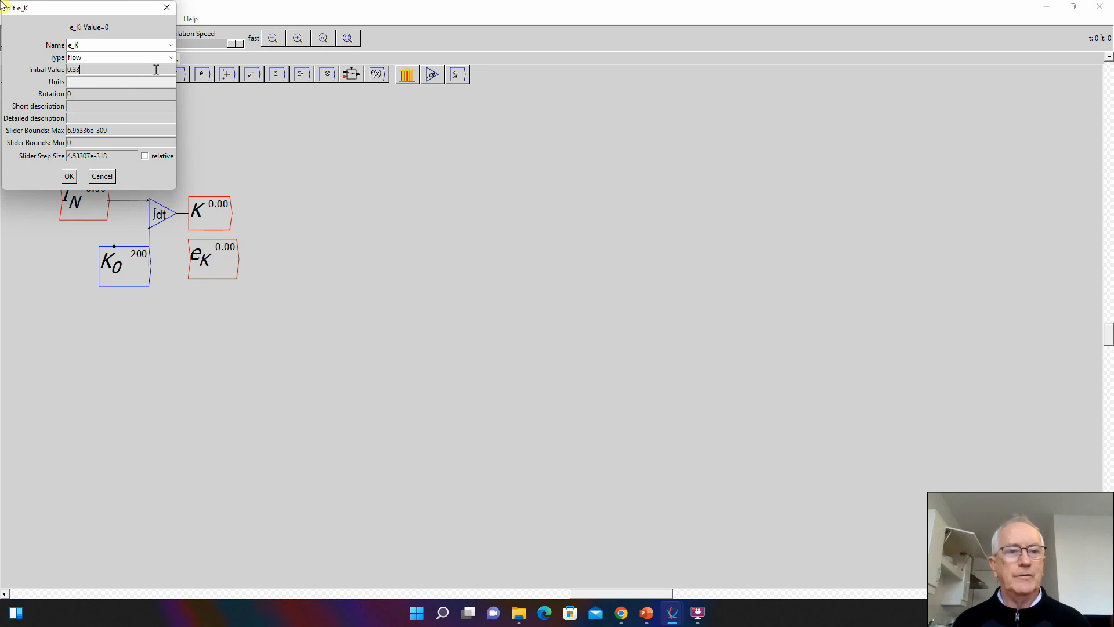
pyautogui.click(170, 58)
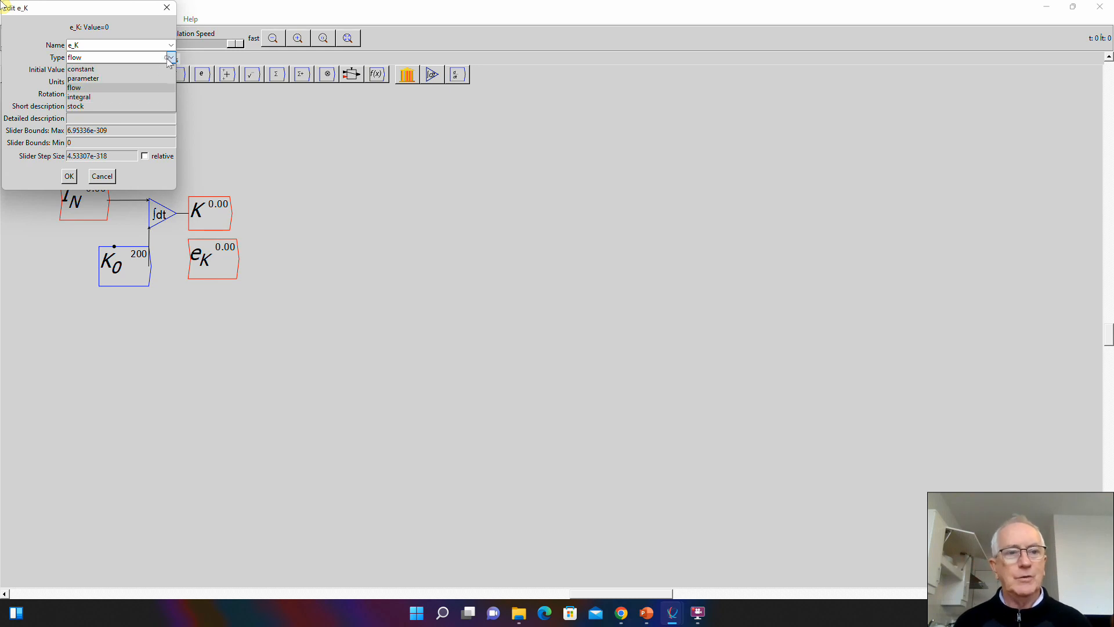
pyautogui.click(100, 81)
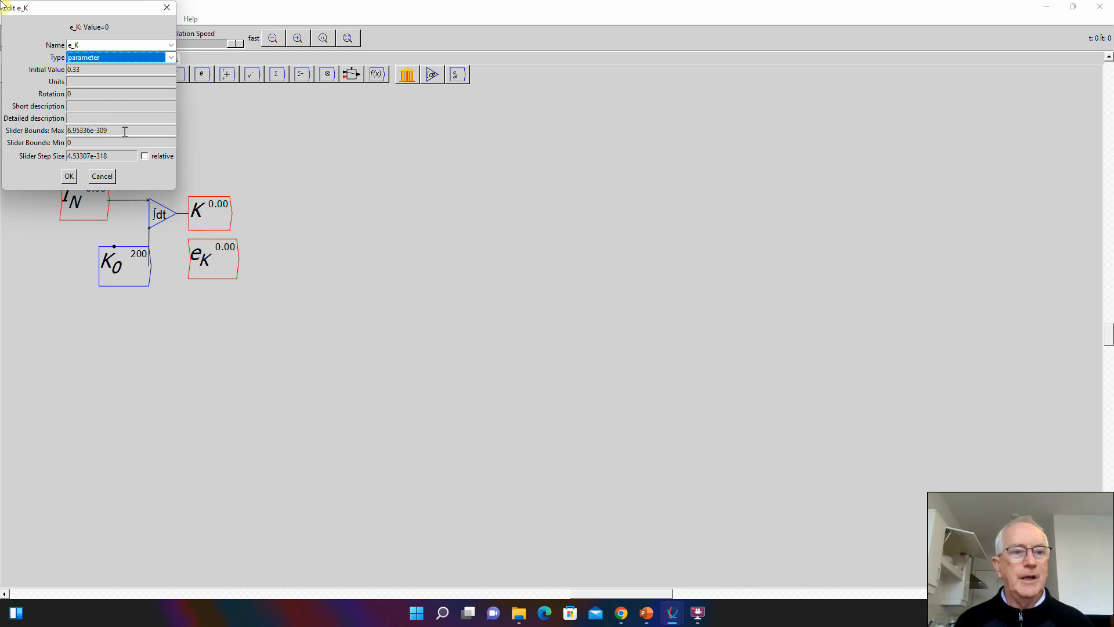
# - Set e_K's slider bounds to a maximum of 0.45 and a minimum of 0.1, with a step size of .01
pyautogui.moveTo(124, 131); pyautogui.dragTo(34, 134)
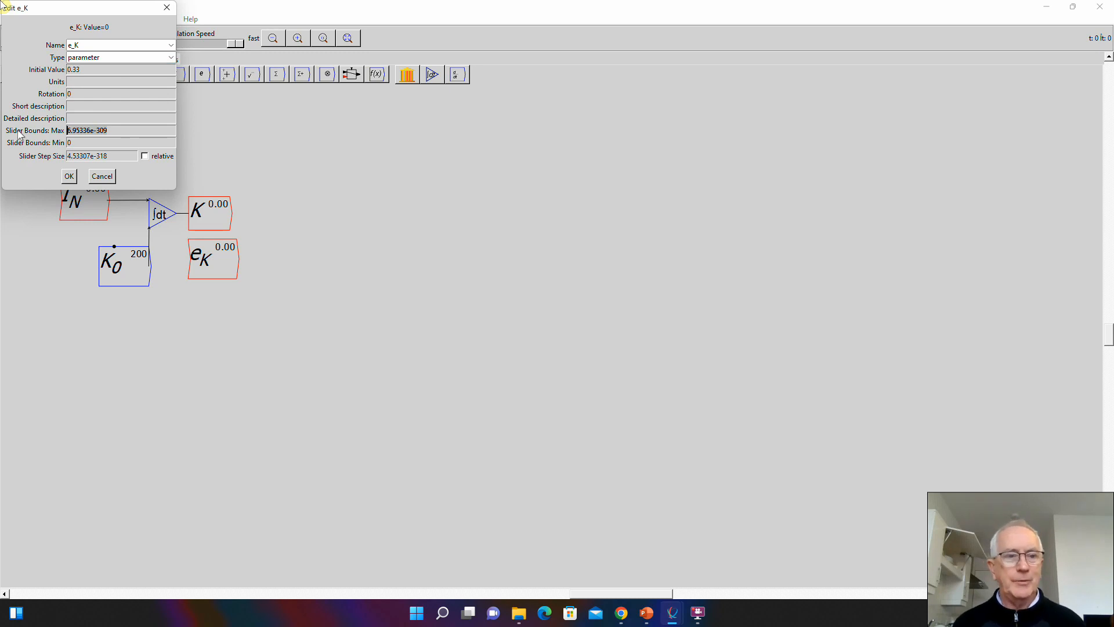
pyautogui.write('4')
pyautogui.press('BackSpace')
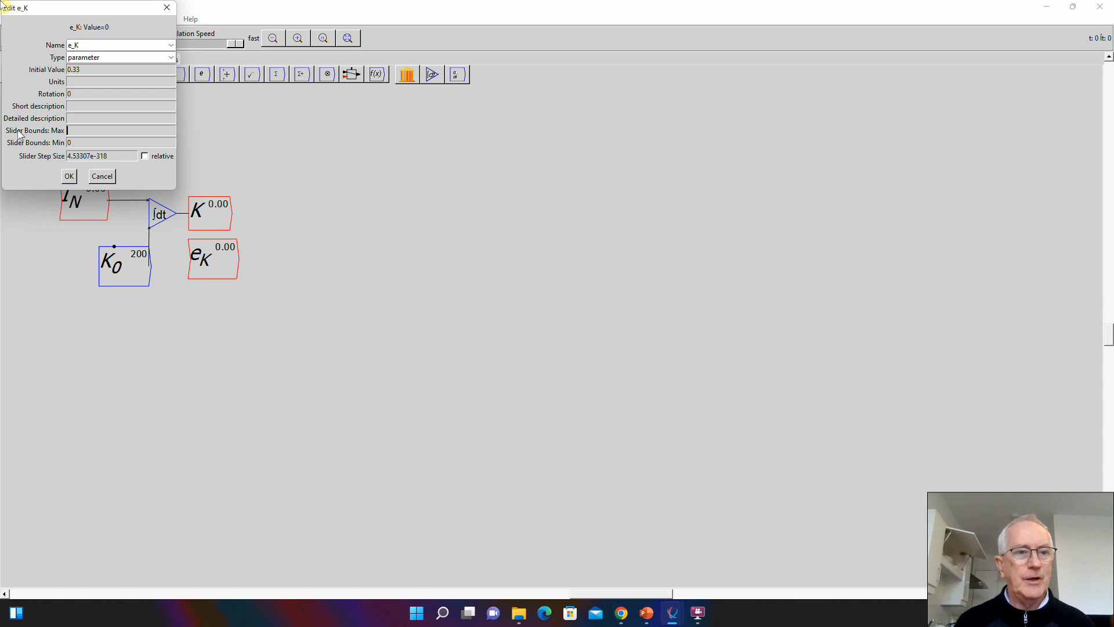
pyautogui.write('0.45')
pyautogui.press('Tab')
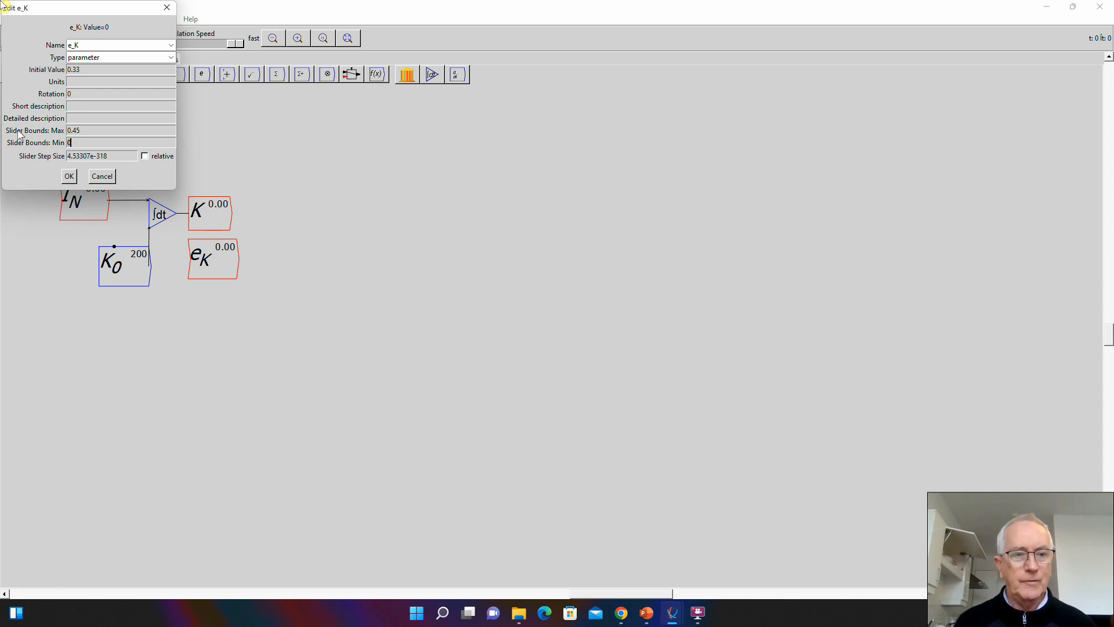
pyautogui.write('0.01')
pyautogui.press('Tab')
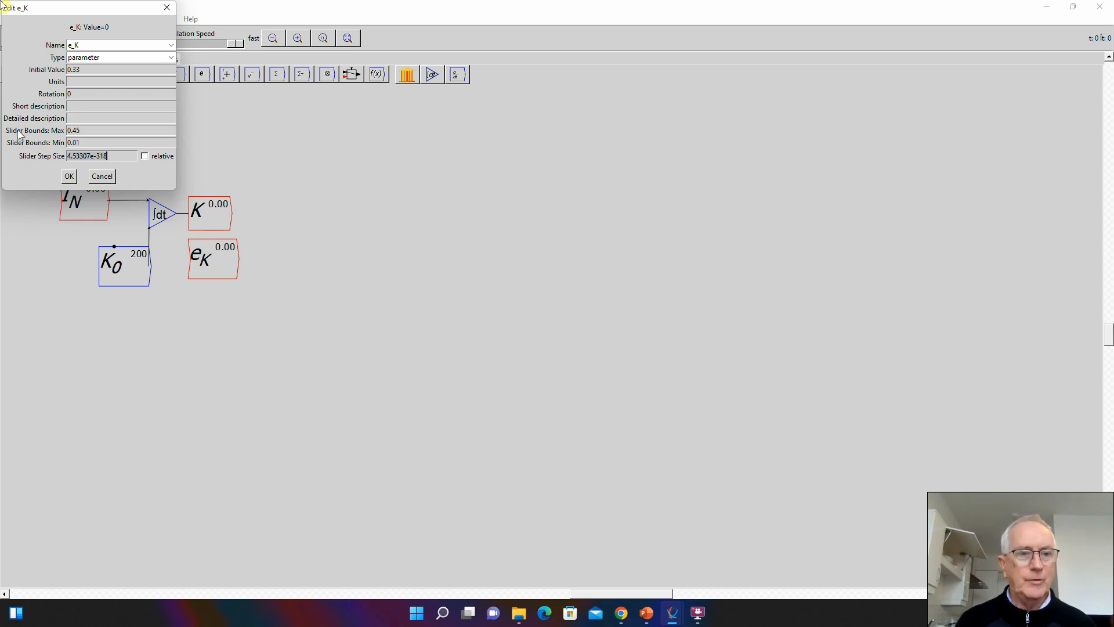
pyautogui.write('.')
pyautogui.click(94, 144)
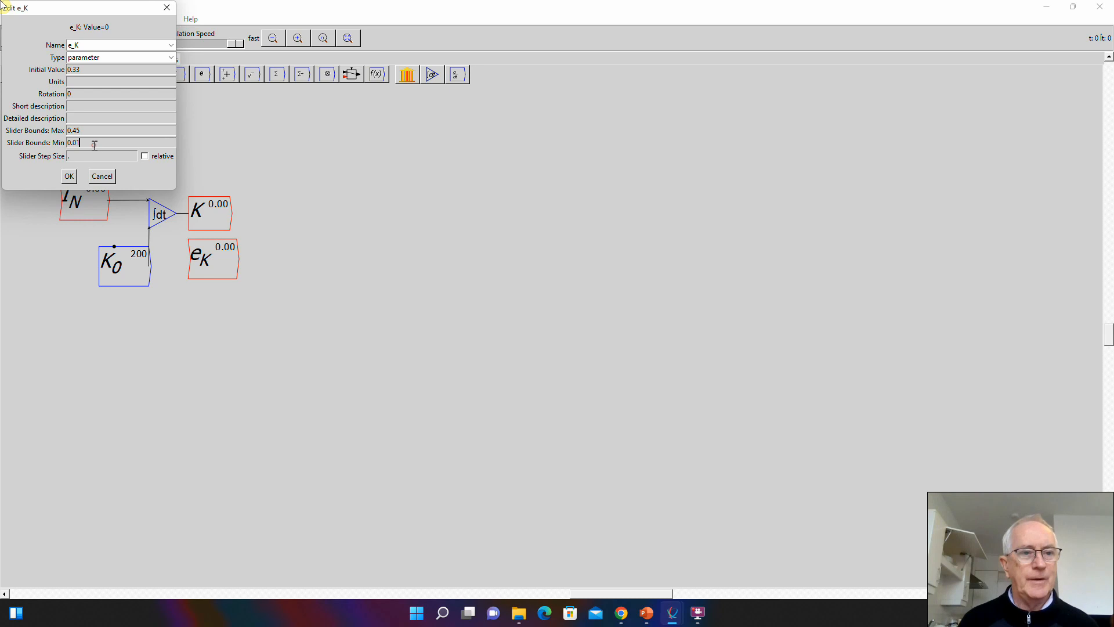
pyautogui.press('BackSpace')
pyautogui.write('1')
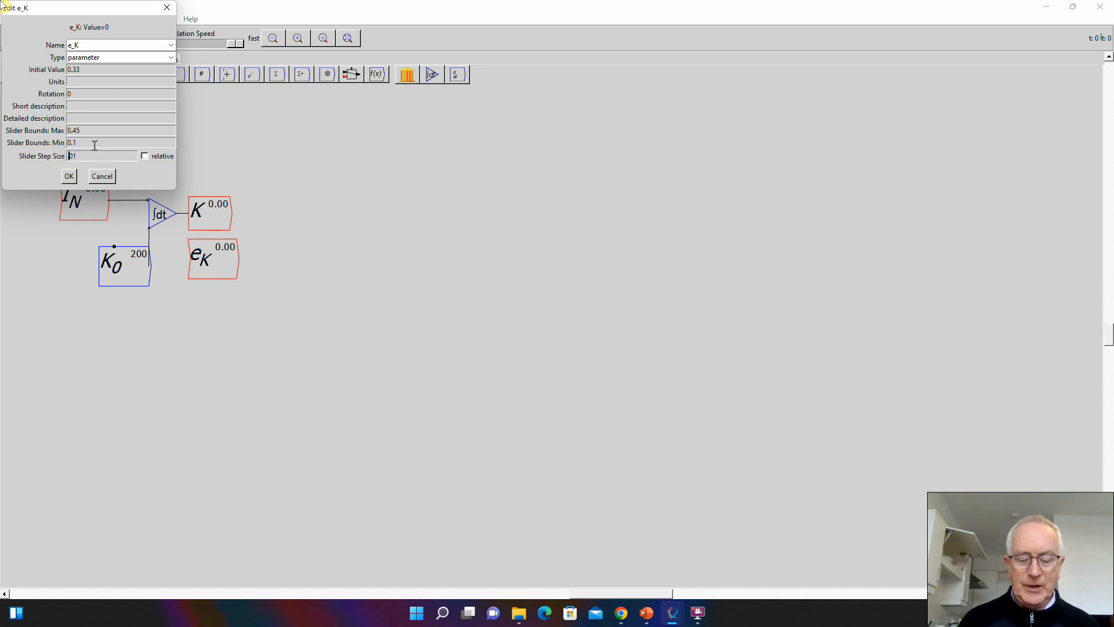
pyautogui.click(69, 179)
# - Place e_K directly beneath K, and wire K and e_K into the two inputs of a new multiply block beside them
pyautogui.moveTo(209, 266)
pyautogui.mouseDown()
pyautogui.moveTo(196, 260)
pyautogui.moveTo(205, 255)
pyautogui.mouseUp()
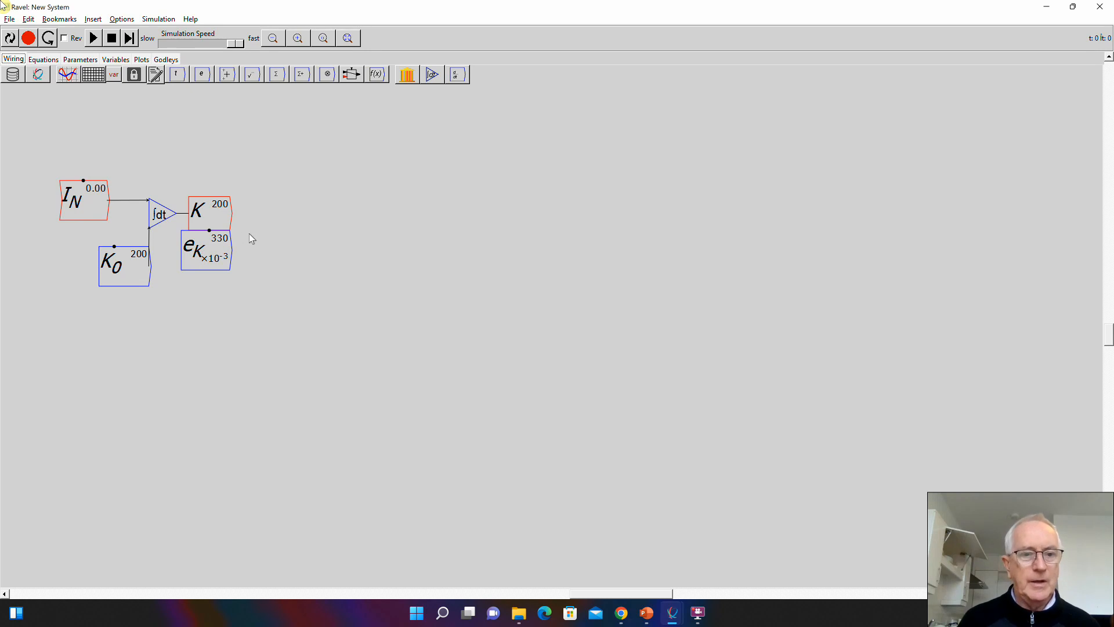
pyautogui.press('*')
pyautogui.click(285, 224)
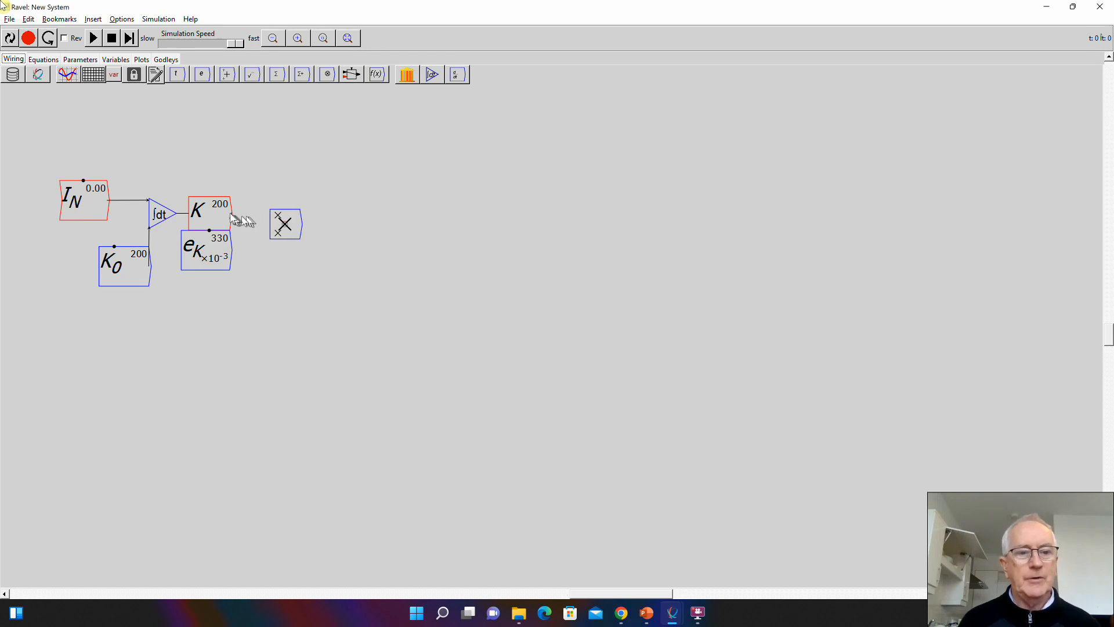
pyautogui.moveTo(231, 213); pyautogui.dragTo(273, 212)
pyautogui.moveTo(230, 249)
pyautogui.mouseDown()
pyautogui.moveTo(281, 225)
pyautogui.moveTo(261, 230)
pyautogui.mouseUp()
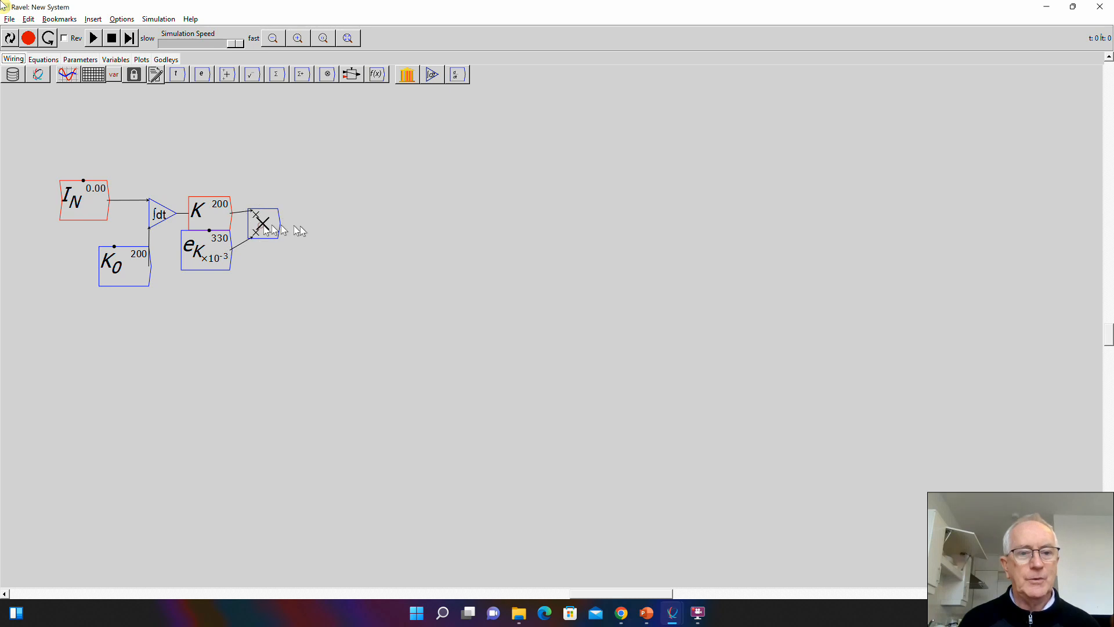
# - Add a variable Y beside the multiply block, and wire the block's output into it
pyautogui.write('Y')
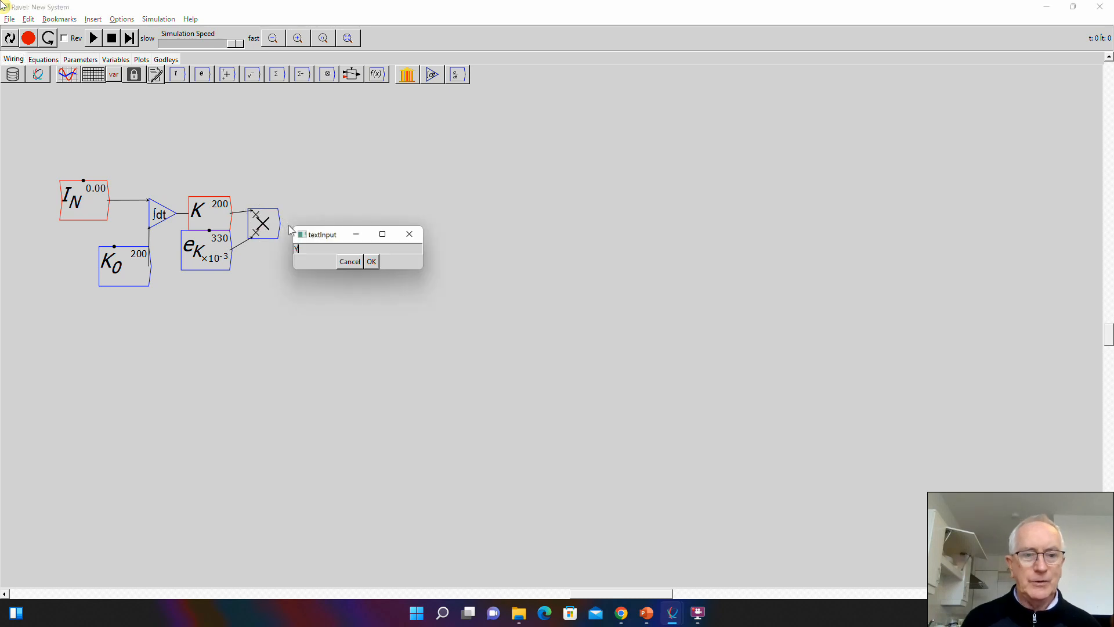
pyautogui.press('Return')
pyautogui.press('Return')
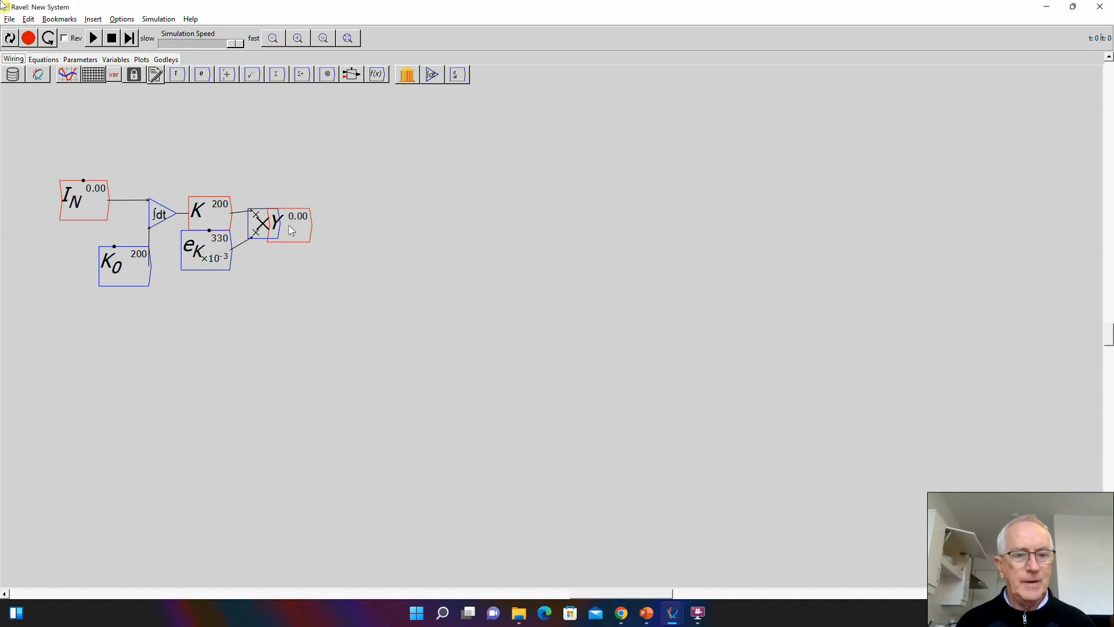
pyautogui.click(327, 224)
pyautogui.moveTo(279, 223); pyautogui.dragTo(309, 225)
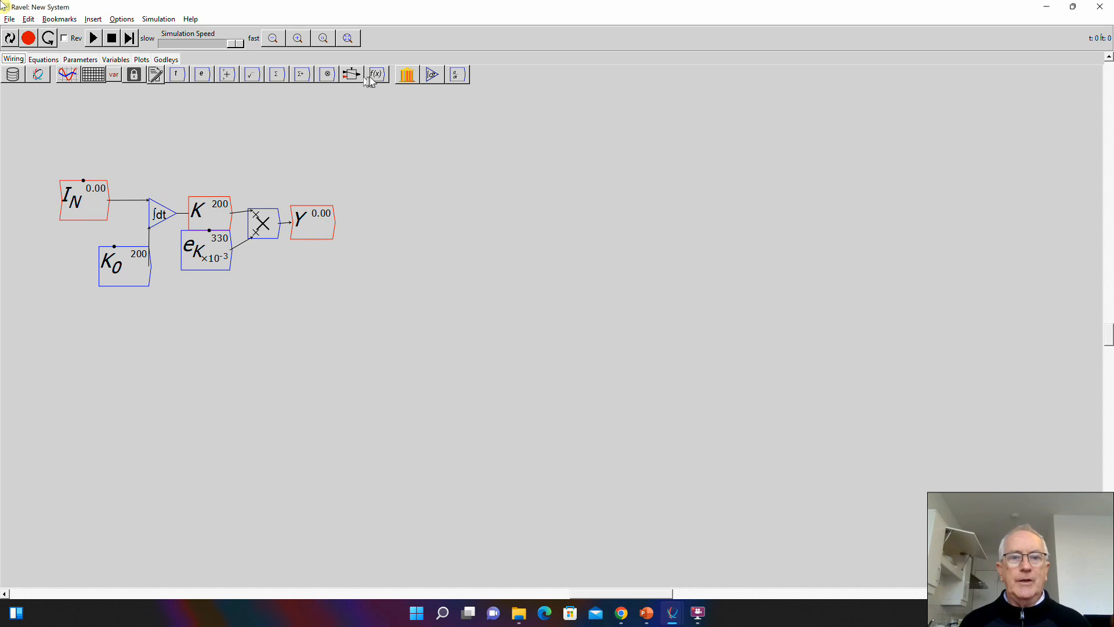
# - Add a second integral block well below the capital chain, and rename its integral variable a
pyautogui.click(433, 74)
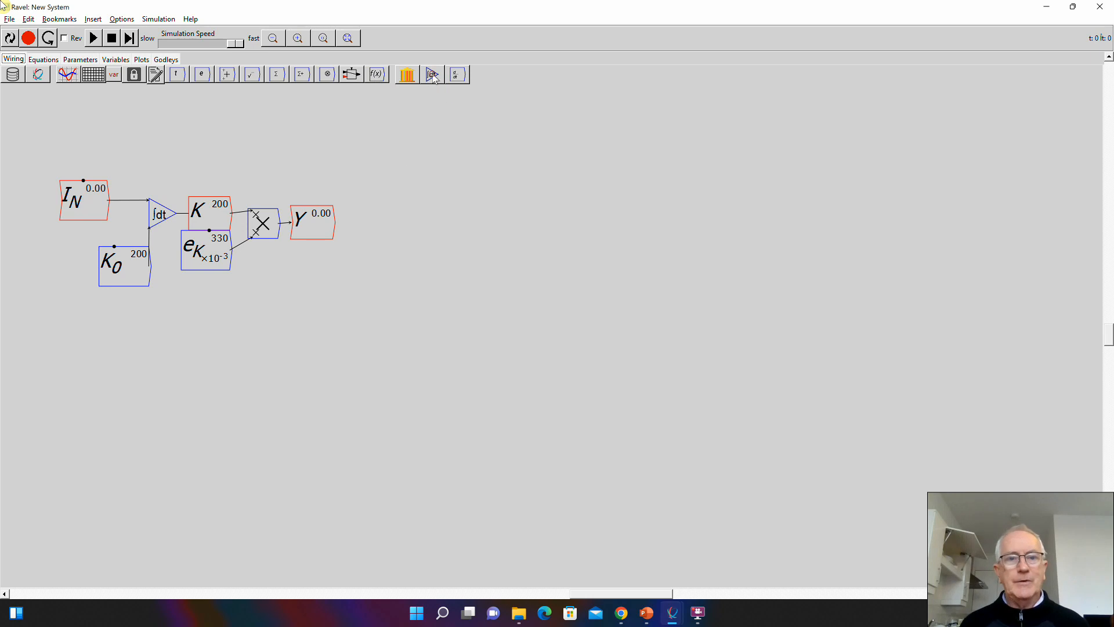
pyautogui.click(186, 484)
pyautogui.rightClick(250, 473)
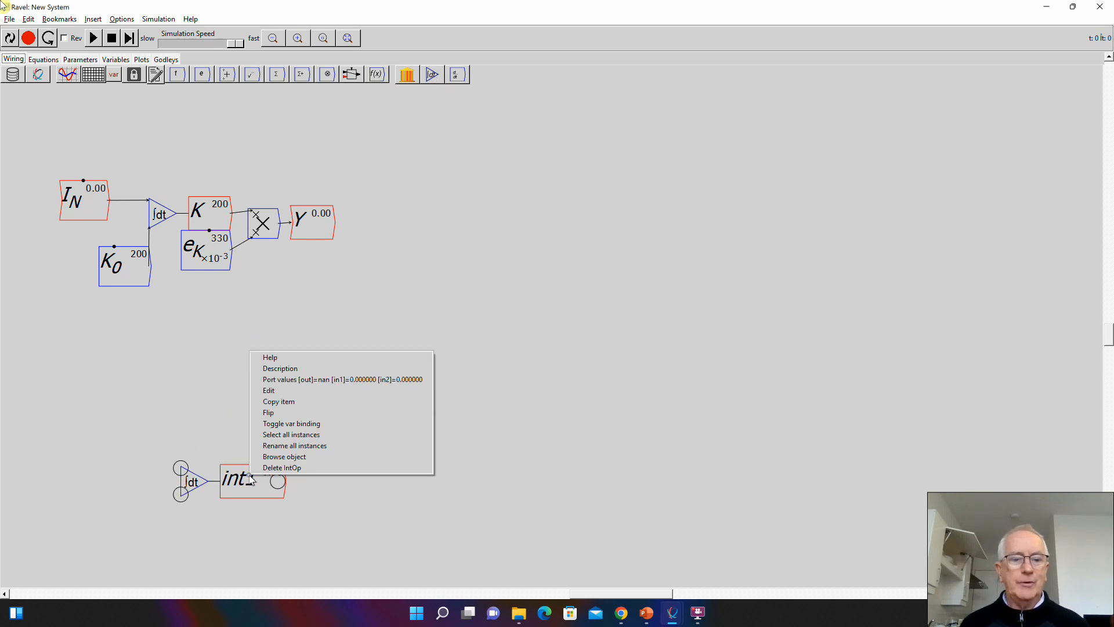
pyautogui.click(278, 390)
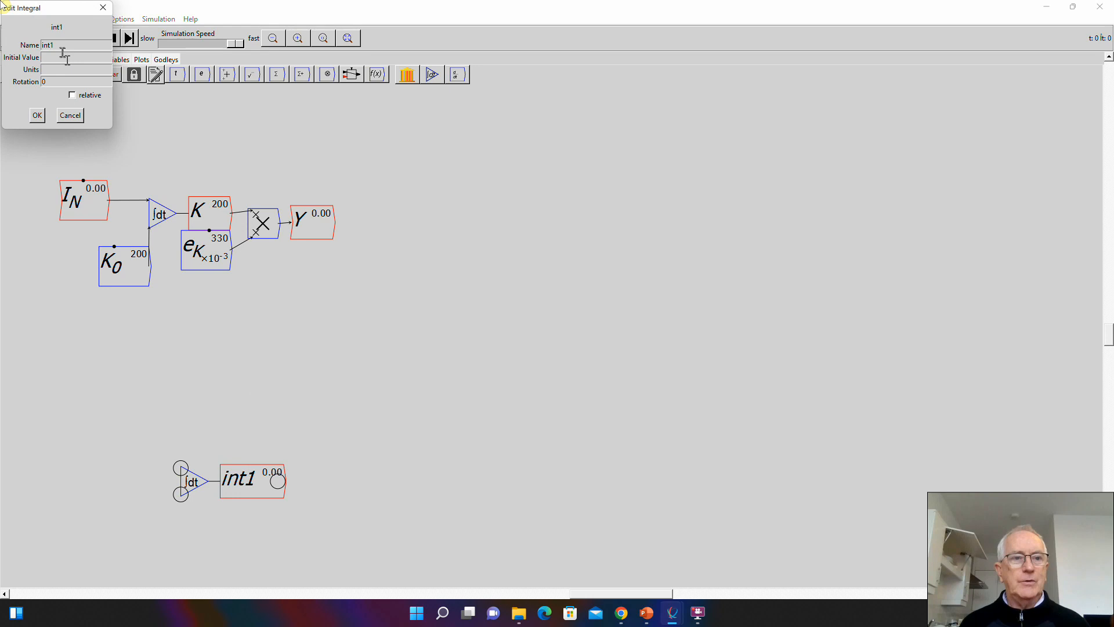
pyautogui.moveTo(58, 45); pyautogui.dragTo(9, 50)
pyautogui.write('a')
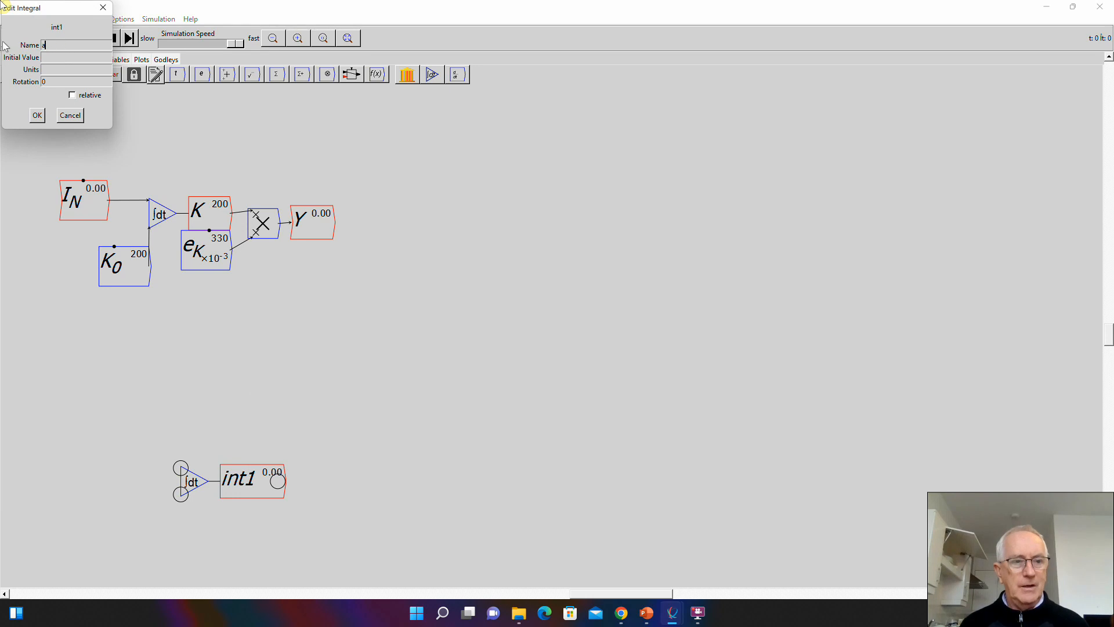
pyautogui.click(37, 115)
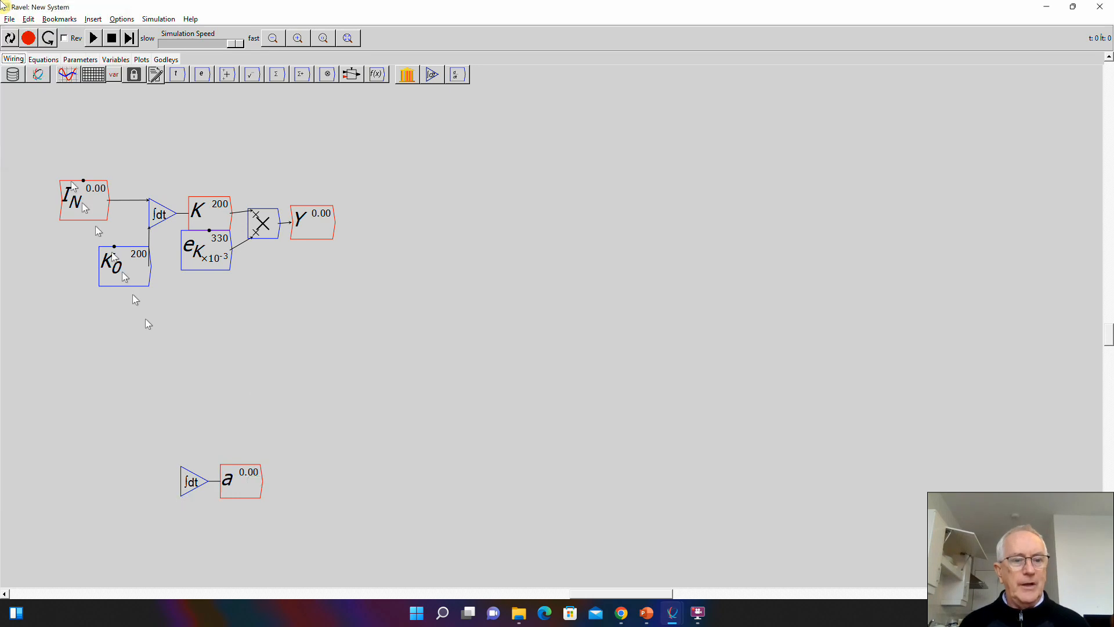
# - Copy the integral variable a, and place the copy before the new integral block's input side
pyautogui.rightClick(253, 475)
pyautogui.click(259, 412)
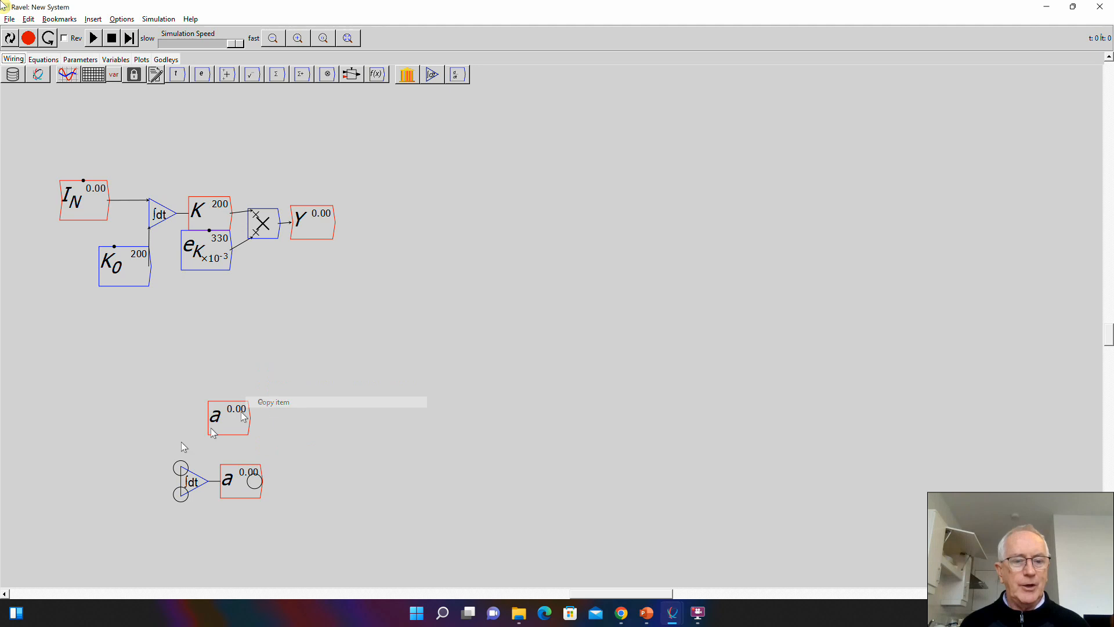
pyautogui.click(113, 456)
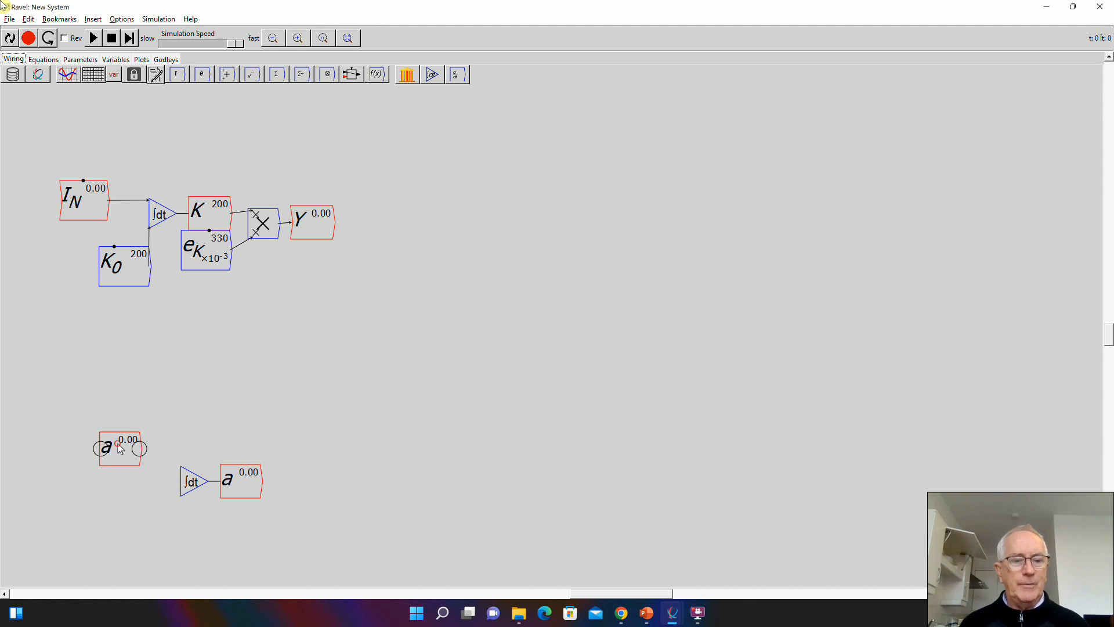
pyautogui.moveTo(115, 454); pyautogui.dragTo(96, 457)
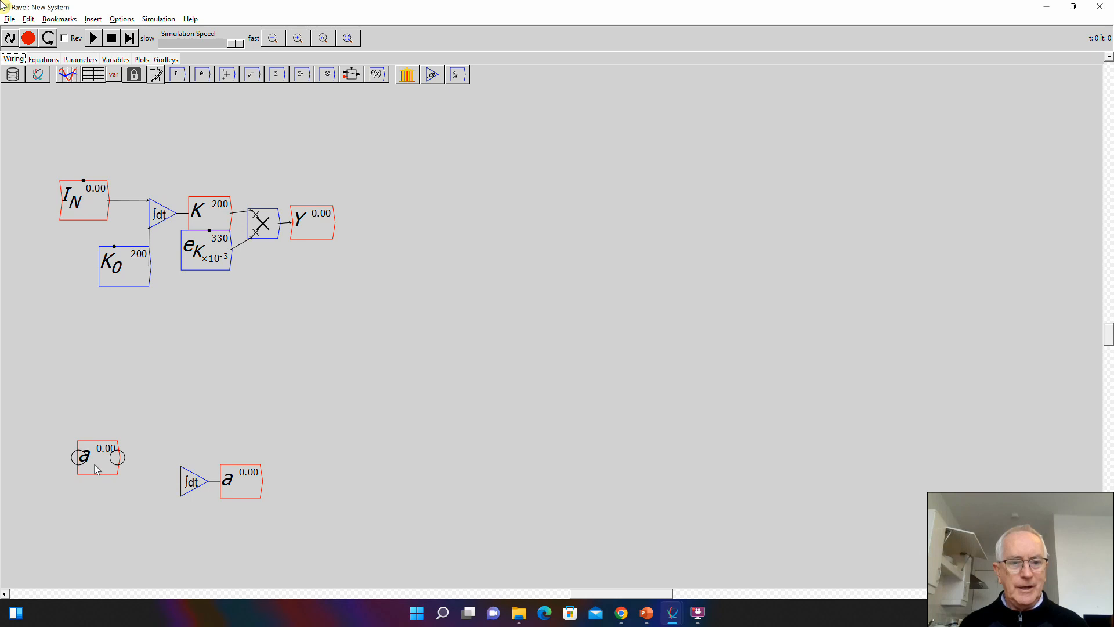
# - Give the copied variable a the short description "Output to Labour Ratio"
pyautogui.rightClick(94, 465)
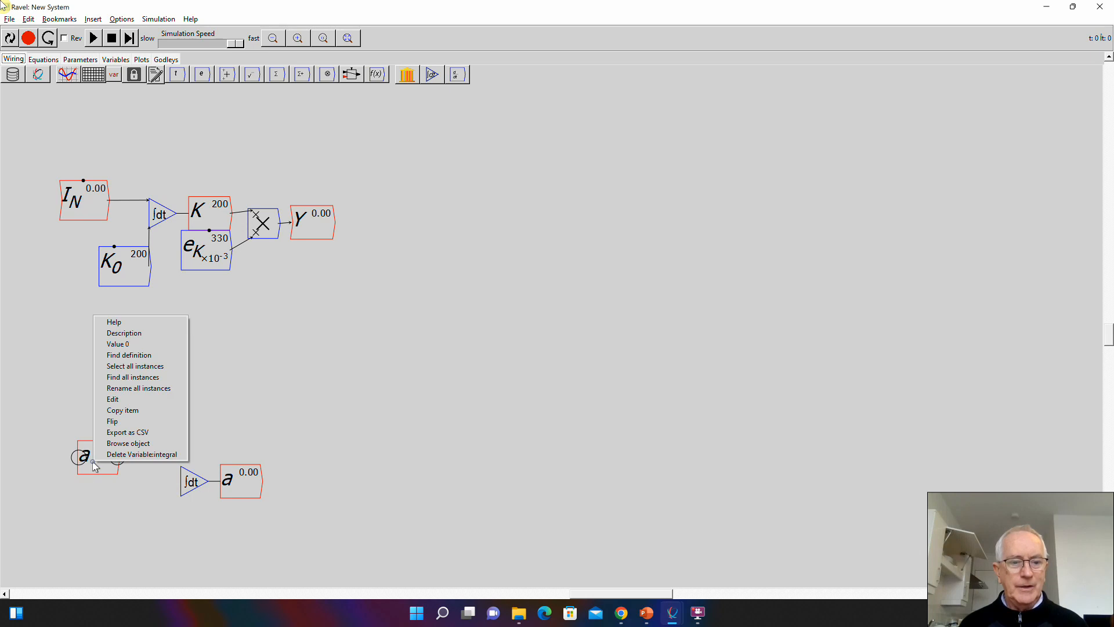
pyautogui.click(110, 399)
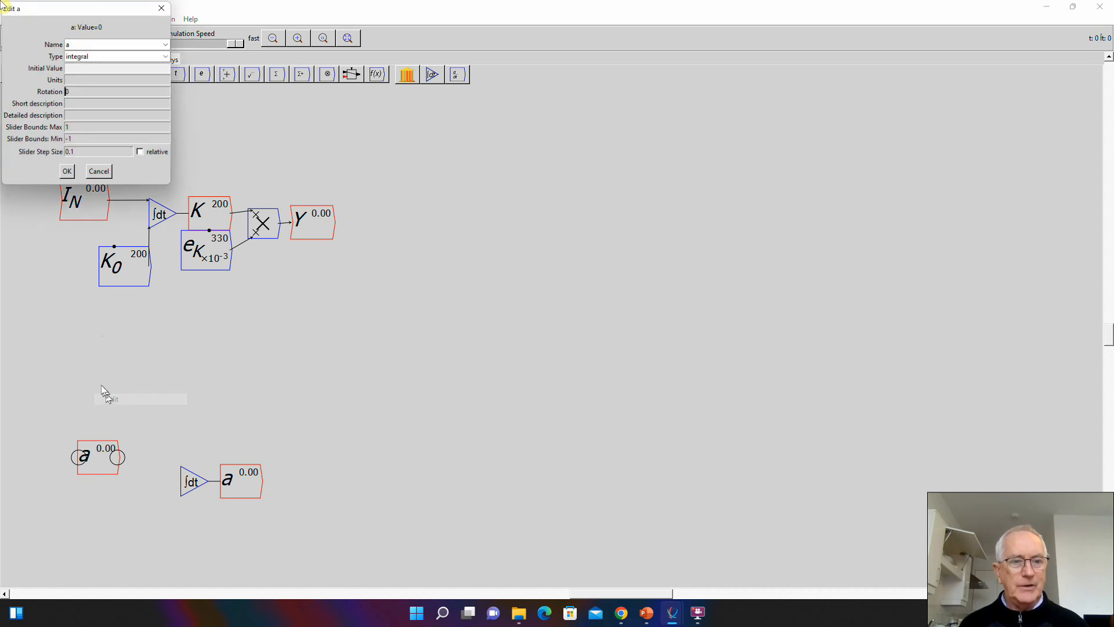
pyautogui.click(74, 105)
pyautogui.write('Outpu')
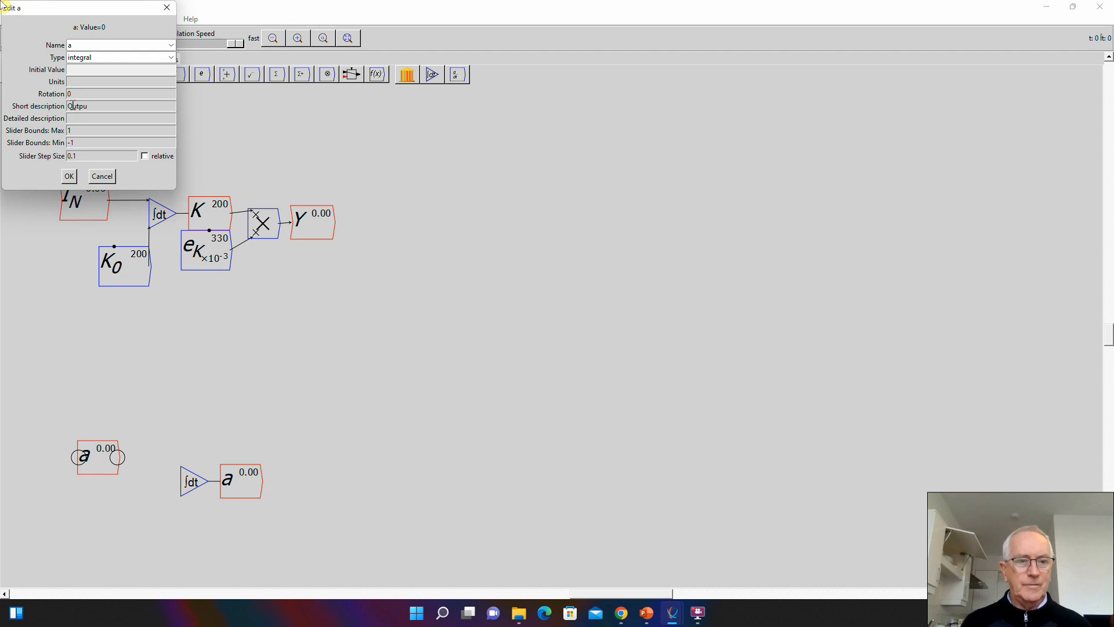
pyautogui.write('t to Labour R')
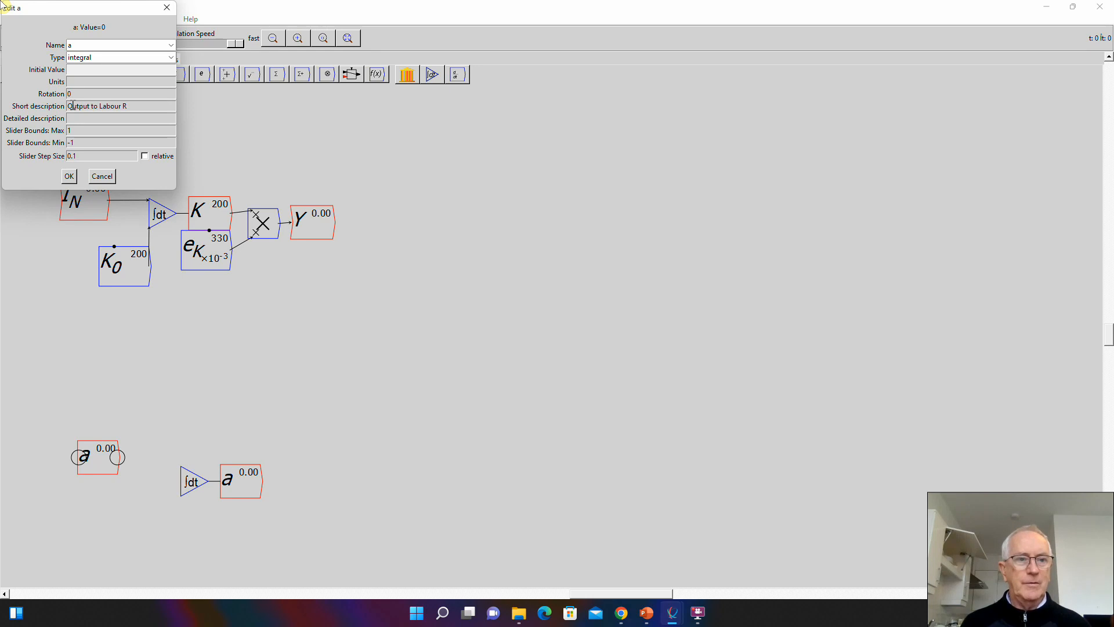
pyautogui.write('atio')
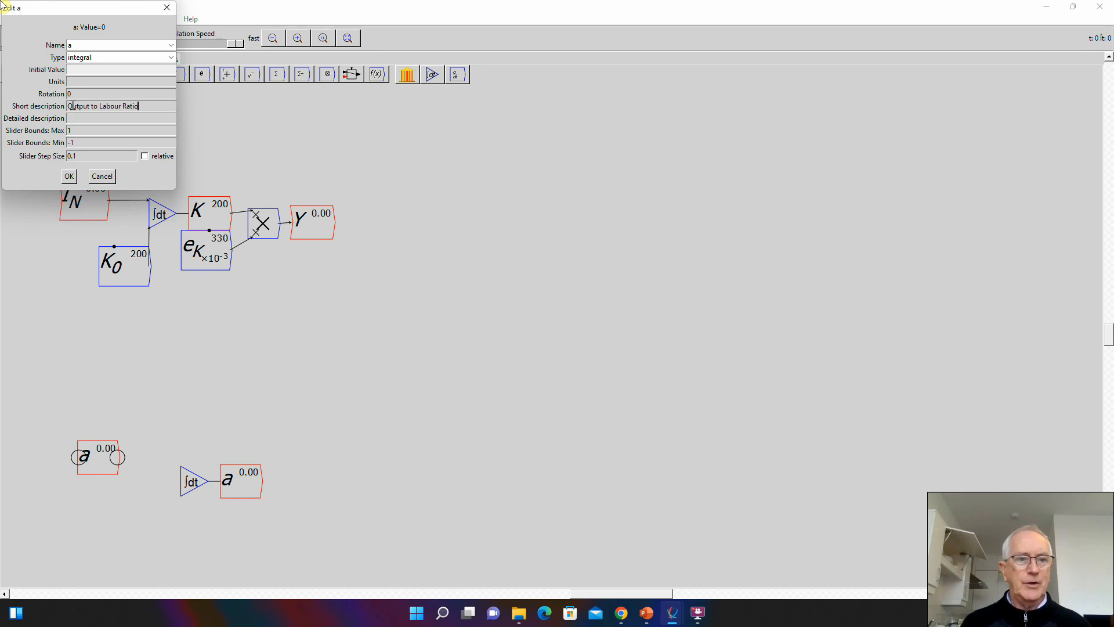
pyautogui.click(69, 177)
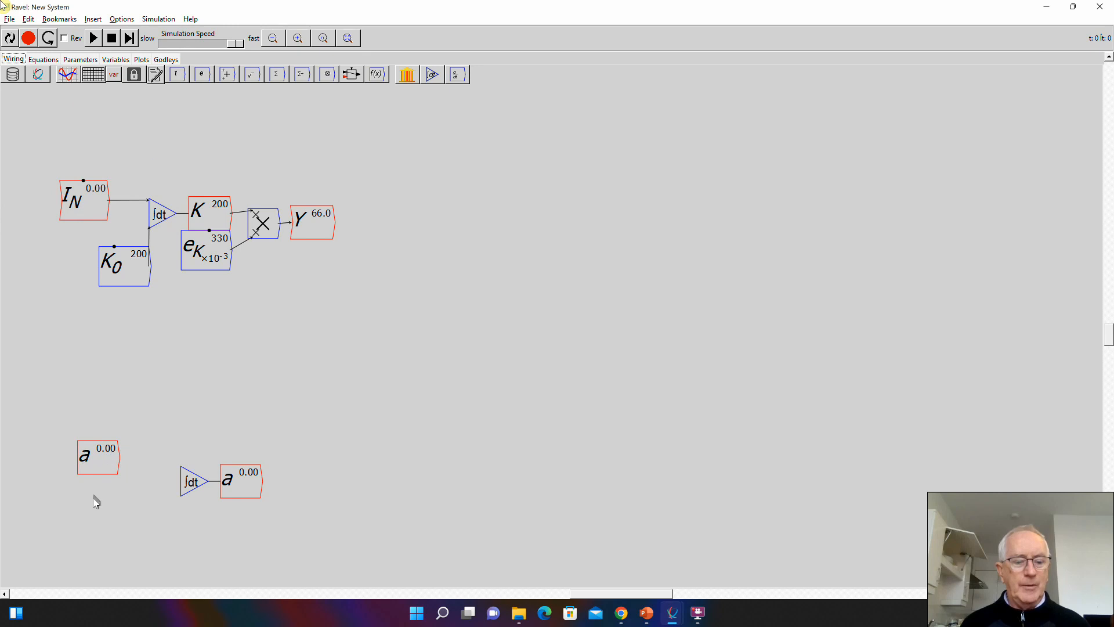
# - Add a variable \alpha below the copied a, with type parameter and an initial value of 0.015
pyautogui.write('\\alpha')
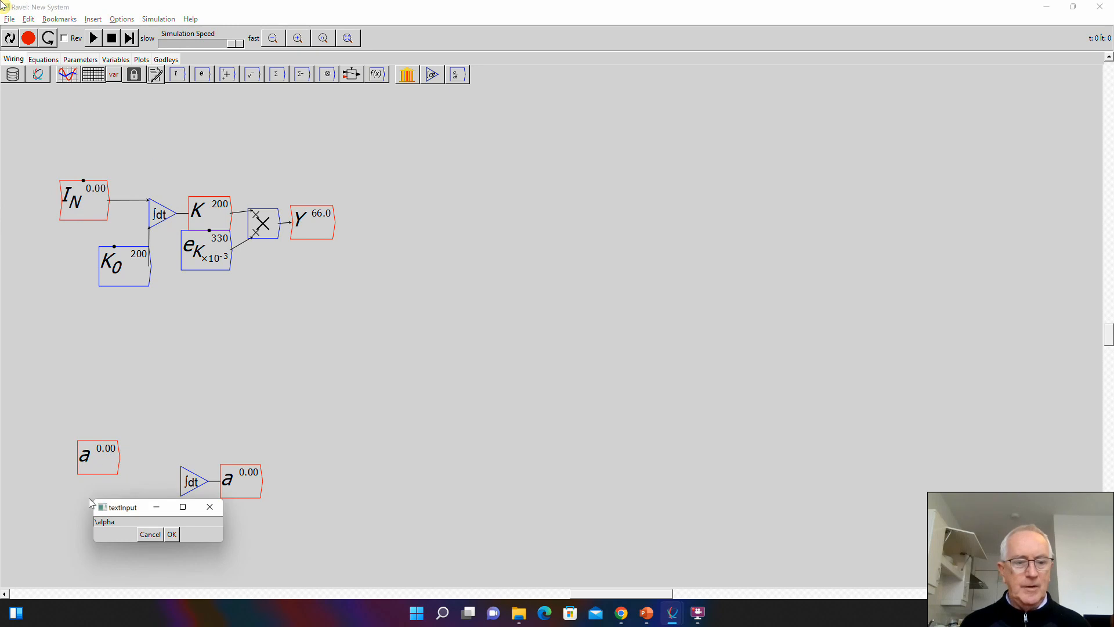
pyautogui.press('Return')
pyautogui.click(170, 57)
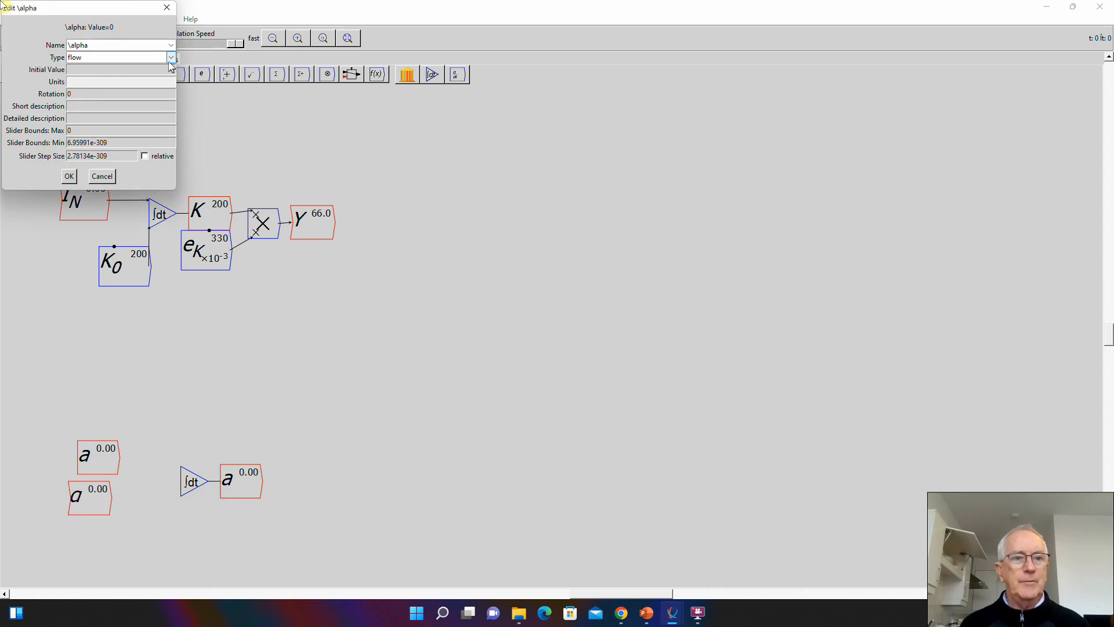
pyautogui.click(103, 70)
pyautogui.click(101, 70)
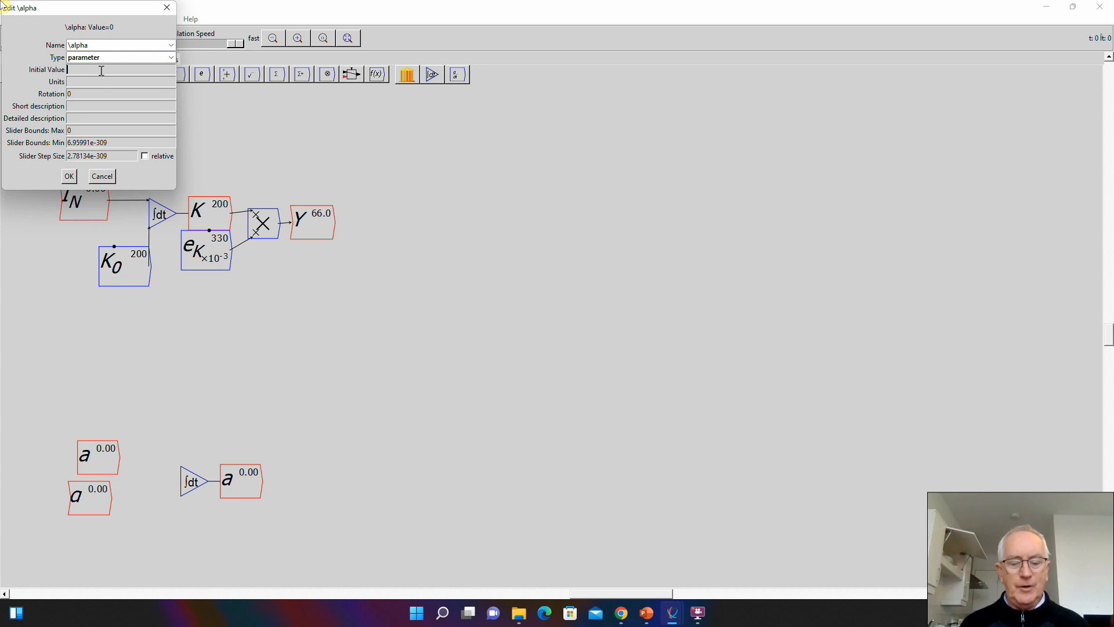
pyautogui.write('.015')
pyautogui.press('Tab')
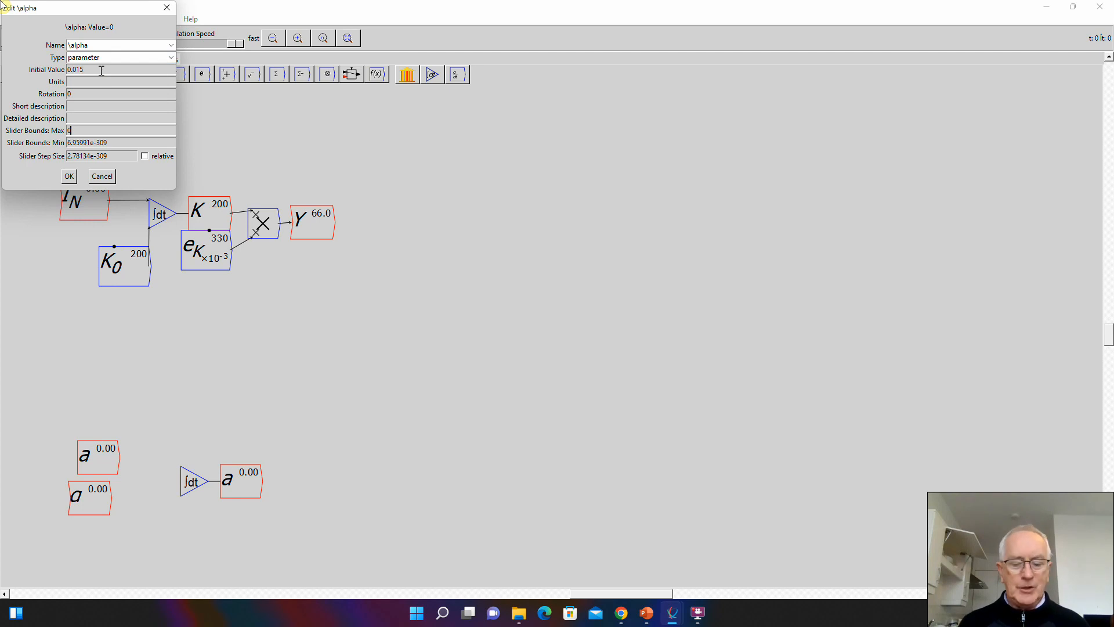
# - Set \alpha's slider bounds to a maximum of 0.04 and a minimum of 0, with step size 0.001, and align it directly beneath a
pyautogui.write('0.04')
pyautogui.press('Tab')
pyautogui.write('0')
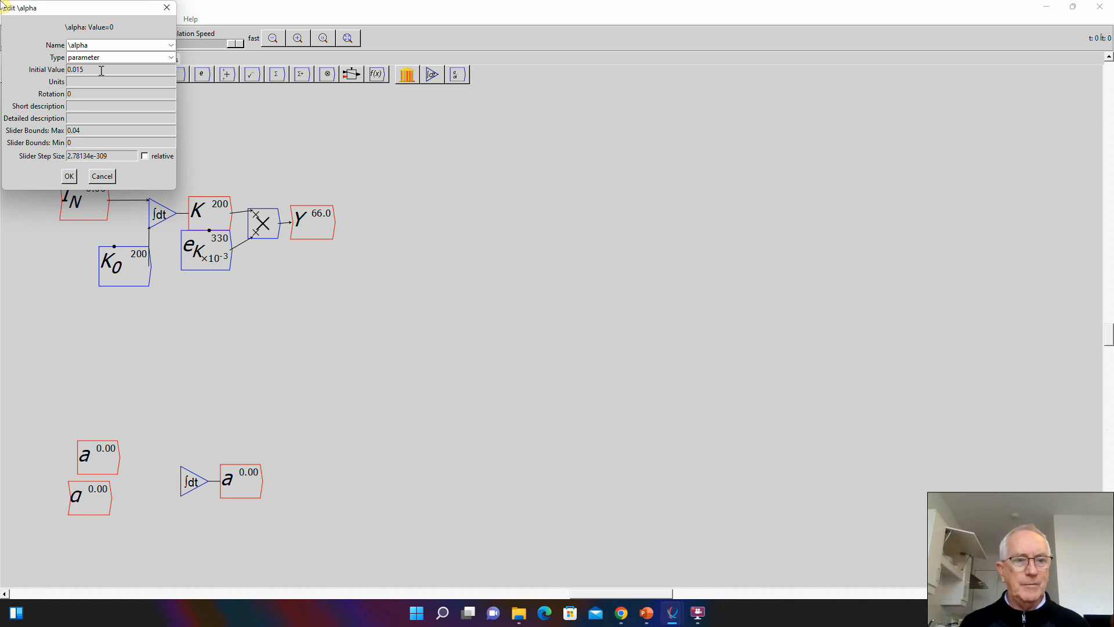
pyautogui.press('Tab')
pyautogui.write('0')
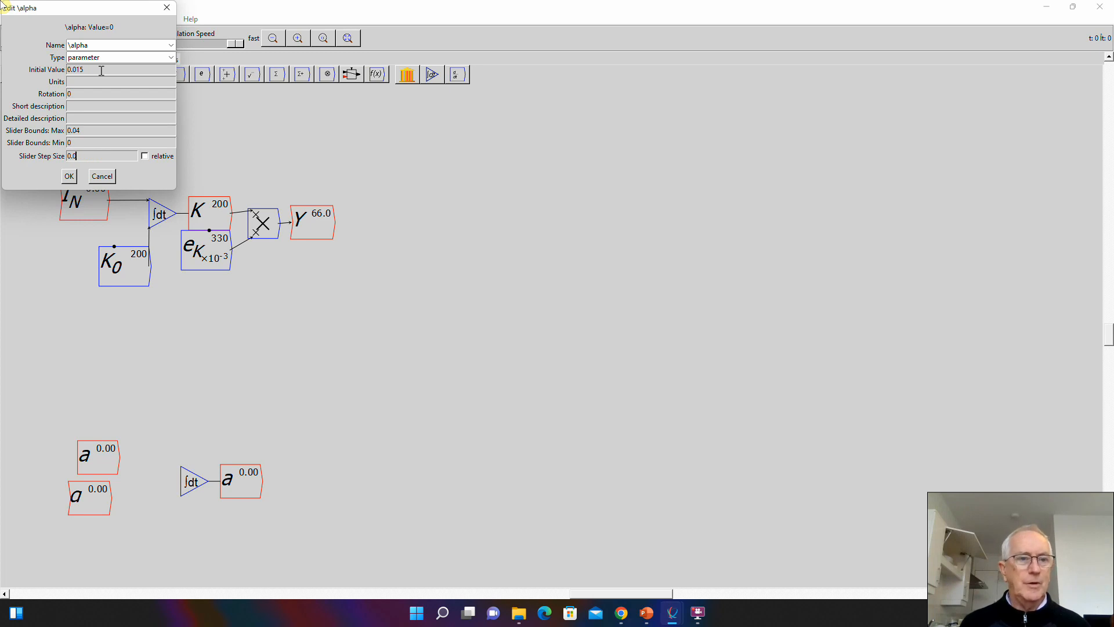
pyautogui.write('.001')
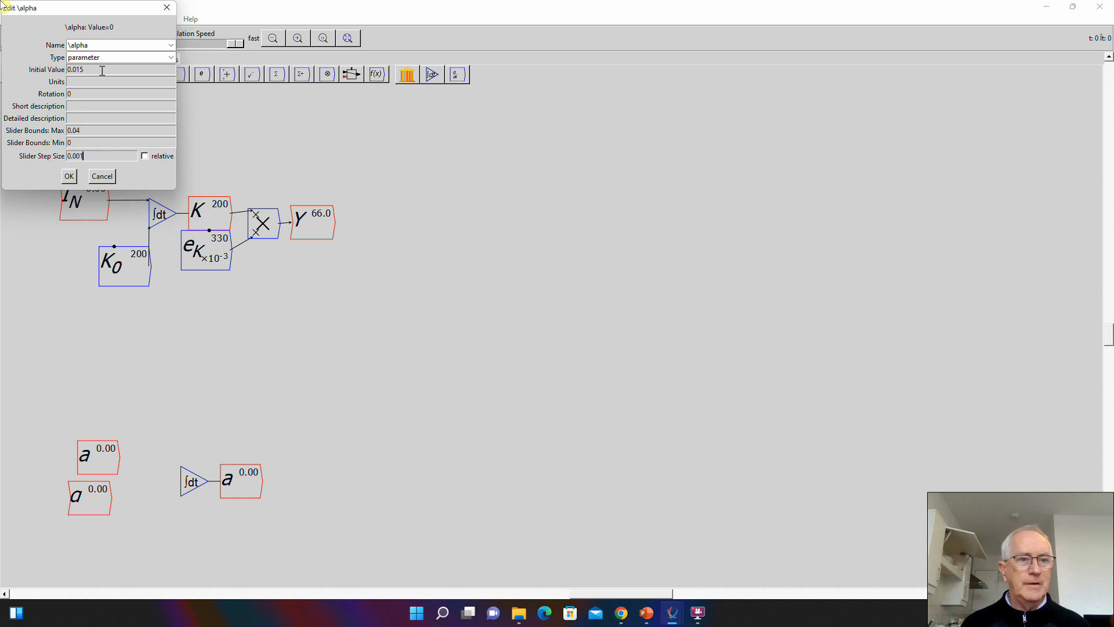
pyautogui.click(69, 175)
pyautogui.moveTo(87, 496); pyautogui.dragTo(96, 491)
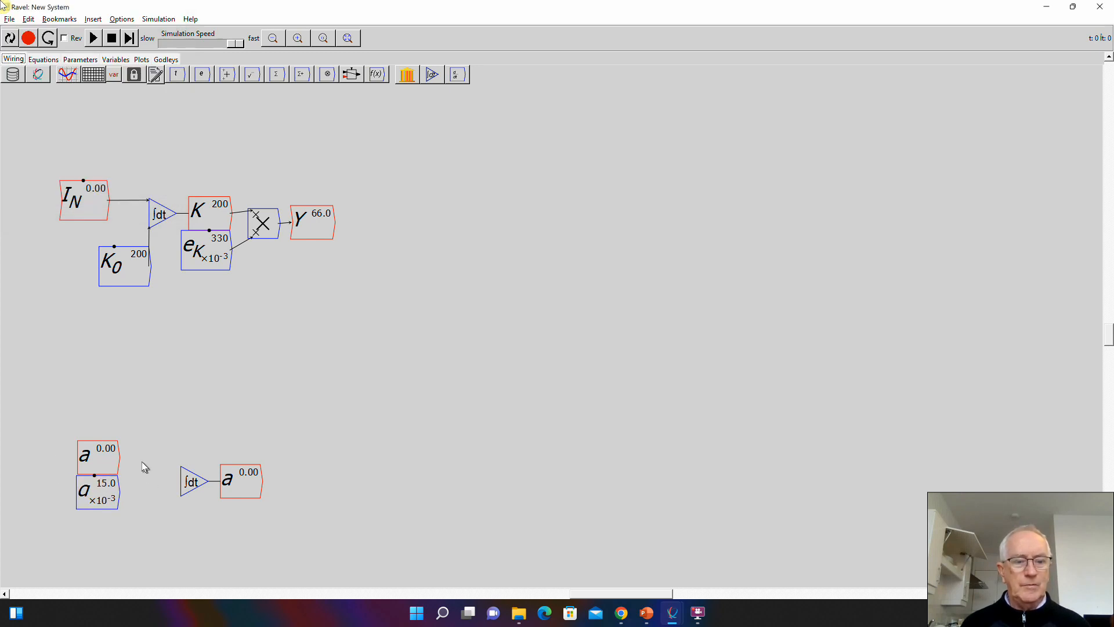
# - Add a multiply block, wire a and \alpha into its inputs, and connect its output to the integral block of a
pyautogui.press('*')
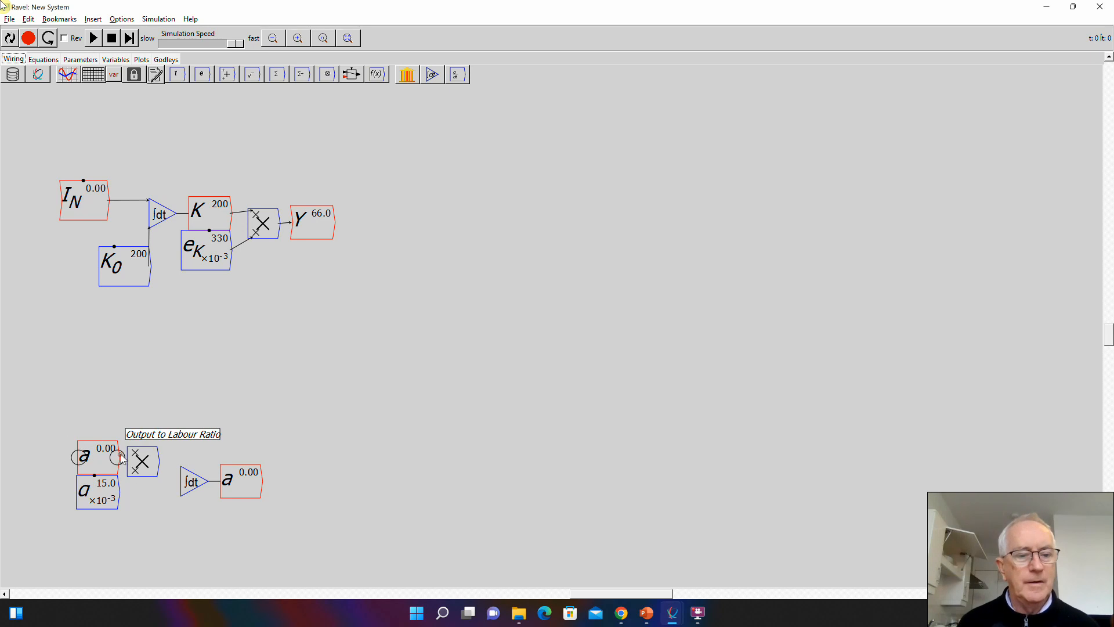
pyautogui.moveTo(119, 456); pyautogui.dragTo(131, 450)
pyautogui.moveTo(116, 494); pyautogui.dragTo(181, 472)
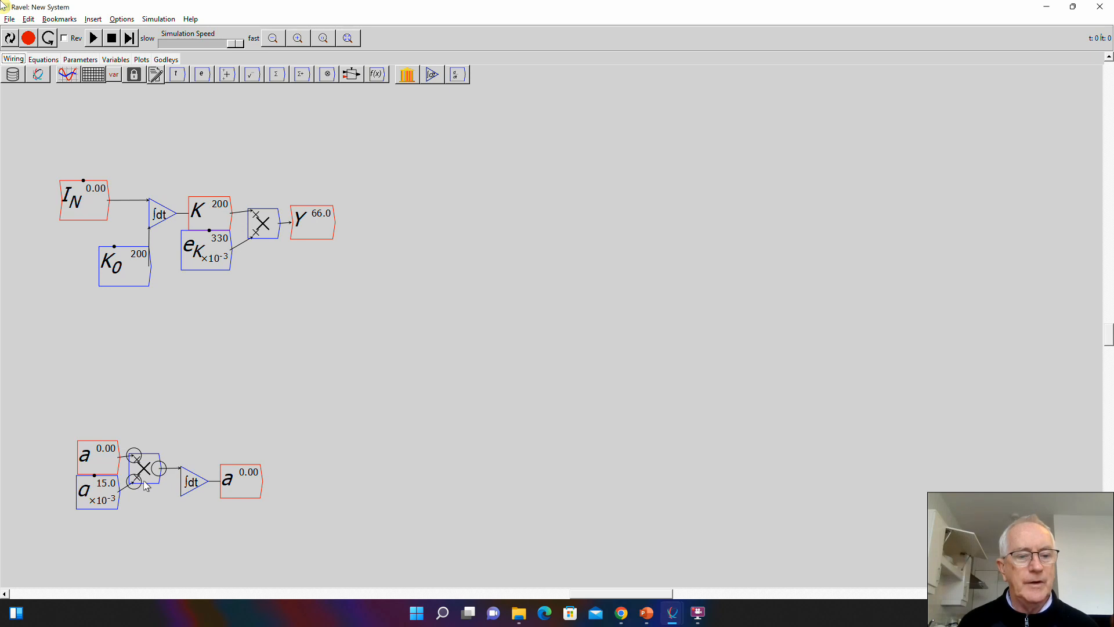
pyautogui.moveTo(140, 483); pyautogui.dragTo(142, 490)
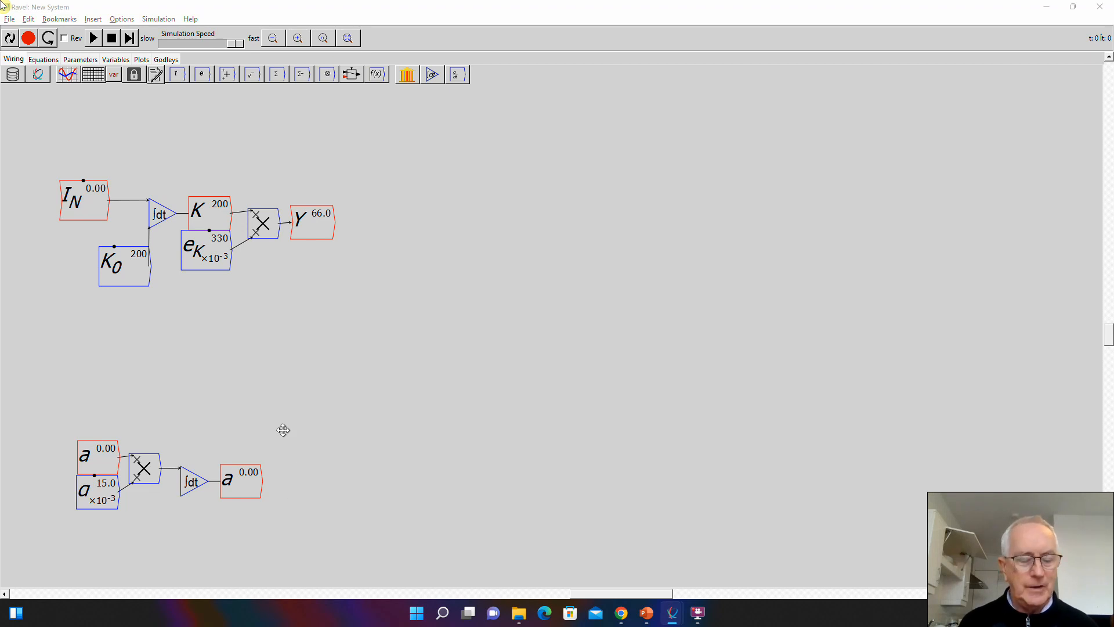
# - Add a variable a_0 above the integral a, with type parameter and an initial value of 1
pyautogui.click(279, 405)
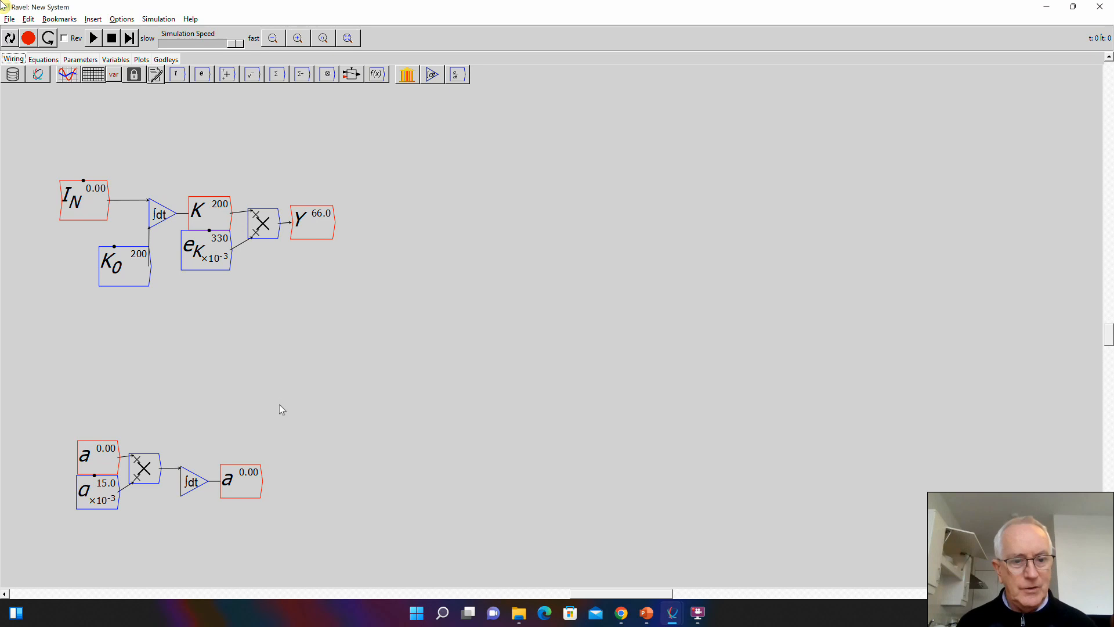
pyautogui.write('a_0')
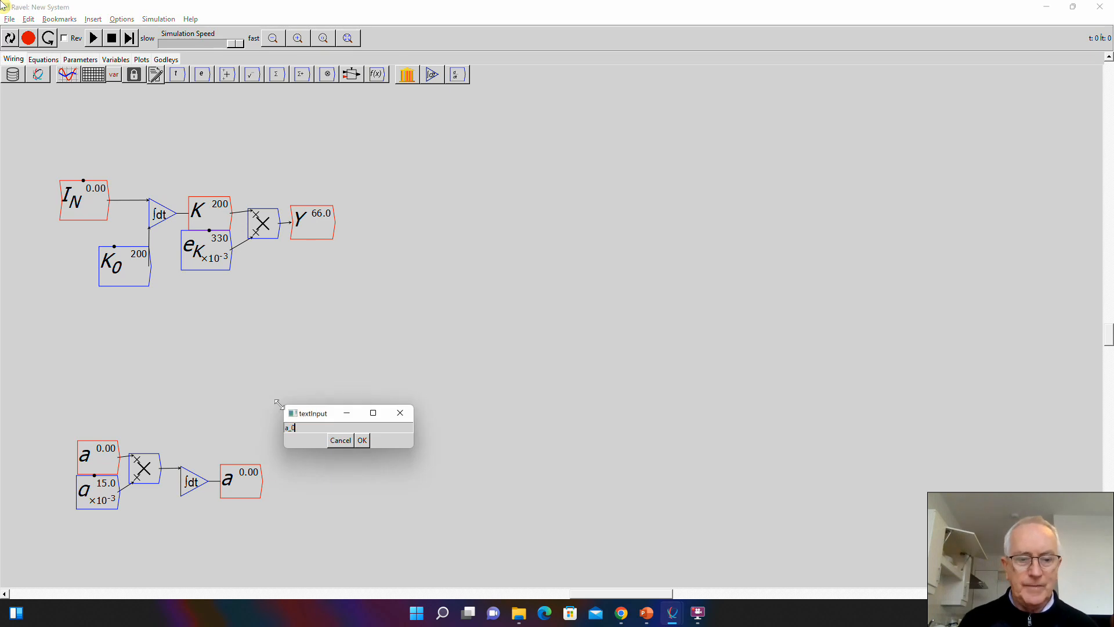
pyautogui.press('Return')
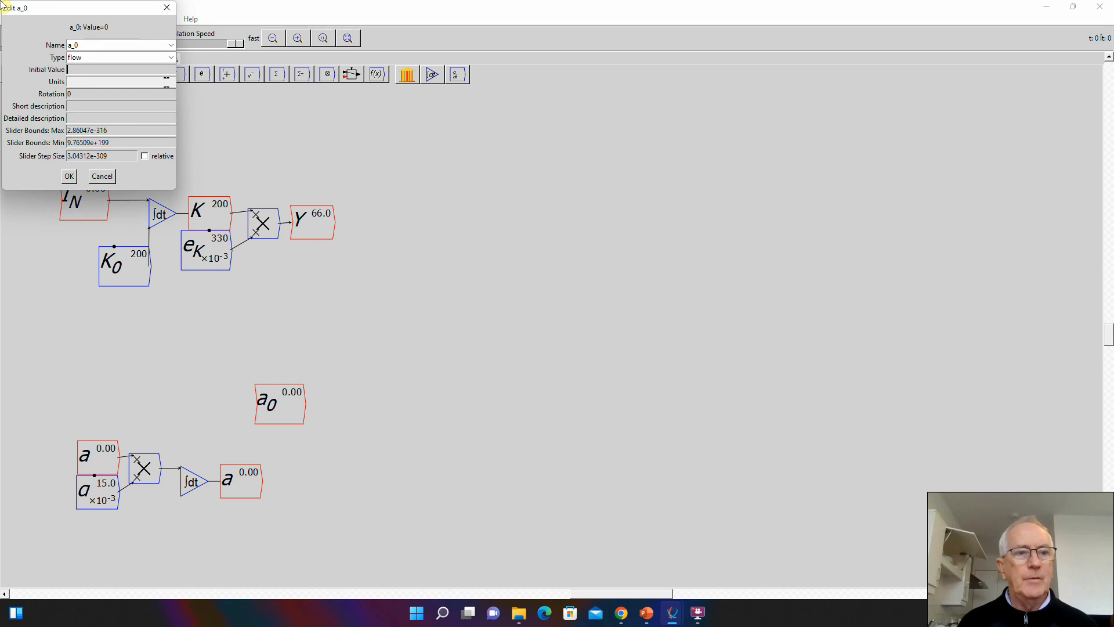
pyautogui.click(170, 58)
pyautogui.click(145, 79)
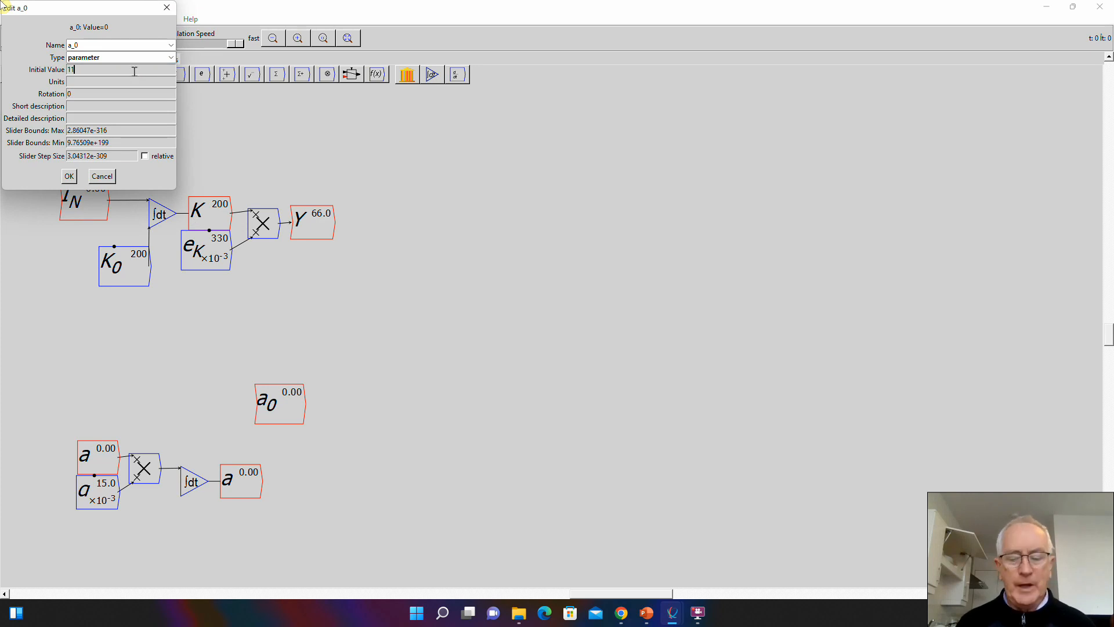
pyautogui.write('1')
# - Set a_0's slider bounds to a maximum of 2 and minimum of 0.1 with step size 0.1, and wire it to the integral's initial-value input
pyautogui.press('Tab')
pyautogui.press('Tab')
pyautogui.press('Tab')
pyautogui.press('Tab')
pyautogui.write('1')
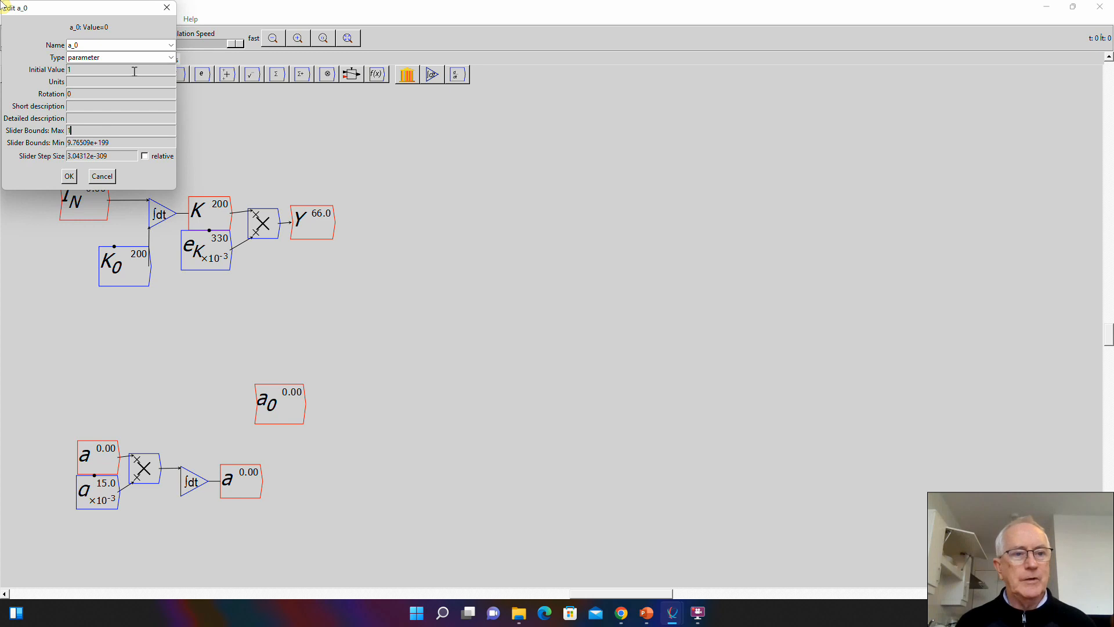
pyautogui.press('Tab')
pyautogui.write('1')
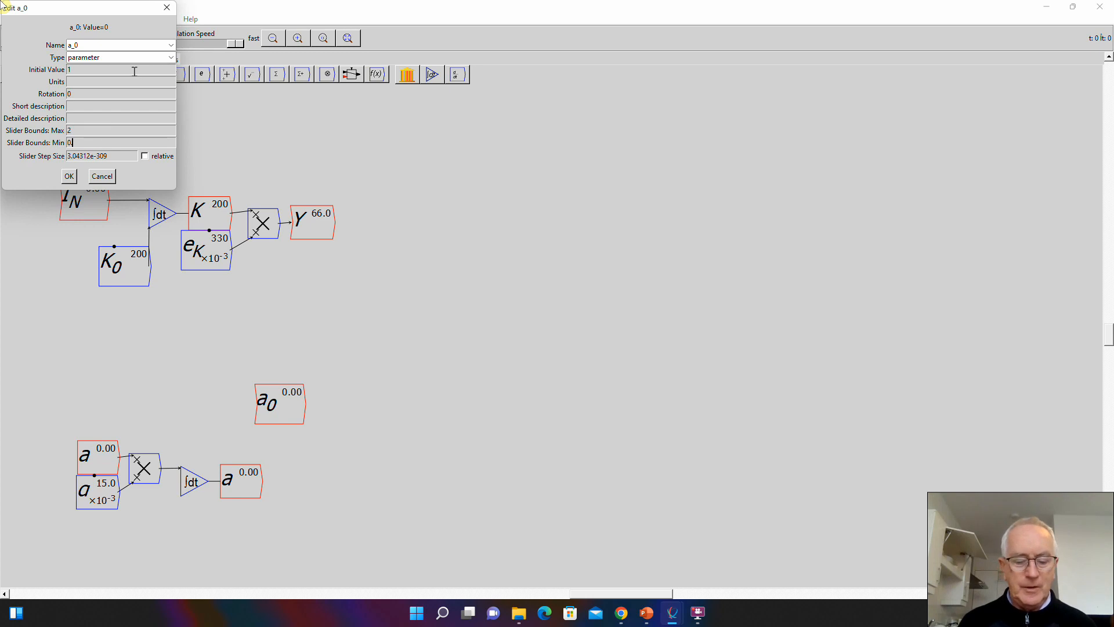
pyautogui.write('1')
pyautogui.press('Tab')
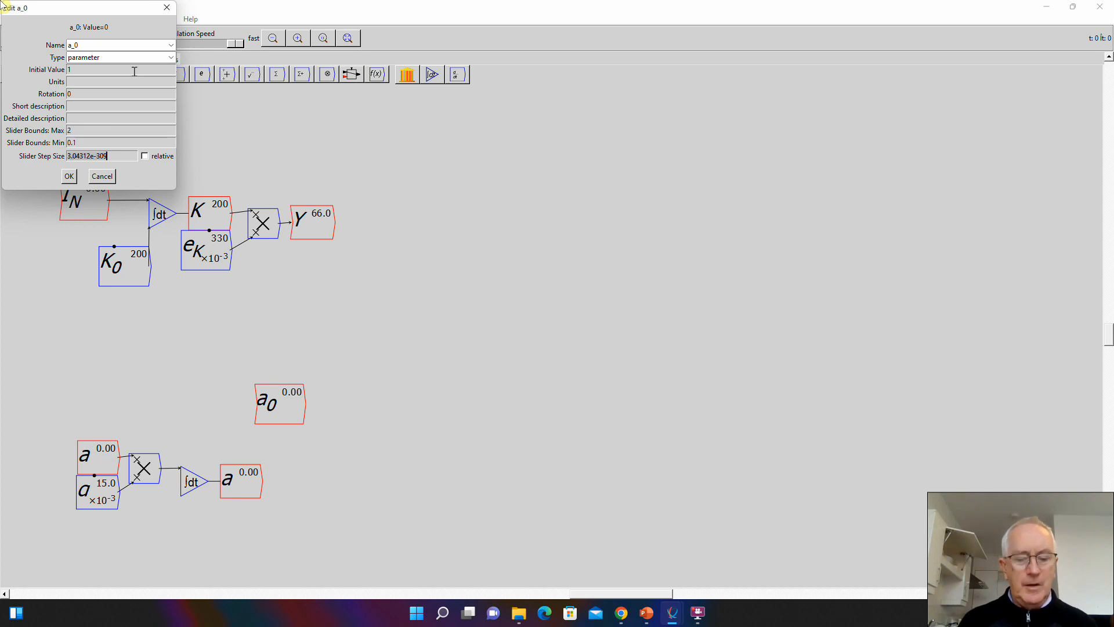
pyautogui.write('0.1')
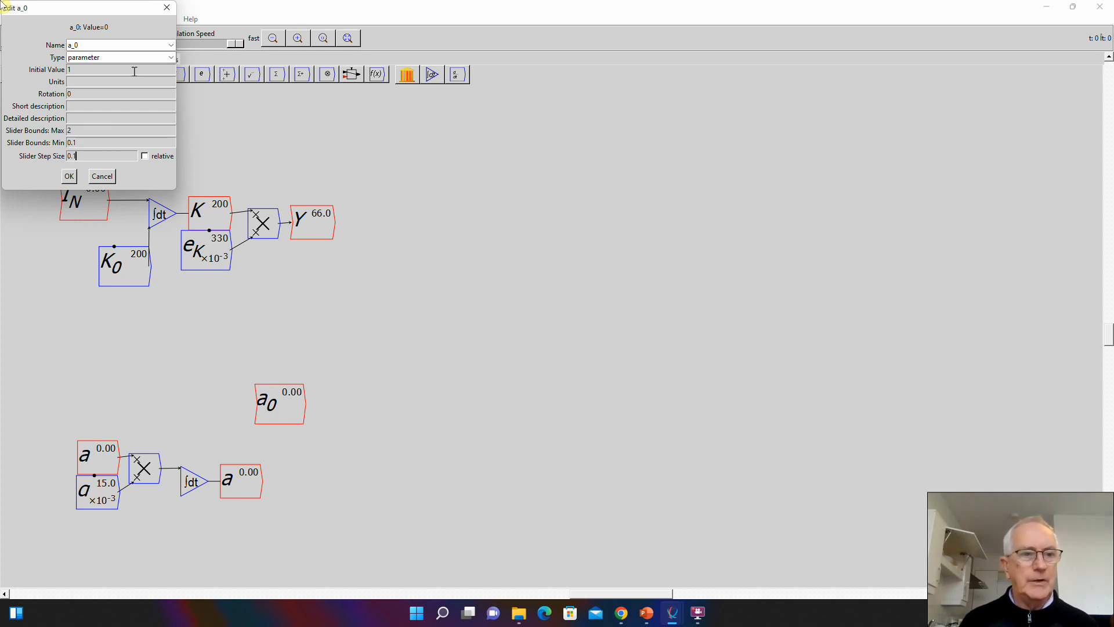
pyautogui.click(70, 177)
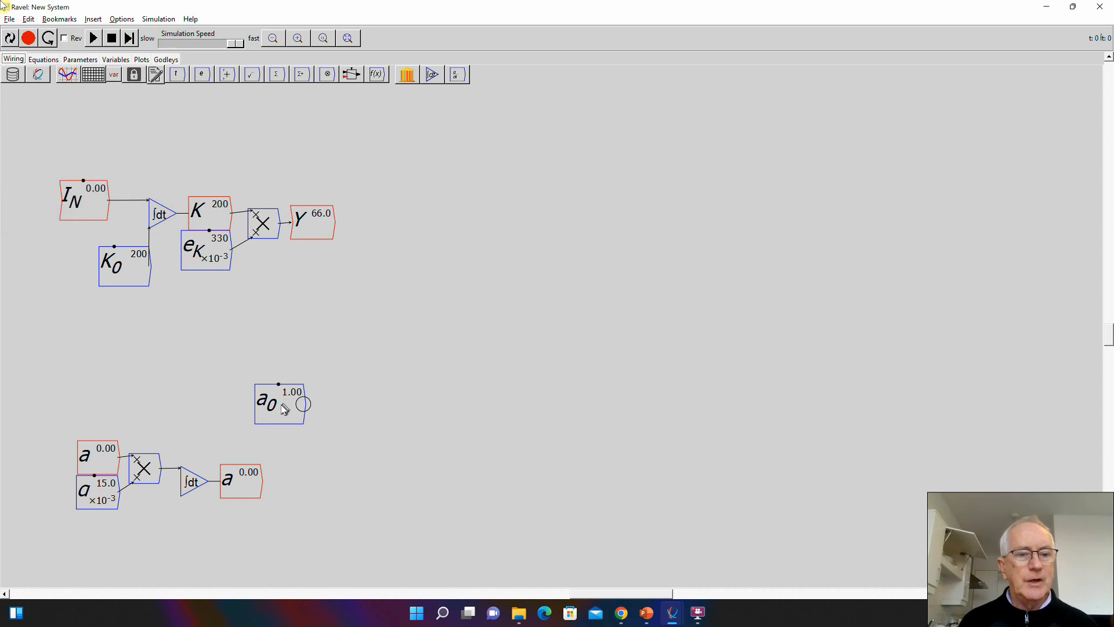
pyautogui.moveTo(284, 405)
pyautogui.mouseDown()
pyautogui.moveTo(156, 540)
pyautogui.moveTo(181, 496)
pyautogui.mouseUp()
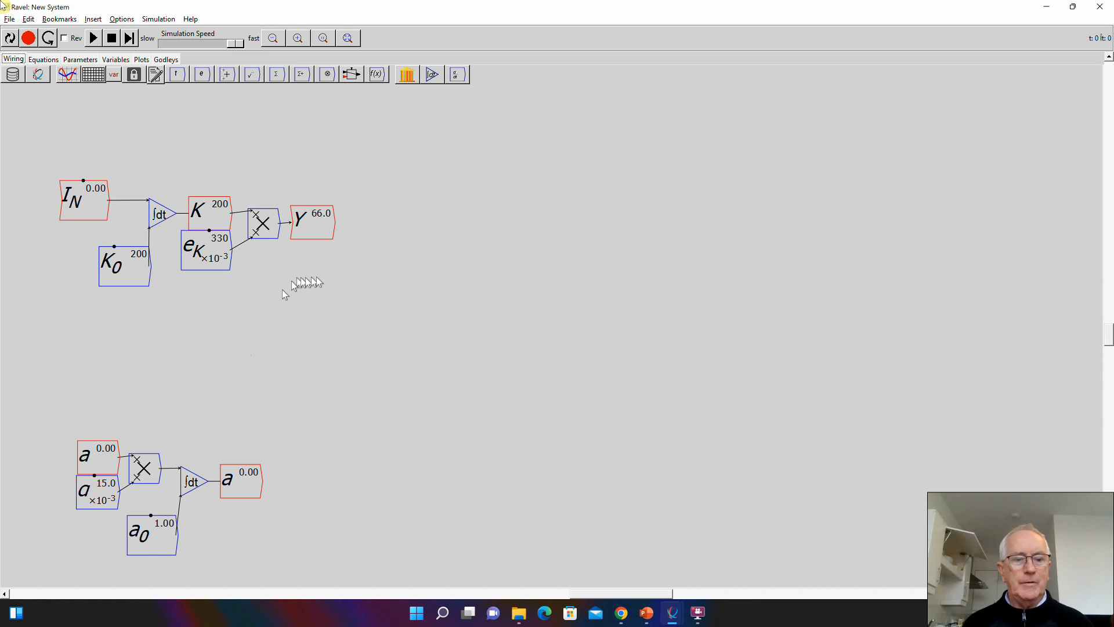
# - Copy the variable a and place the copy directly beneath Y
pyautogui.click(87, 453)
pyautogui.hotkey('ctrl', 'c')
pyautogui.hotkey('ctrl', 'v')
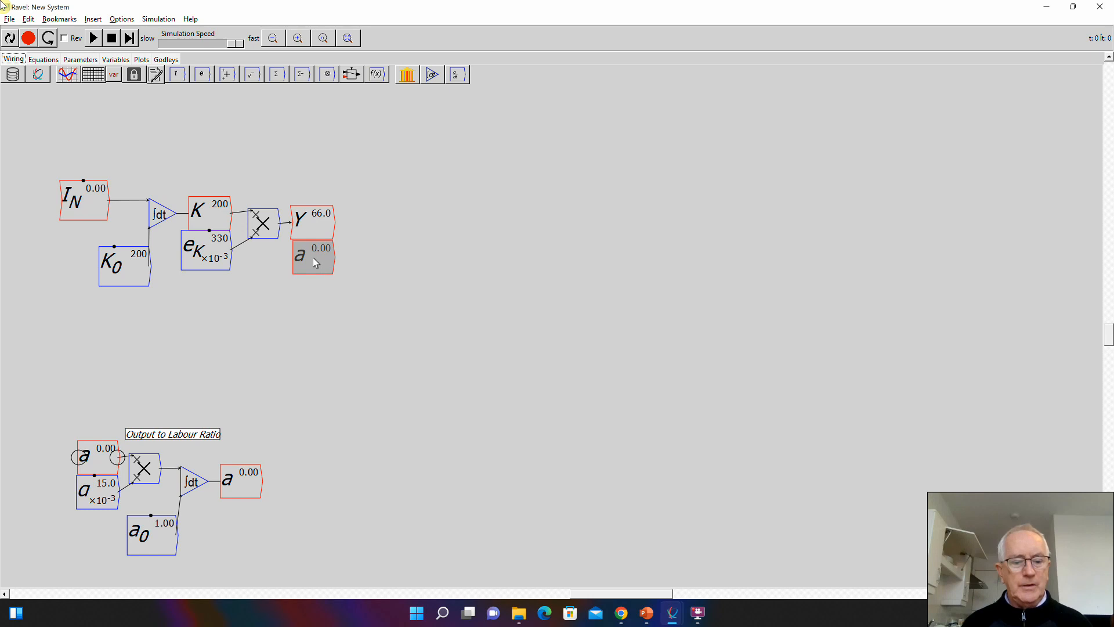
pyautogui.click(312, 257)
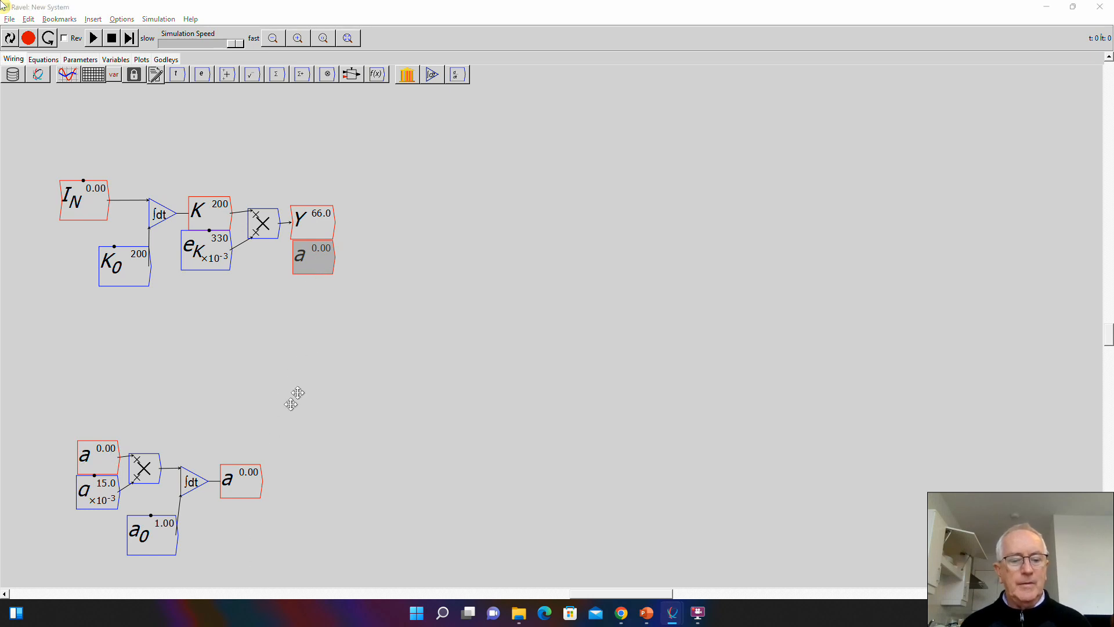
# - Add a divide block after Y and a, and wire them in so that Y is divided by a
pyautogui.click(377, 245)
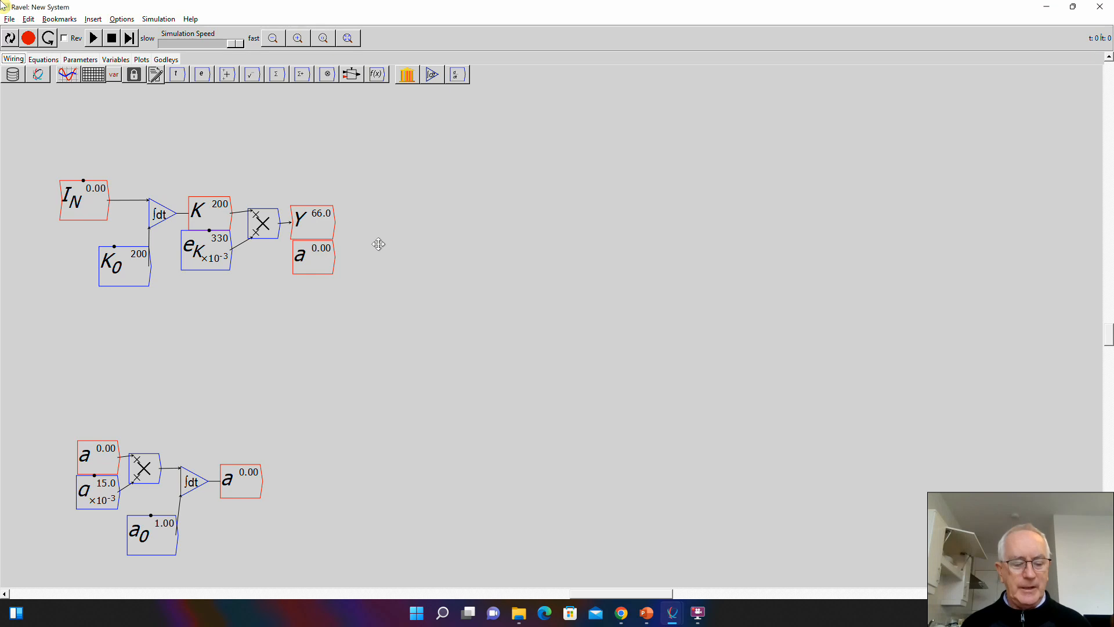
pyautogui.press('/')
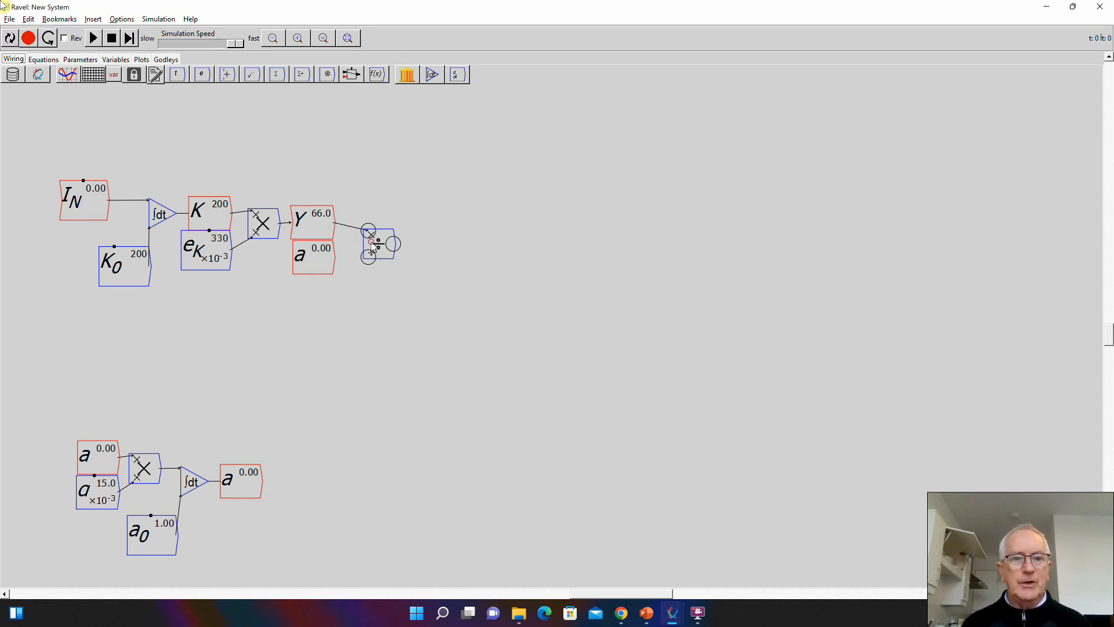
pyautogui.moveTo(369, 240)
pyautogui.mouseDown()
pyautogui.moveTo(361, 233)
pyautogui.moveTo(333, 259)
pyautogui.moveTo(359, 250)
pyautogui.mouseUp()
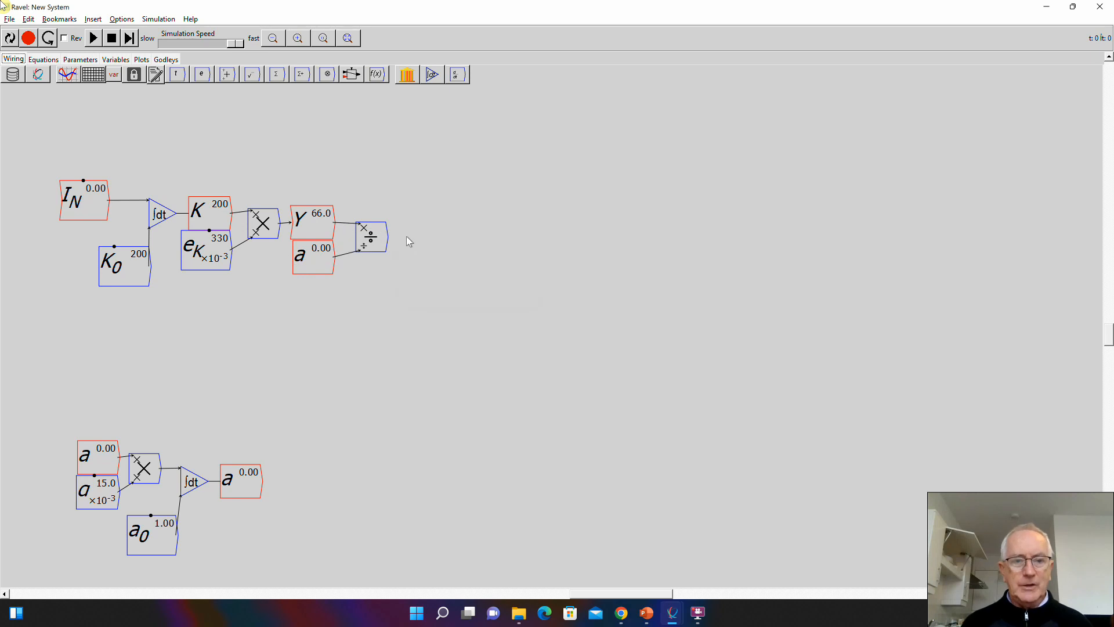
# - Add a variable L with the short description "Workers Employed", and wire the divide block's output to it
pyautogui.write('L')
pyautogui.press('Return')
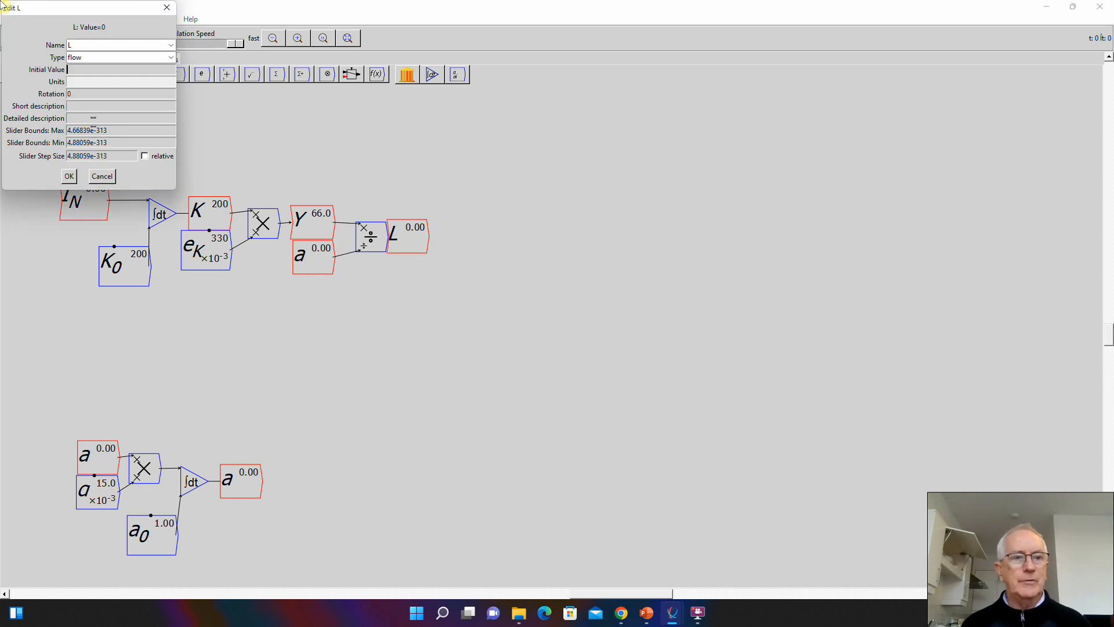
pyautogui.click(85, 105)
pyautogui.write('Wo')
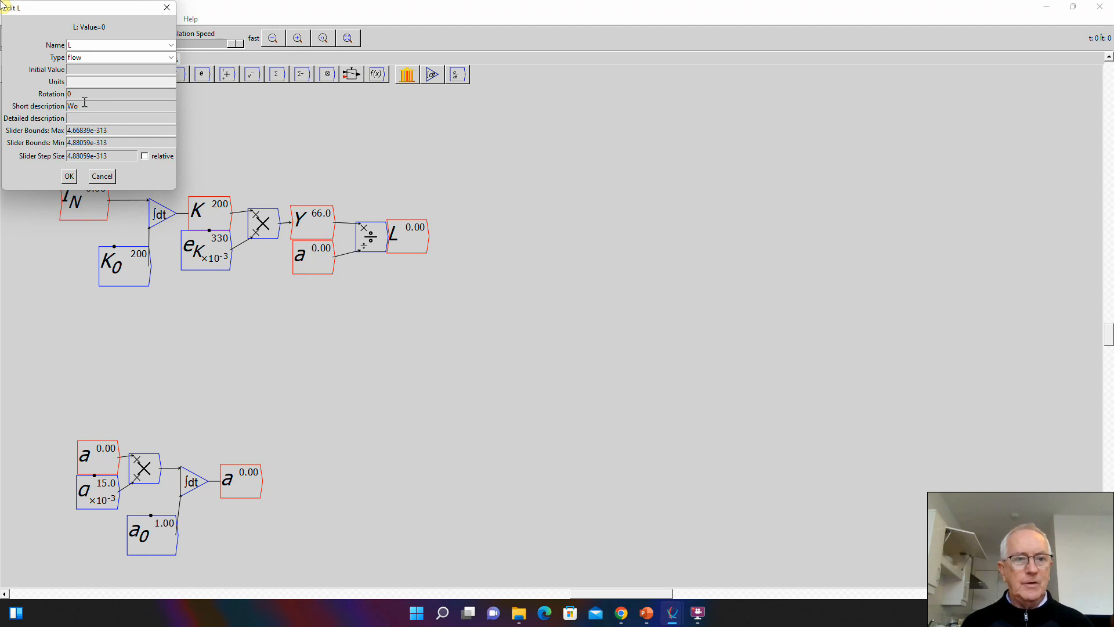
pyautogui.write('rkers Em')
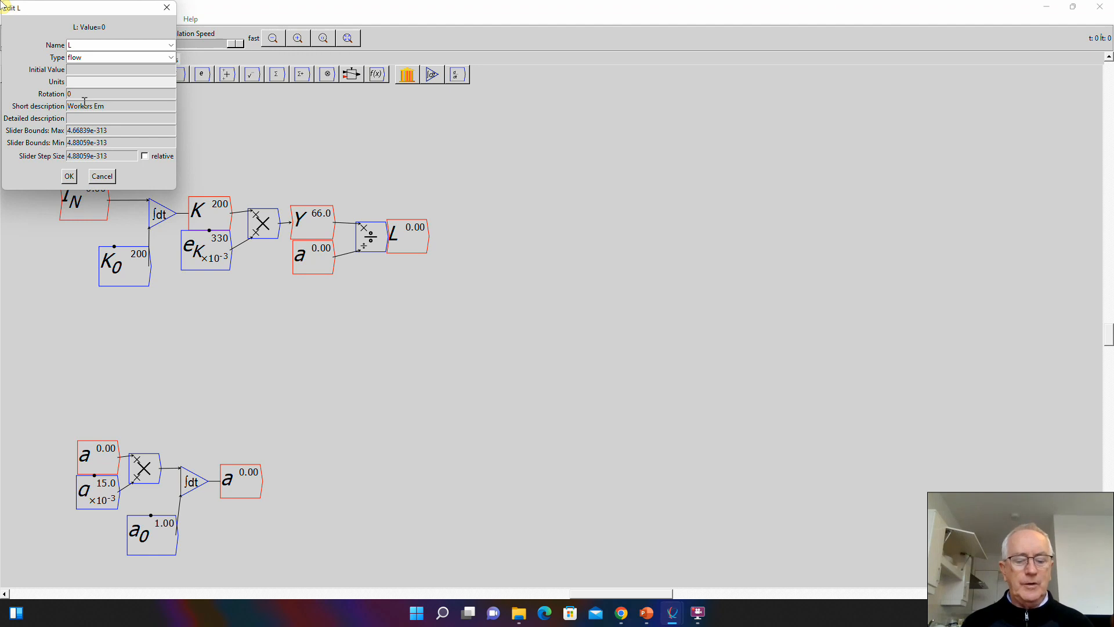
pyautogui.write('ployed')
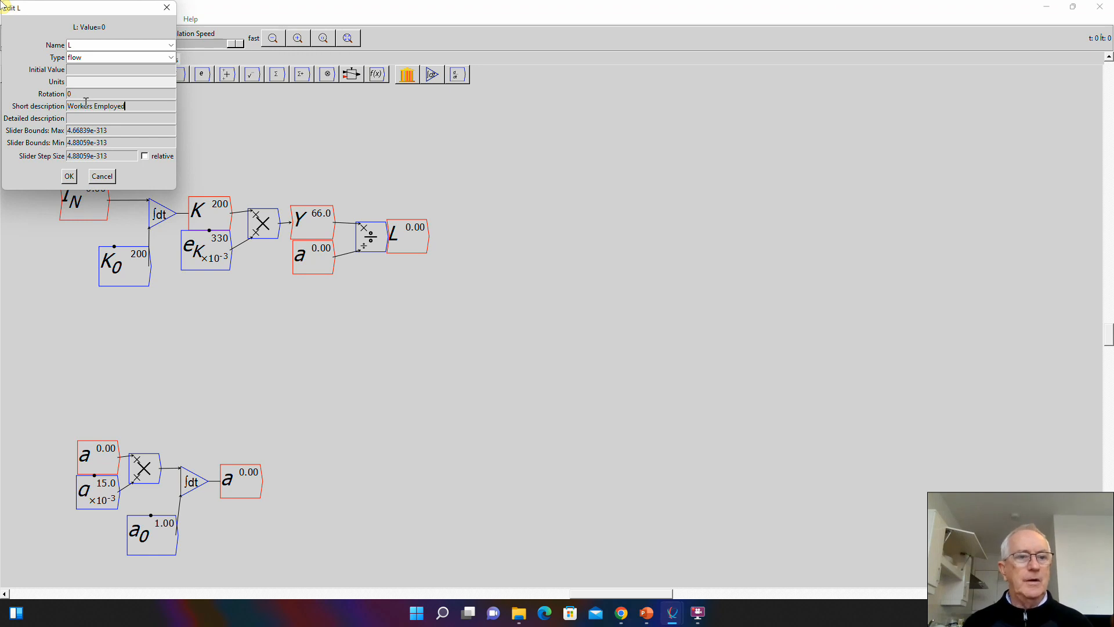
pyautogui.click(69, 176)
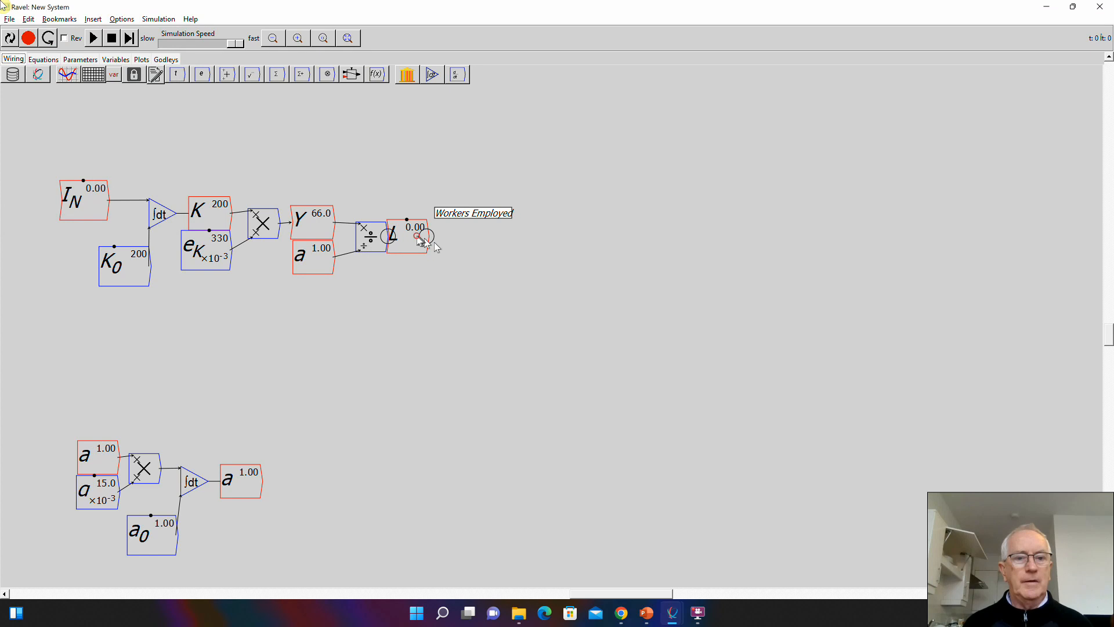
pyautogui.moveTo(430, 237)
pyautogui.mouseDown()
pyautogui.moveTo(445, 238)
pyautogui.moveTo(403, 238)
pyautogui.mouseUp()
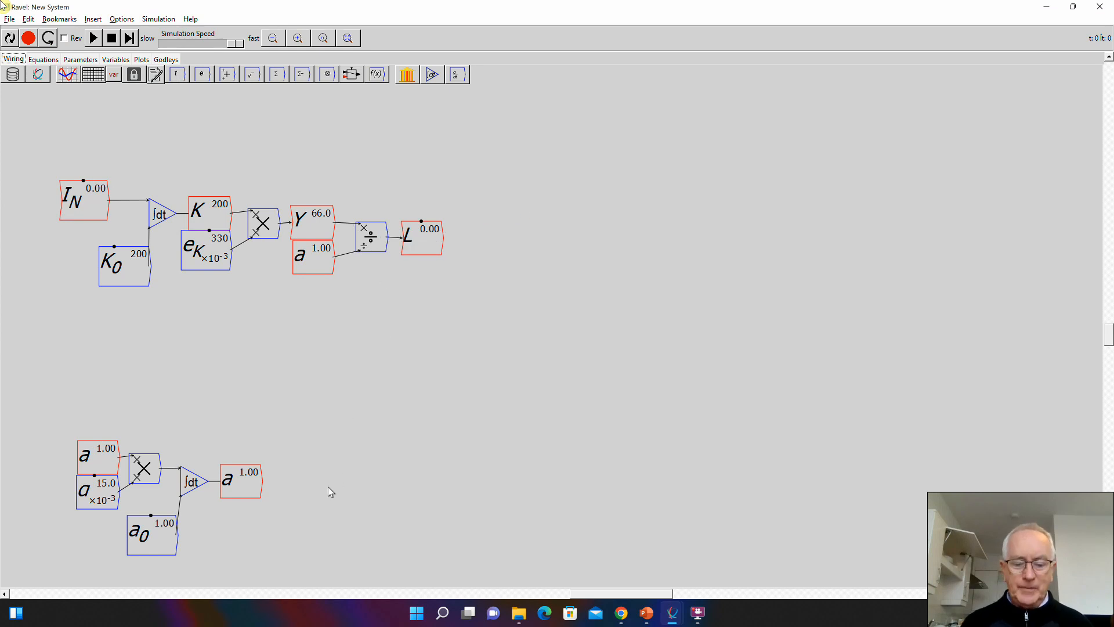
# - Add another integral block beside the a integral and name its variable "M=N"
pyautogui.hotkey('shift', '7')
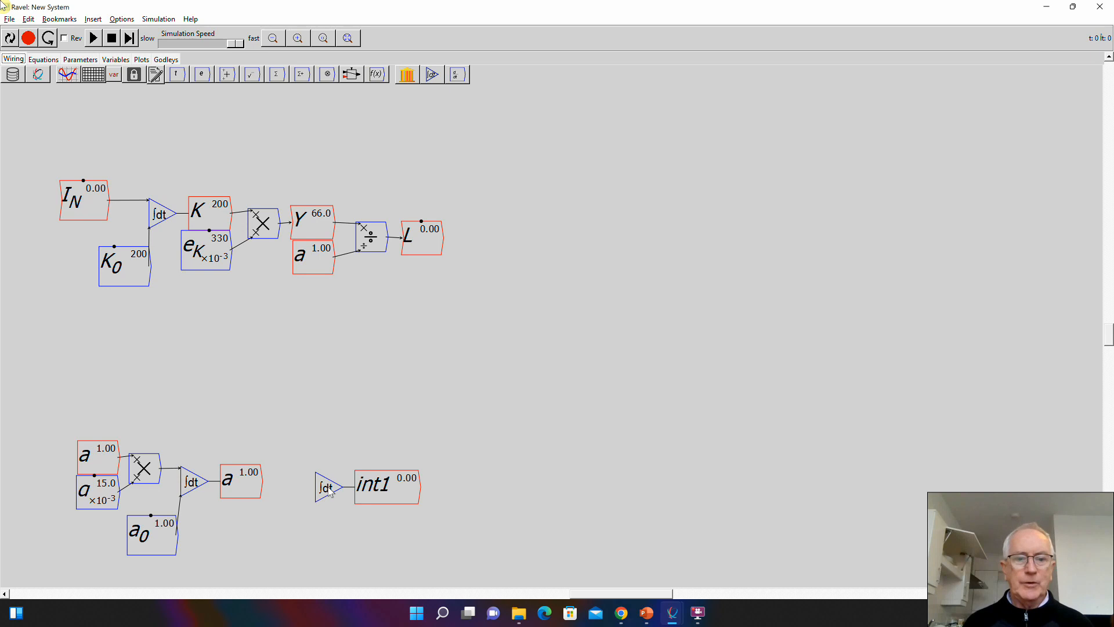
pyautogui.doubleClick(329, 490)
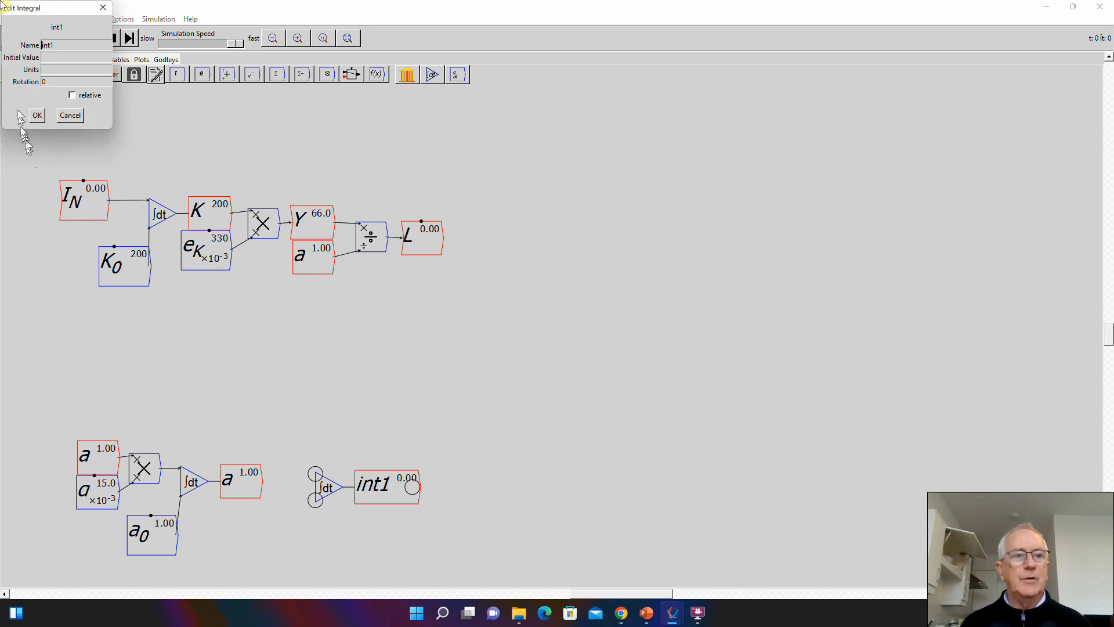
pyautogui.moveTo(73, 45); pyautogui.dragTo(2, 52)
pyautogui.write('M')
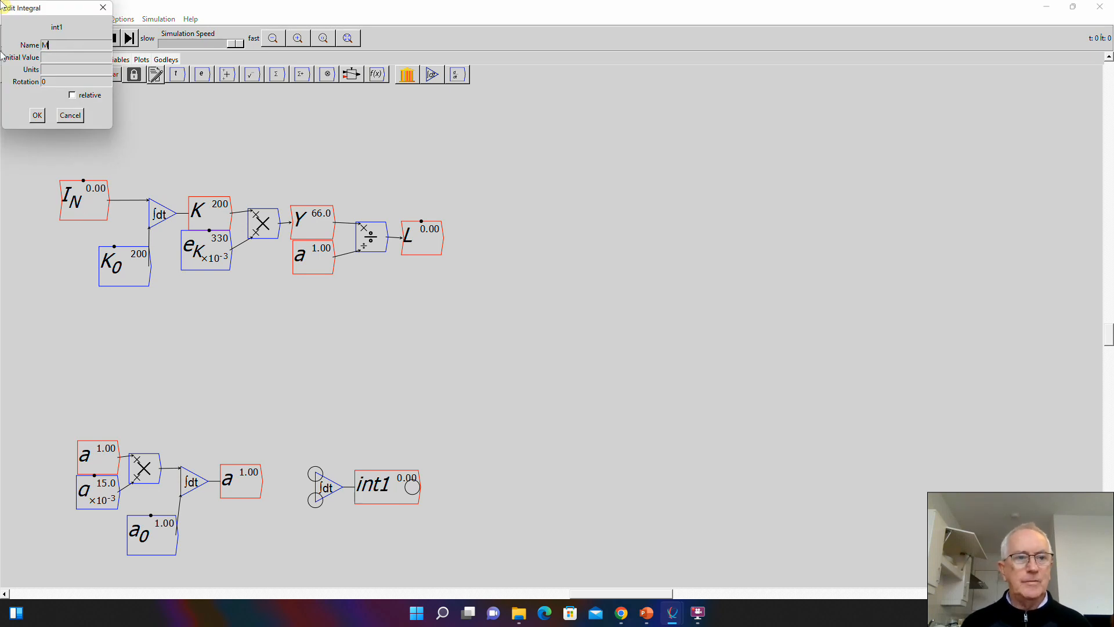
pyautogui.write('=N')
pyautogui.press('Return')
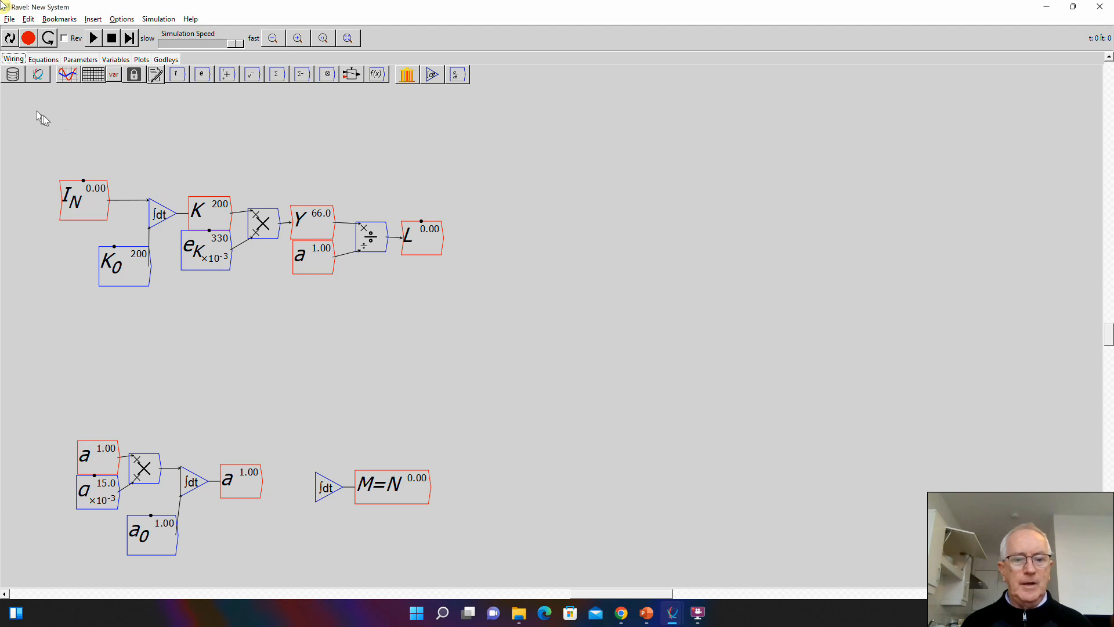
# - Rename all instances of the integral variable M=N to N, and move its block farther from the a integral
pyautogui.rightClick(394, 486)
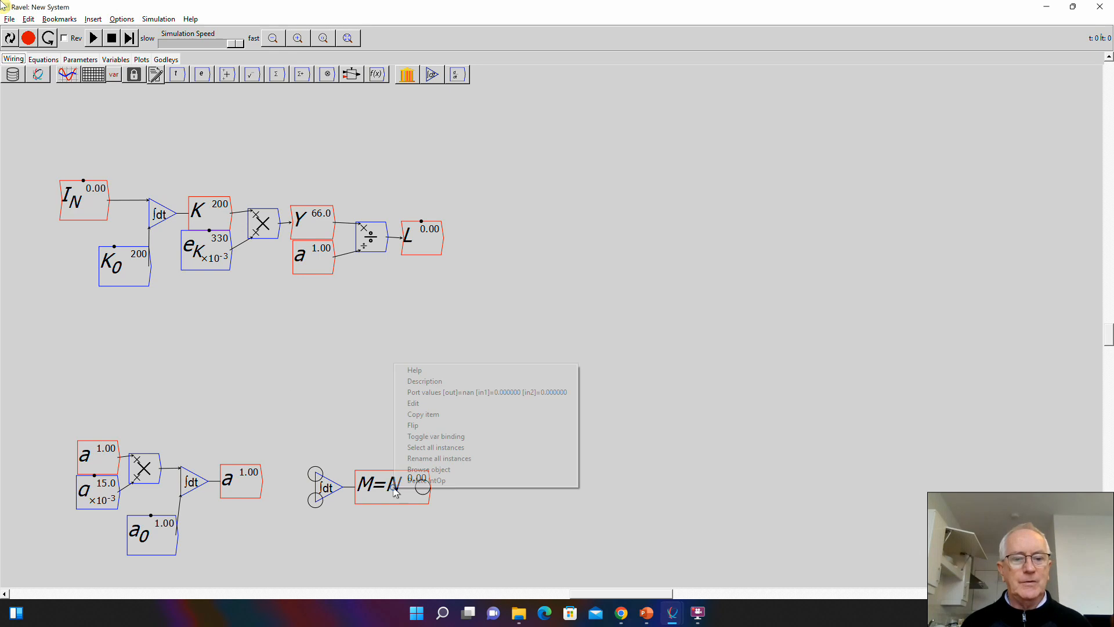
pyautogui.click(412, 458)
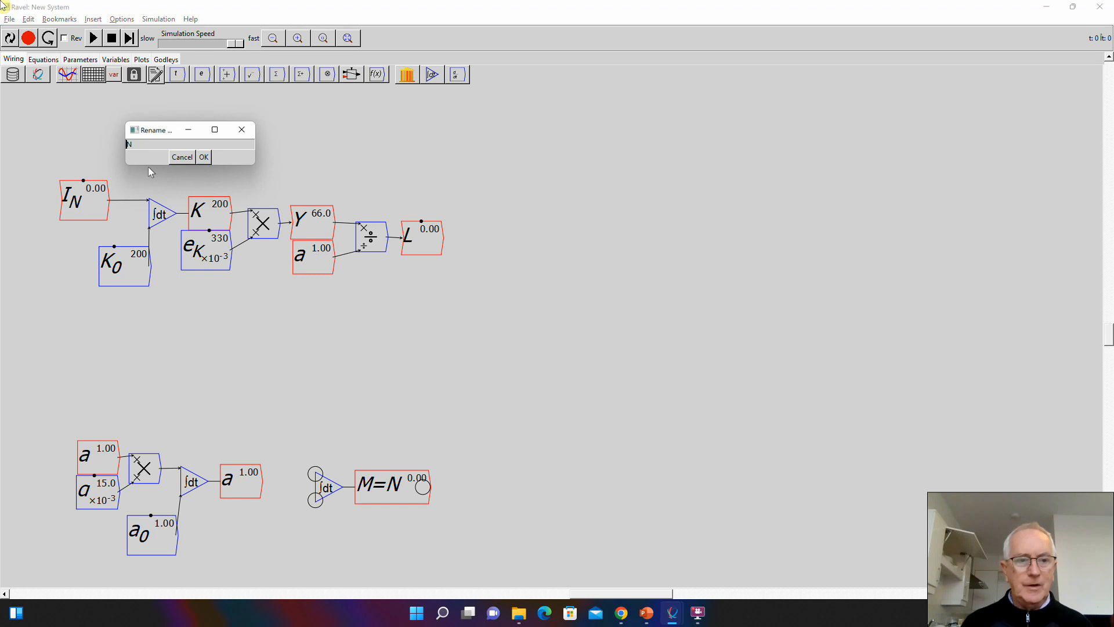
pyautogui.press('Return')
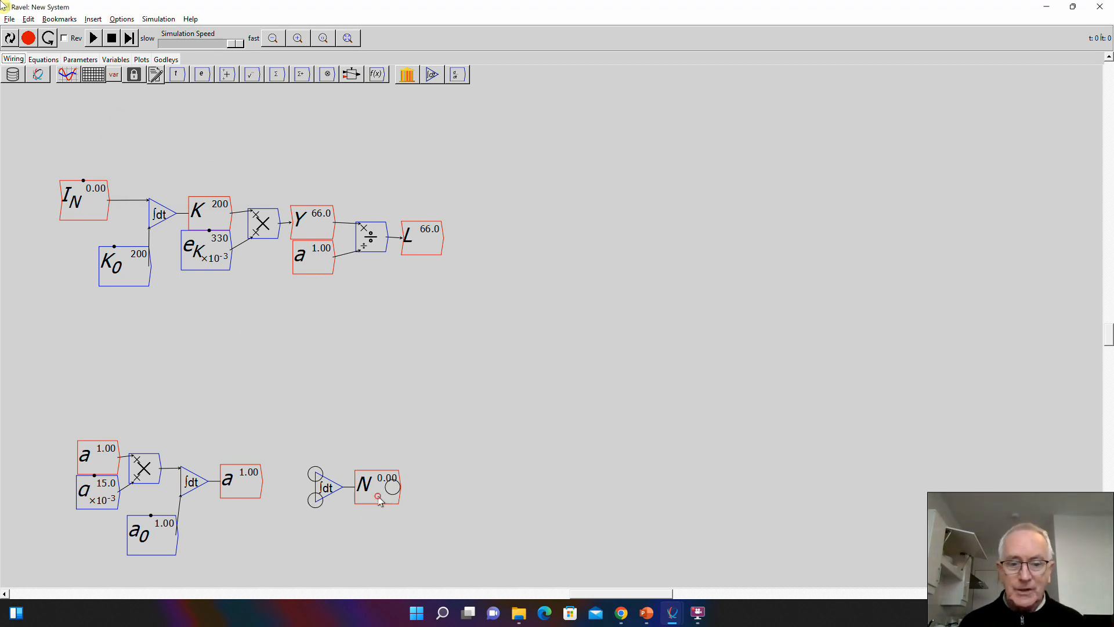
pyautogui.moveTo(378, 499); pyautogui.dragTo(450, 498)
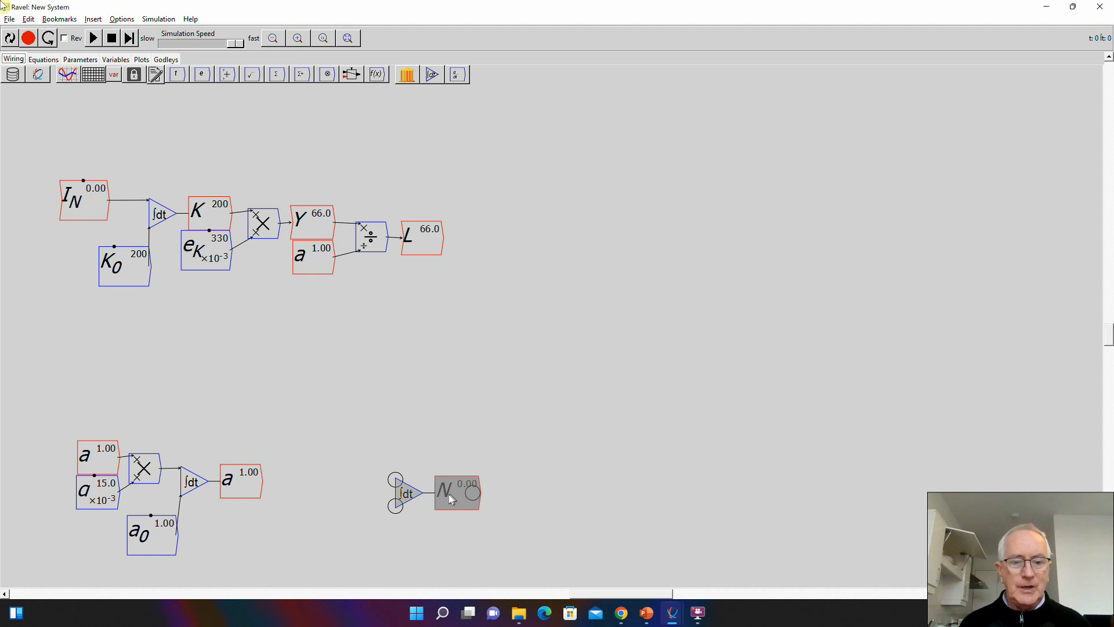
# - Copy the integral variable N and place the copy before the integral block's input side
pyautogui.rightClick(450, 480)
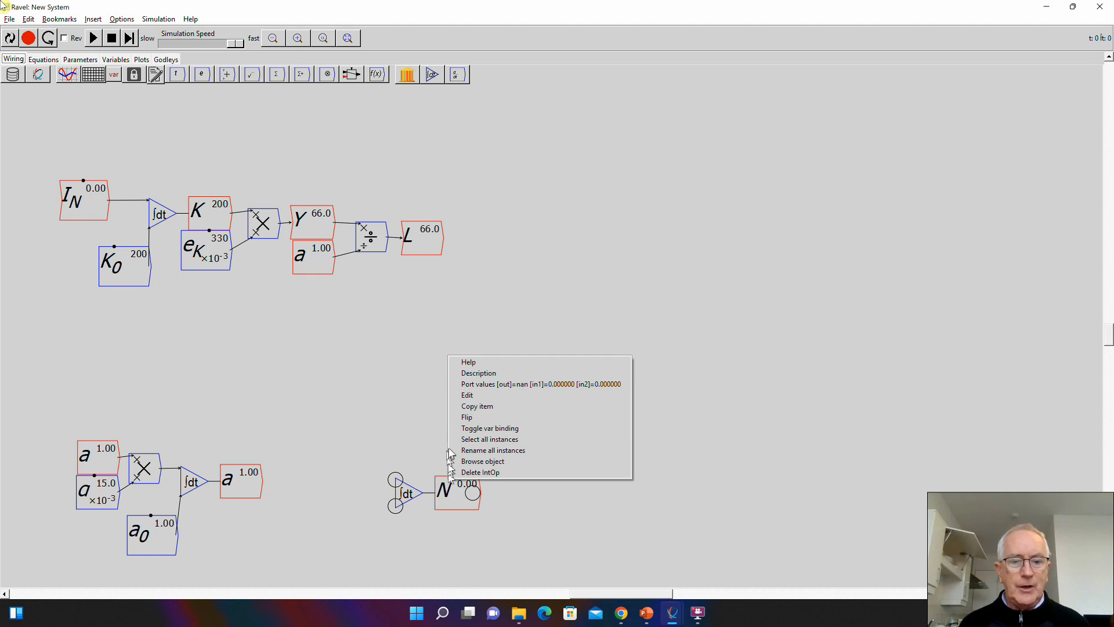
pyautogui.click(470, 406)
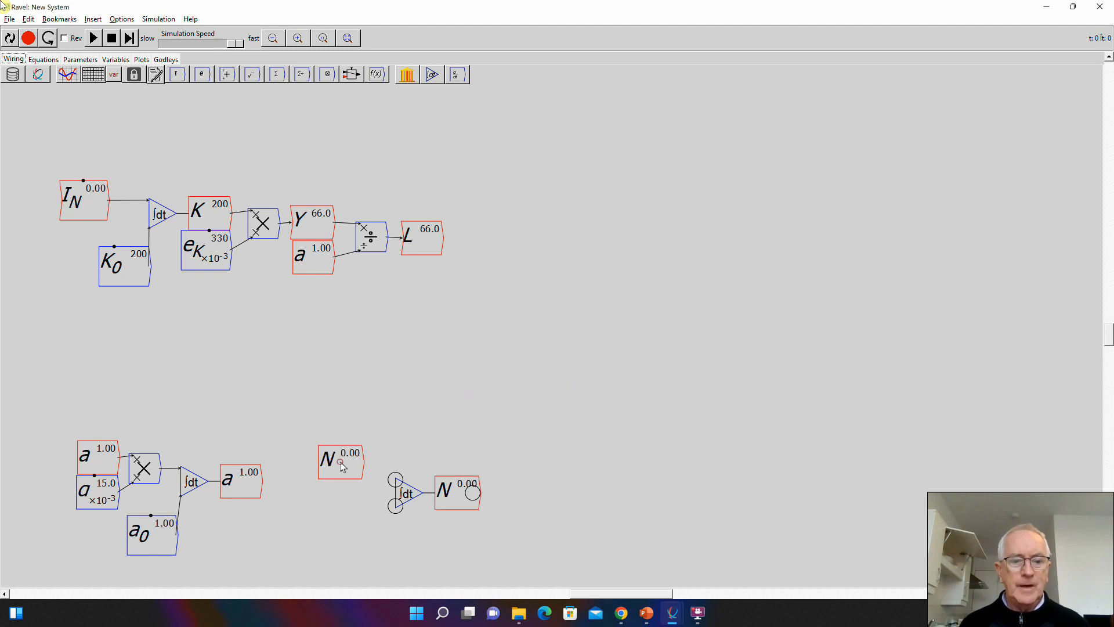
pyautogui.click(341, 461)
# - Add a variable \beta below the copied N, and make it a parameter with initial value 0.03
pyautogui.write('N')
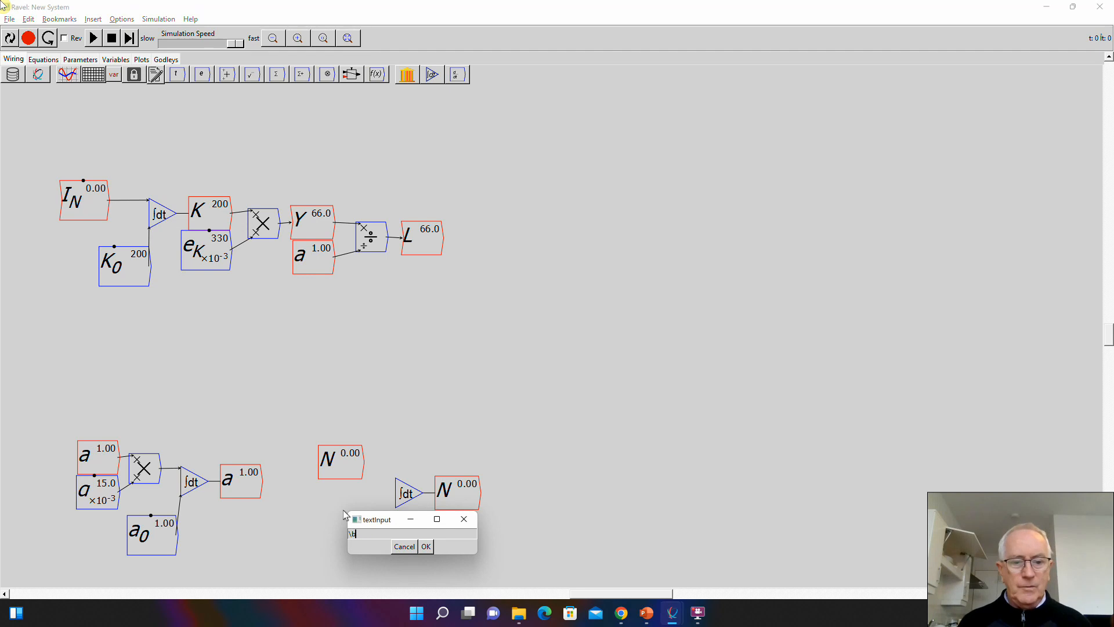
pyautogui.press('Return')
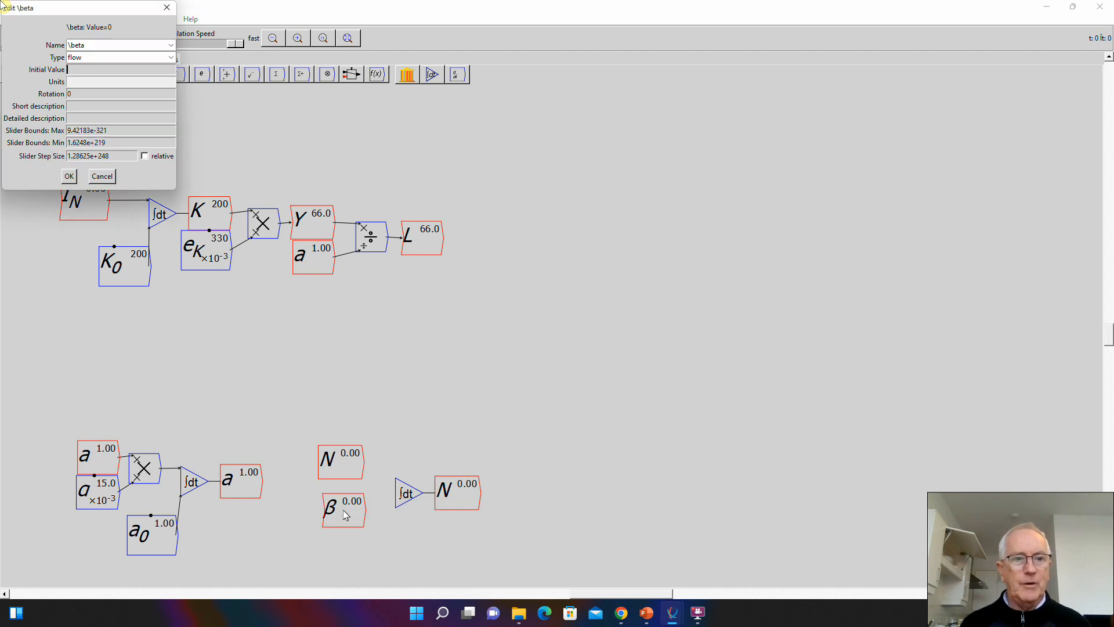
pyautogui.click(139, 58)
pyautogui.click(91, 71)
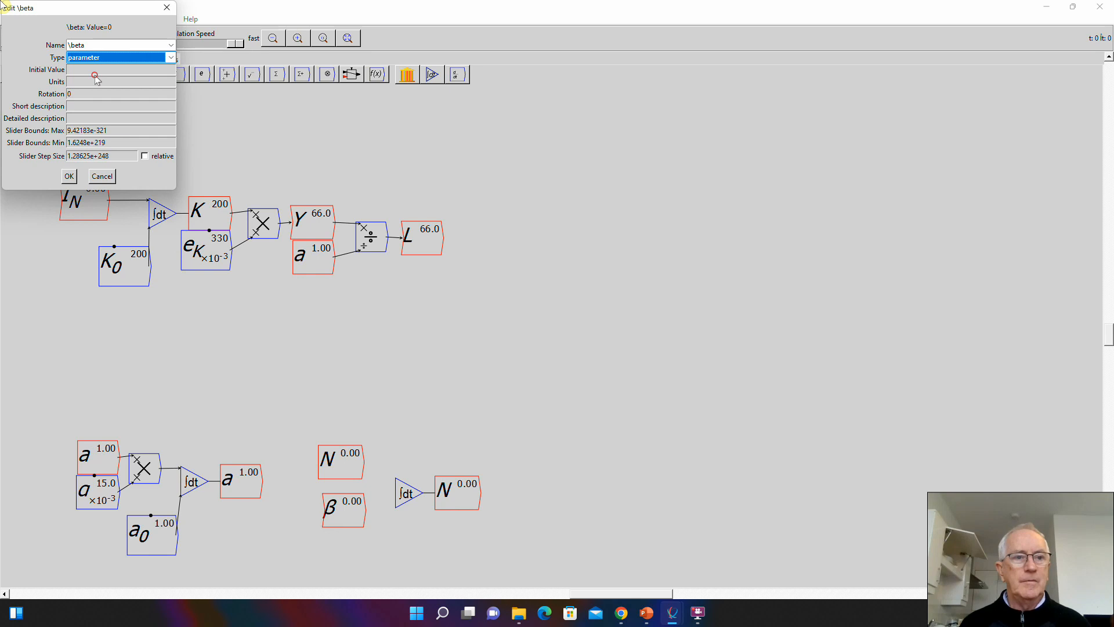
pyautogui.write('.03')
pyautogui.press('Tab')
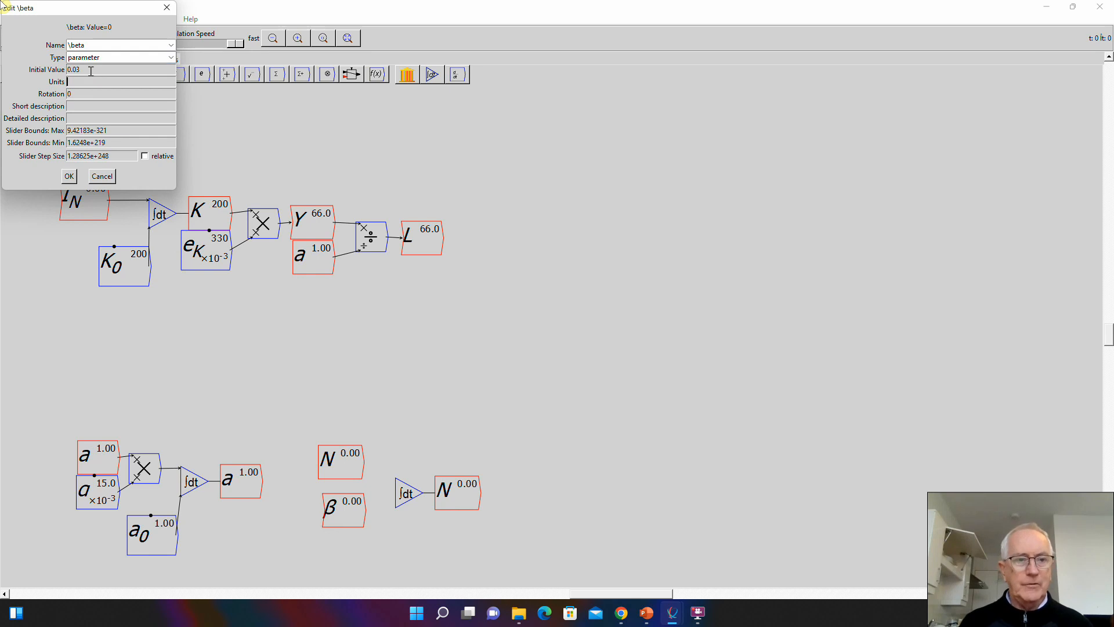
# - Set the \beta parameter's slider maximum to 0.04, minimum to 0 and step size to 0.01
pyautogui.press('Tab')
pyautogui.press('Tab')
pyautogui.write('0')
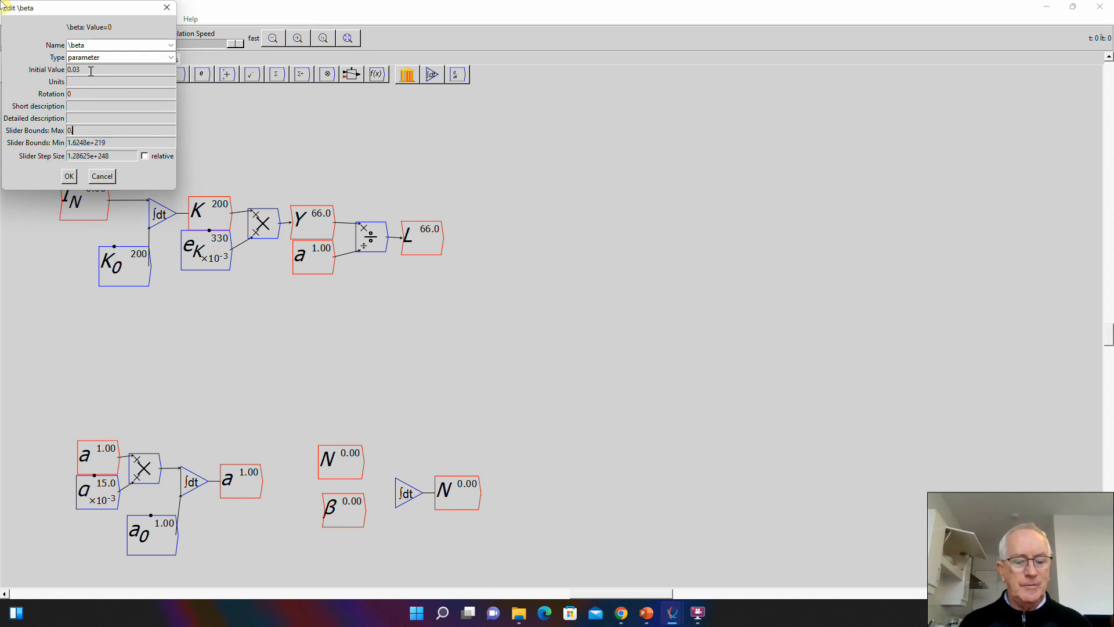
pyautogui.write('.04')
pyautogui.press('Tab')
pyautogui.write('0')
pyautogui.press('Tab')
pyautogui.write('0')
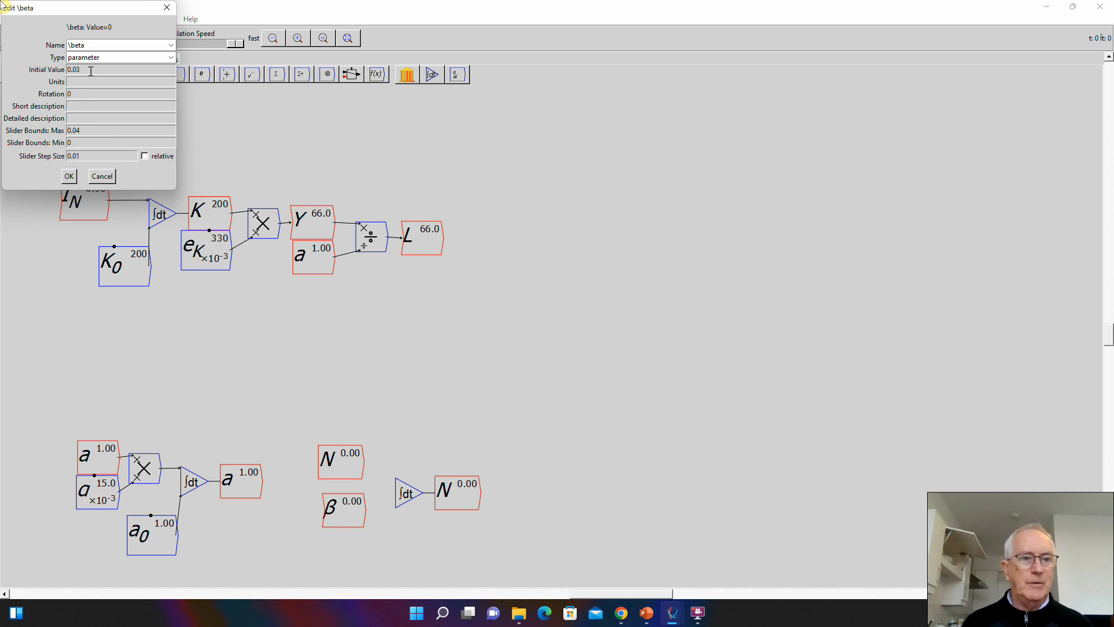
pyautogui.click(69, 175)
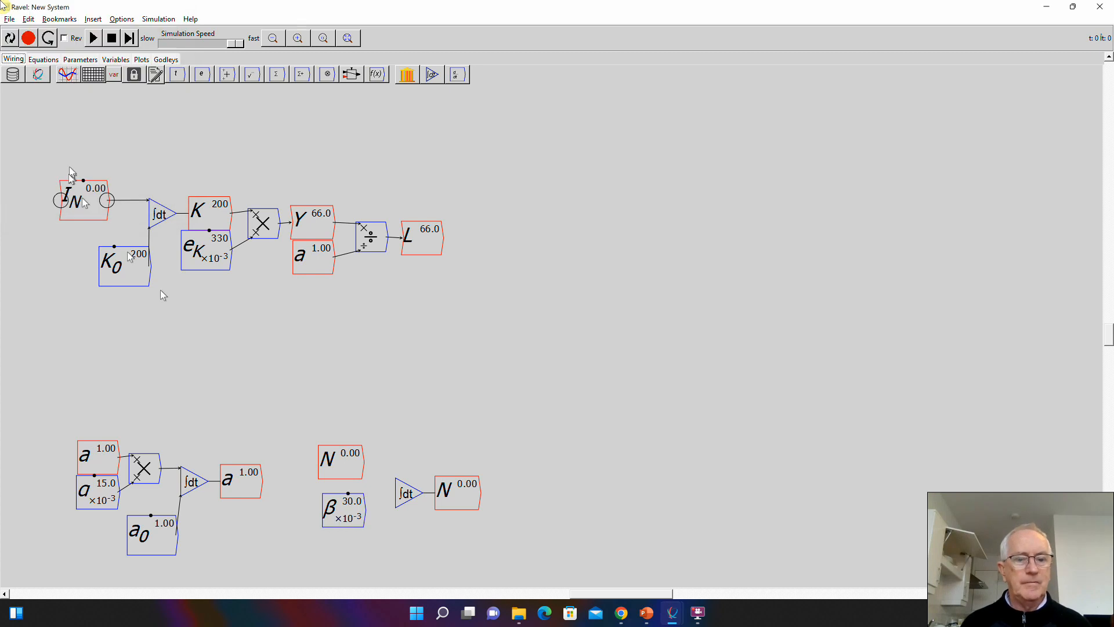
# - Stack β directly under N, and wire both through a new multiply block into the N integral block, moved farther away
pyautogui.moveTo(406, 493); pyautogui.dragTo(429, 484)
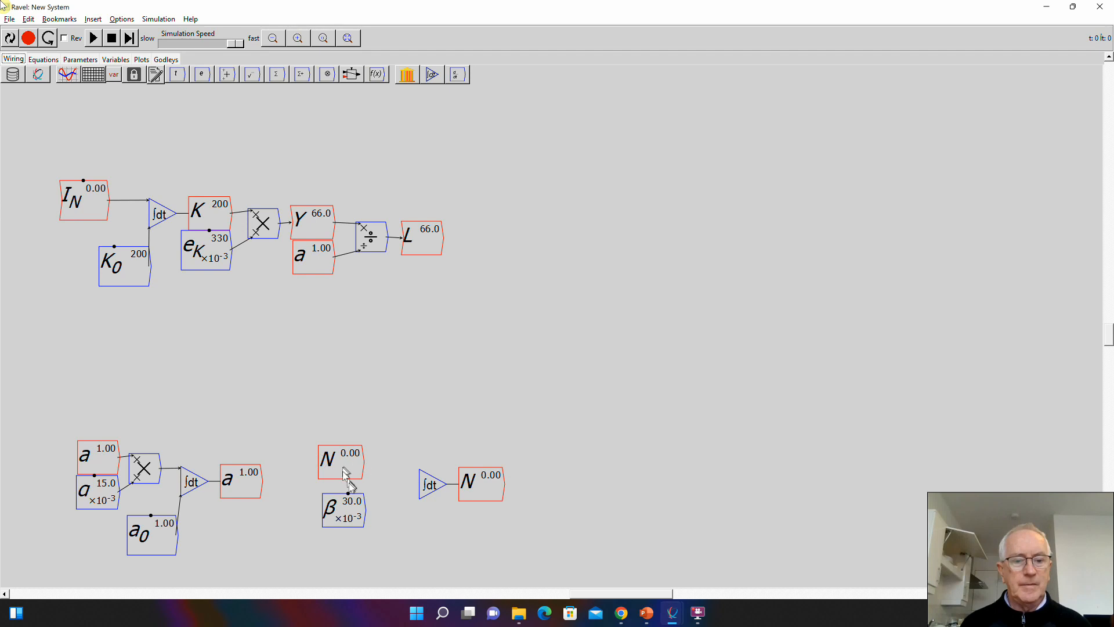
pyautogui.moveTo(351, 511); pyautogui.dragTo(348, 496)
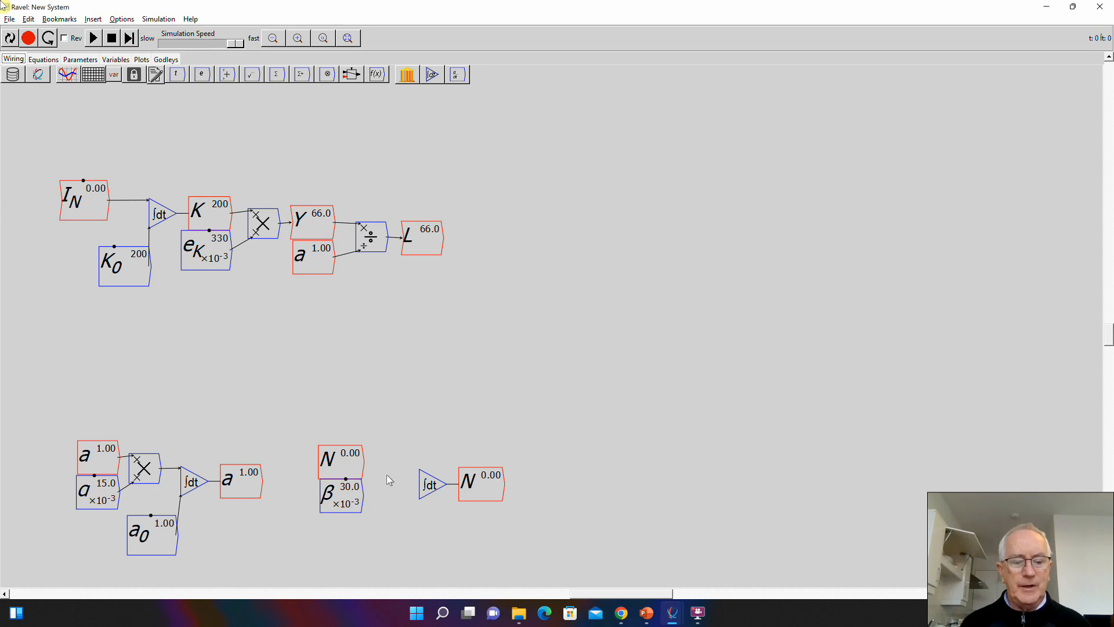
pyautogui.press('*')
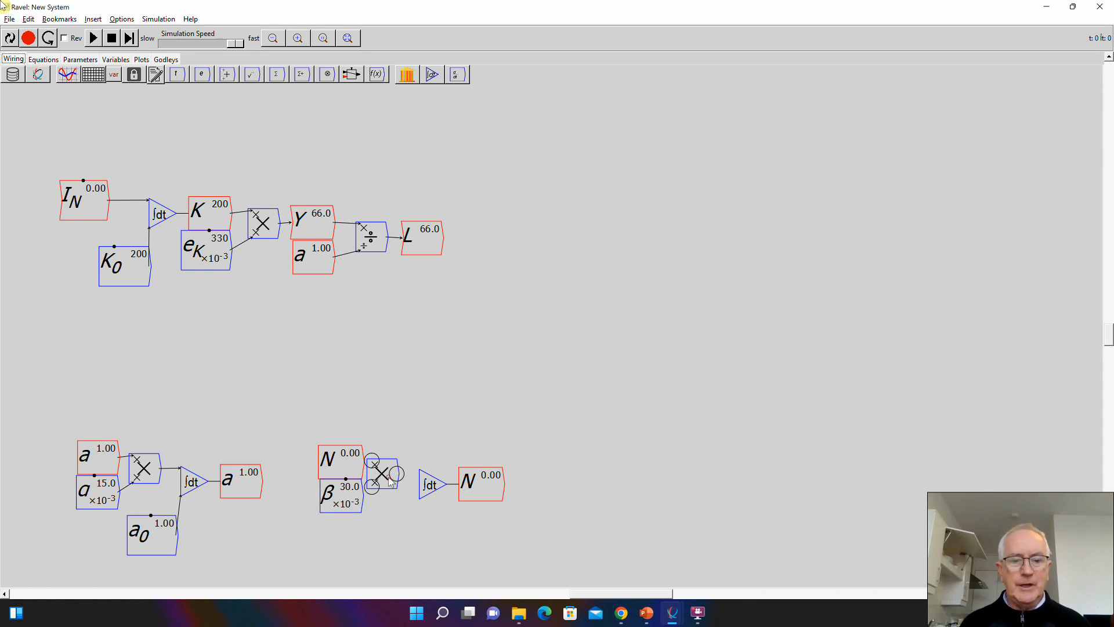
pyautogui.moveTo(363, 459); pyautogui.dragTo(424, 476)
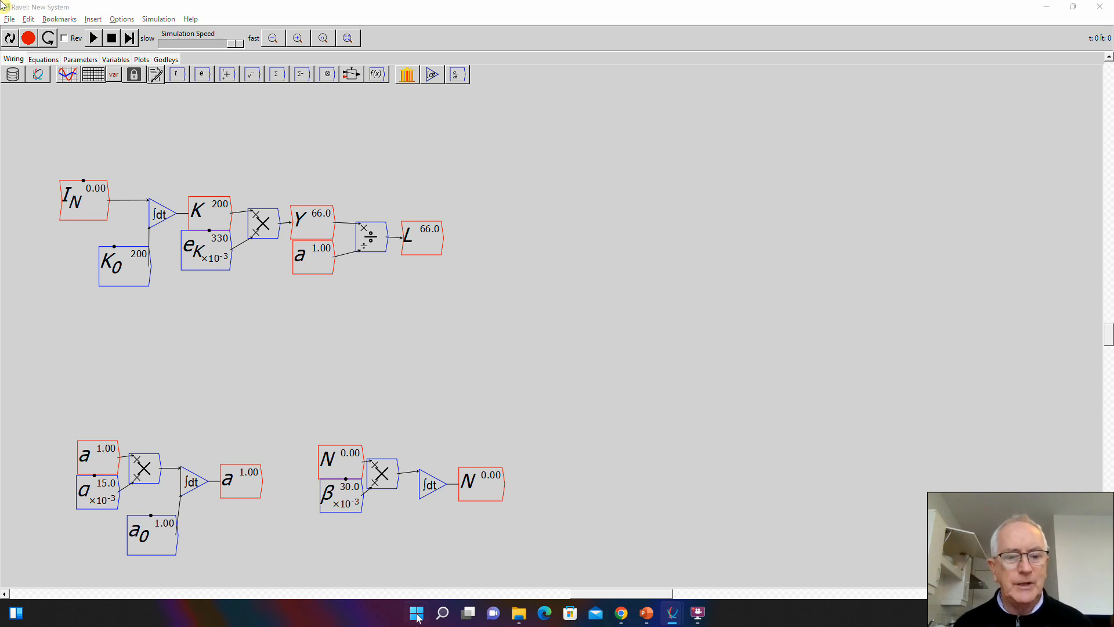
# - Add a variable N_0 below the N integral block, and make it a parameter with initial value 110
pyautogui.click(452, 529)
pyautogui.write('N_0')
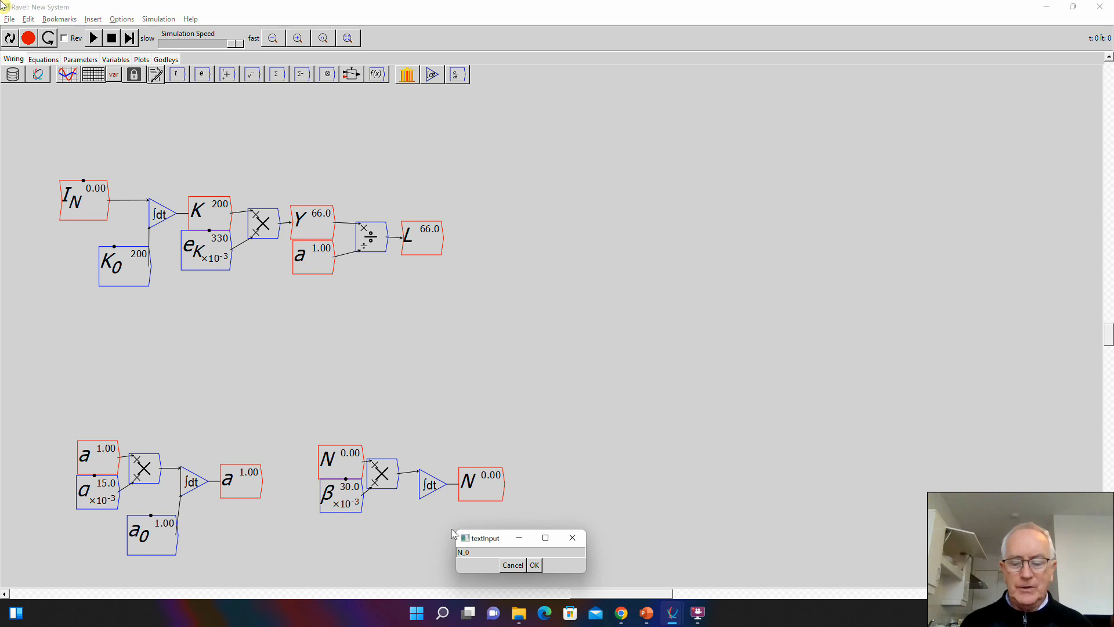
pyautogui.press('Return')
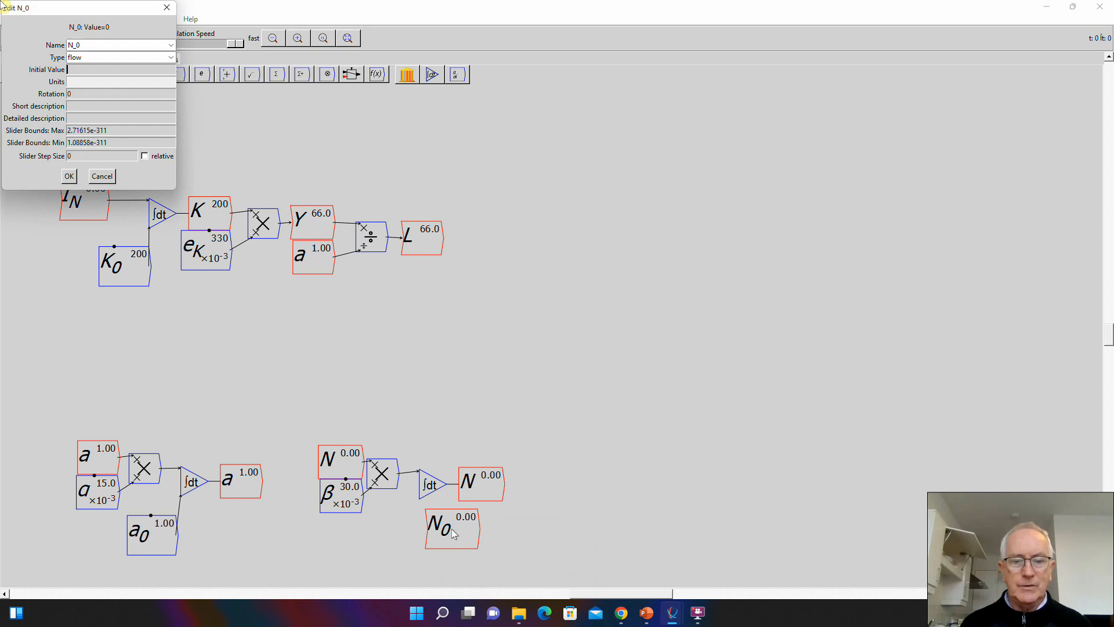
pyautogui.click(116, 58)
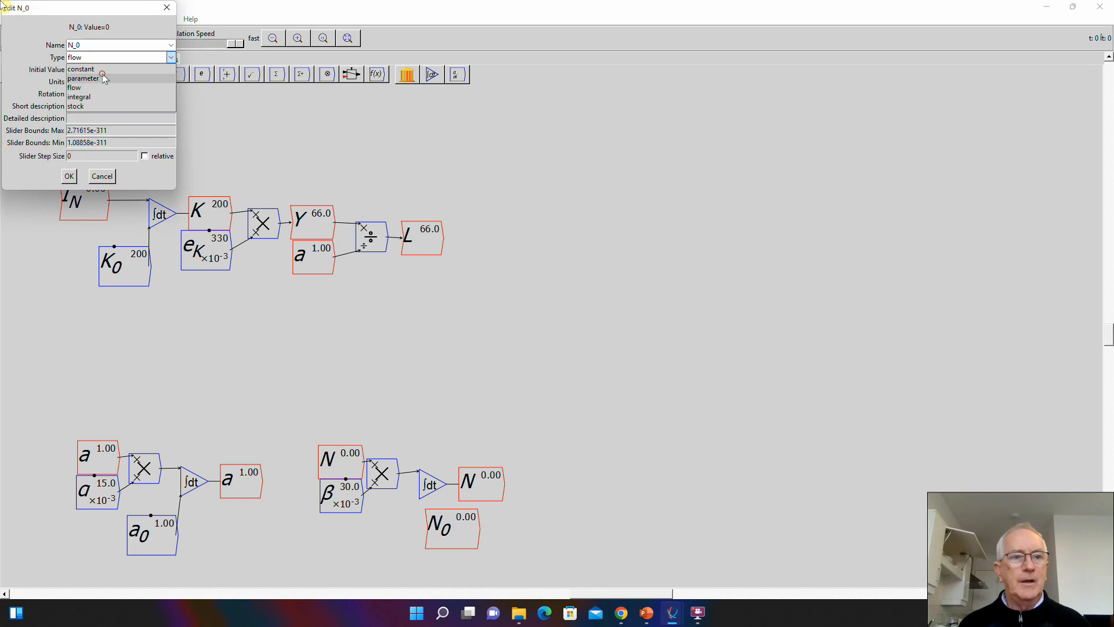
pyautogui.click(102, 69)
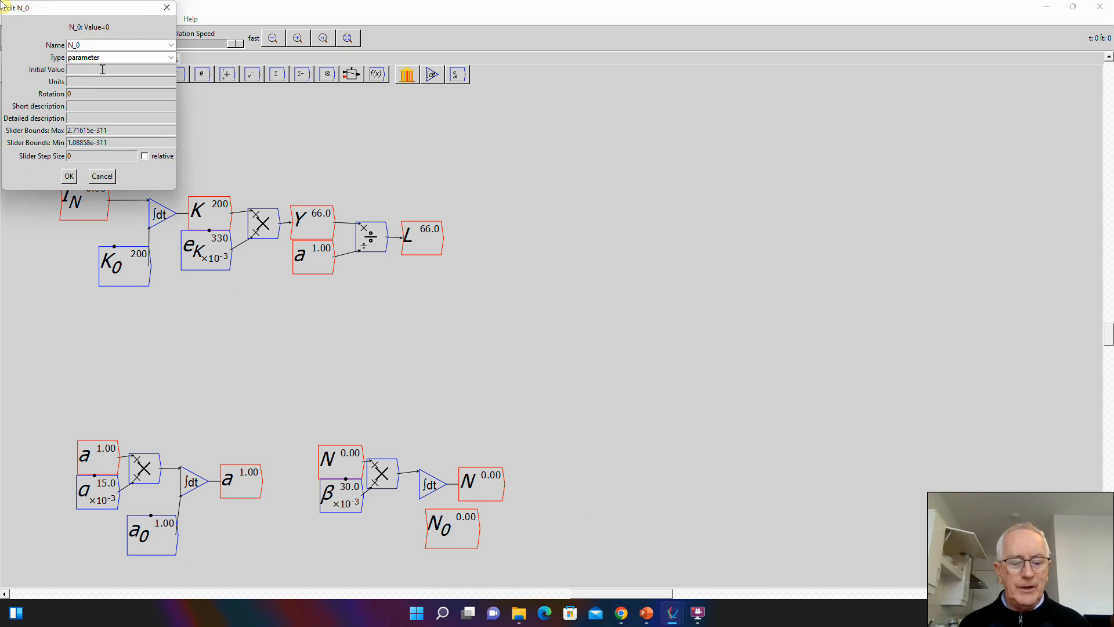
pyautogui.write('110')
# - Set N_0's slider maximum to 200 and minimum to 5, and wire N_0 to the N integral block's initial-value input
pyautogui.press('Tab')
pyautogui.press('Tab')
pyautogui.press('Tab')
pyautogui.press('Tab')
pyautogui.press('Tab')
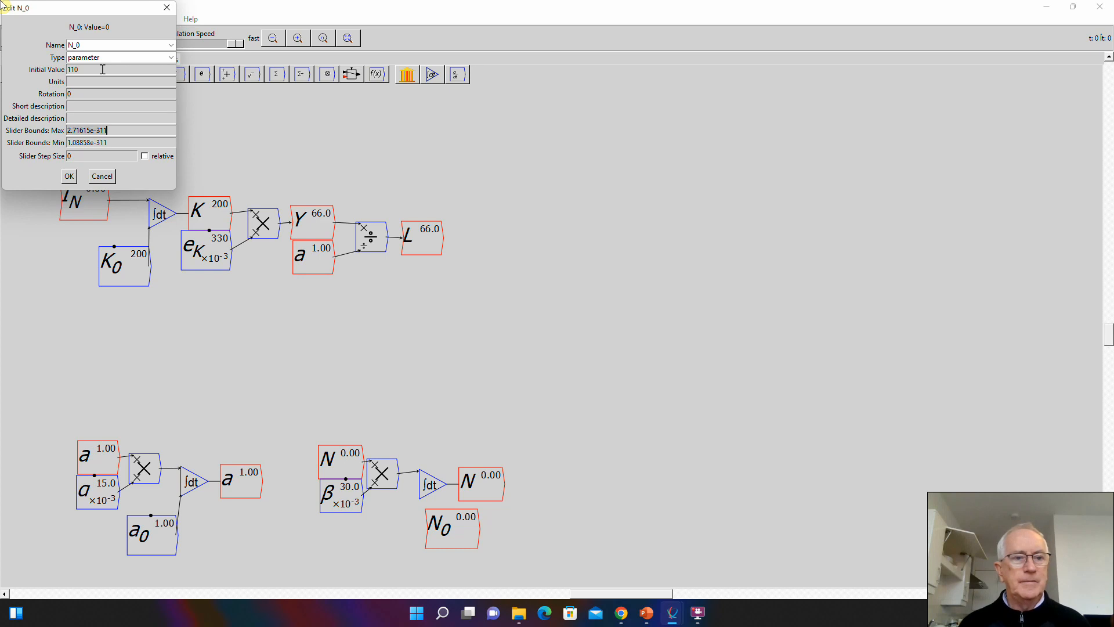
pyautogui.write('200')
pyautogui.press('Tab')
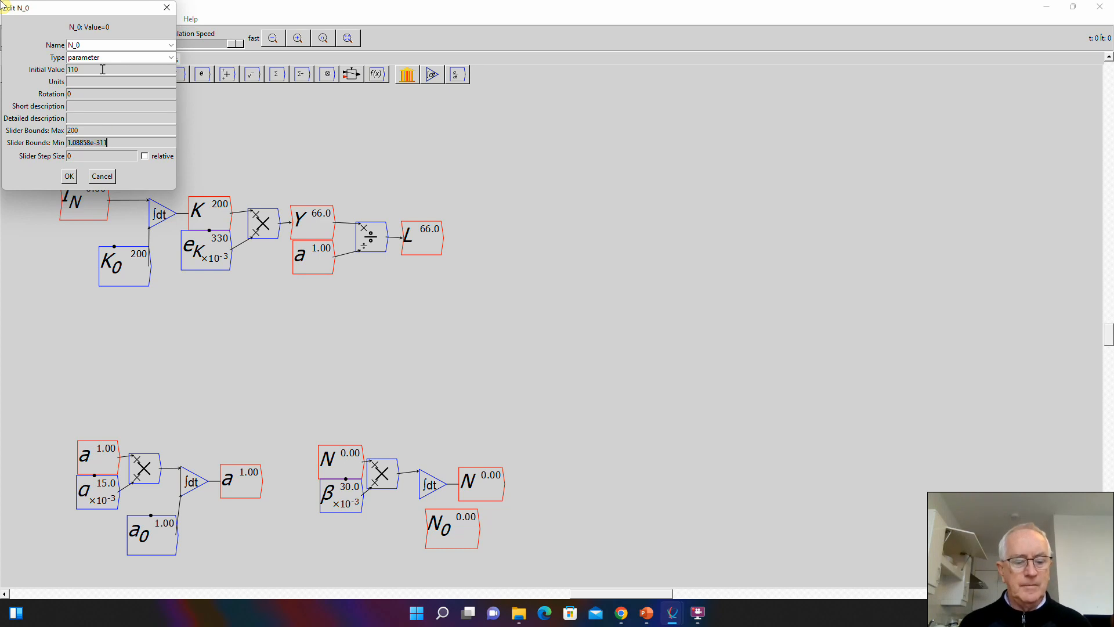
pyautogui.write('5')
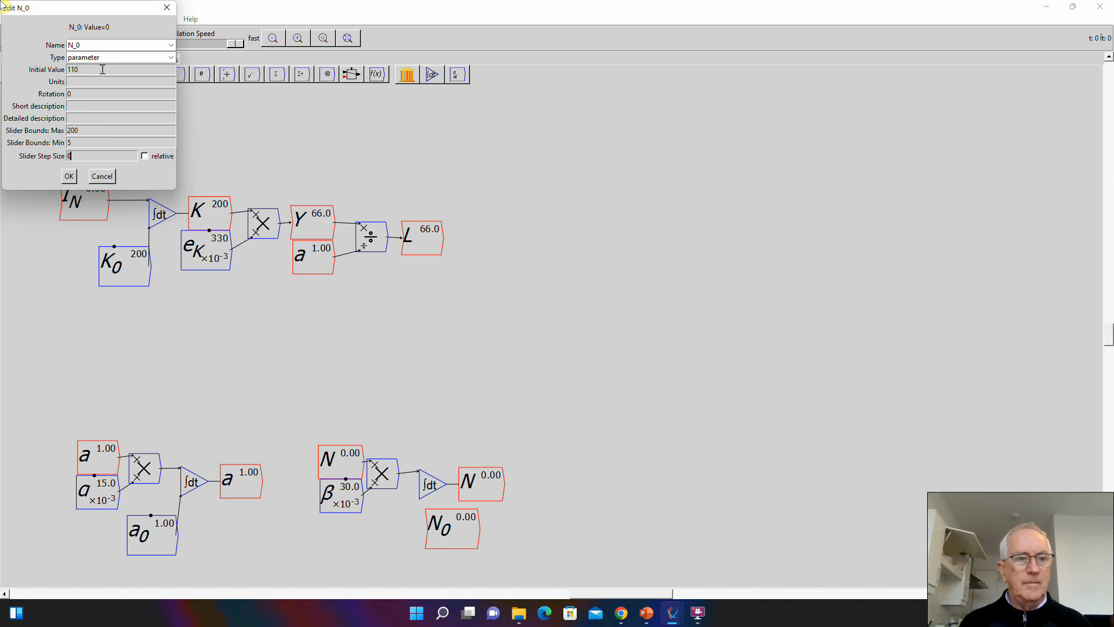
pyautogui.click(69, 176)
pyautogui.moveTo(472, 523); pyautogui.dragTo(419, 499)
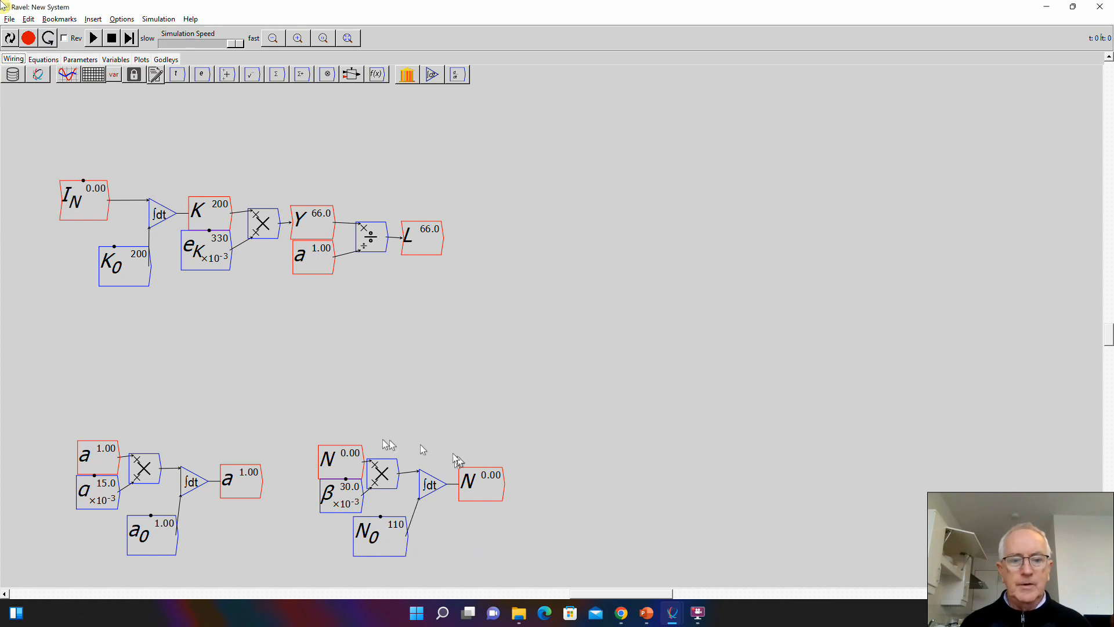
# - Place a copy of N under L, and wire L and N into a new block that divides L by N
pyautogui.click(334, 450)
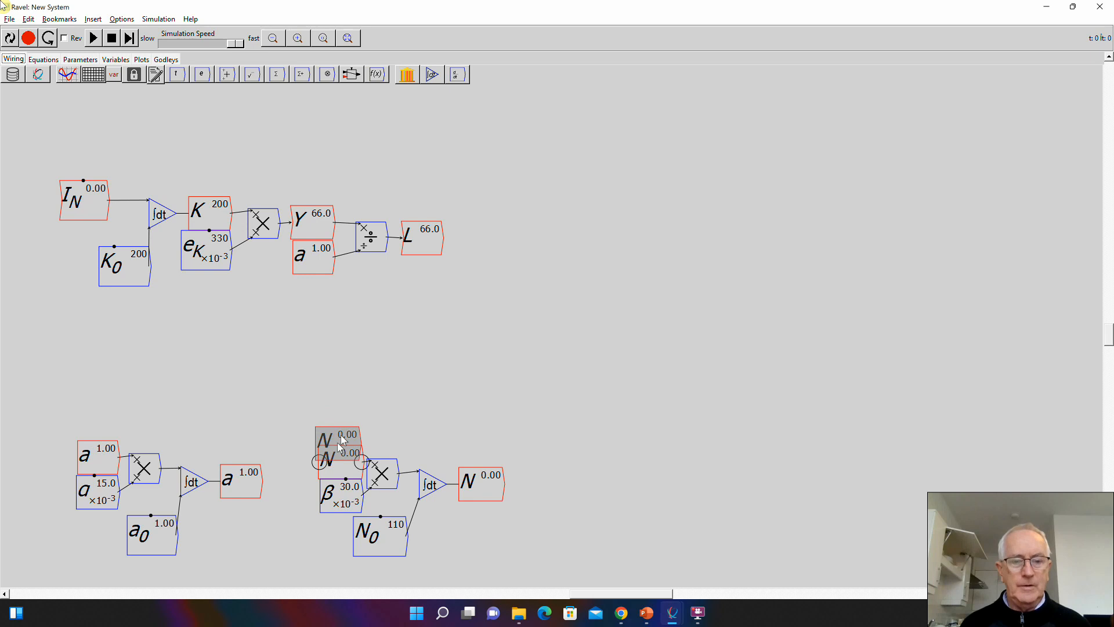
pyautogui.moveTo(341, 442); pyautogui.dragTo(422, 272)
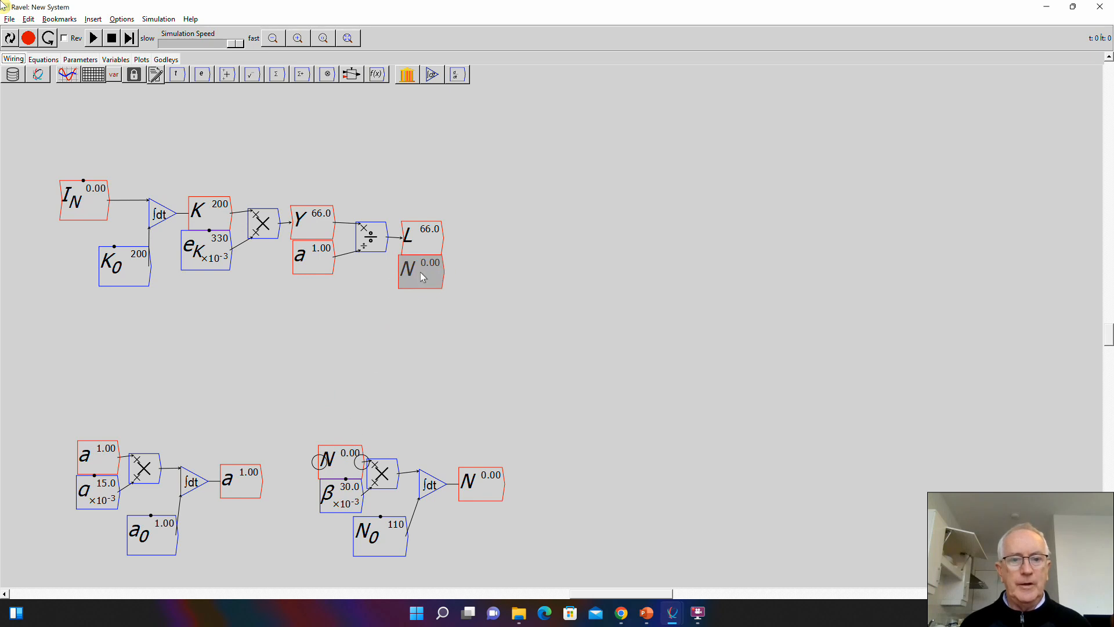
pyautogui.press('/')
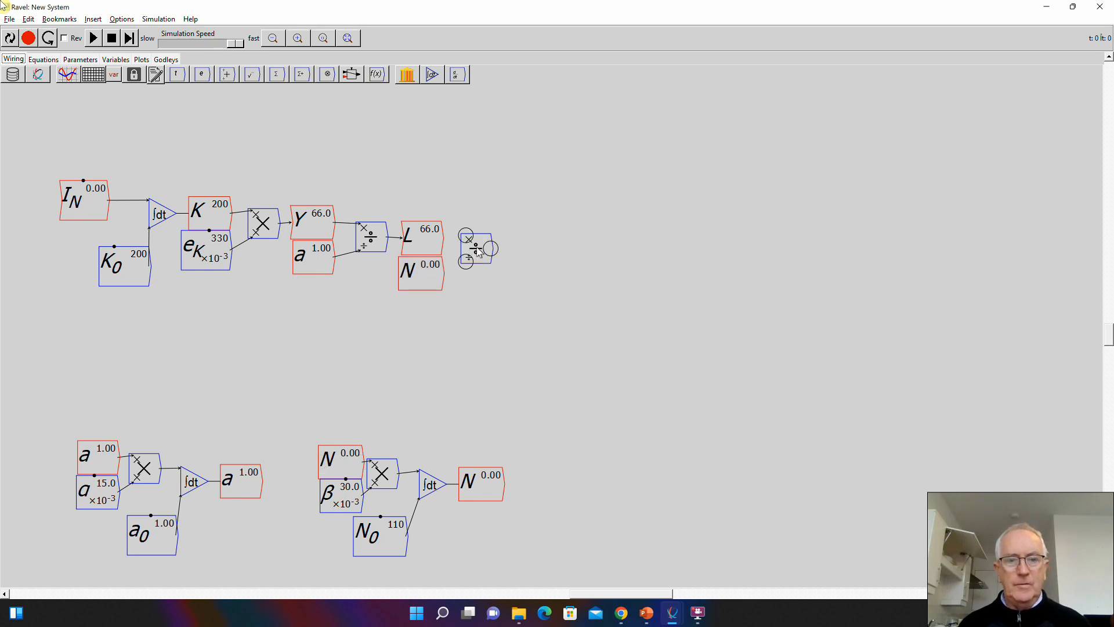
pyautogui.moveTo(450, 239); pyautogui.dragTo(464, 261)
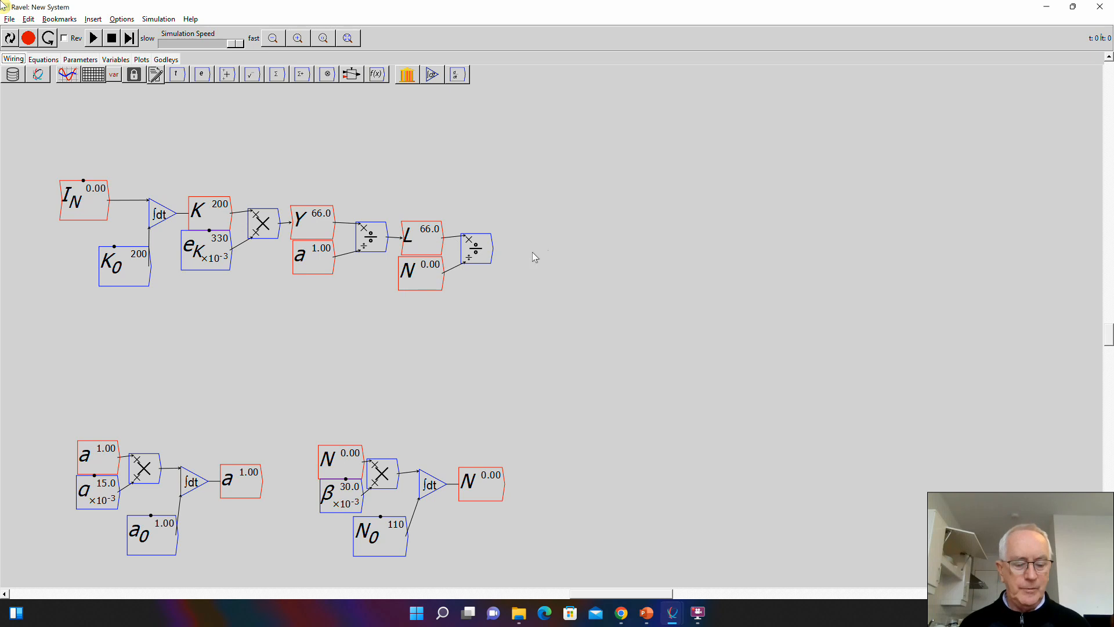
# - Add a variable \lambda after the L/N divide block, and wire the block's output to it
pyautogui.write('\\lambd')
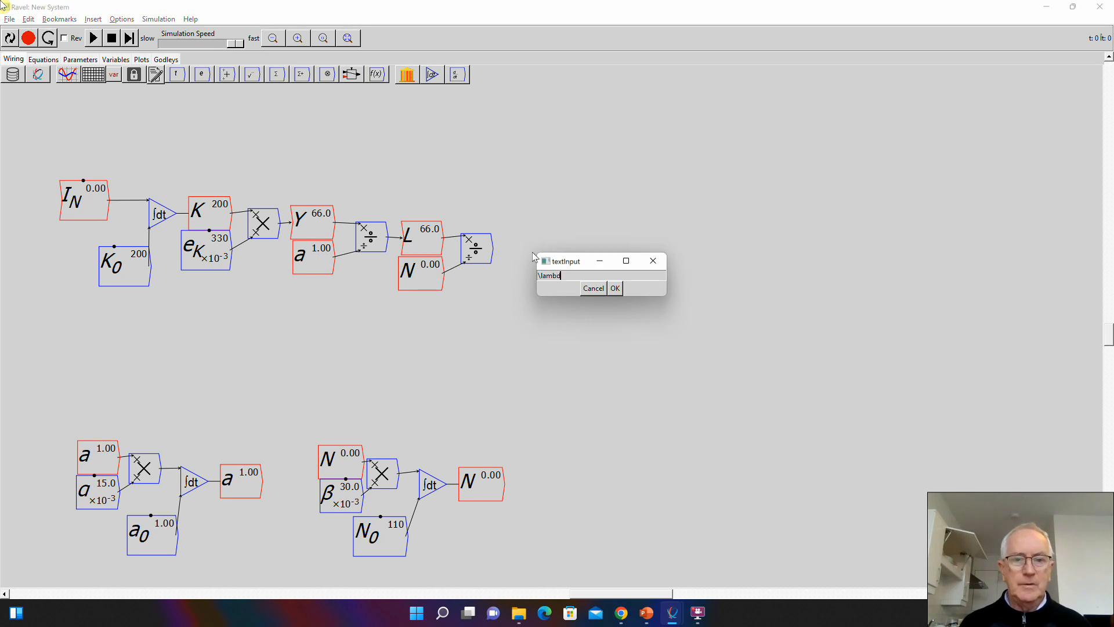
pyautogui.write('a')
pyautogui.press('Return')
pyautogui.press('Return')
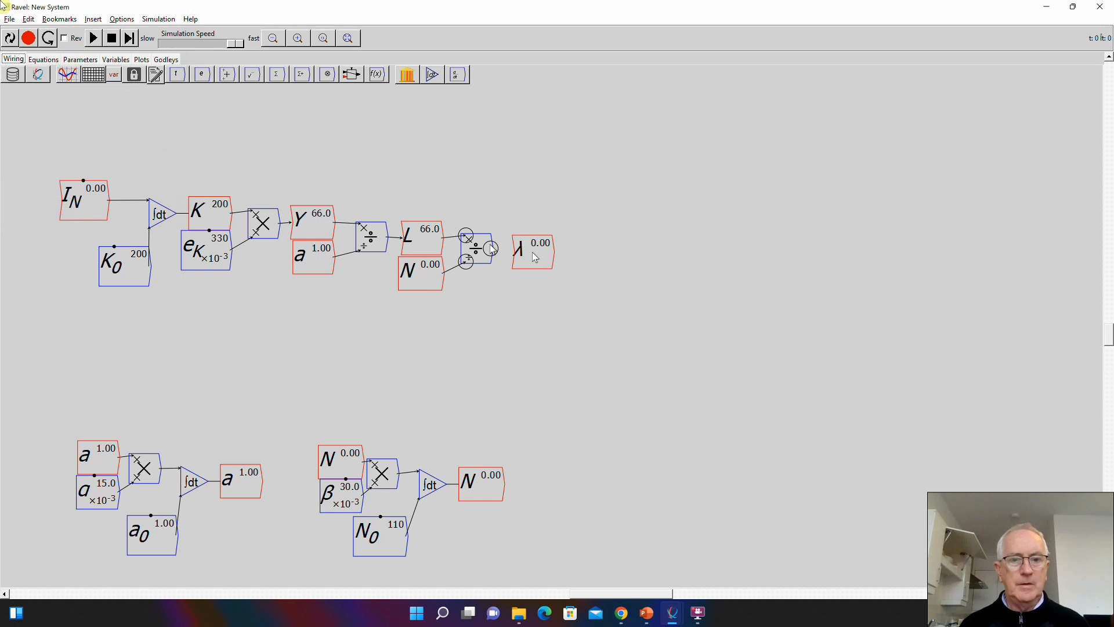
pyautogui.moveTo(497, 250); pyautogui.dragTo(521, 251)
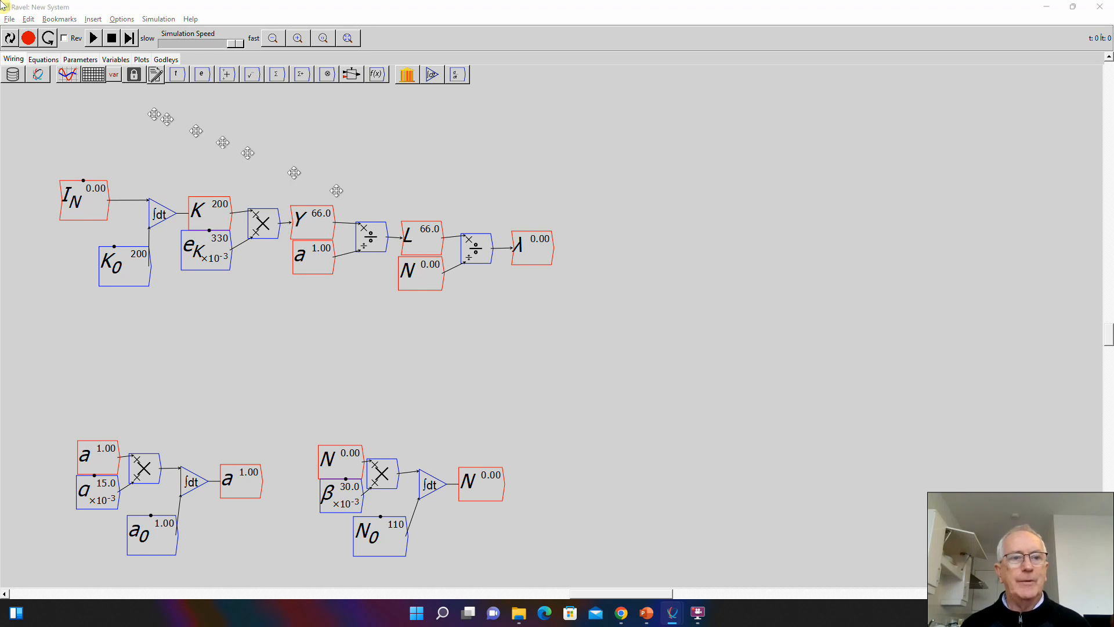
# - Reset the simulation, and place a copy of λ in the empty area beyond the population N integral
pyautogui.click(8, 39)
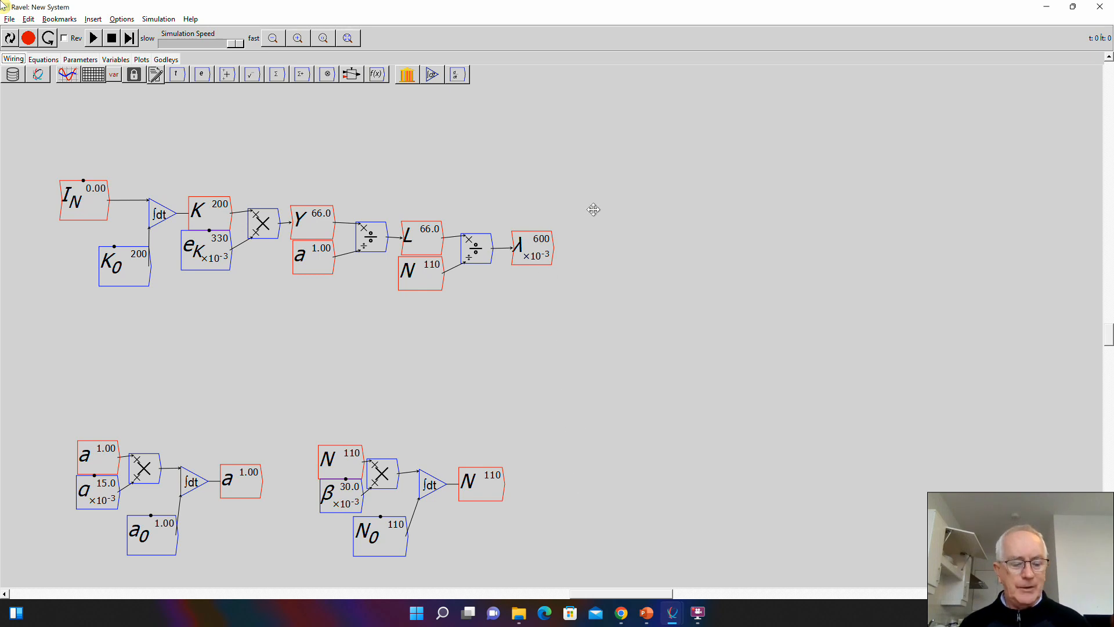
pyautogui.click(545, 255)
pyautogui.hotkey('ctrl', 'v')
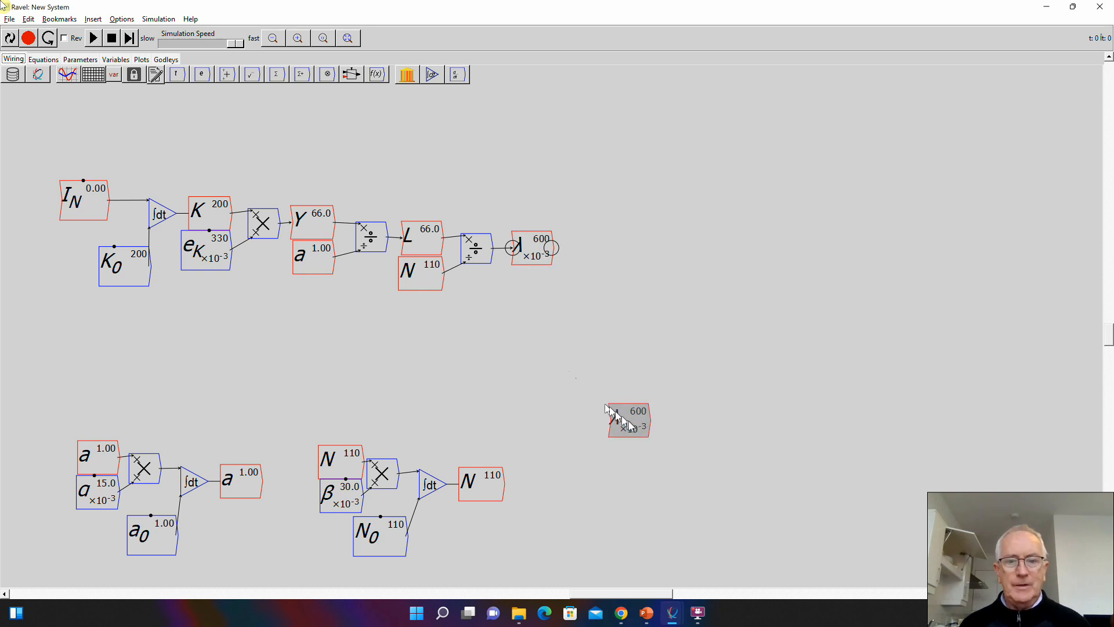
pyautogui.click(639, 446)
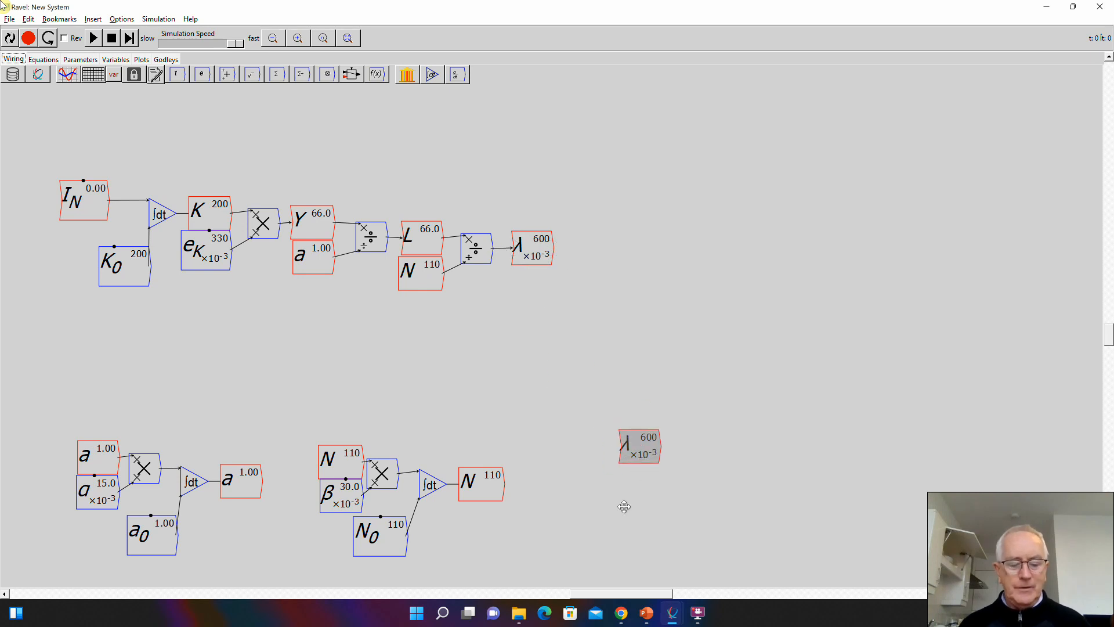
# - Add a variable named Z_\lambda beneath the λ copy beyond the population integral
pyautogui.write('Z_\\lmab')
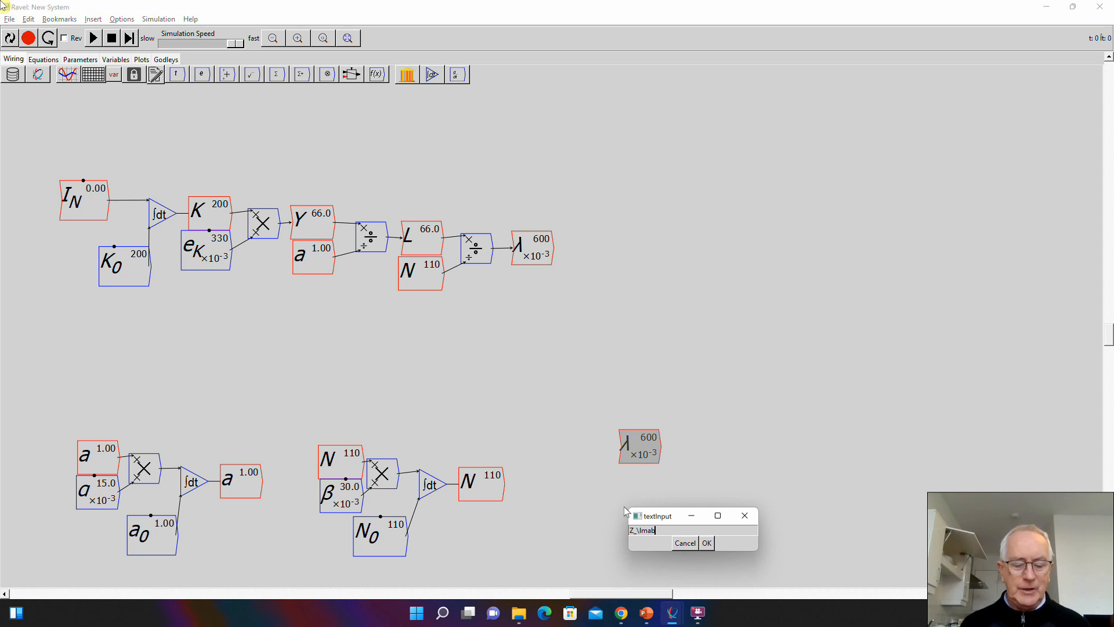
pyautogui.write('da')
pyautogui.press('Return')
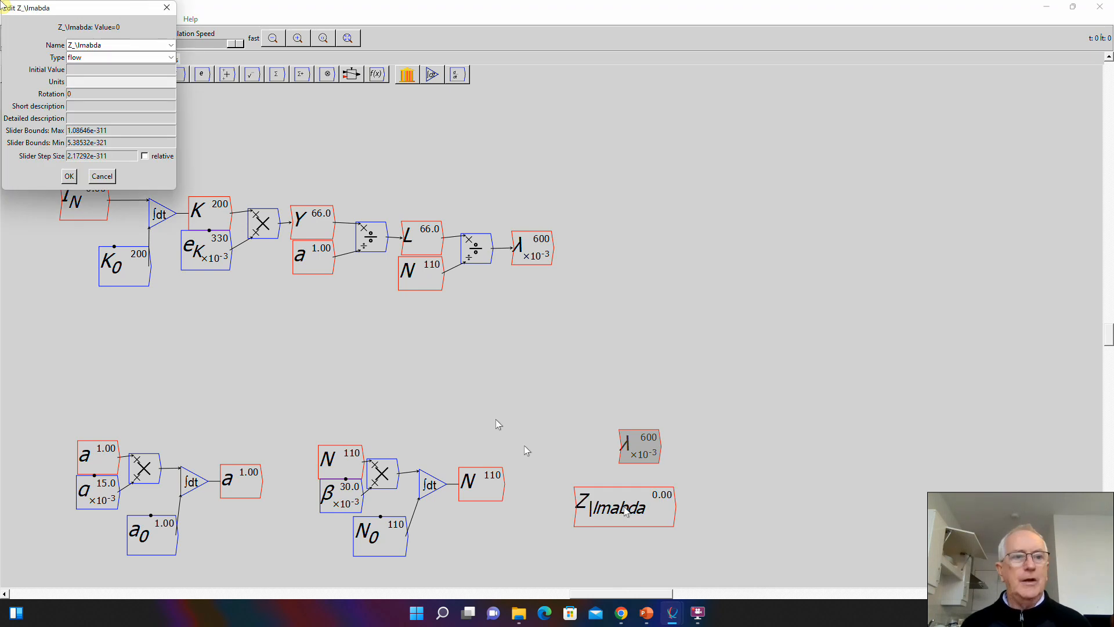
pyautogui.click(114, 46)
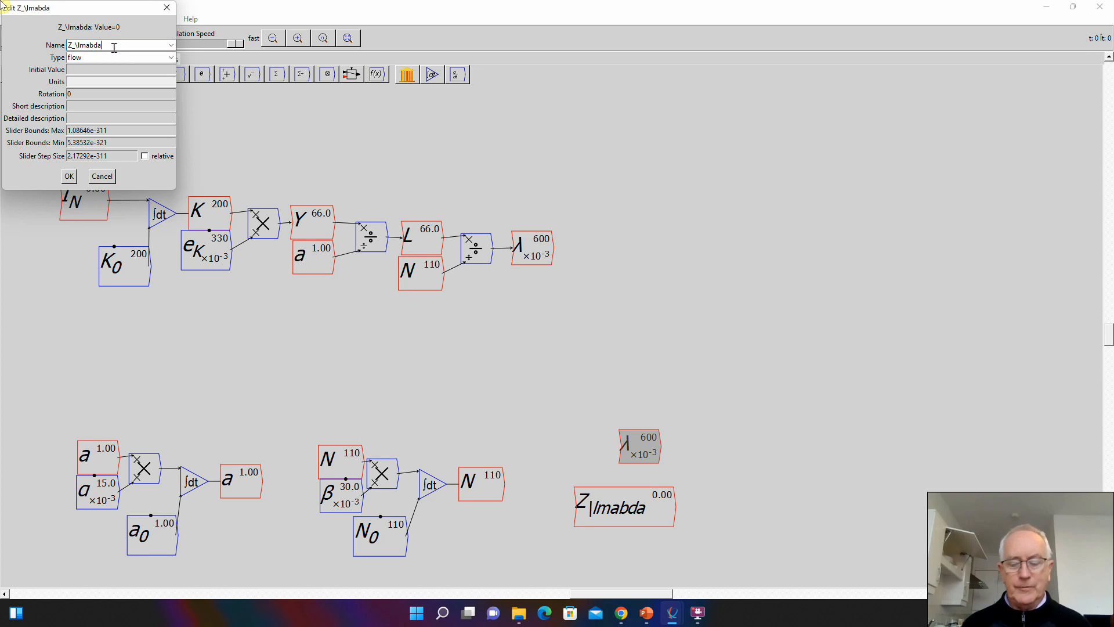
pyautogui.hotkey('shift', 'Right')
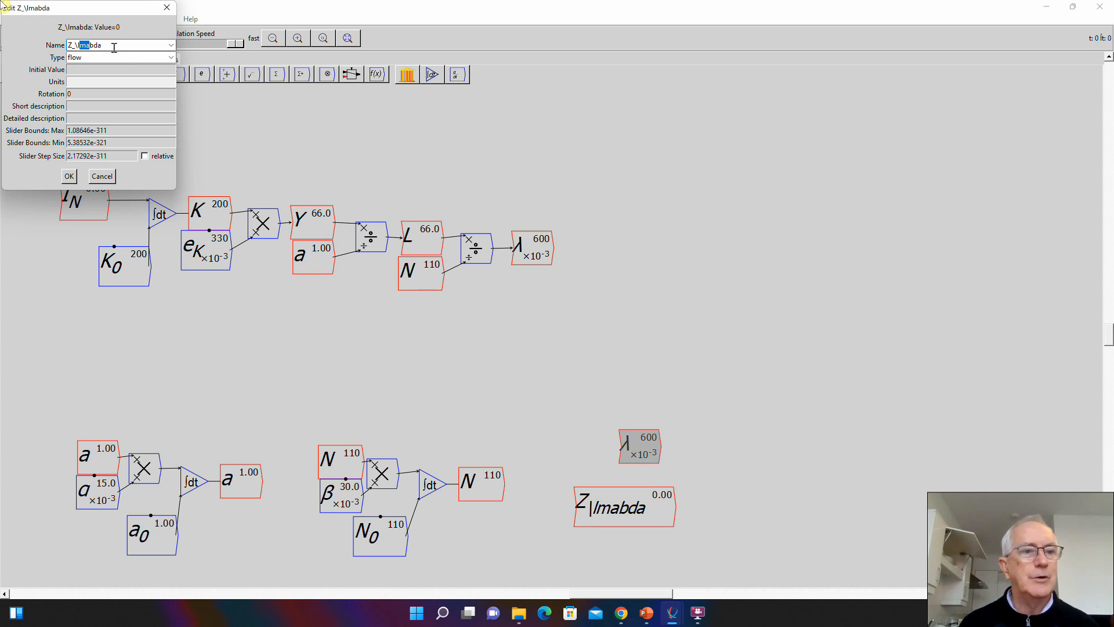
pyautogui.write('am')
pyautogui.press('Tab')
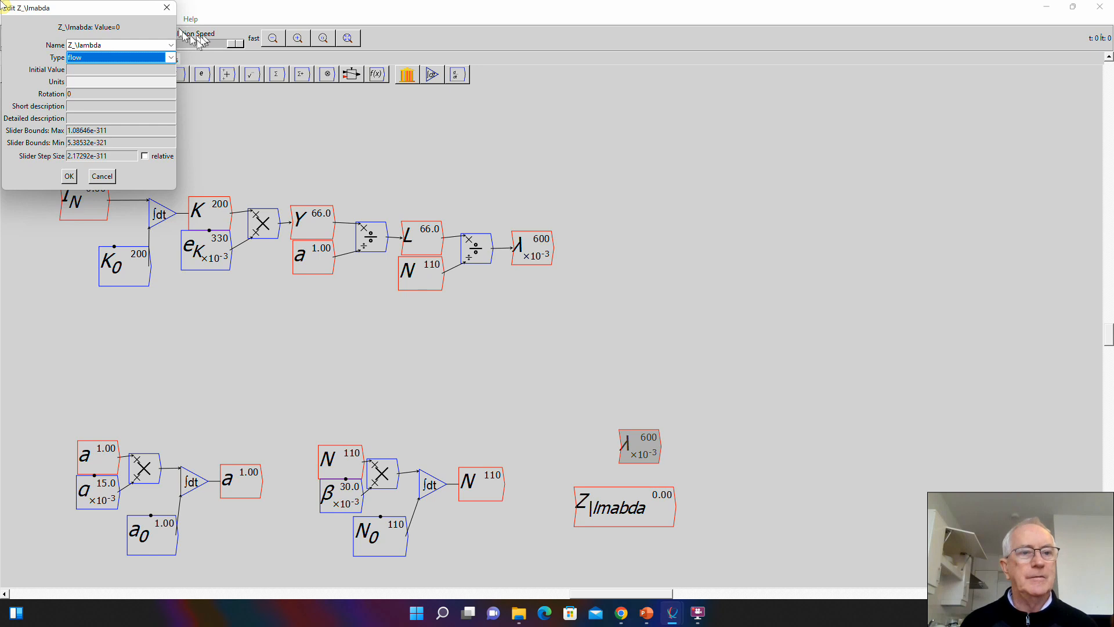
# - Make Z_\lambda a parameter with initial value 0.6, slider maximum 0.7, minimum 0.5 and step size 0.01
pyautogui.click(171, 56)
pyautogui.click(137, 68)
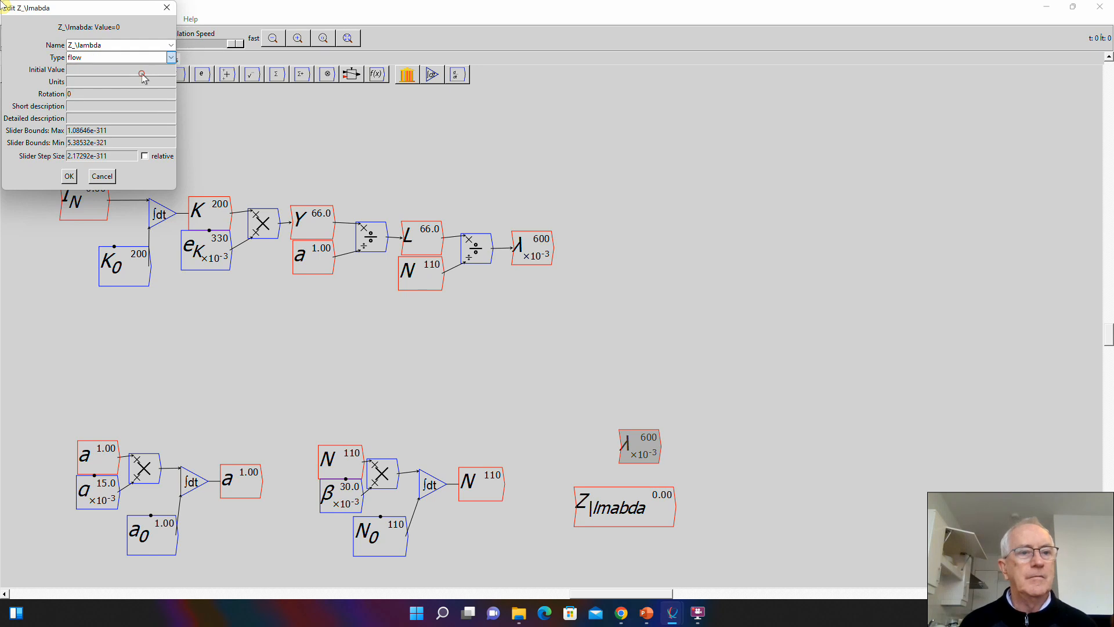
pyautogui.click(137, 72)
pyautogui.write('0.6')
pyautogui.press('Tab')
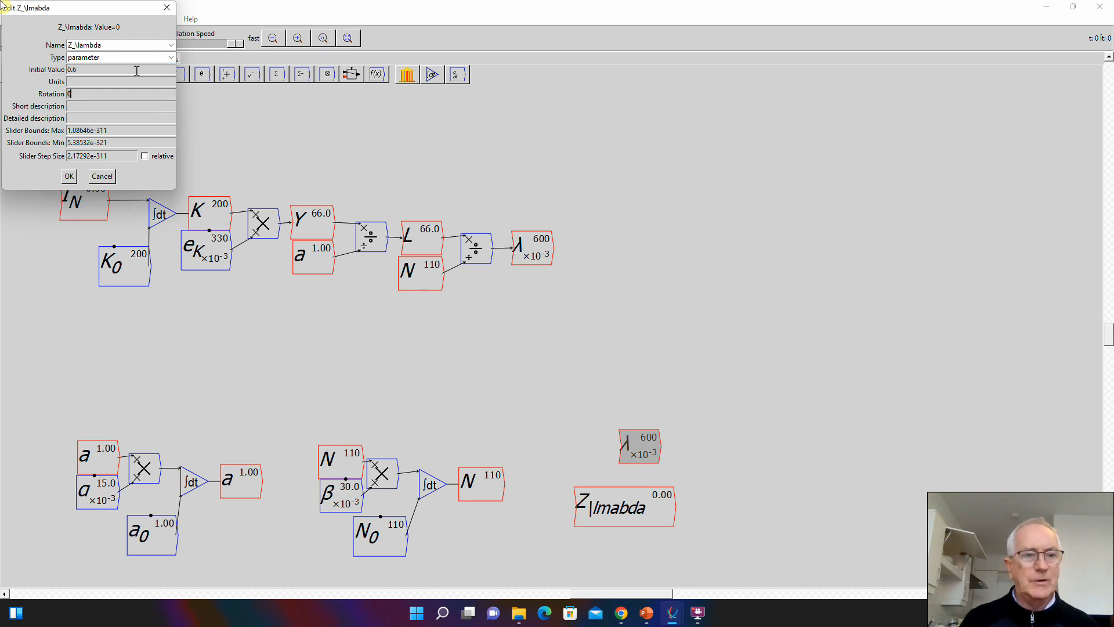
pyautogui.press('Tab')
pyautogui.write('0.7')
pyautogui.press('Tab')
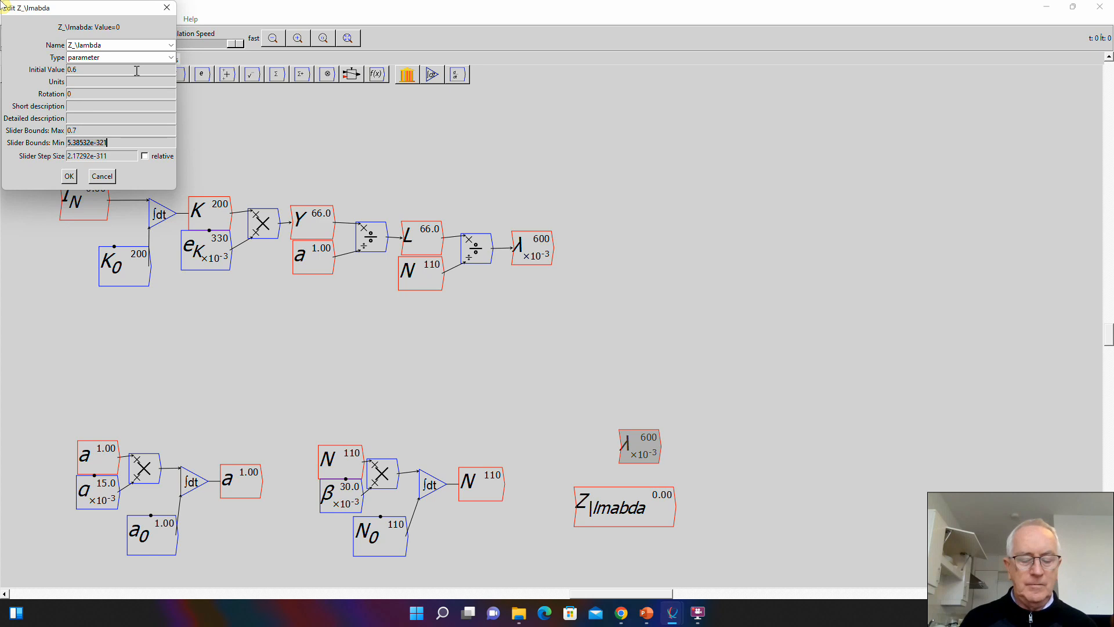
pyautogui.write('0.5')
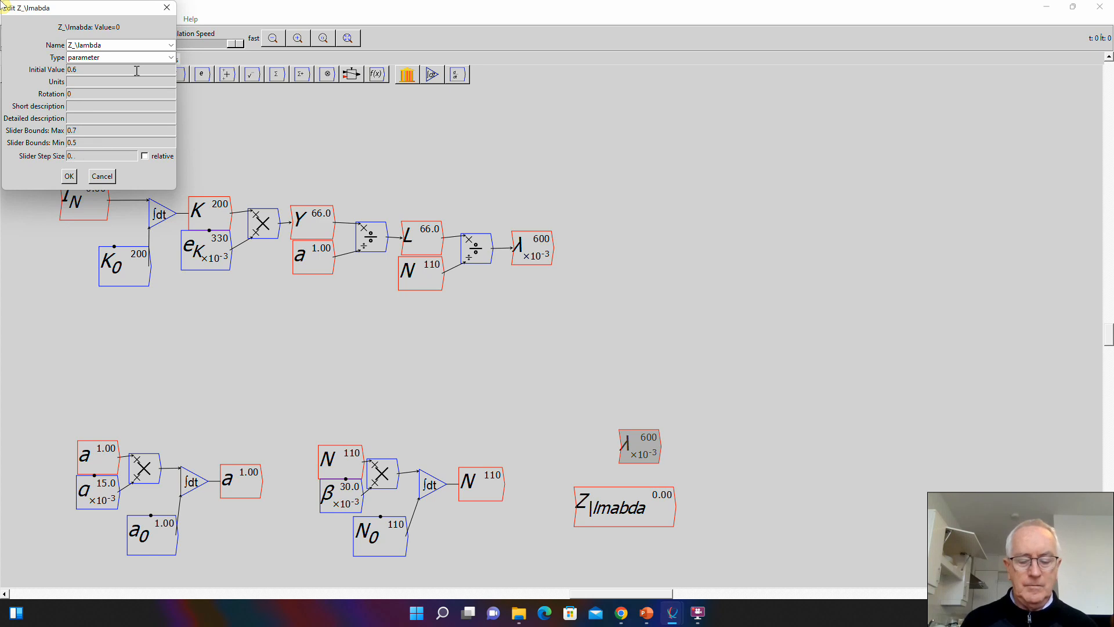
pyautogui.click(69, 176)
# - Wire λ and Z_λ into a new block that divides λ by Z_λ
pyautogui.moveTo(628, 460)
pyautogui.mouseDown()
pyautogui.moveTo(622, 481)
pyautogui.moveTo(687, 492)
pyautogui.moveTo(660, 473)
pyautogui.moveTo(674, 479)
pyautogui.mouseUp()
pyautogui.moveTo(650, 509); pyautogui.dragTo(680, 490)
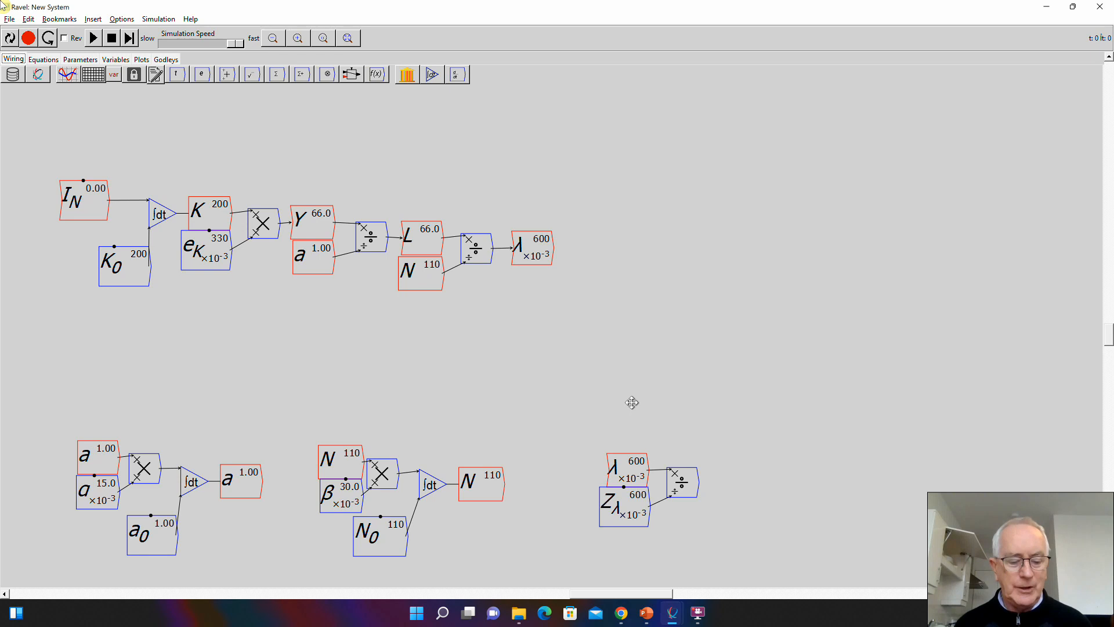
# - Add a parameter S_\lambda above λ with initial value 10, slider maximum 20, minimum 1 and step size 1
pyautogui.write('S')
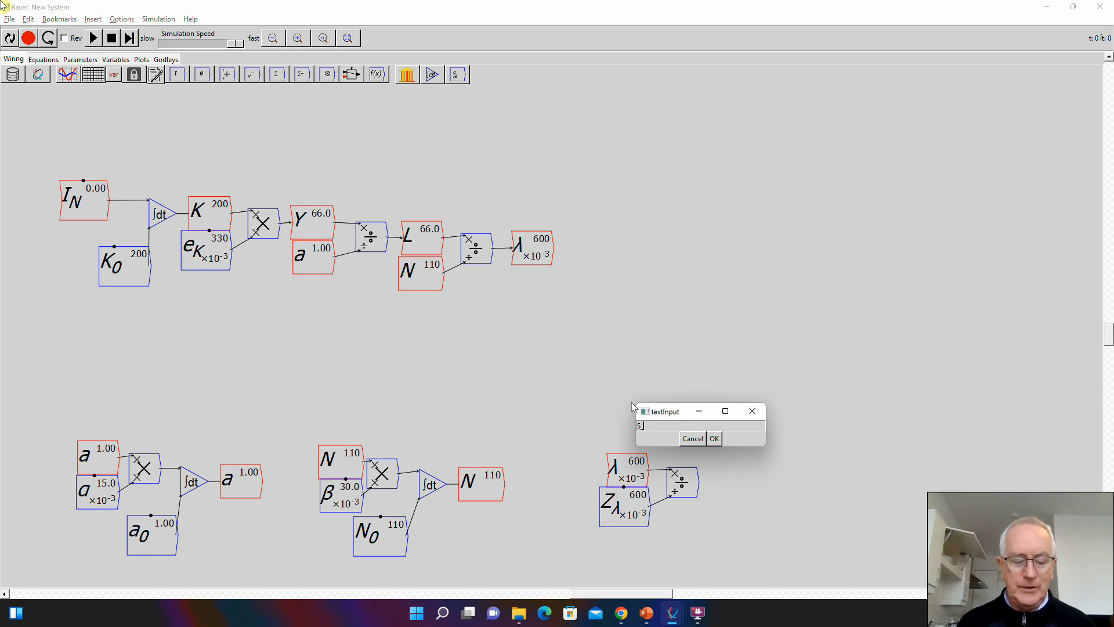
pyautogui.write('_\\lambda')
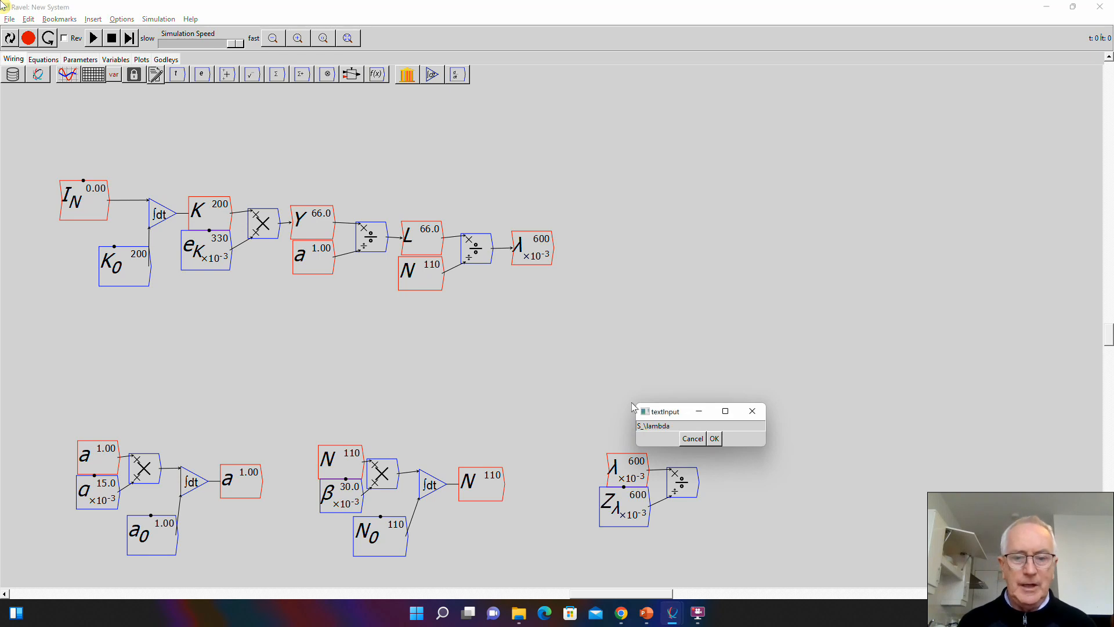
pyautogui.press('Return')
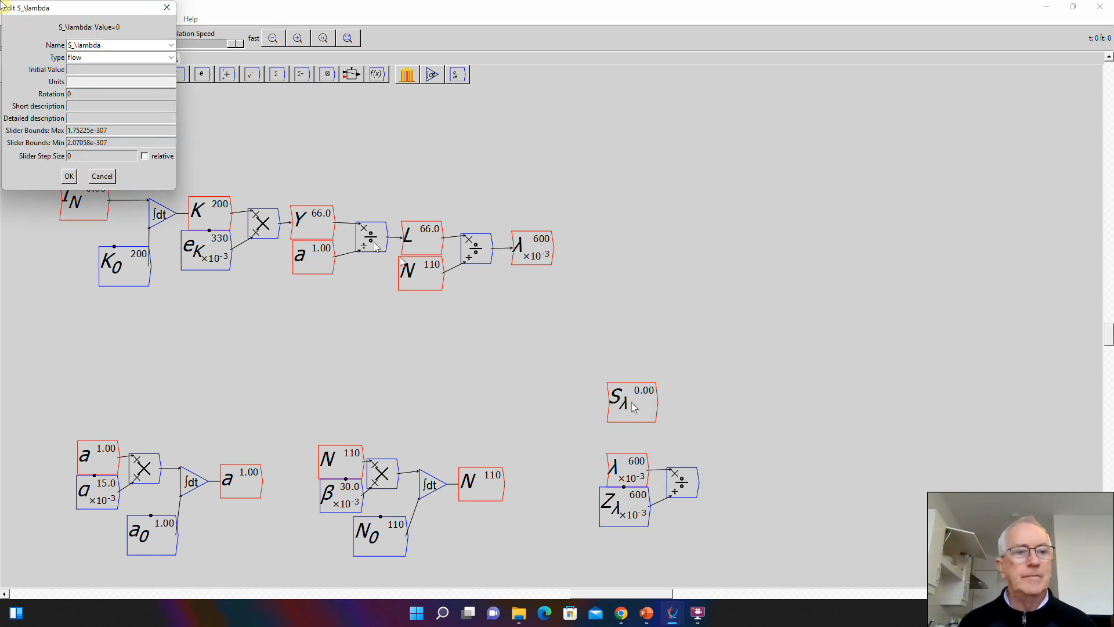
pyautogui.click(170, 56)
pyautogui.click(132, 77)
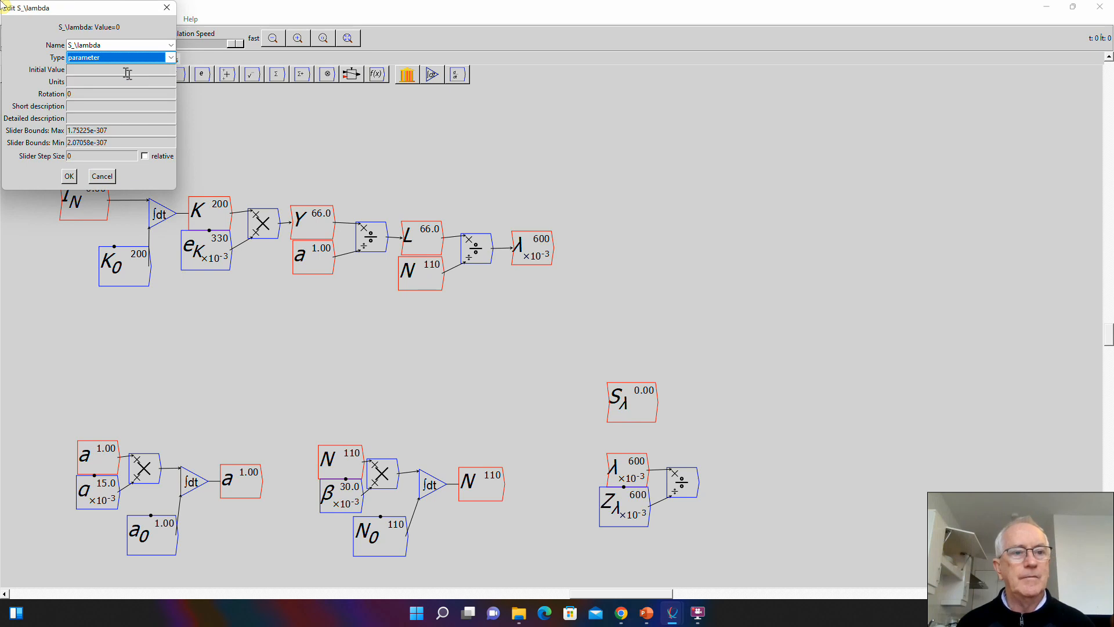
pyautogui.click(123, 70)
pyautogui.press('Tab')
pyautogui.press('Tab')
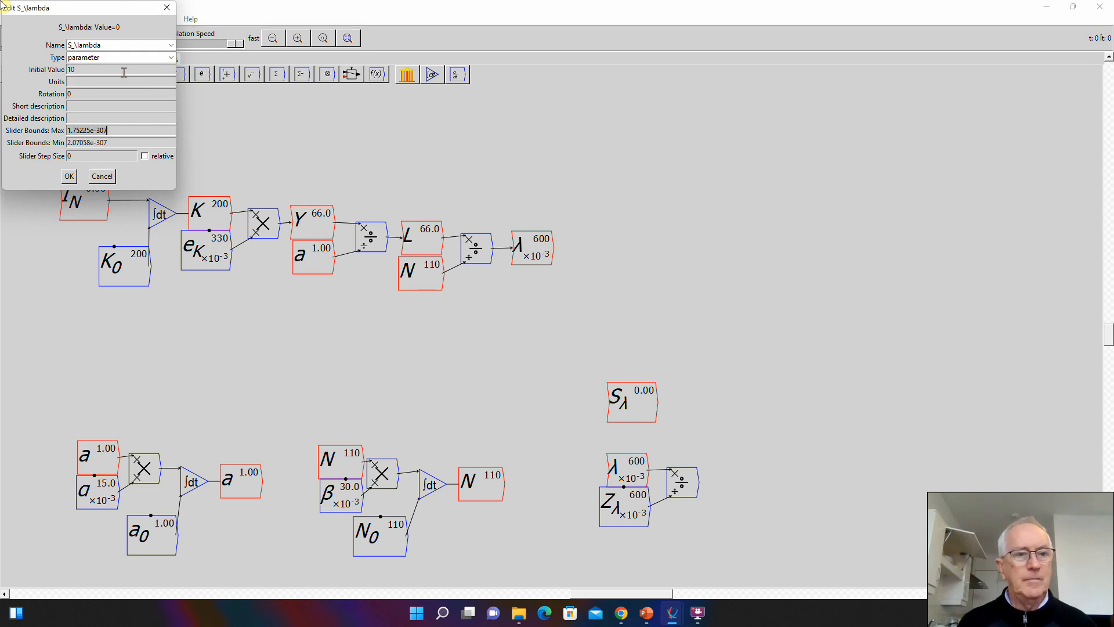
pyautogui.write('20')
pyautogui.press('Tab')
pyautogui.write('1')
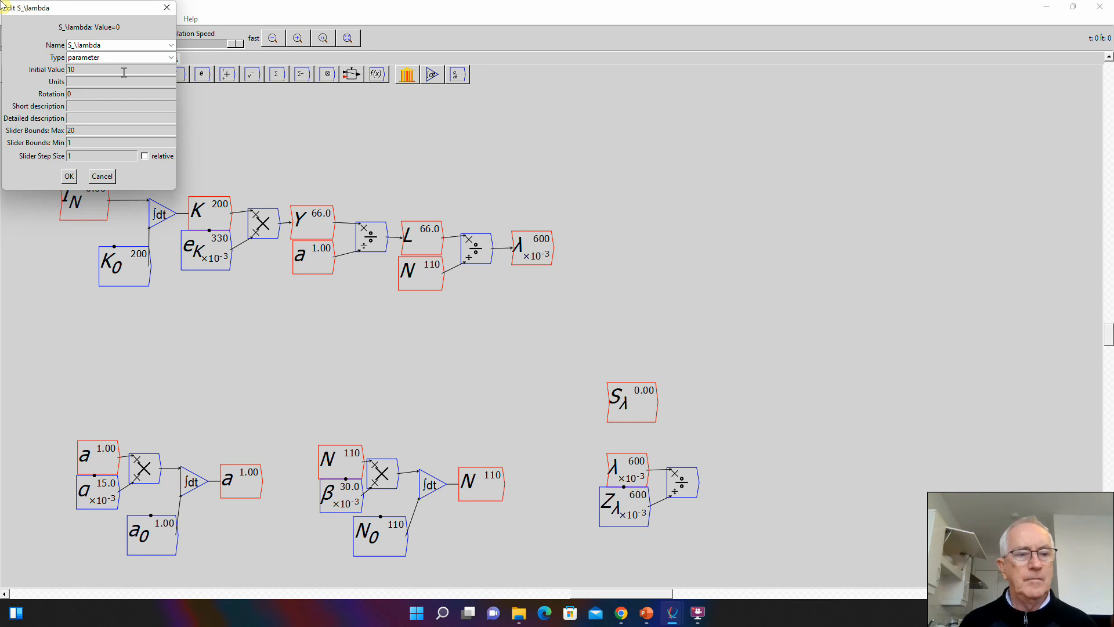
pyautogui.click(69, 176)
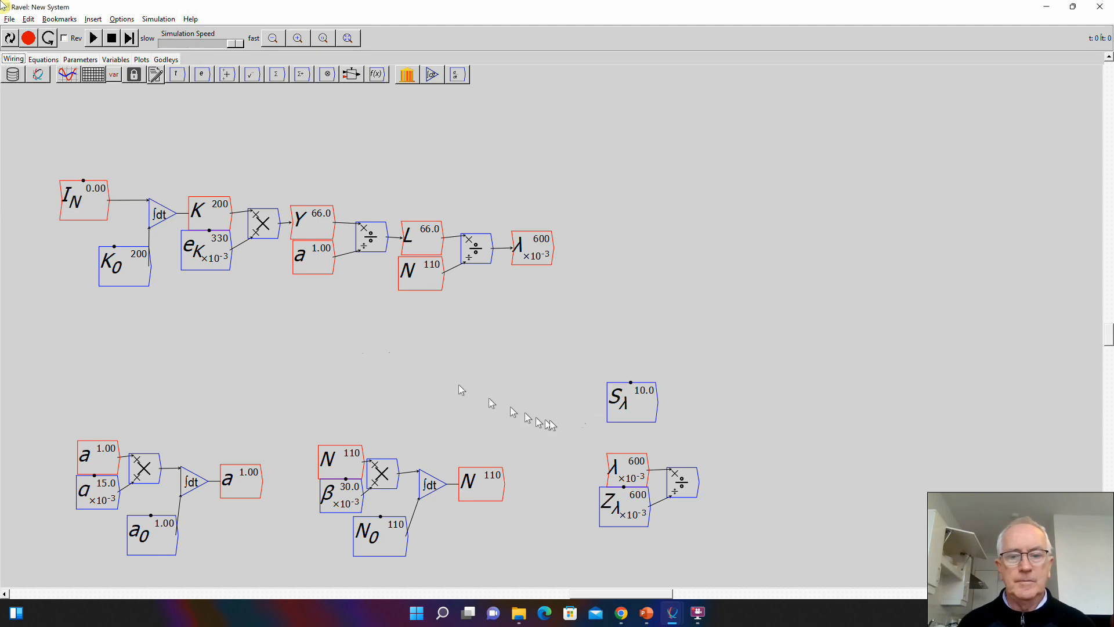
# - Place S_λ just above the λ/Z_λ divide block and multiply the two in a new multiply block
pyautogui.moveTo(624, 410); pyautogui.dragTo(669, 451)
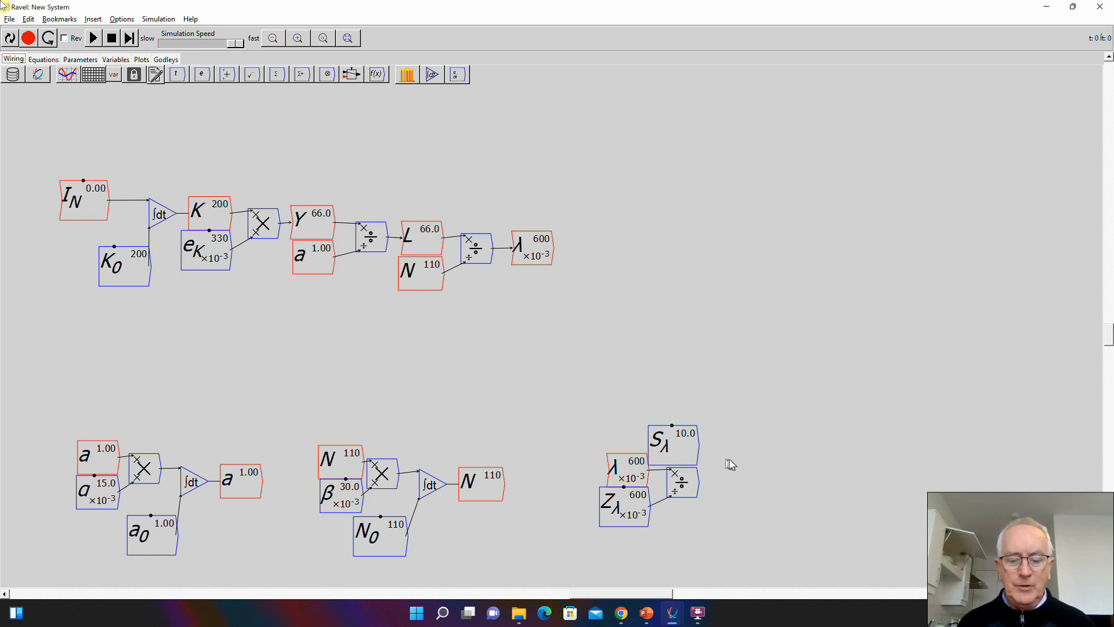
pyautogui.press('*')
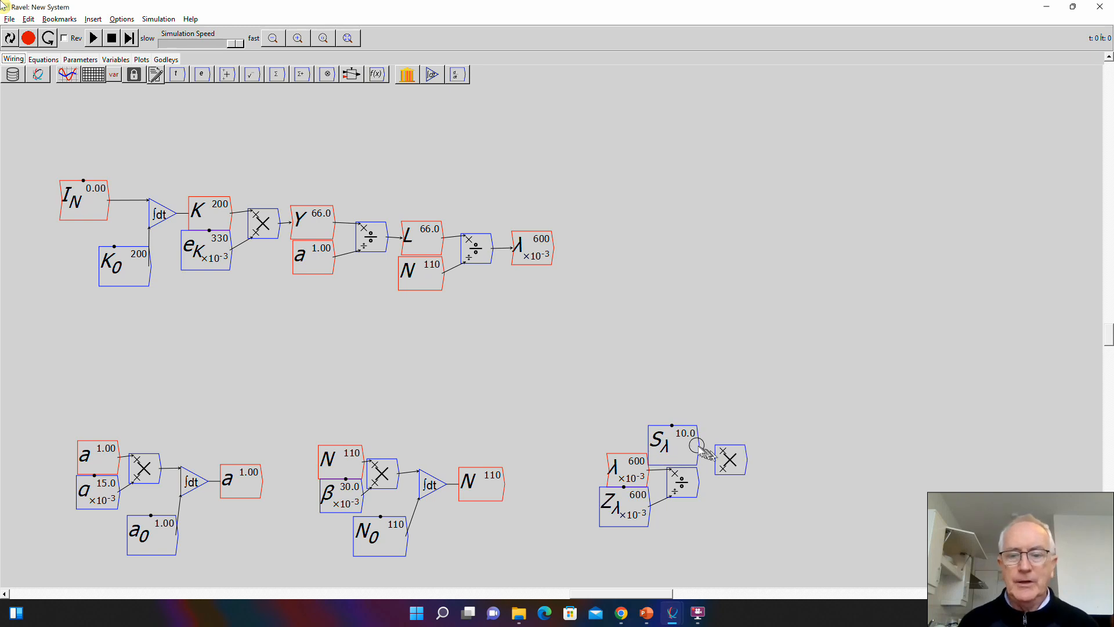
pyautogui.moveTo(699, 445); pyautogui.dragTo(718, 447)
pyautogui.moveTo(707, 486); pyautogui.dragTo(719, 467)
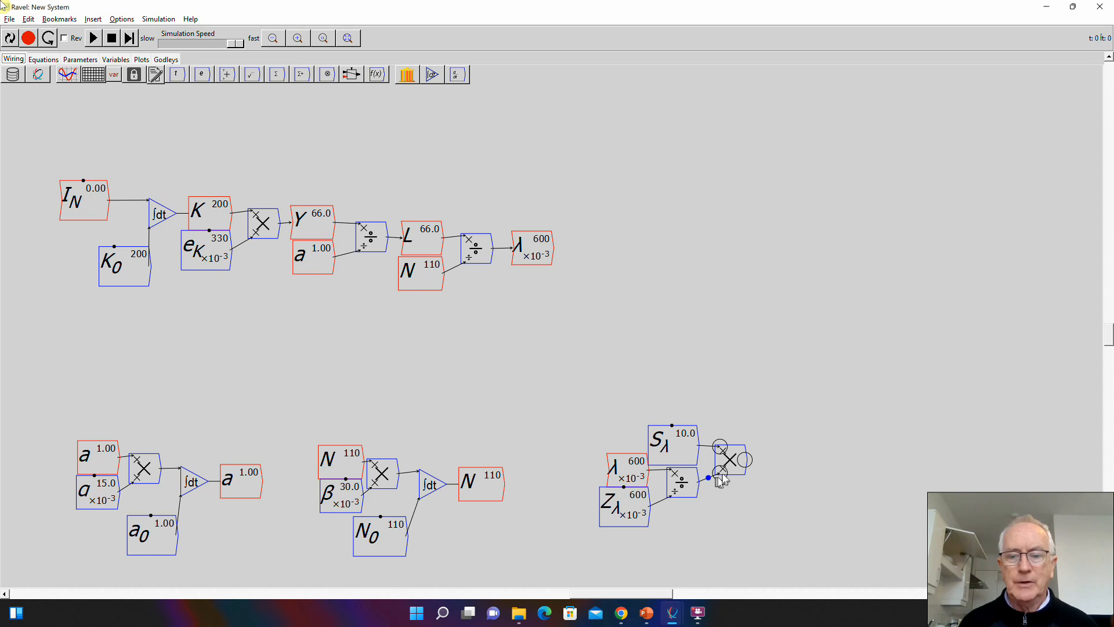
# - Add a variable dw/dt after the S_λ multiply block and wire the block's output to it
pyautogui.write('dw')
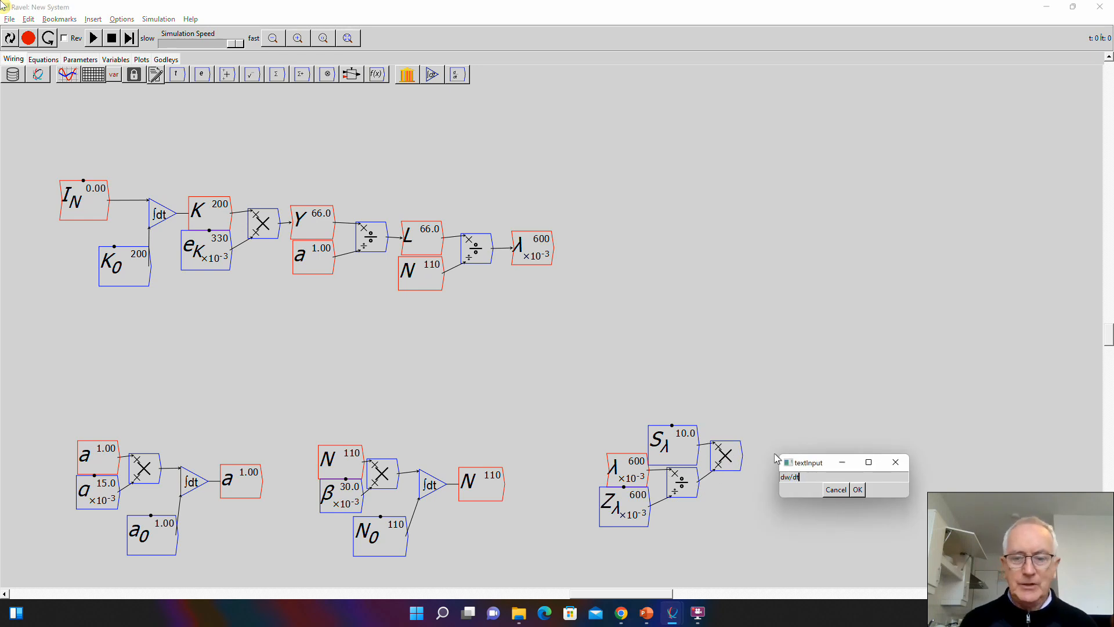
pyautogui.write('/dt')
pyautogui.click(857, 489)
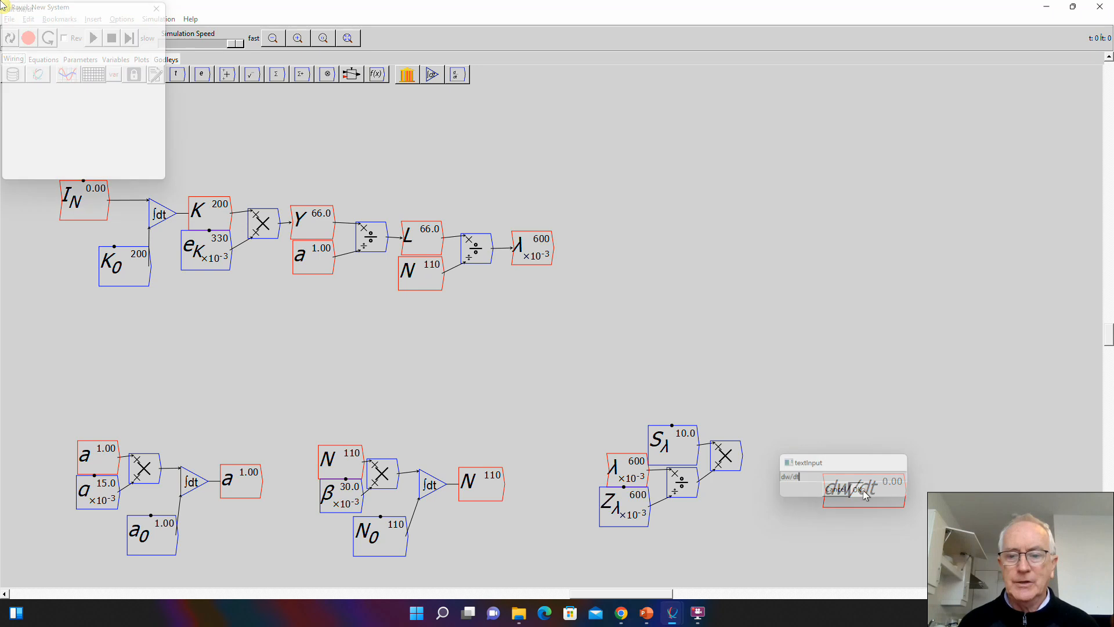
pyautogui.press('Return')
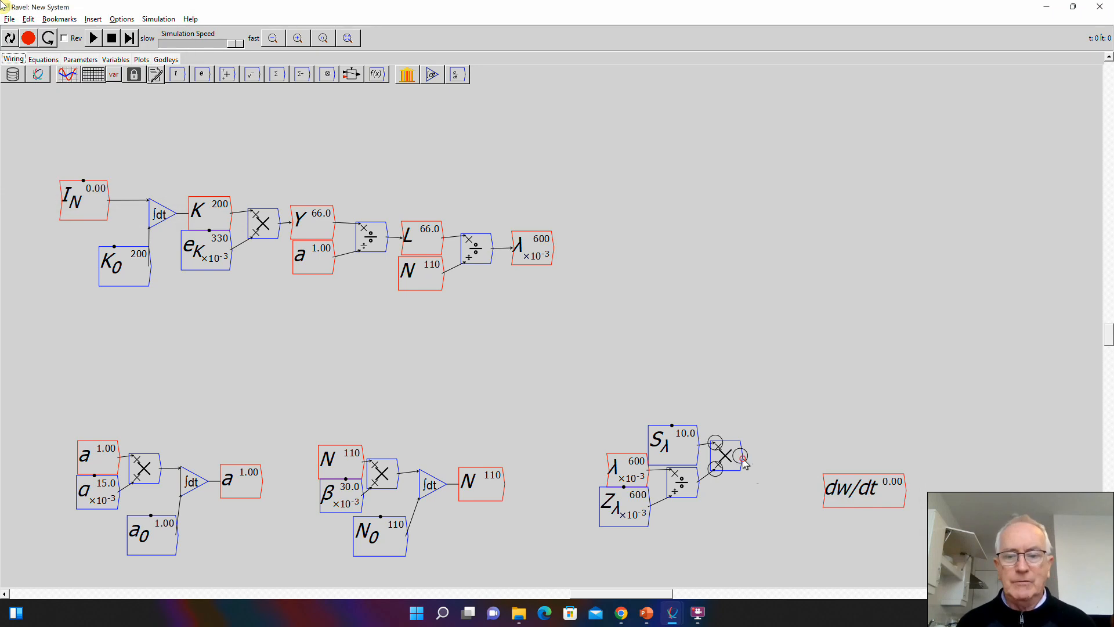
pyautogui.moveTo(740, 457)
pyautogui.mouseDown()
pyautogui.moveTo(795, 487)
pyautogui.moveTo(841, 494)
pyautogui.moveTo(782, 459)
pyautogui.mouseUp()
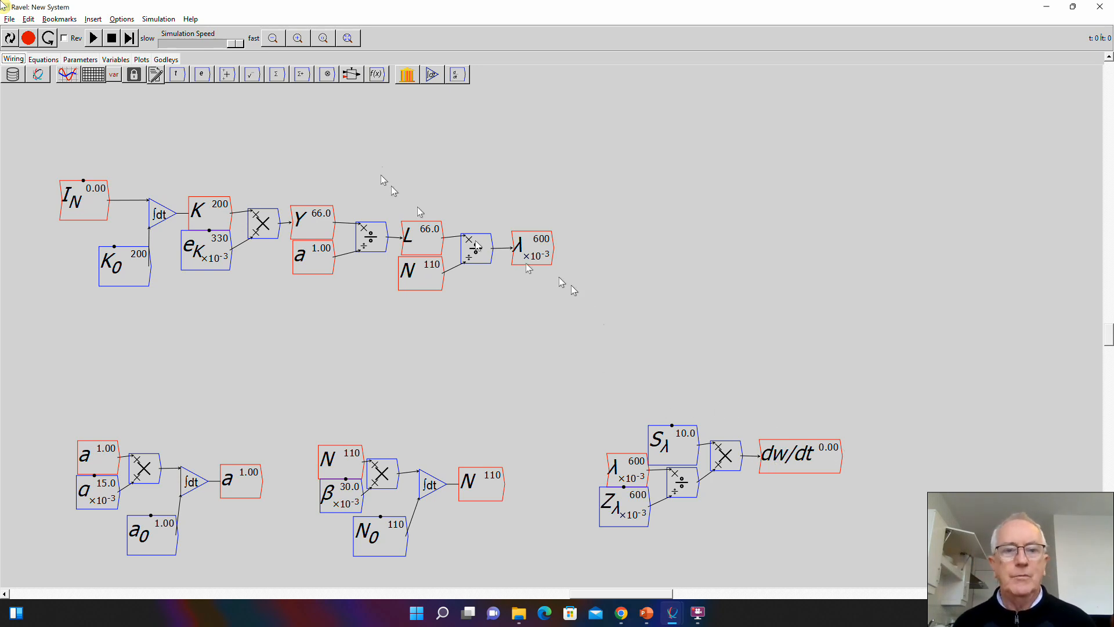
# - Place an integral block in the empty area beyond the employment rate λ and name it w
pyautogui.click(601, 249)
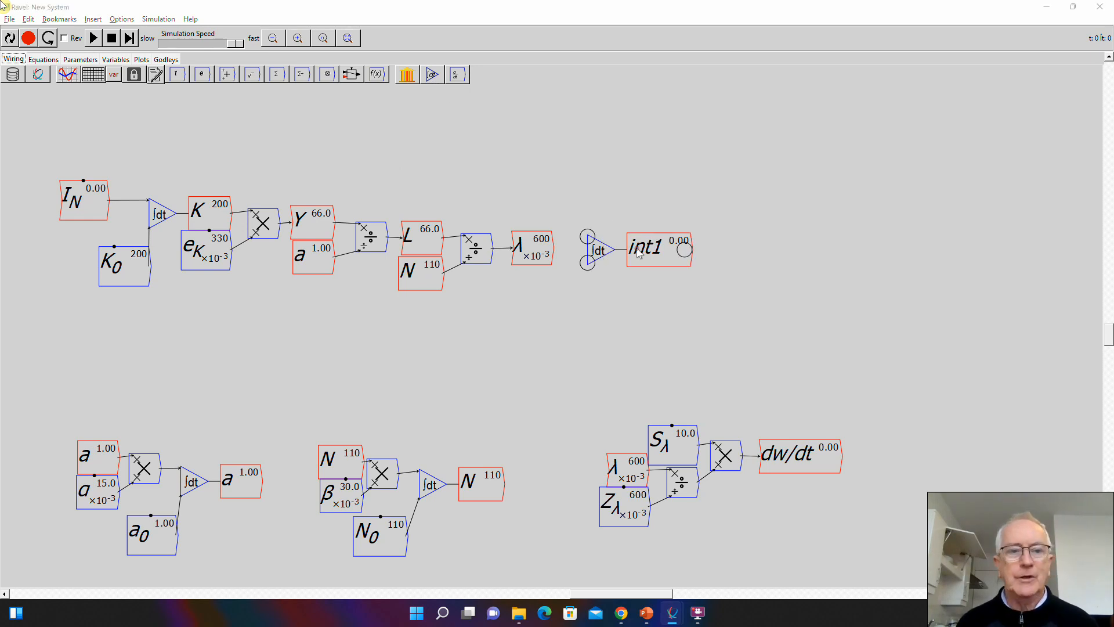
pyautogui.doubleClick(601, 251)
pyautogui.write('w')
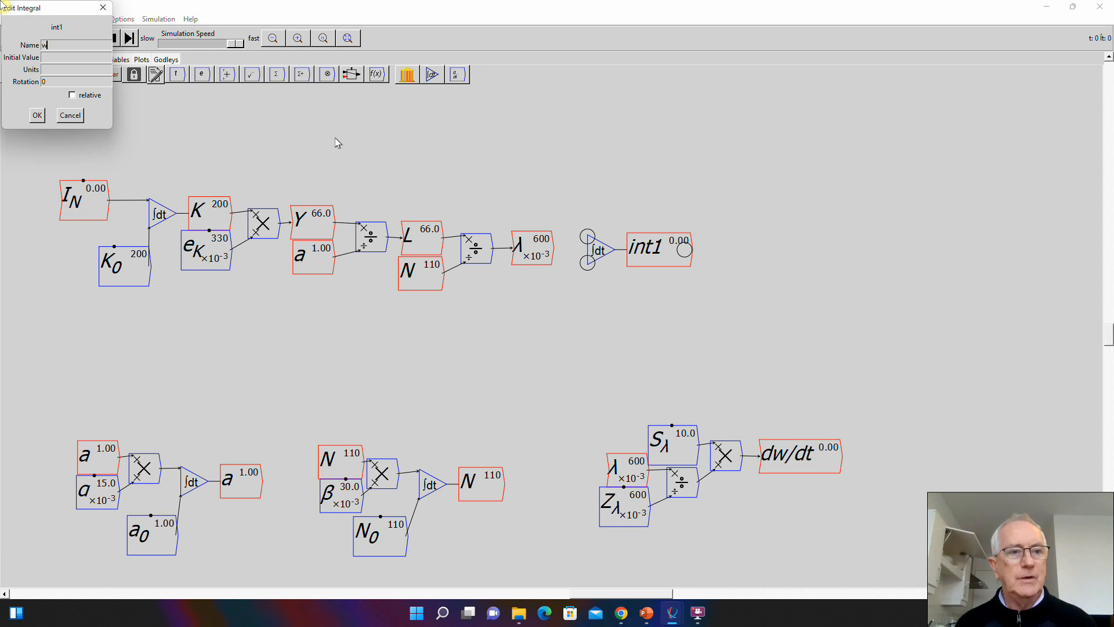
pyautogui.click(37, 116)
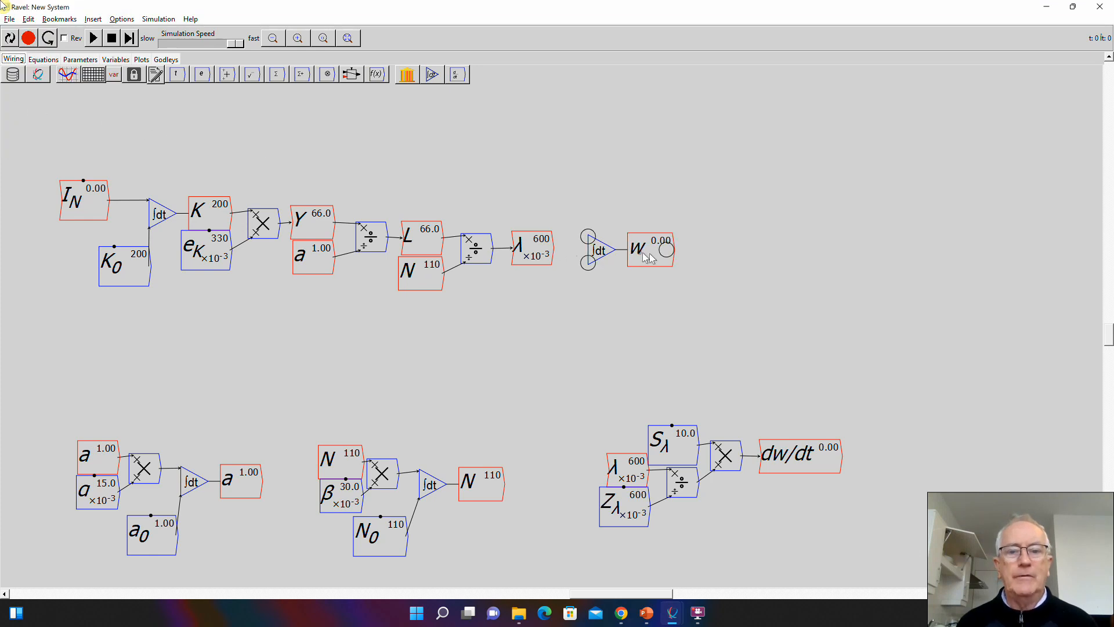
pyautogui.moveTo(600, 252); pyautogui.dragTo(620, 254)
# - Place a copy of dw/dt between λ and the w integral, moving the integral farther along to make room
pyautogui.moveTo(800, 452)
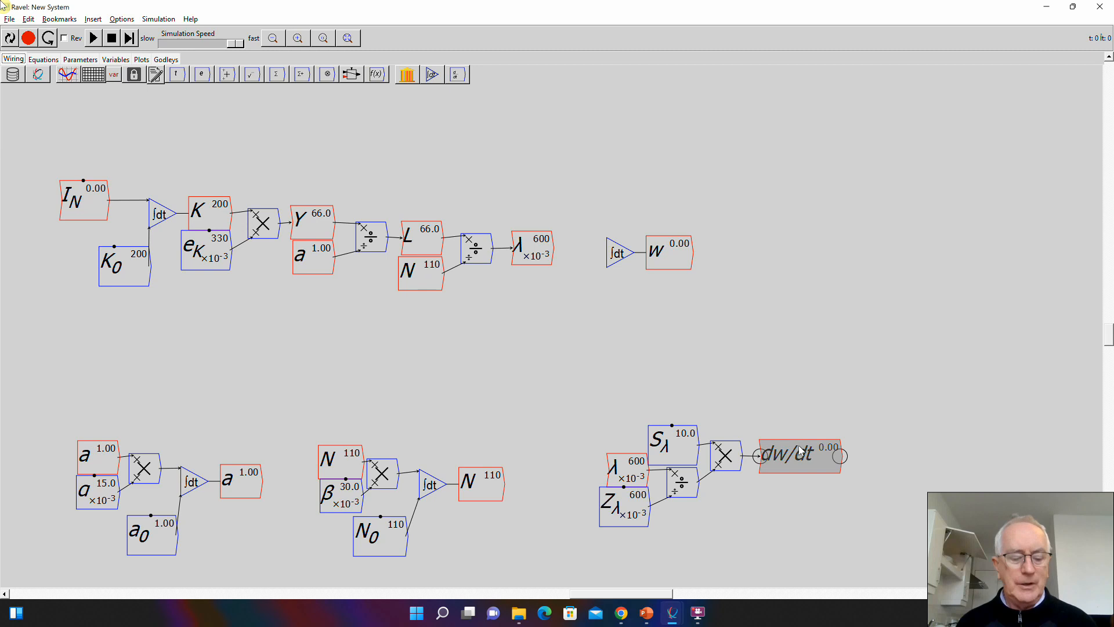
pyautogui.hotkey('ctrl', 'c')
pyautogui.hotkey('ctrl', 'v')
pyautogui.click(616, 208)
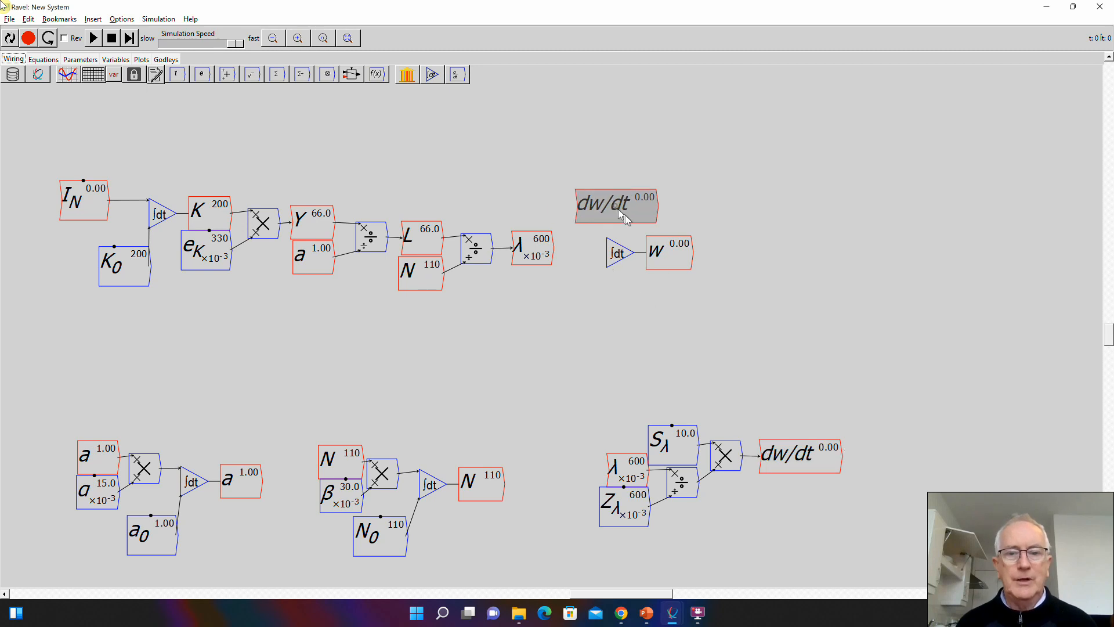
pyautogui.moveTo(628, 204)
pyautogui.mouseDown()
pyautogui.moveTo(654, 208)
pyautogui.moveTo(627, 208)
pyautogui.mouseUp()
pyautogui.moveTo(666, 246); pyautogui.dragTo(724, 250)
pyautogui.moveTo(636, 216); pyautogui.dragTo(635, 231)
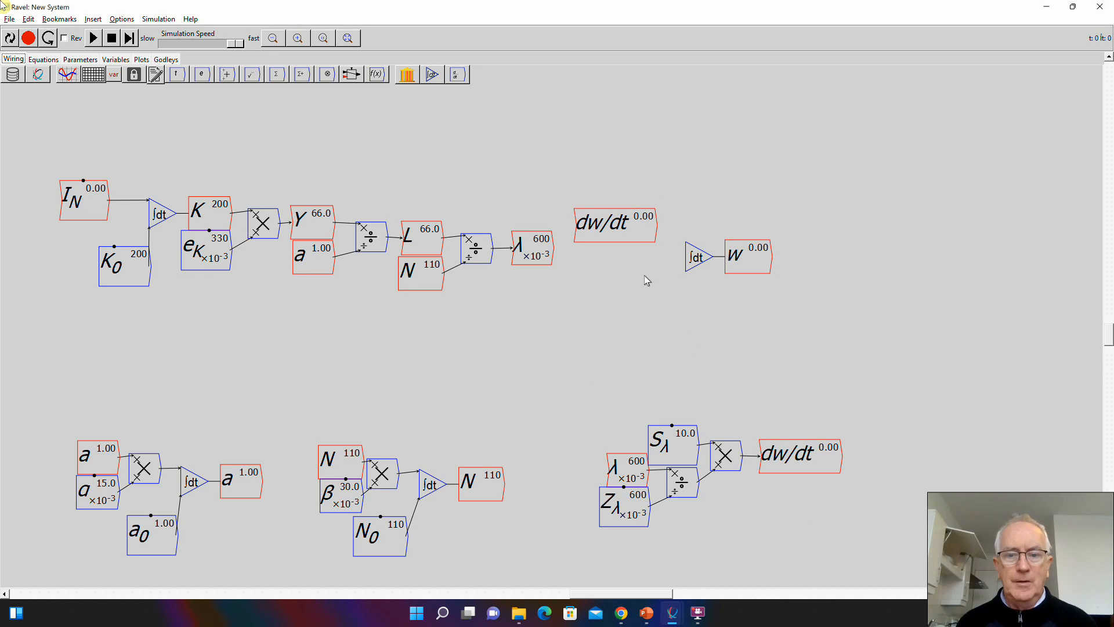
# - Place a copy of w directly beneath the dw/dt copy and shift the w integral to leave space between them
pyautogui.rightClick(749, 259)
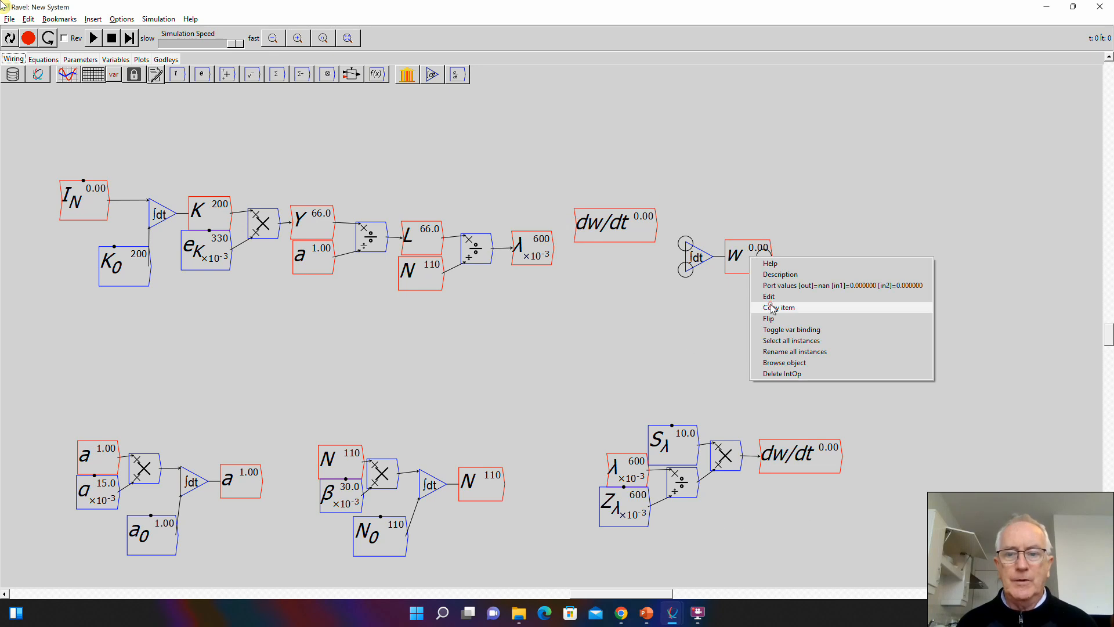
pyautogui.click(777, 308)
pyautogui.click(636, 261)
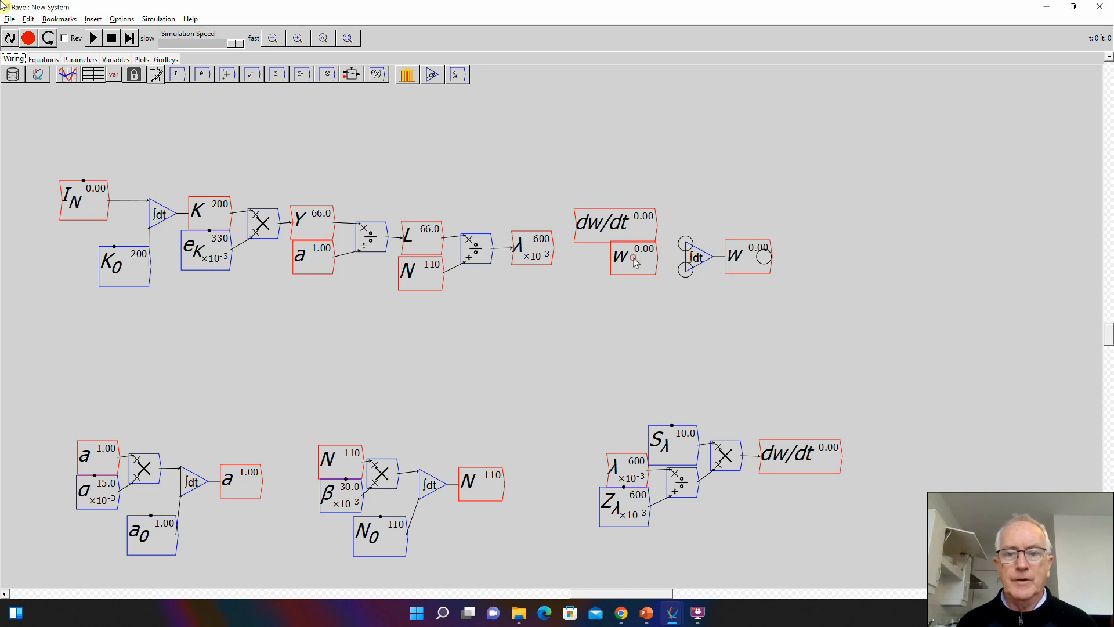
pyautogui.moveTo(738, 262); pyautogui.dragTo(778, 265)
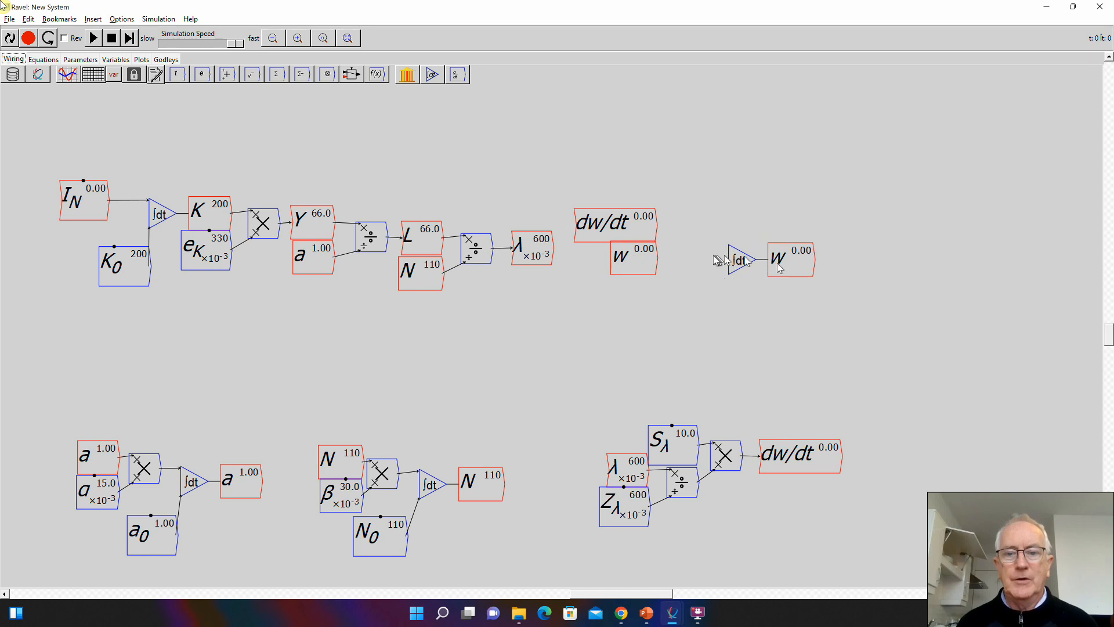
# - Multiply dw/dt by w in a new block and wire its output into the w integral
pyautogui.press('*')
pyautogui.click(679, 243)
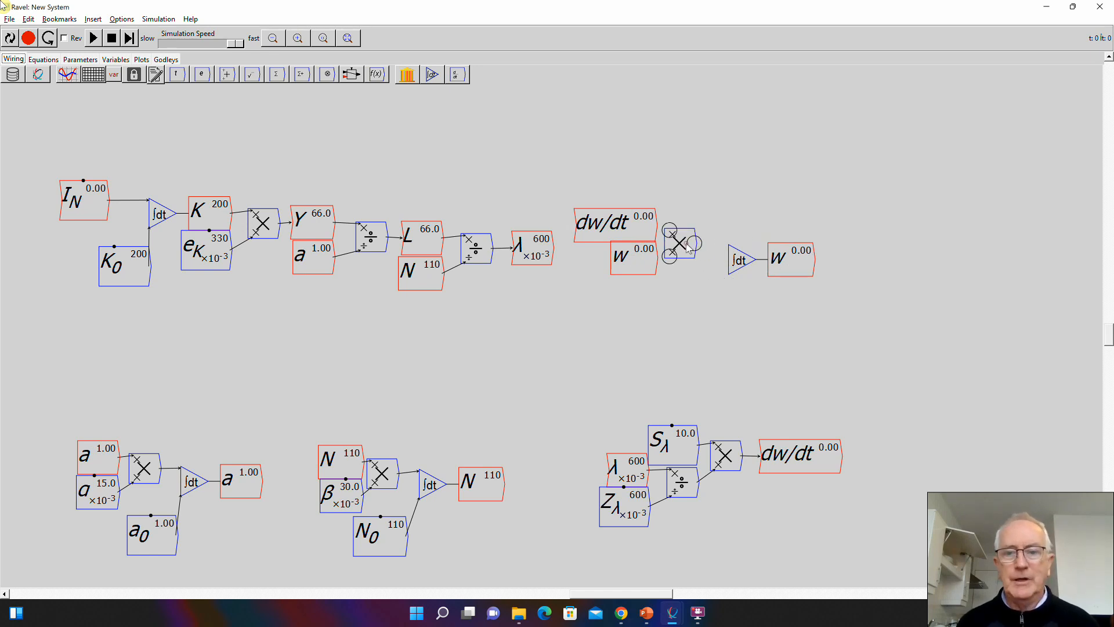
pyautogui.moveTo(685, 243)
pyautogui.mouseDown()
pyautogui.moveTo(697, 241)
pyautogui.moveTo(677, 226)
pyautogui.moveTo(682, 253)
pyautogui.moveTo(729, 256)
pyautogui.mouseUp()
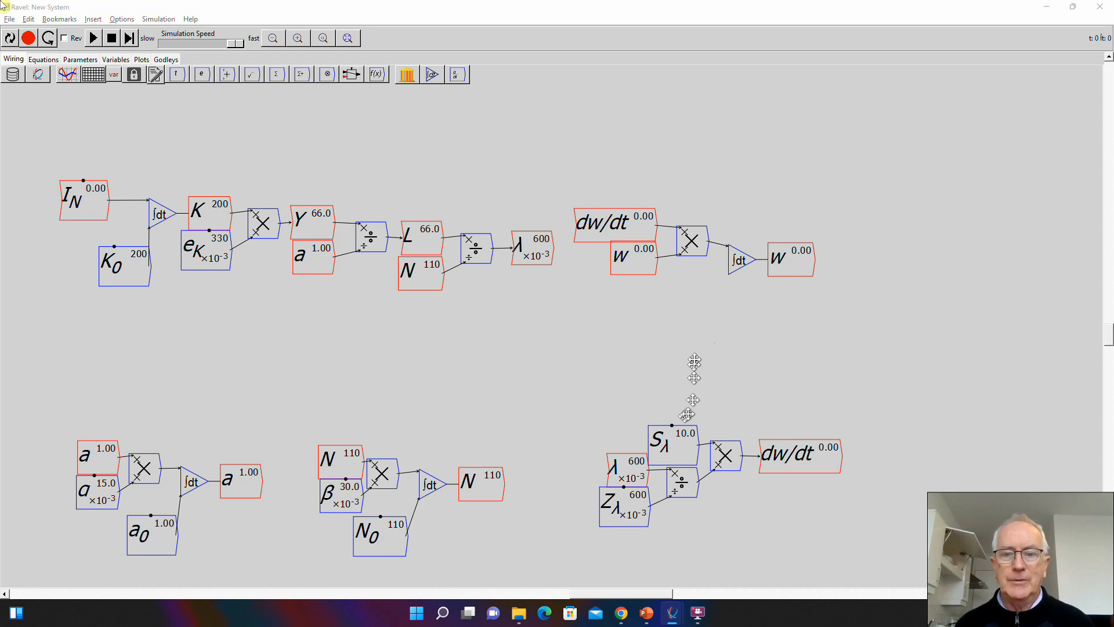
# - Create a parameter named w_0 in the empty area below the w integral with an initial value of 0.7
pyautogui.click(734, 346)
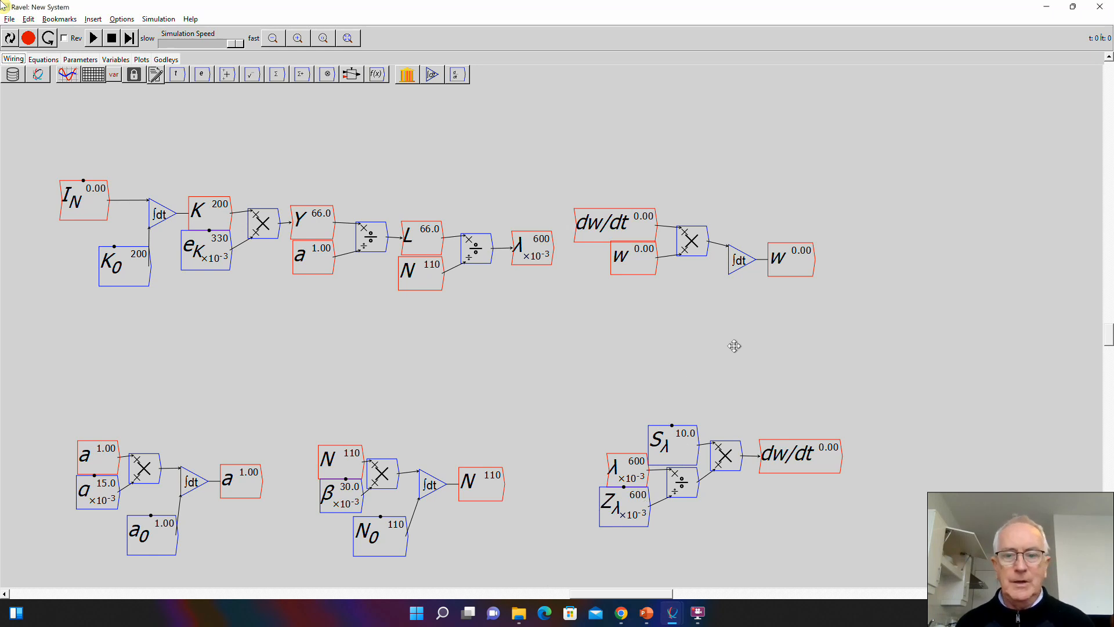
pyautogui.press('ctrl')
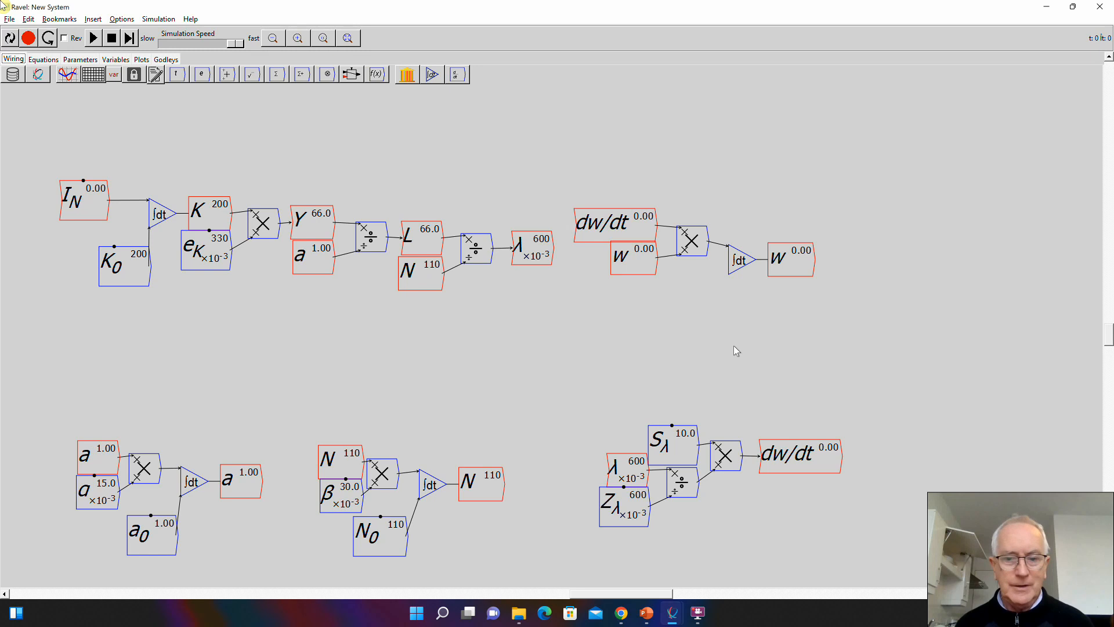
pyautogui.write('w_0')
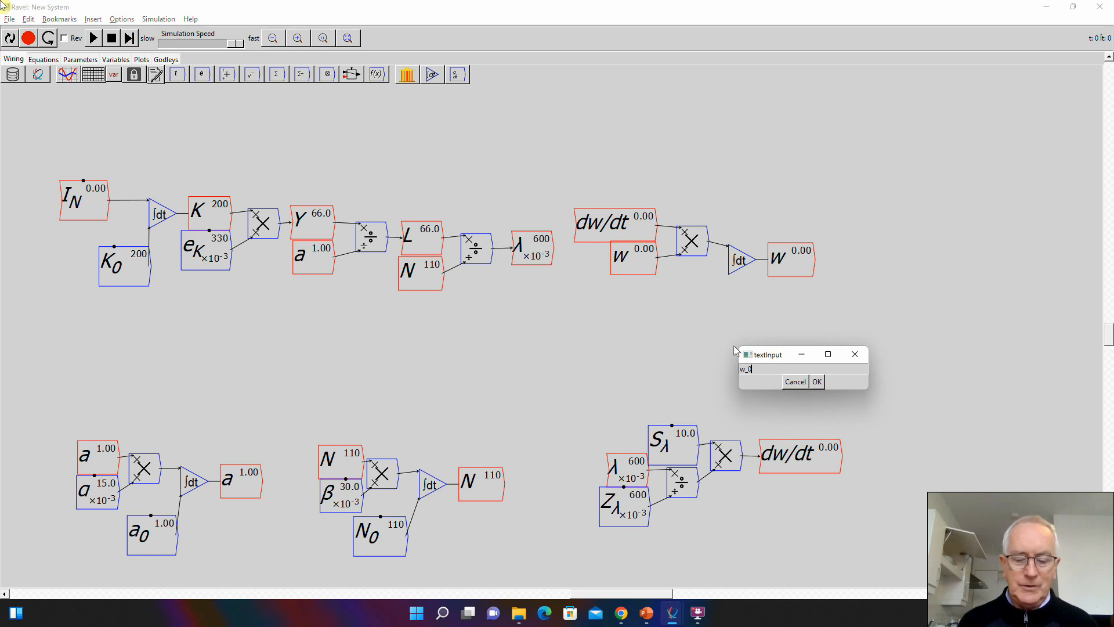
pyautogui.press('Return')
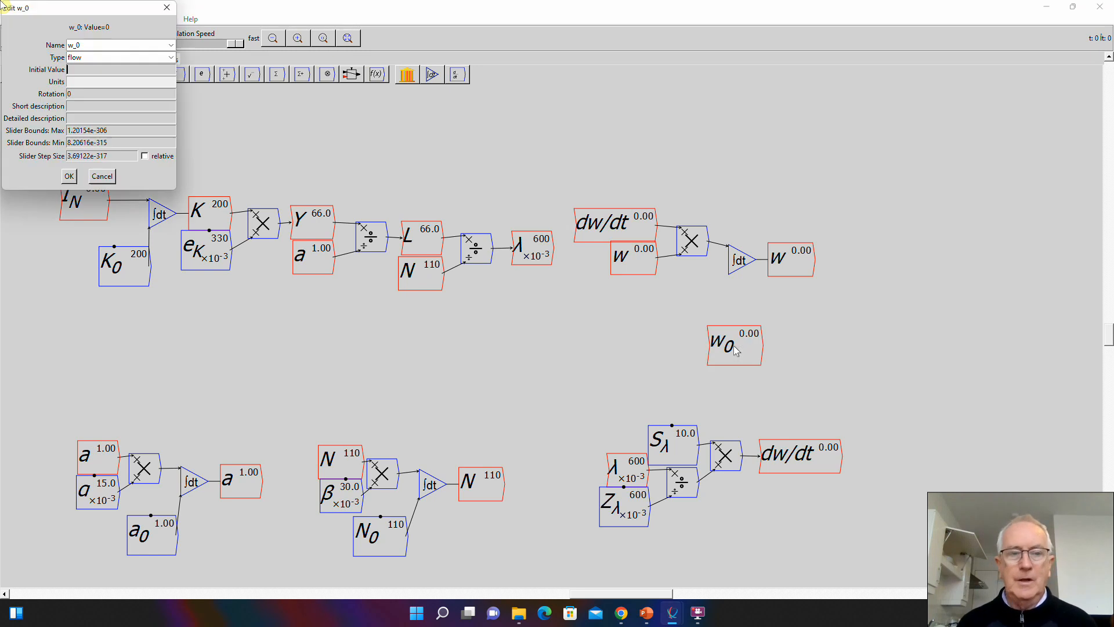
pyautogui.click(171, 57)
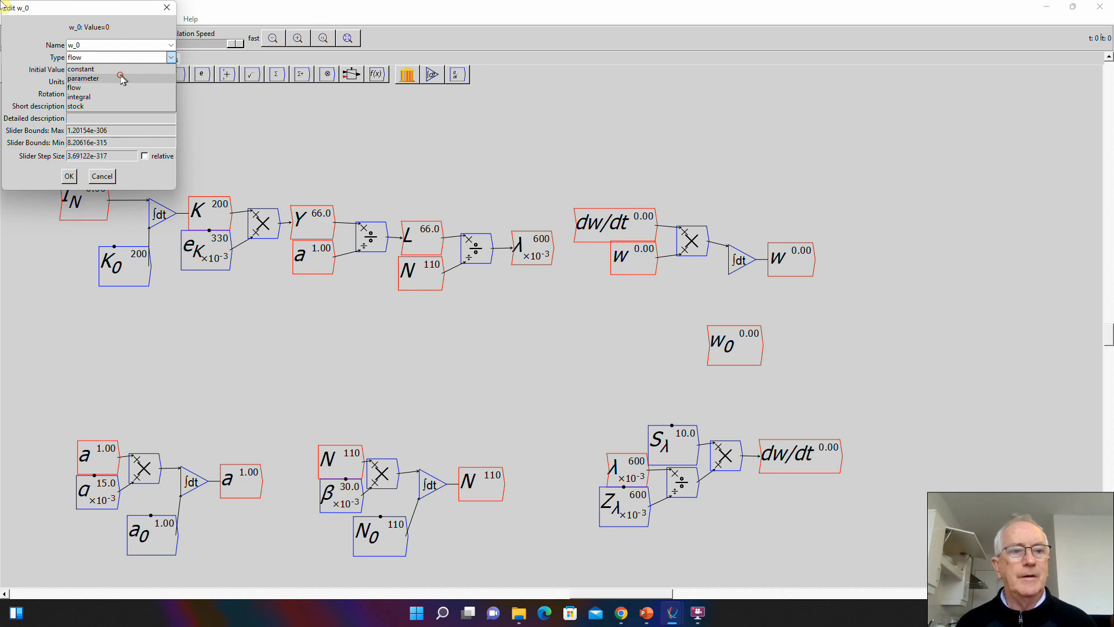
pyautogui.click(102, 69)
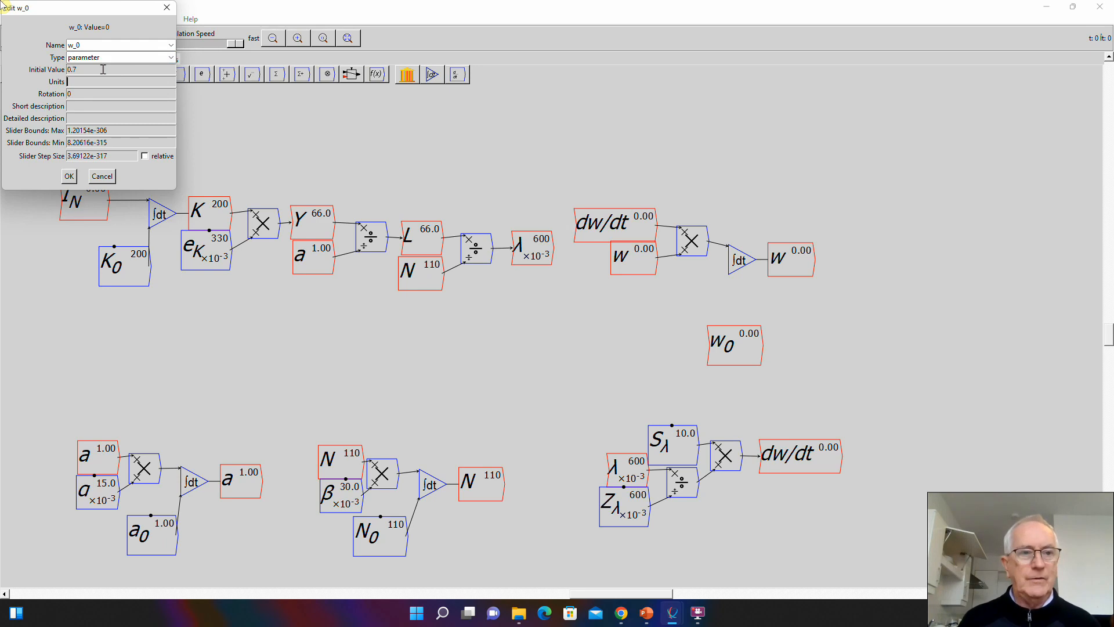
# - Set w_0's slider bounds to maximum 1 and minimum 0.1 with step .01, and wire it in as the w integral's initial value
pyautogui.press('Tab')
pyautogui.write('1')
pyautogui.press('Tab')
pyautogui.write('0')
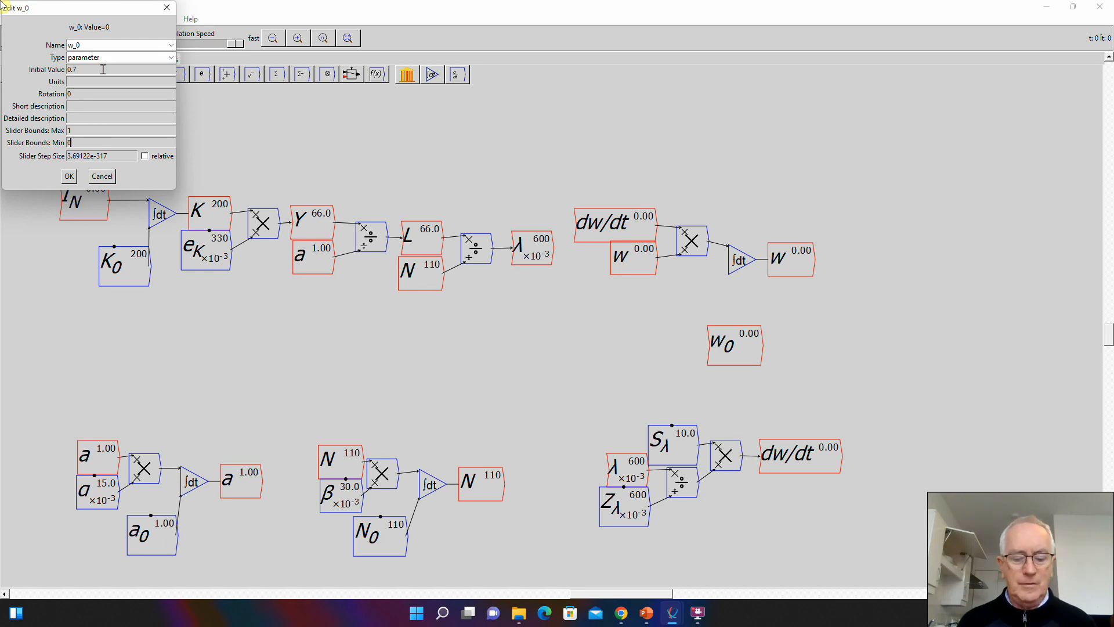
pyautogui.write('.1')
pyautogui.press('Tab')
pyautogui.write('.')
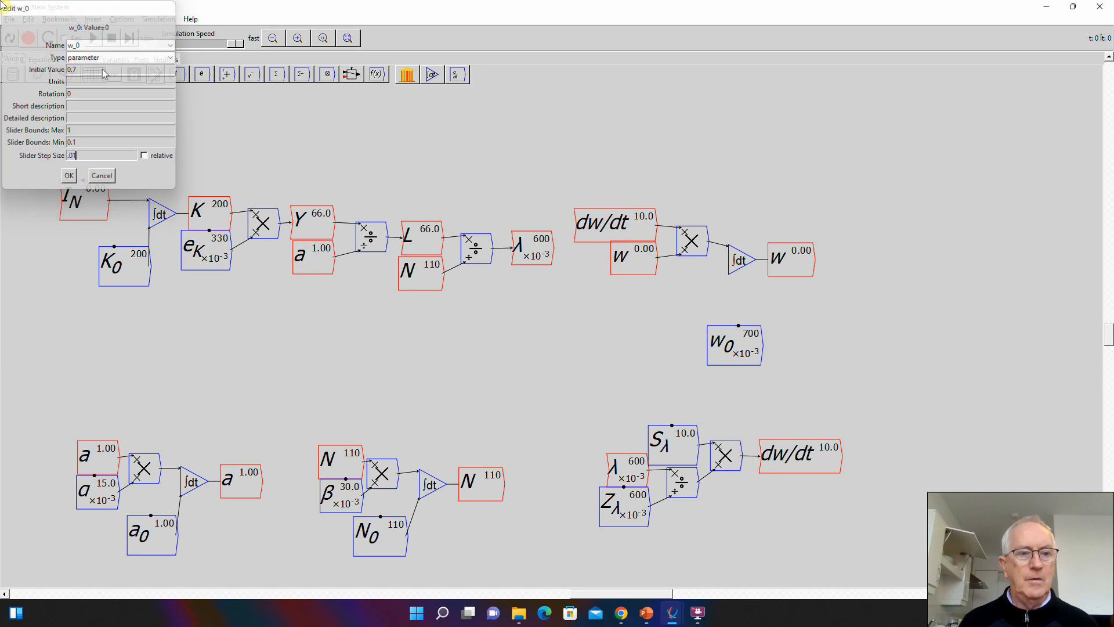
pyautogui.press('Return')
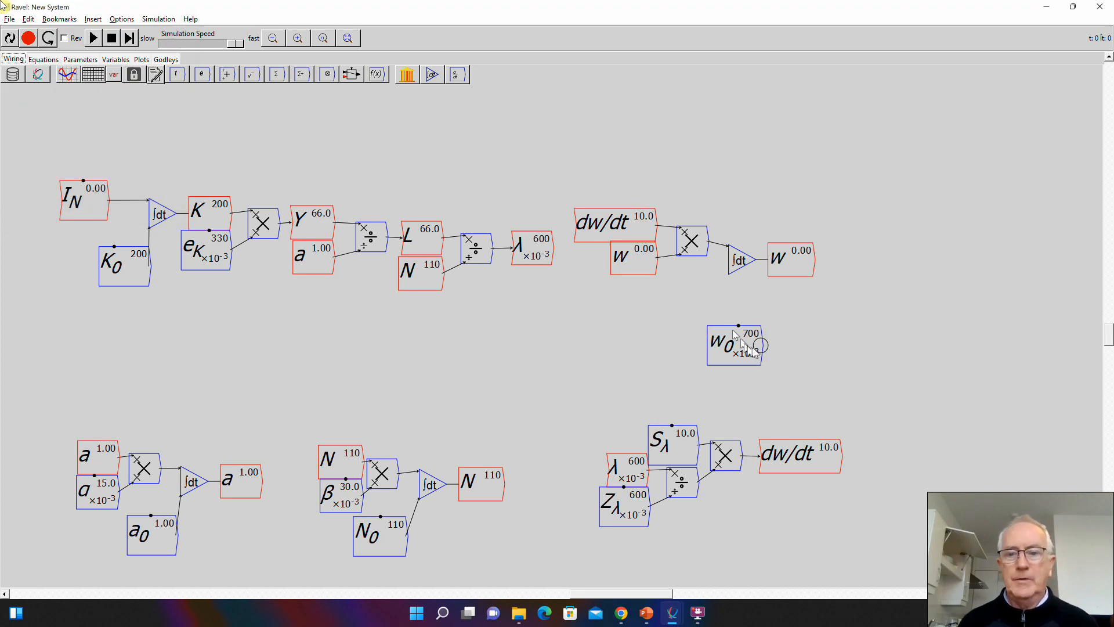
pyautogui.moveTo(761, 345); pyautogui.dragTo(686, 289)
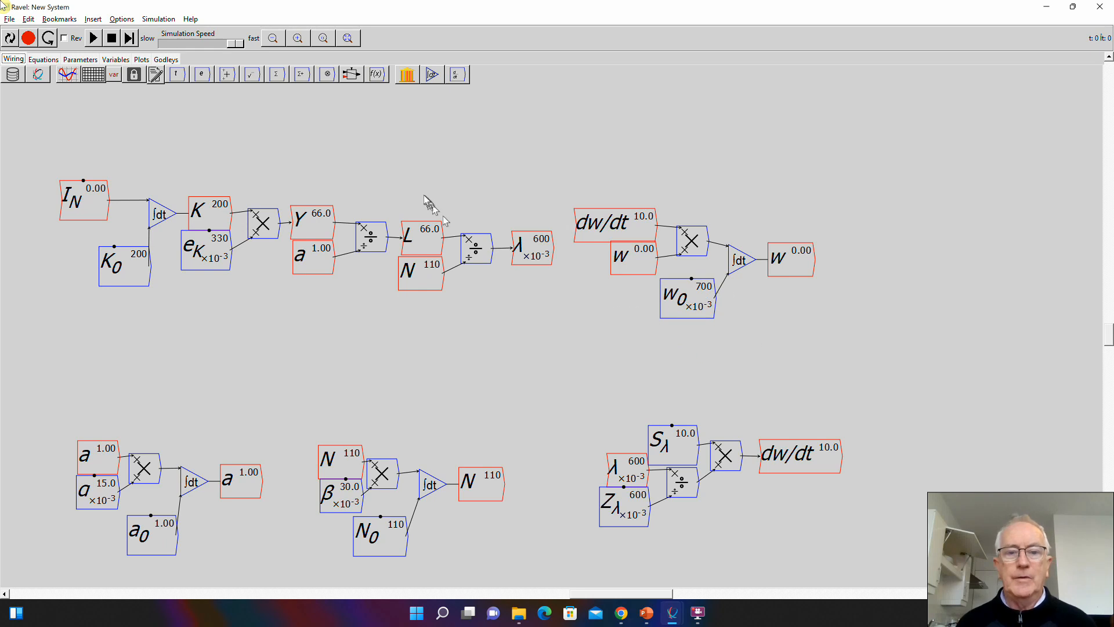
# - Place a copy of L directly above the w integral's output and multiply L by w in a new block
pyautogui.hotkey('ctrl', 'c')
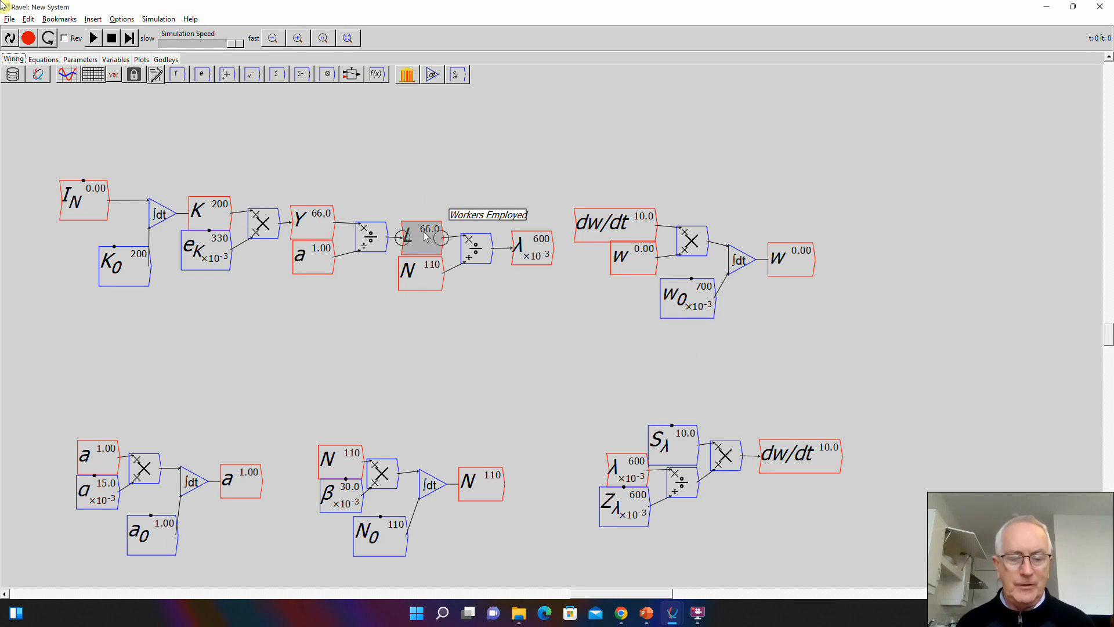
pyautogui.hotkey('ctrl', 'v')
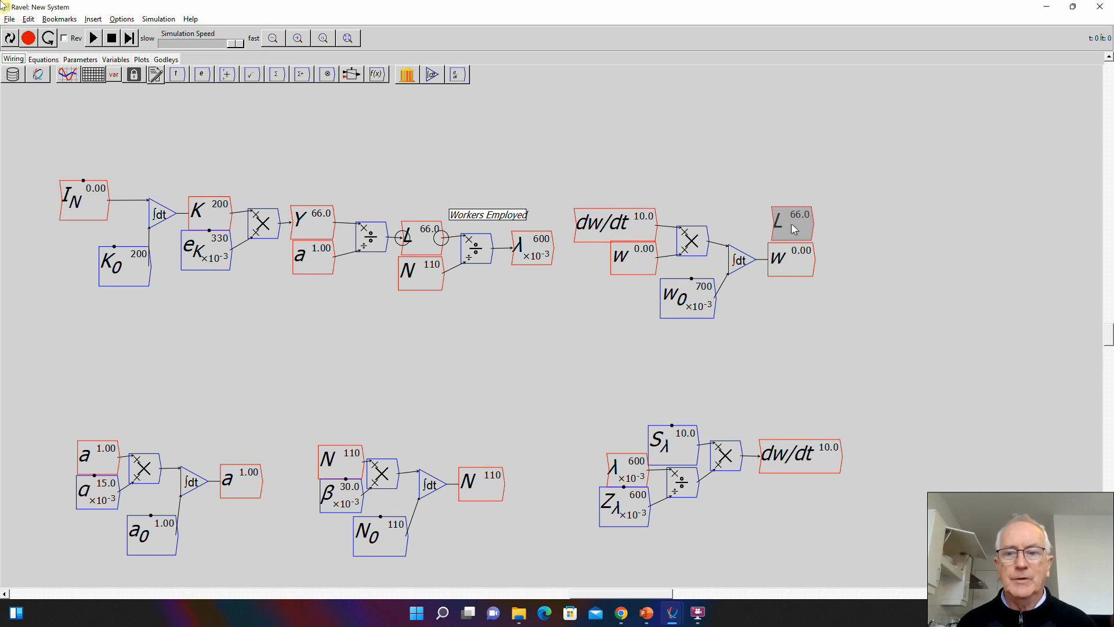
pyautogui.click(793, 224)
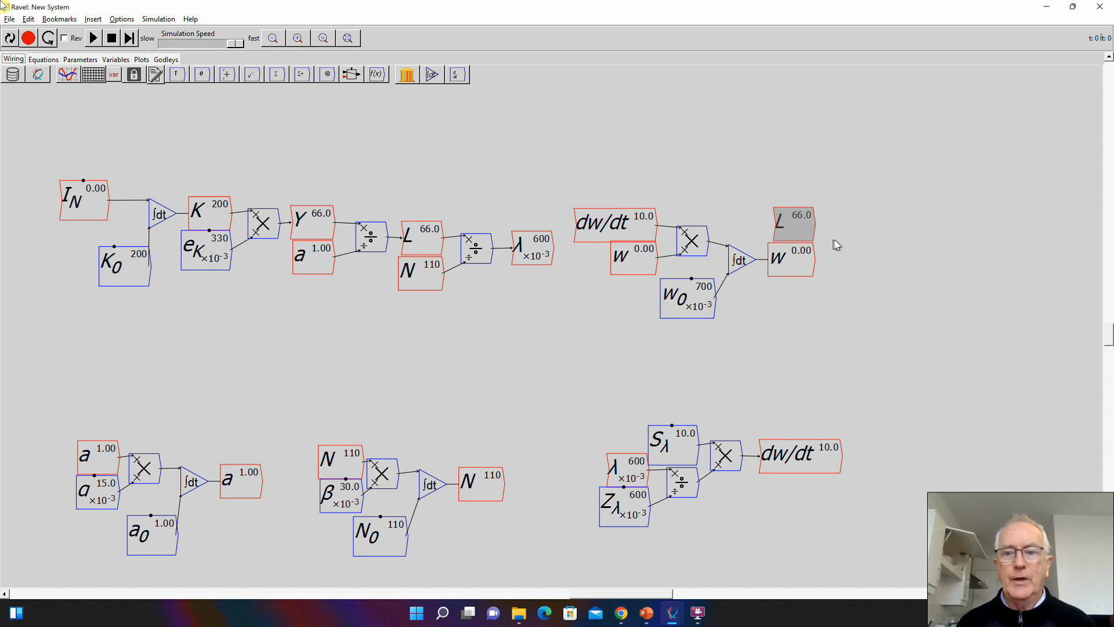
pyautogui.press('*')
pyautogui.click(842, 242)
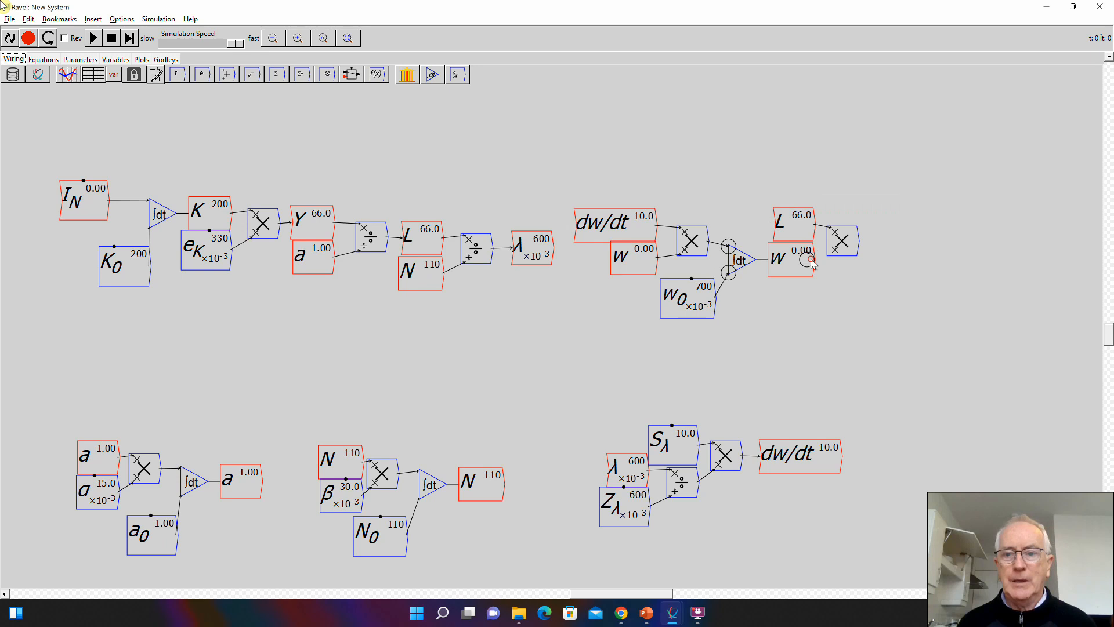
pyautogui.moveTo(815, 224); pyautogui.dragTo(836, 255)
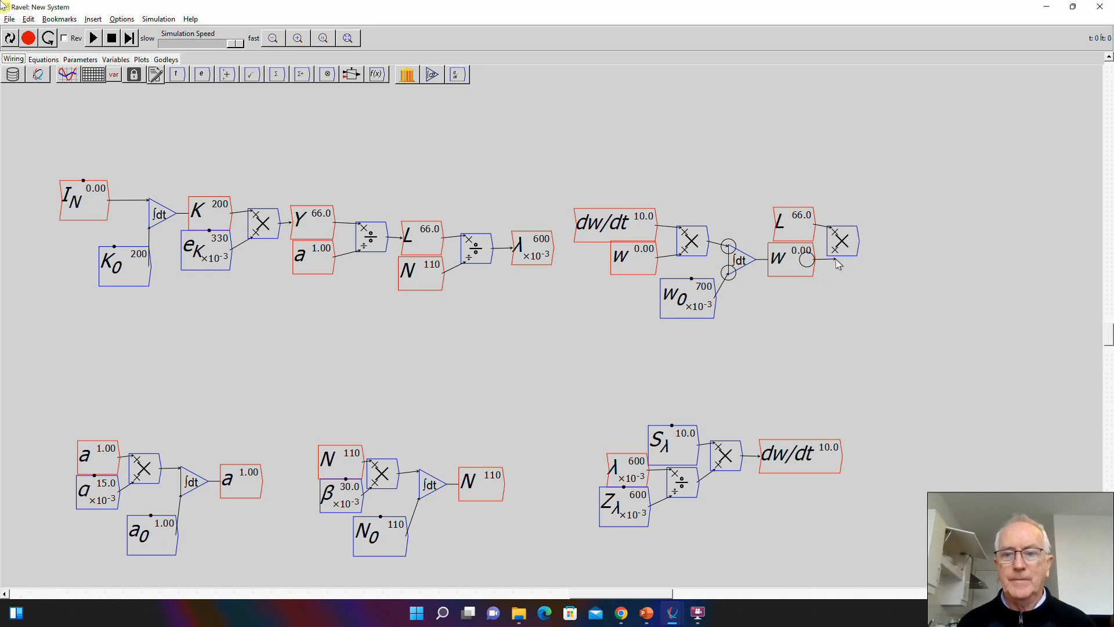
# - Create a flow variable named W beside the L times w block and wire the product into it
pyautogui.write('W')
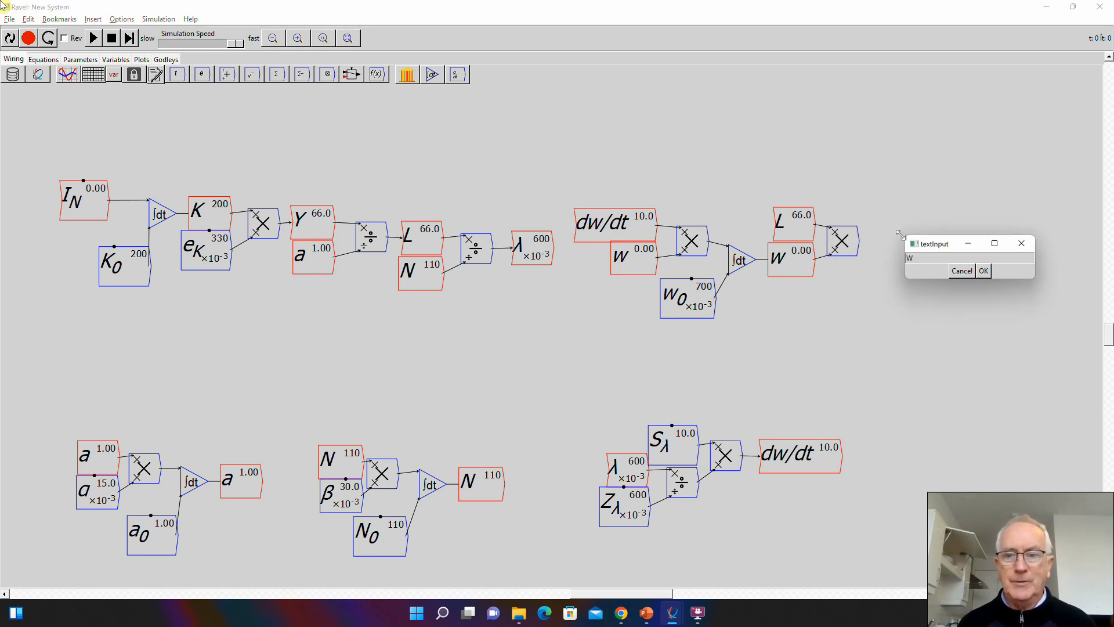
pyautogui.press('Return')
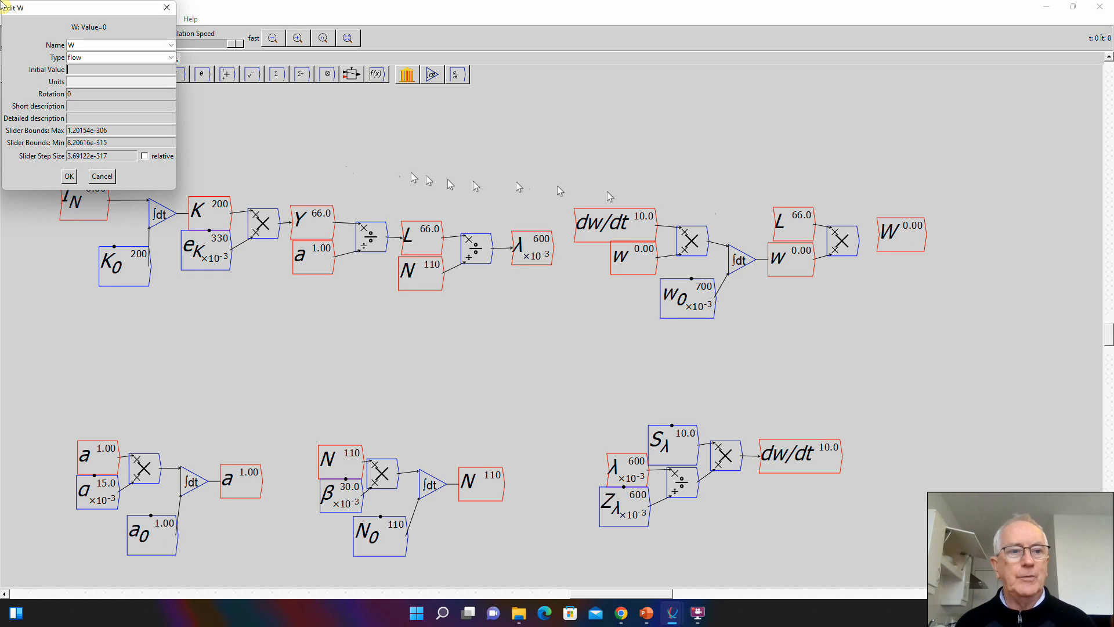
pyautogui.click(69, 175)
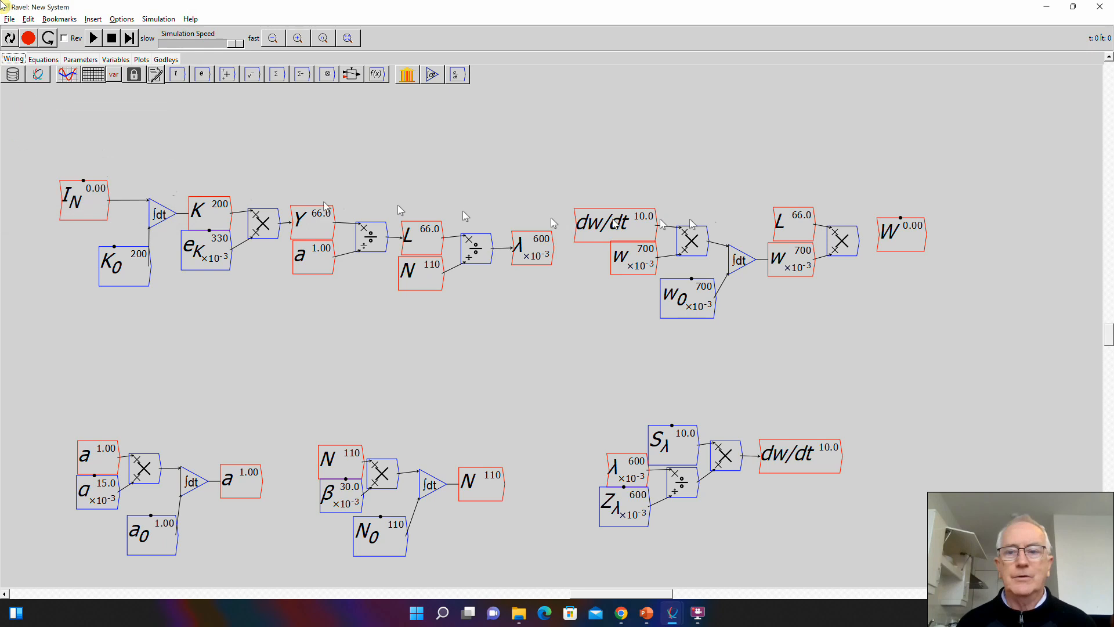
pyautogui.moveTo(857, 241); pyautogui.dragTo(895, 248)
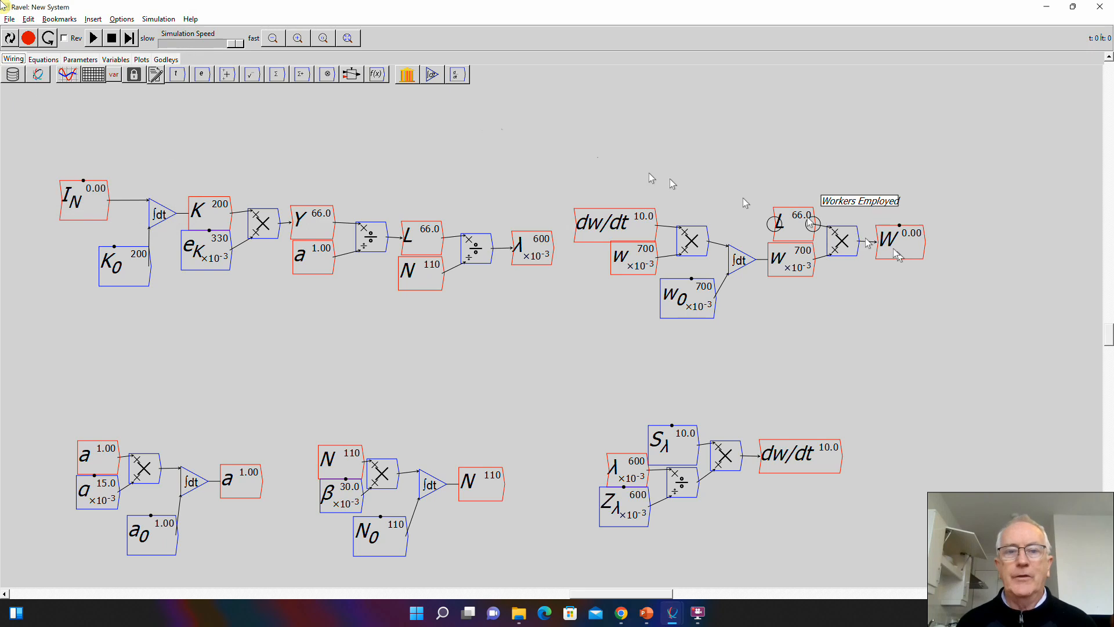
# - Bring up the Banking Sector Godley table for editing and add a flow row named Pay wages below Initial Conditions
pyautogui.click(347, 38)
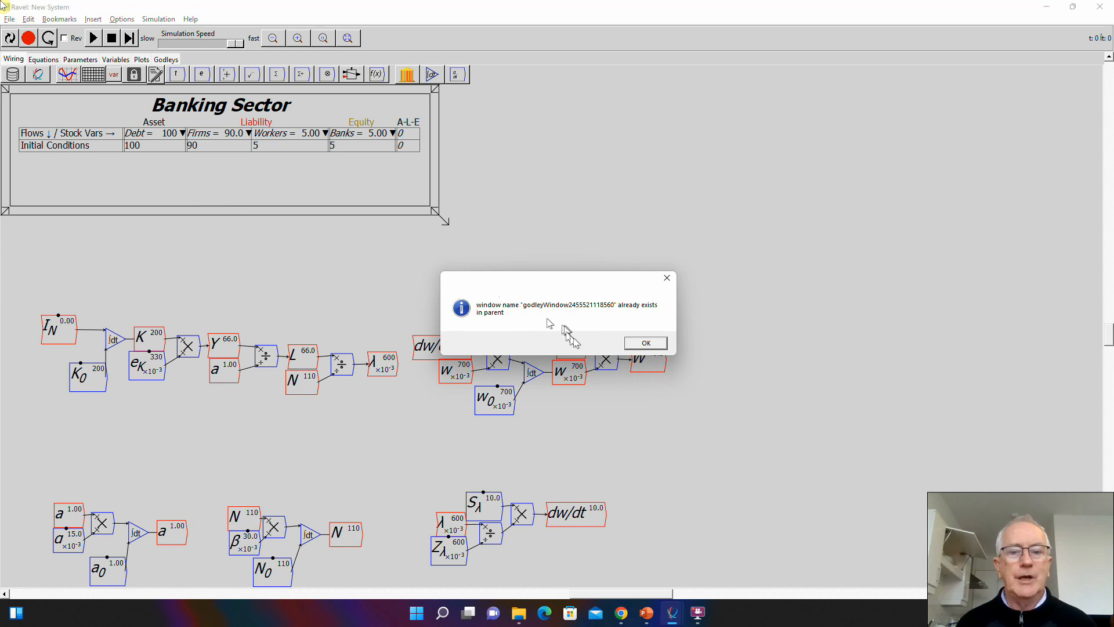
pyautogui.click(634, 347)
pyautogui.hotkey('alt', 'Tab')
pyautogui.hotkey('alt', 'Tab')
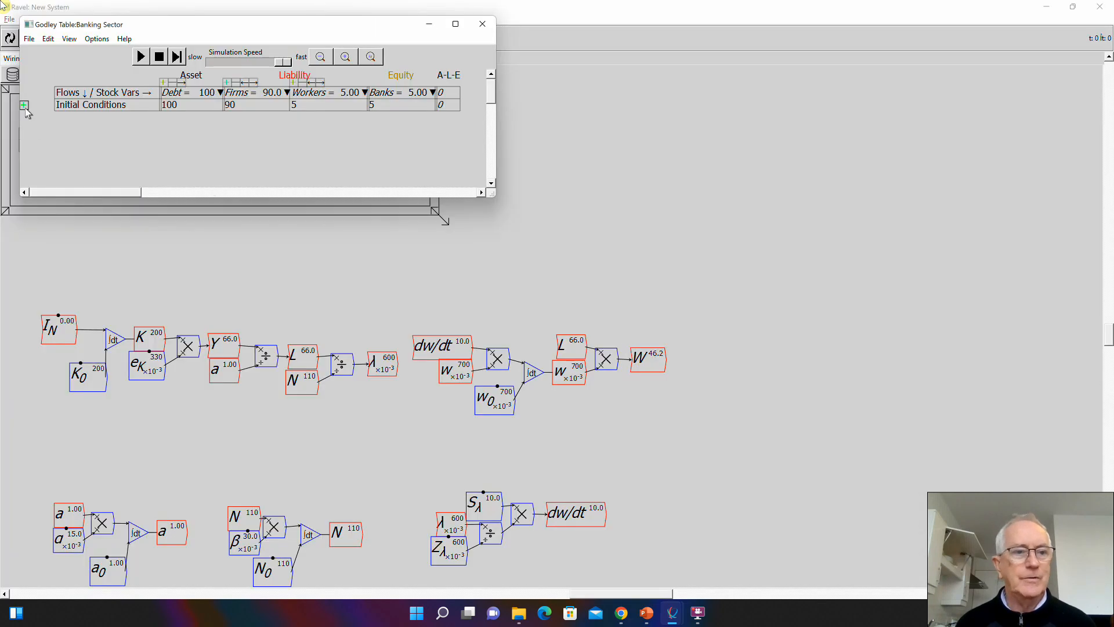
pyautogui.click(25, 107)
pyautogui.click(85, 120)
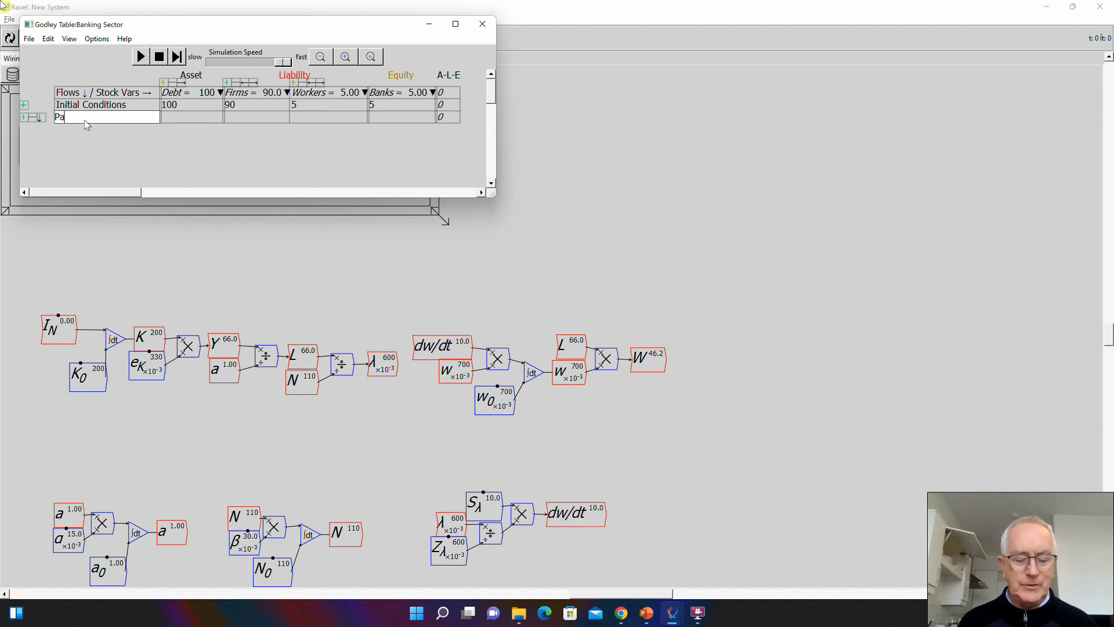
pyautogui.write('Pay')
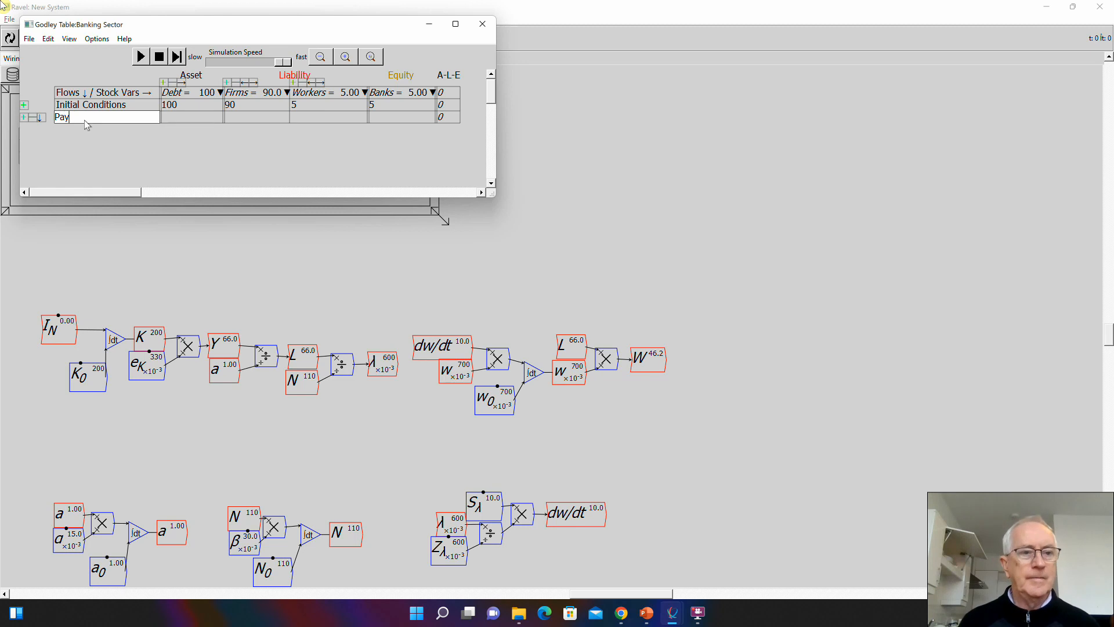
pyautogui.write(' wages')
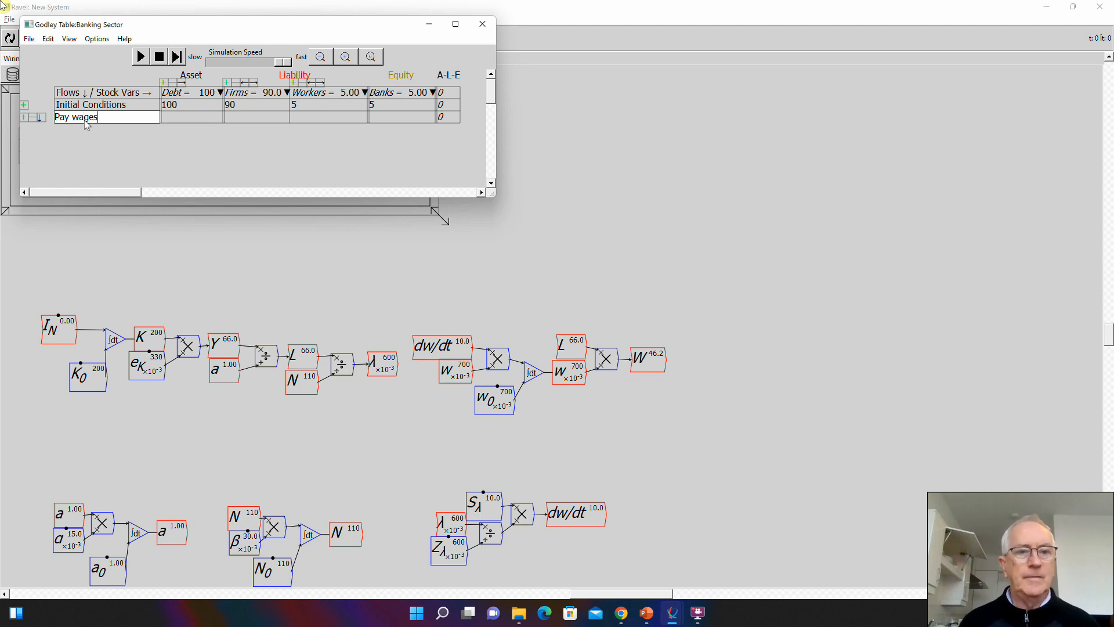
# - Fill the Pay wages row with -W under Firms and W under Workers
pyautogui.click(257, 116)
pyautogui.write('-W')
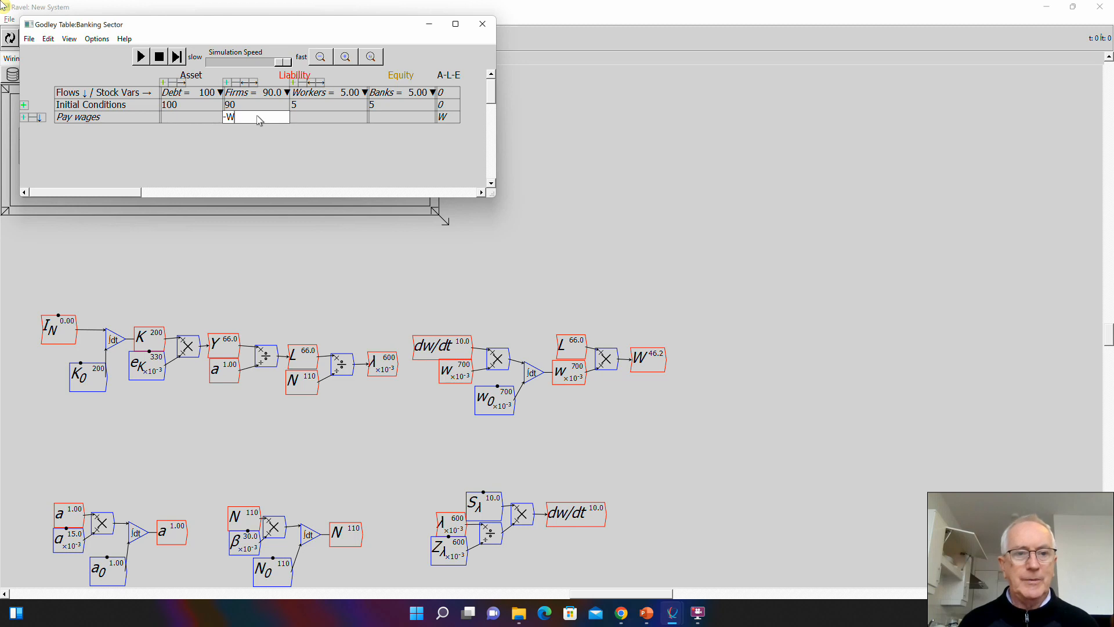
pyautogui.click(324, 119)
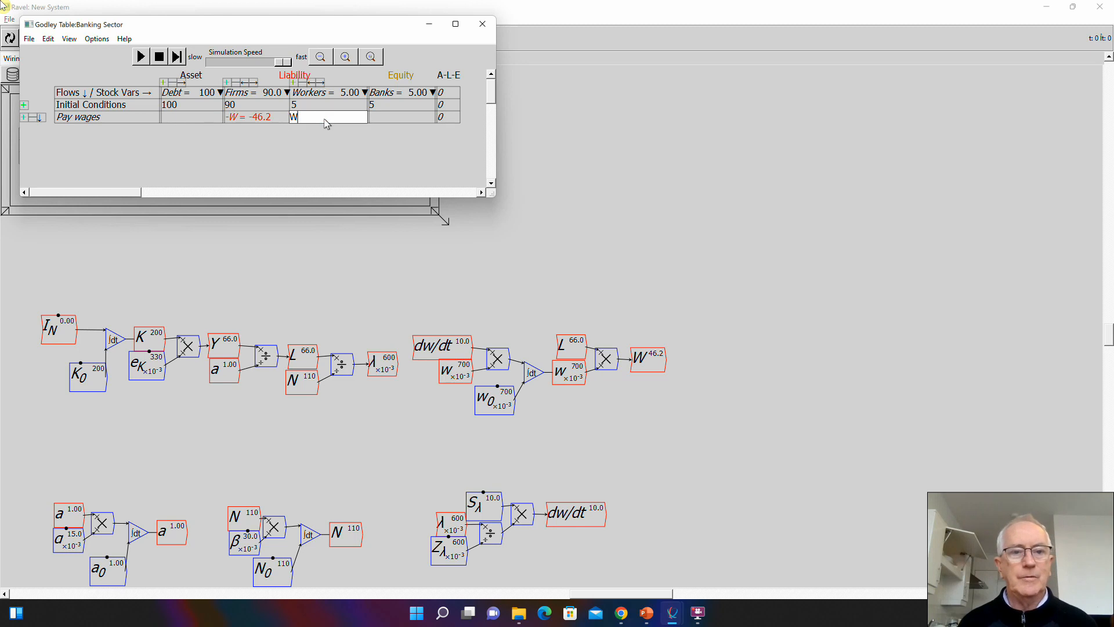
pyautogui.click(328, 144)
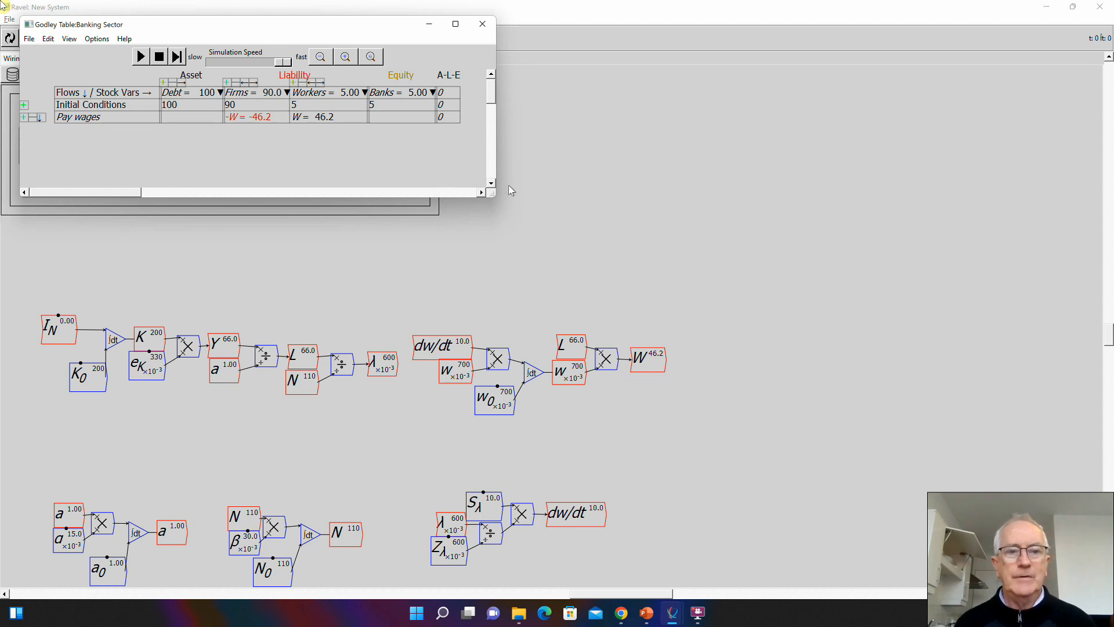
# - Add a flow row named Consumption by workers below Pay wages in the Godley table
pyautogui.click(23, 117)
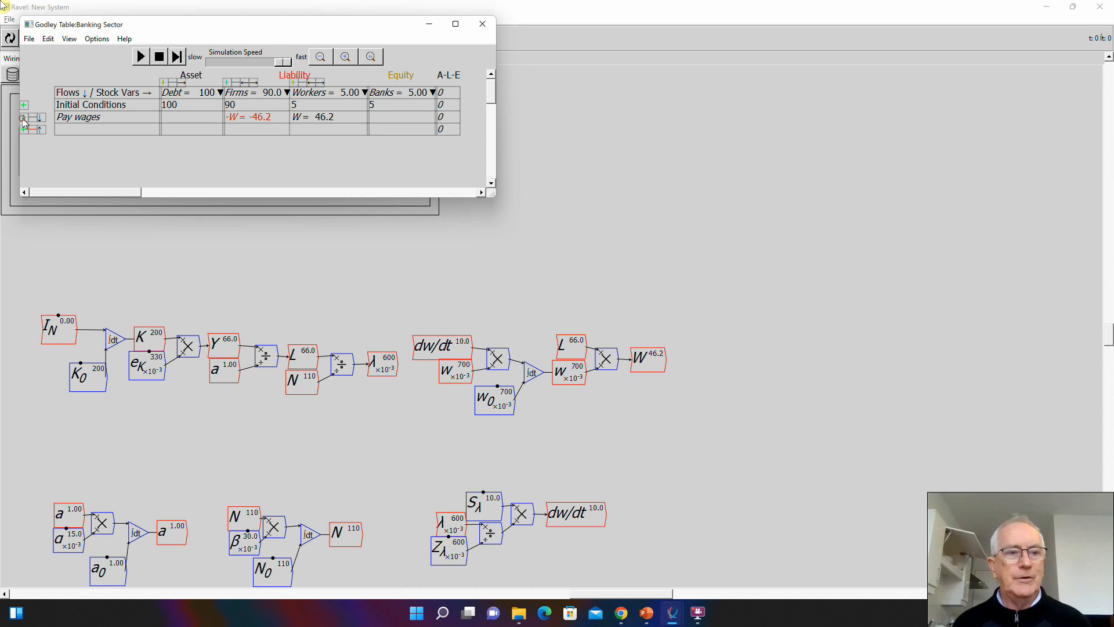
pyautogui.click(64, 131)
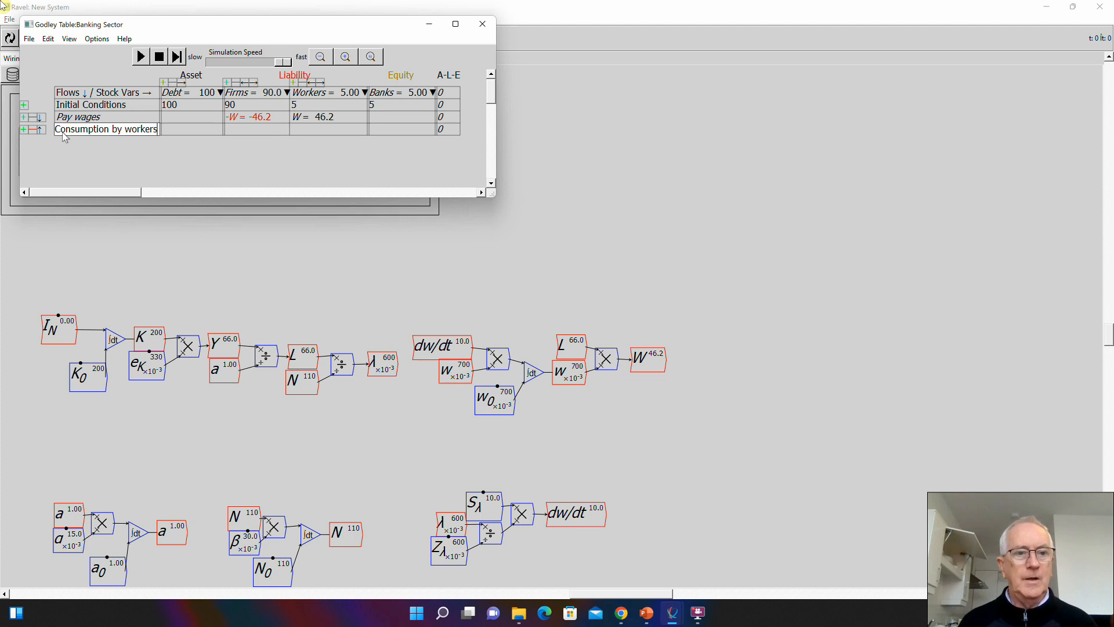
pyautogui.write('Consumption by workers')
# - Fill the Consumption by workers row with -C_W under Workers and C_W under Firms
pyautogui.click(326, 129)
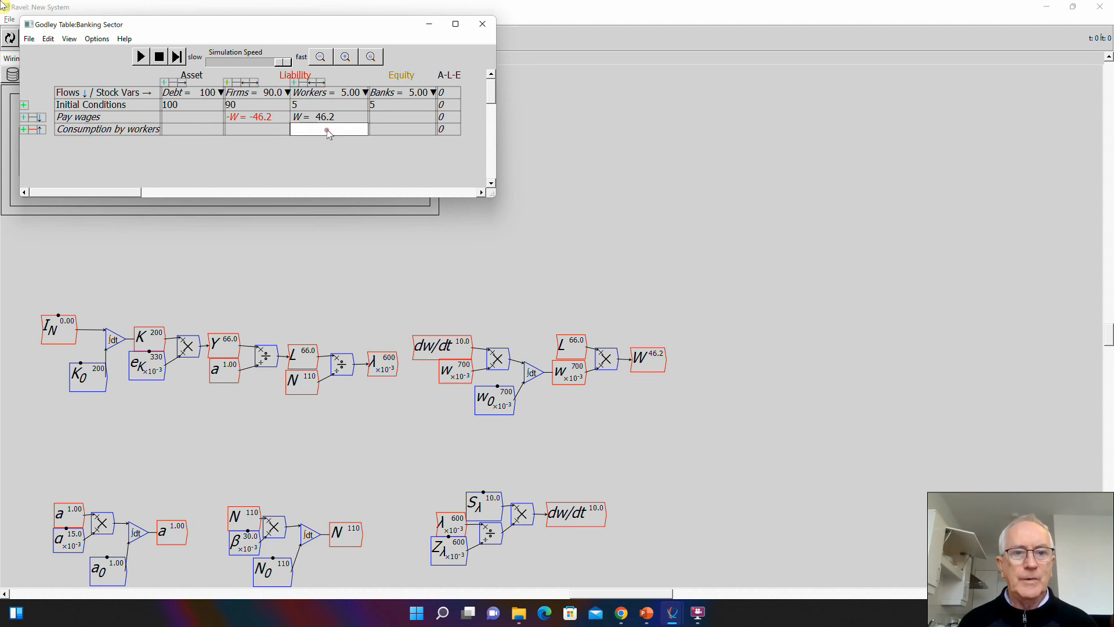
pyautogui.write('-C-W')
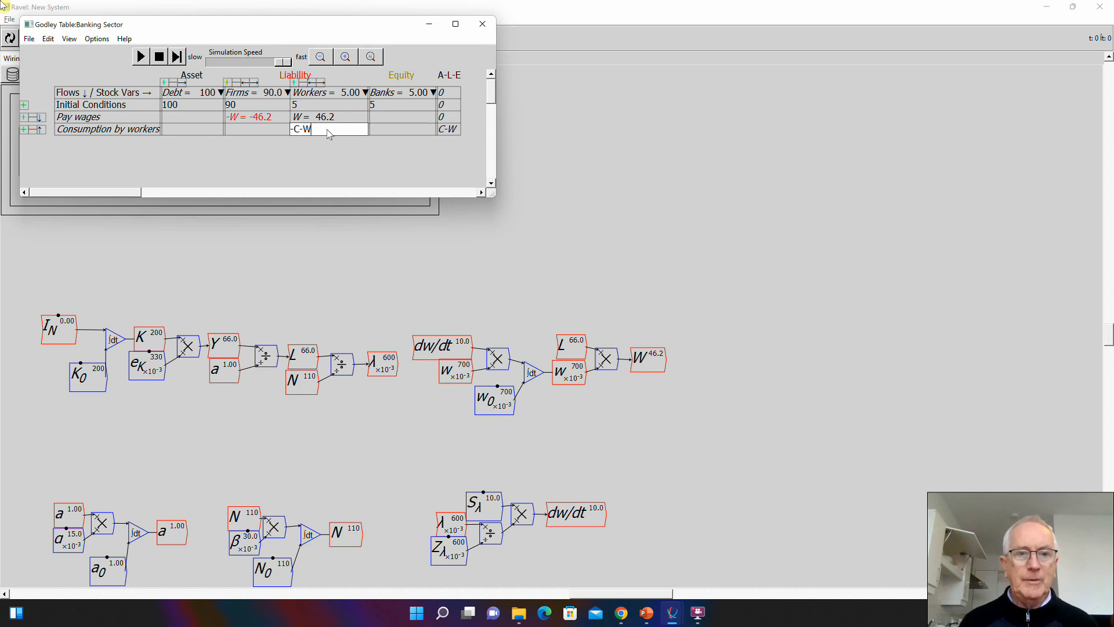
pyautogui.press('BackSpace')
pyautogui.press('BackSpace')
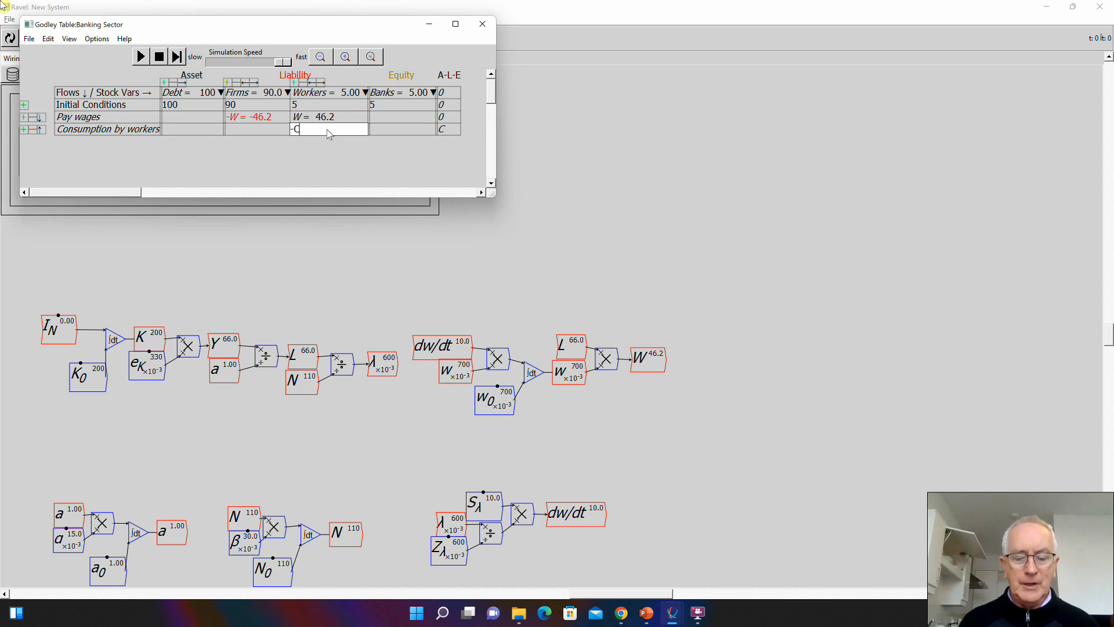
pyautogui.write('_W')
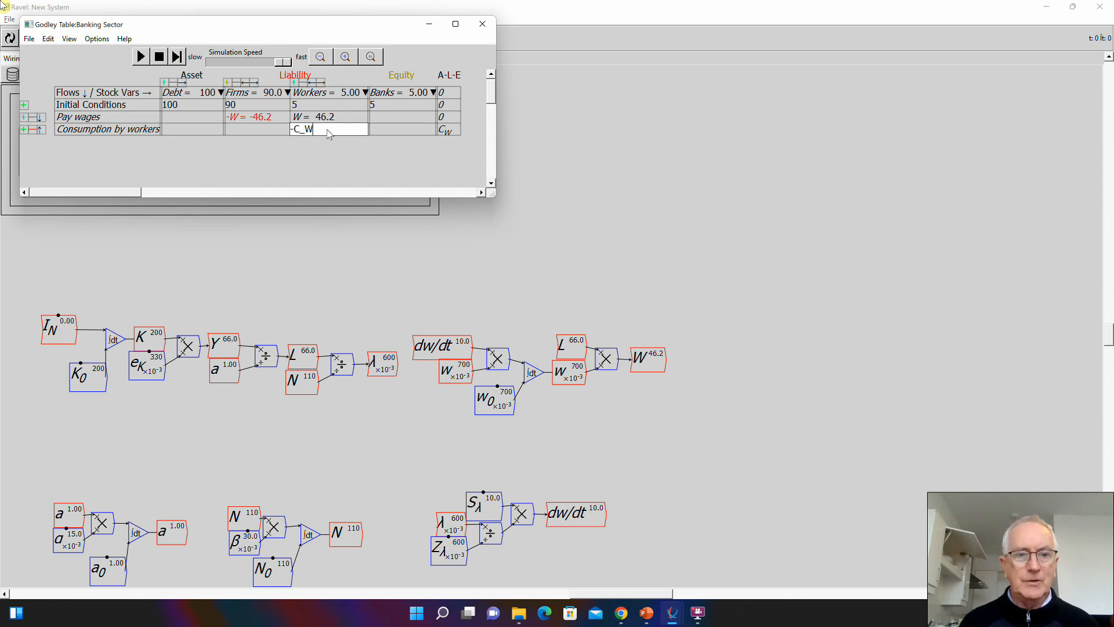
pyautogui.click(232, 133)
pyautogui.write('C_W')
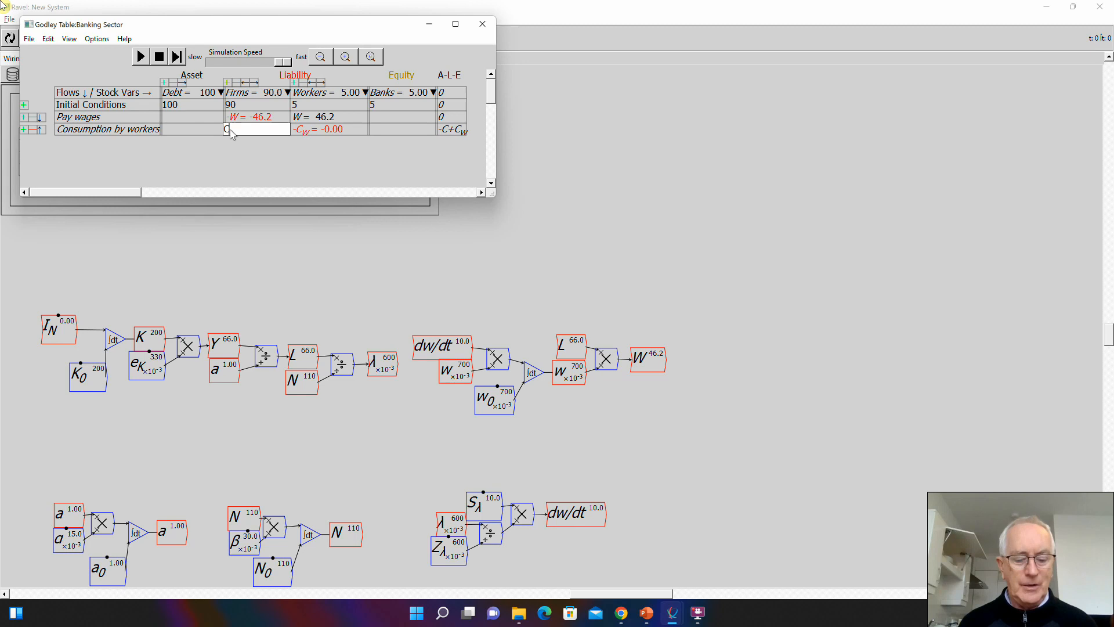
pyautogui.click(239, 156)
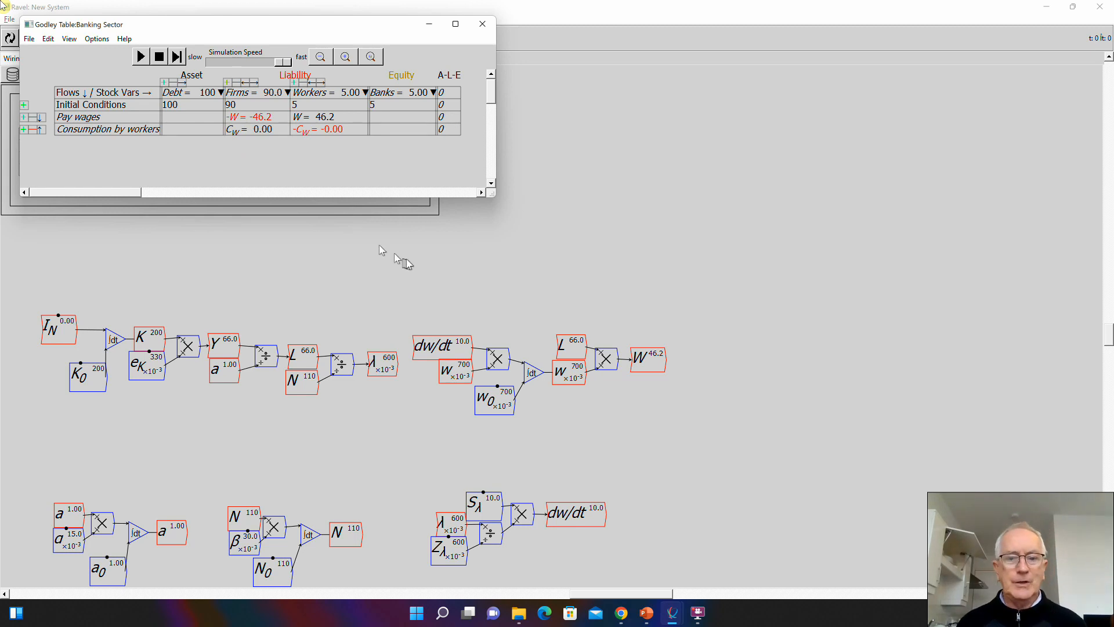
# - Return to the main model window, take it out of full-screen size and place it to leave free space beside it
pyautogui.click(334, 241)
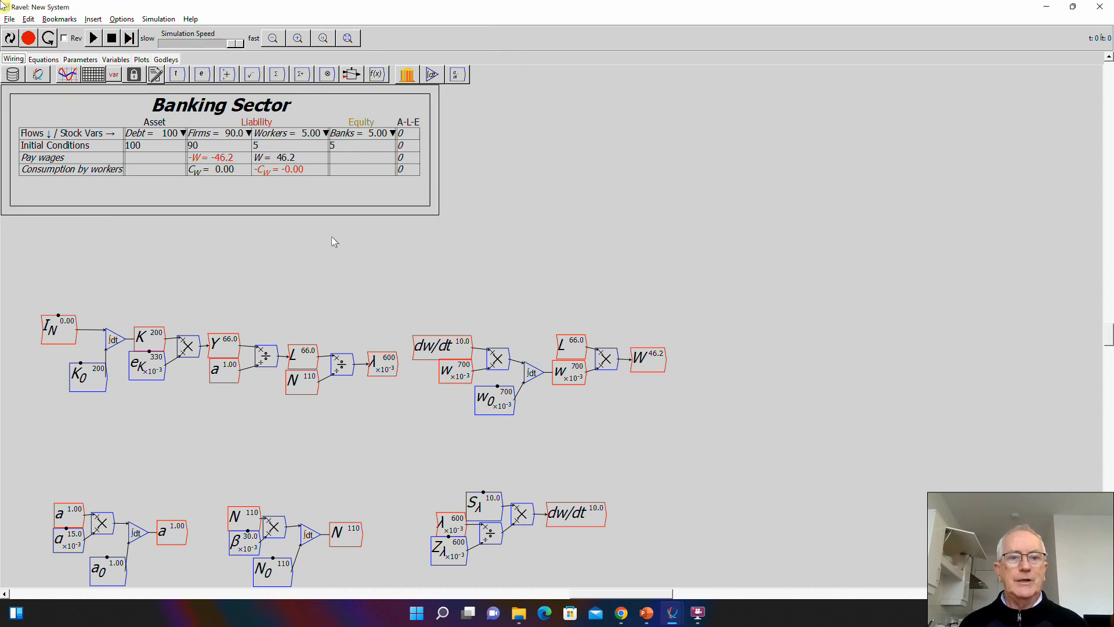
pyautogui.doubleClick(610, 13)
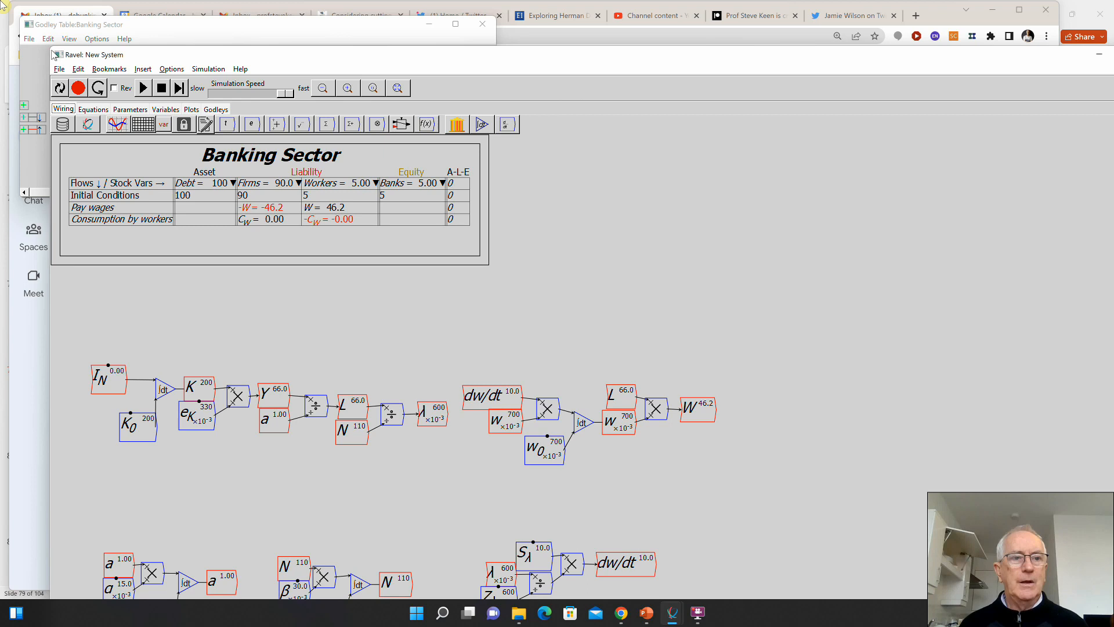
pyautogui.moveTo(50, 45); pyautogui.dragTo(337, 62)
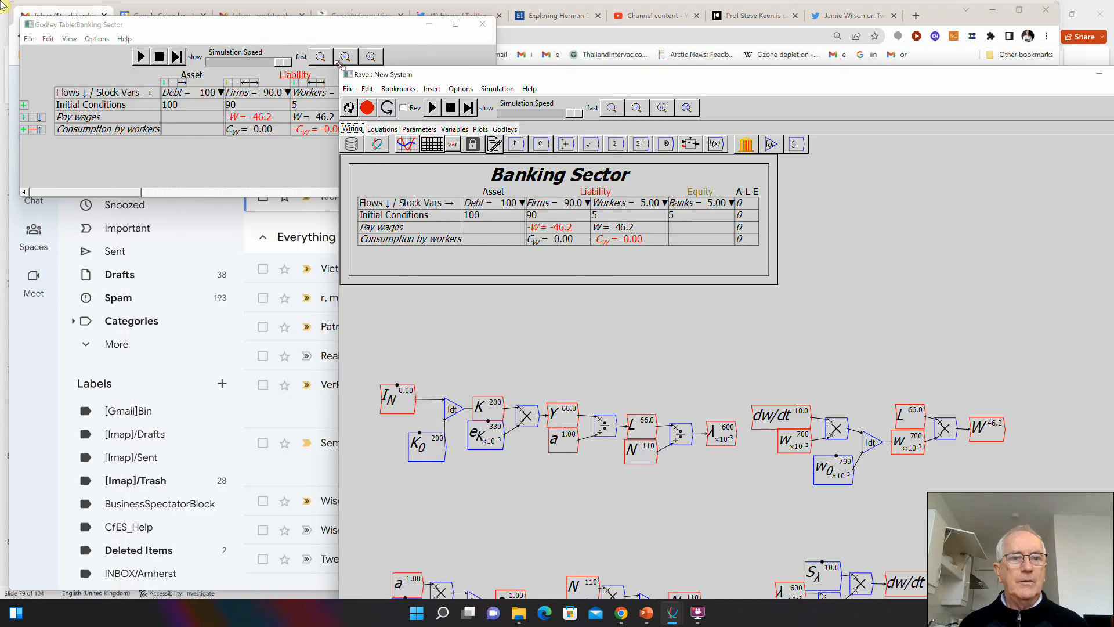
pyautogui.moveTo(457, 78); pyautogui.dragTo(120, 13)
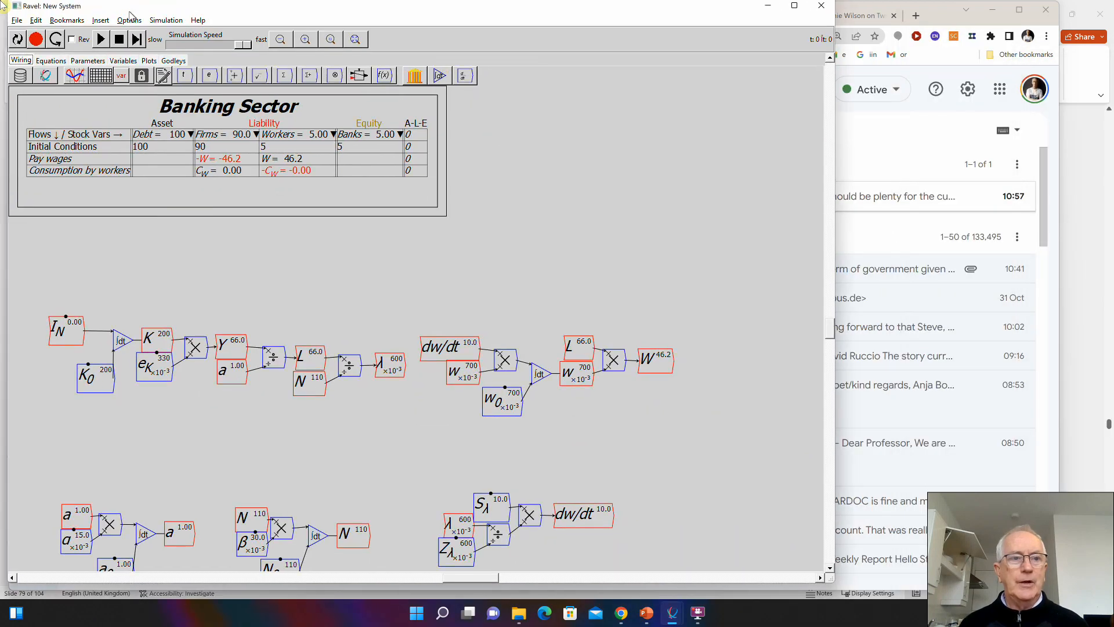
# - Open the variable browser and park it beside the model window, clear of the canvas
pyautogui.rightClick(123, 64)
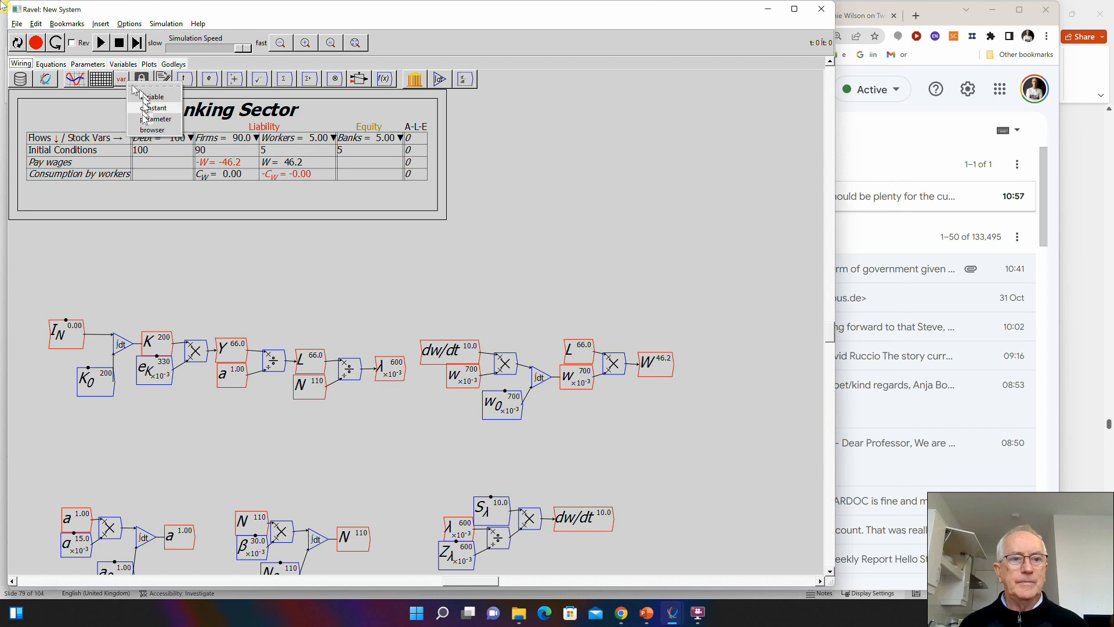
pyautogui.click(134, 90)
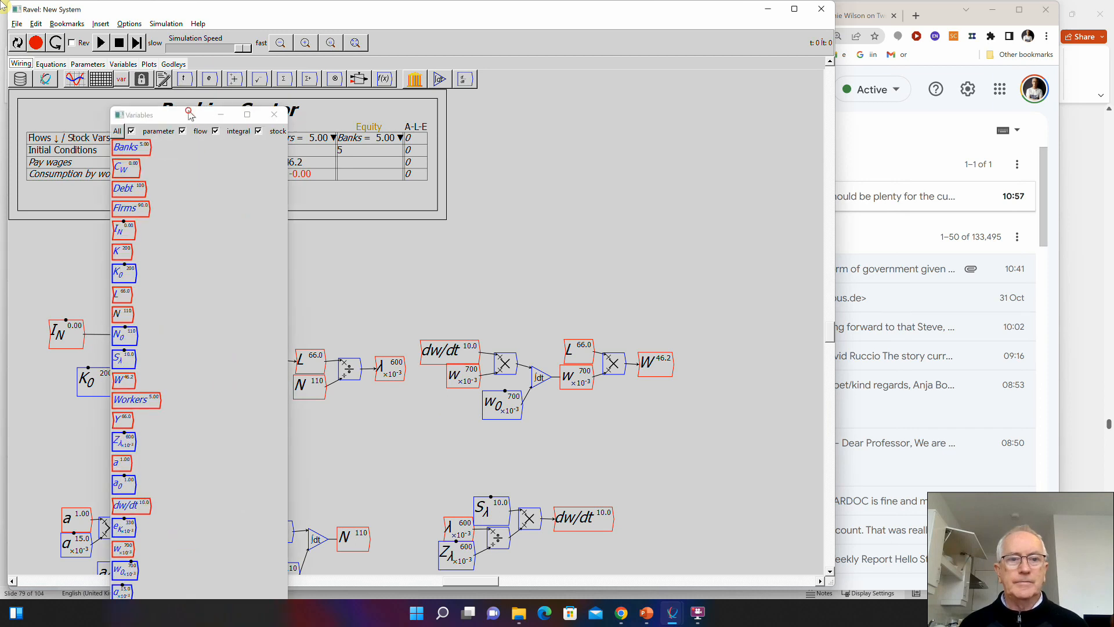
pyautogui.moveTo(190, 114); pyautogui.dragTo(940, 65)
pyautogui.moveTo(920, 45); pyautogui.dragTo(915, 25)
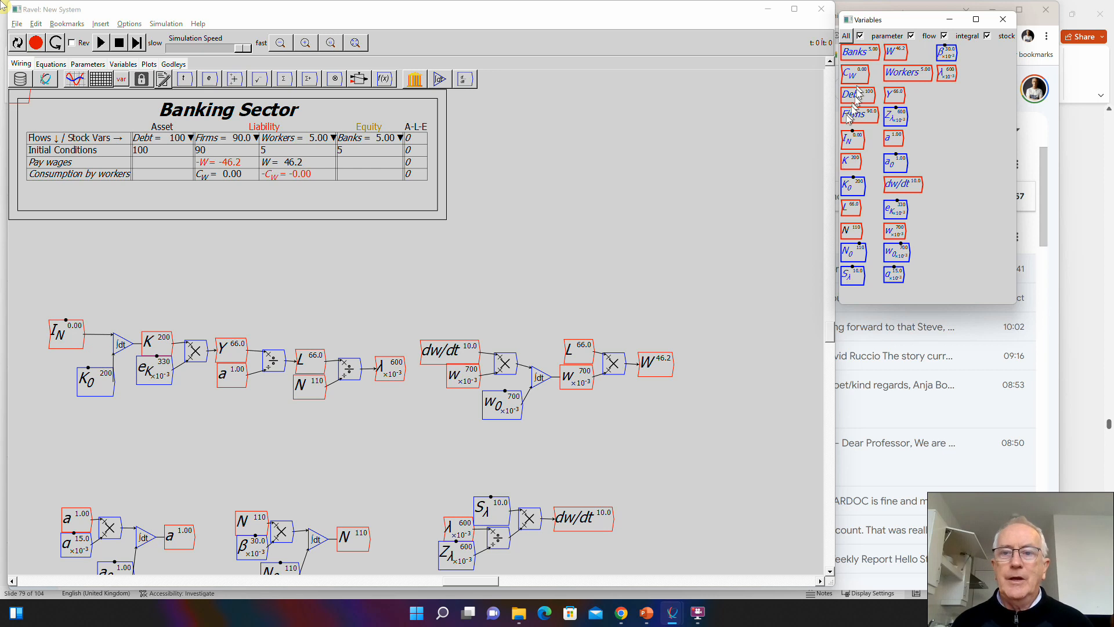
# - Place the existing variables C_W and W from the variable browser on the canvas beside the dw/dt output, with W before C_W
pyautogui.moveTo(850, 73); pyautogui.dragTo(732, 527)
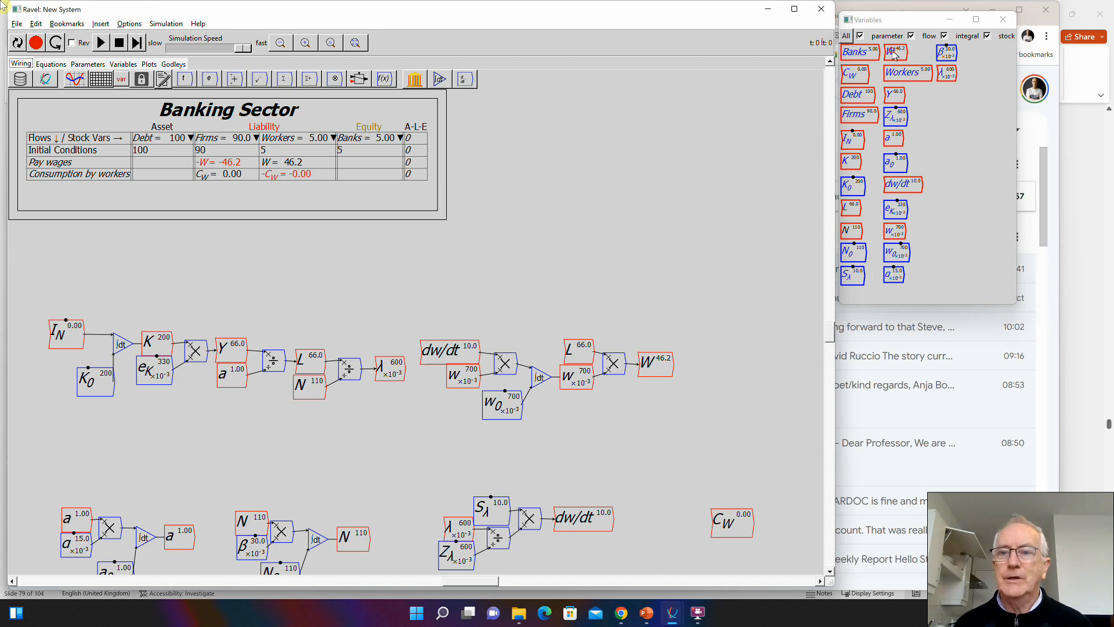
pyautogui.moveTo(894, 52); pyautogui.dragTo(783, 296)
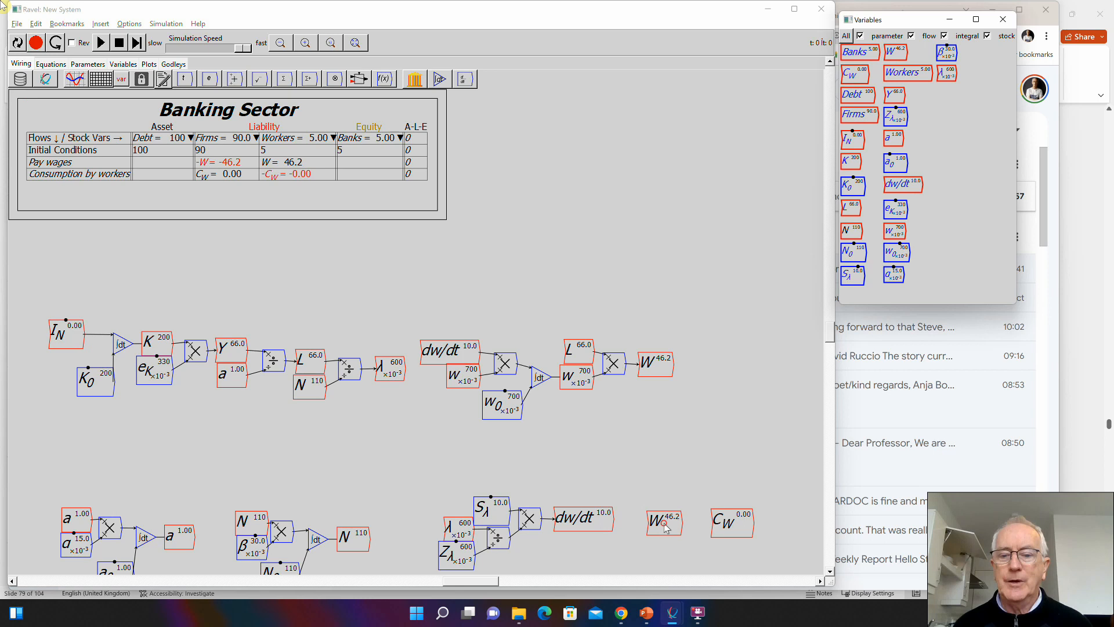
pyautogui.click(664, 522)
# - Wire W into C_W and reset the simulation so that workers' consumption equals wages
pyautogui.moveTo(733, 522)
pyautogui.mouseDown()
pyautogui.moveTo(746, 521)
pyautogui.moveTo(725, 524)
pyautogui.mouseUp()
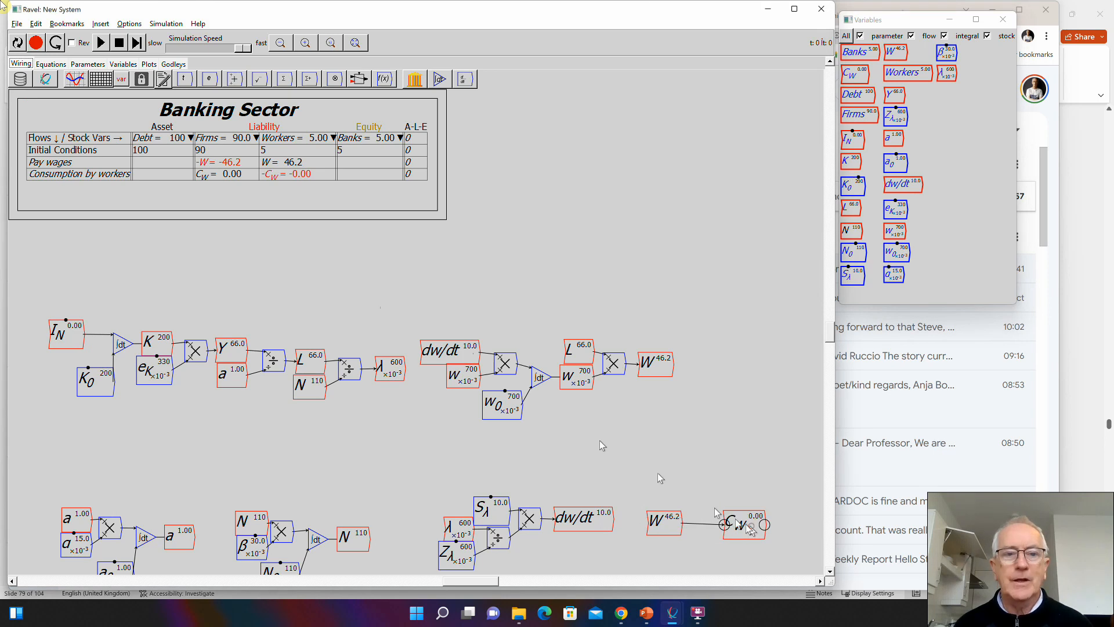
pyautogui.click(16, 42)
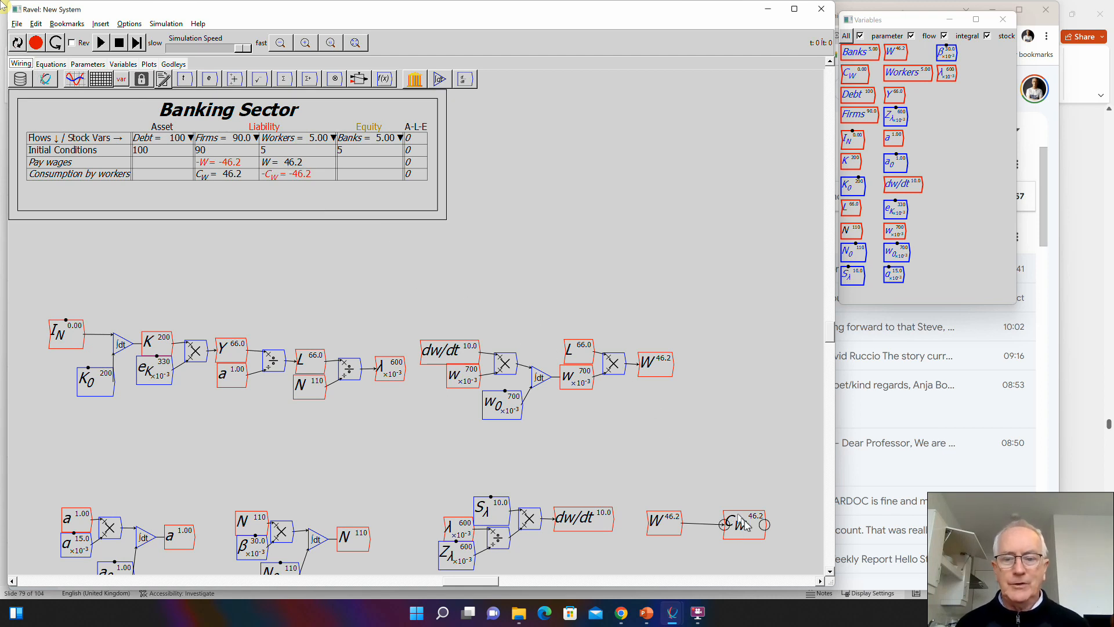
pyautogui.moveTo(741, 520); pyautogui.dragTo(736, 519)
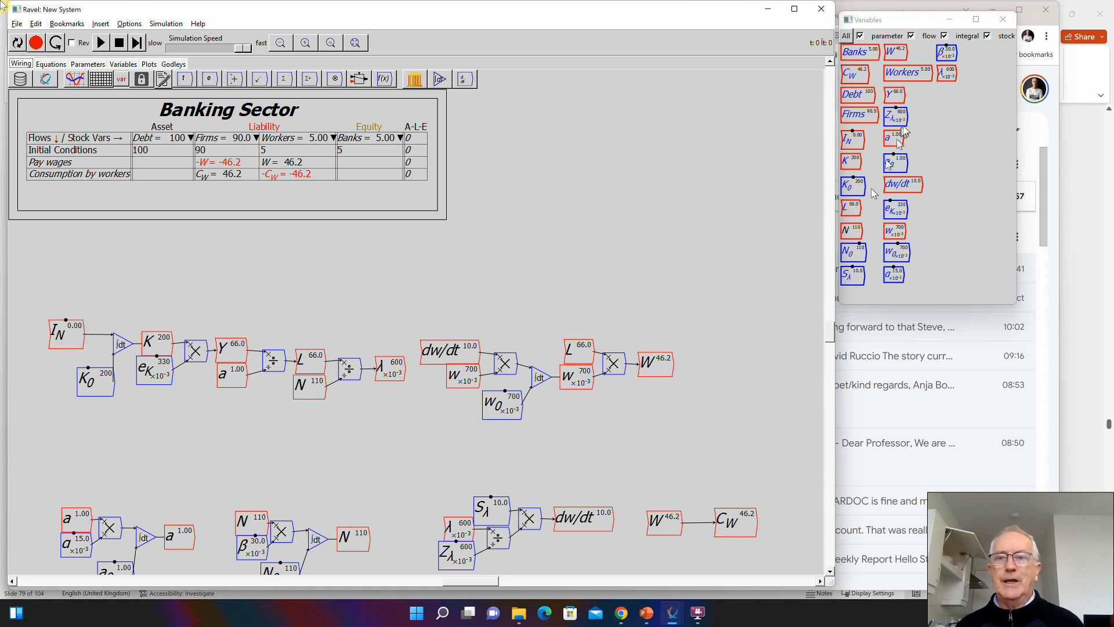
# - Widen the model window for more canvas space and place a copy of Y directly above the W output of the wage bill
pyautogui.moveTo(894, 20); pyautogui.dragTo(982, 15)
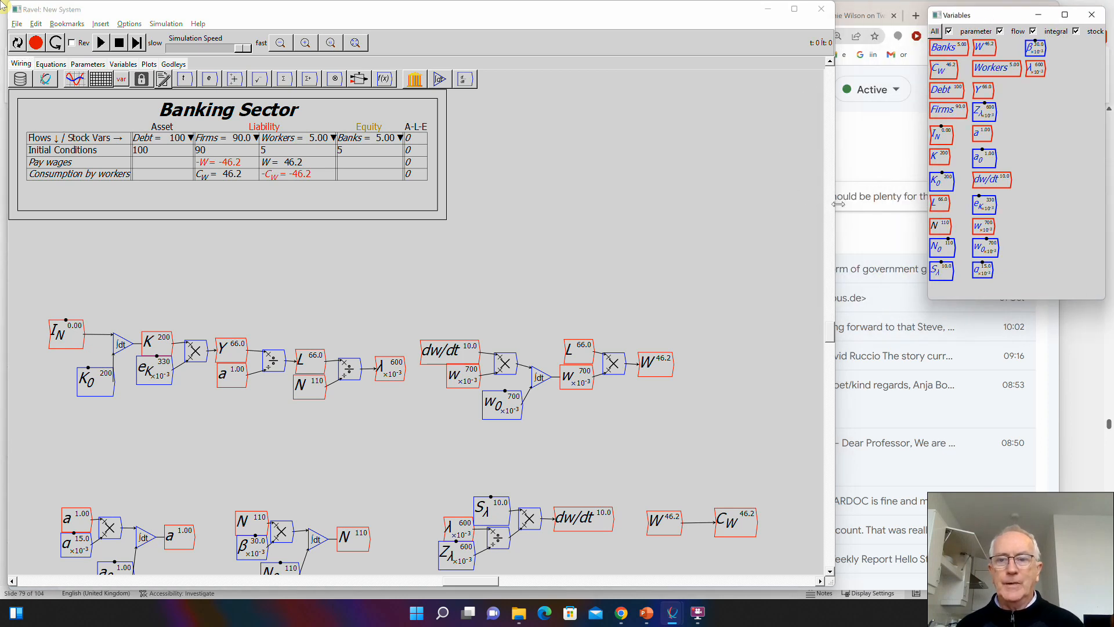
pyautogui.moveTo(836, 204); pyautogui.dragTo(900, 203)
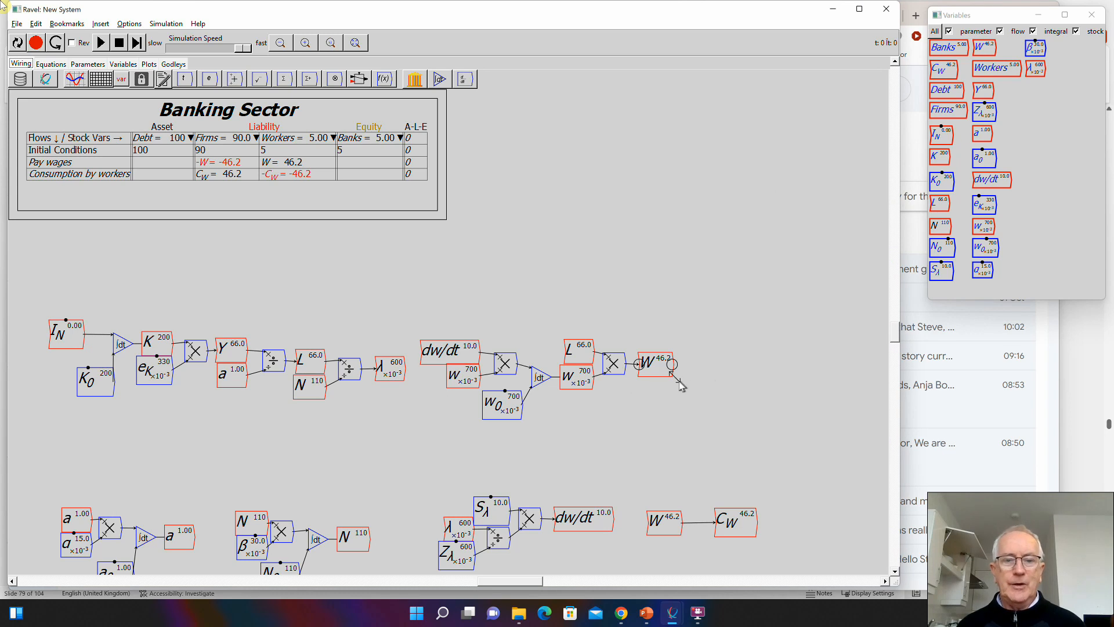
pyautogui.click(231, 349)
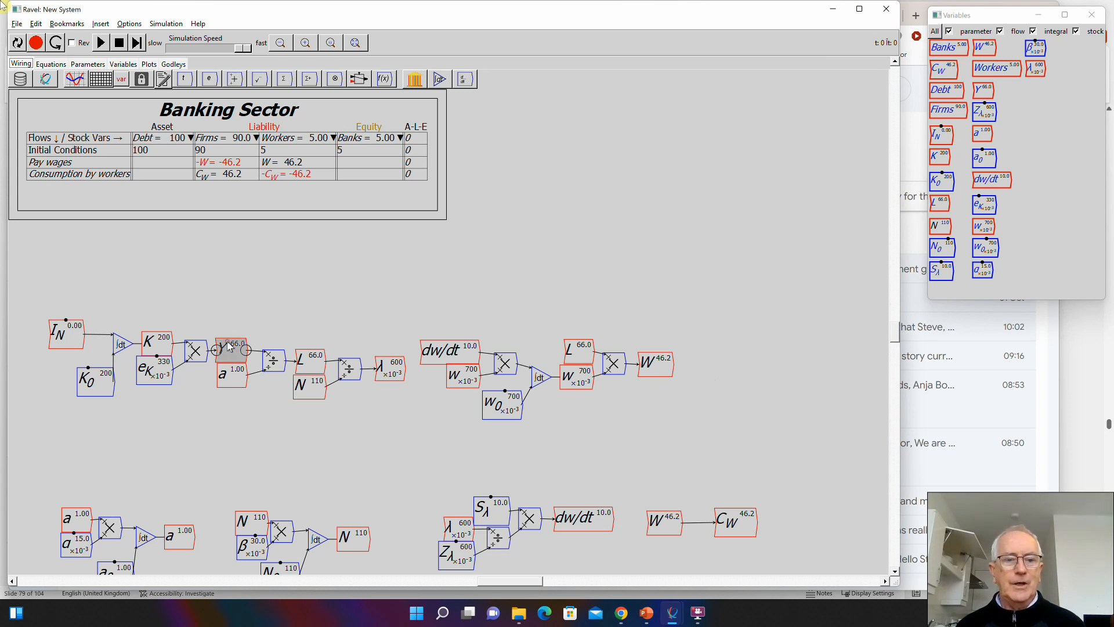
pyautogui.hotkey('ctrl', 'v')
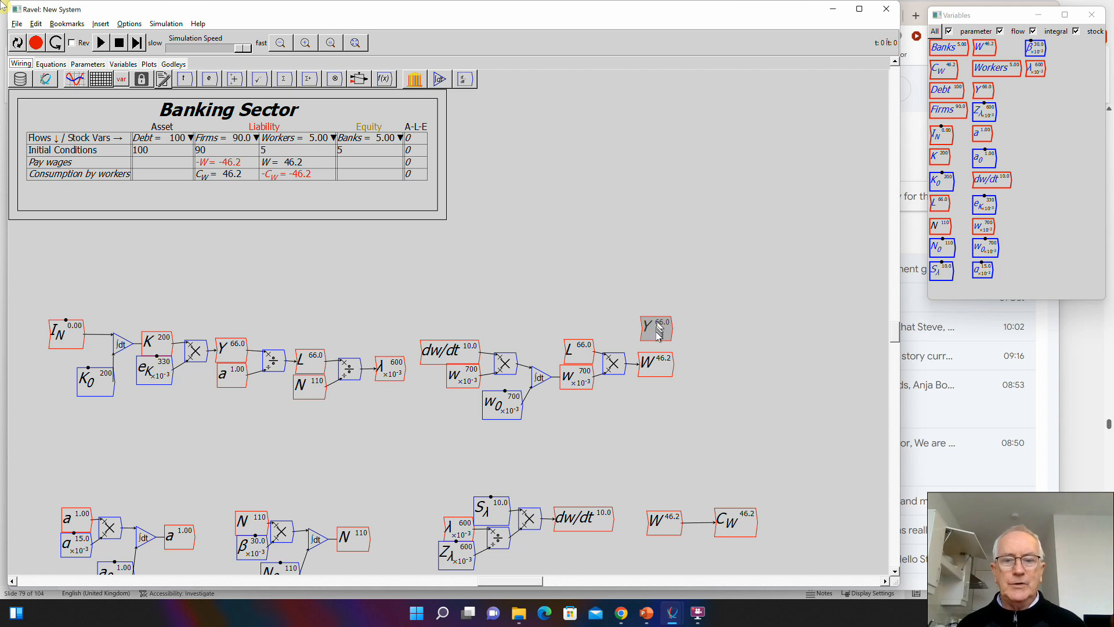
pyautogui.click(658, 340)
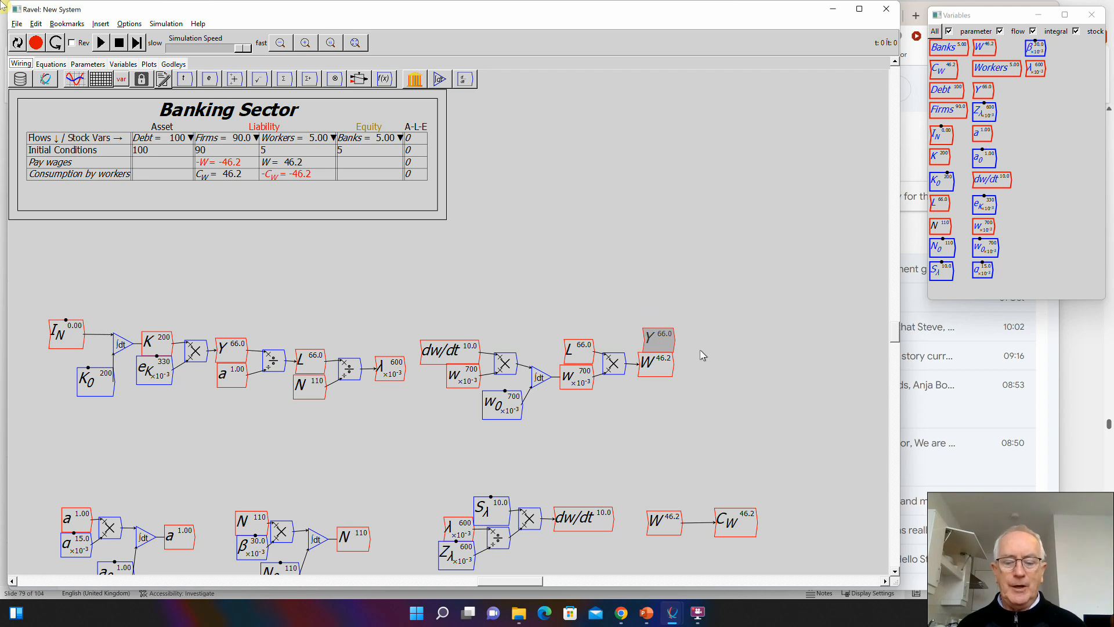
# - Add a subtract operator after Y and W, wiring Y to its plus input and W to its minus input
pyautogui.write('-')
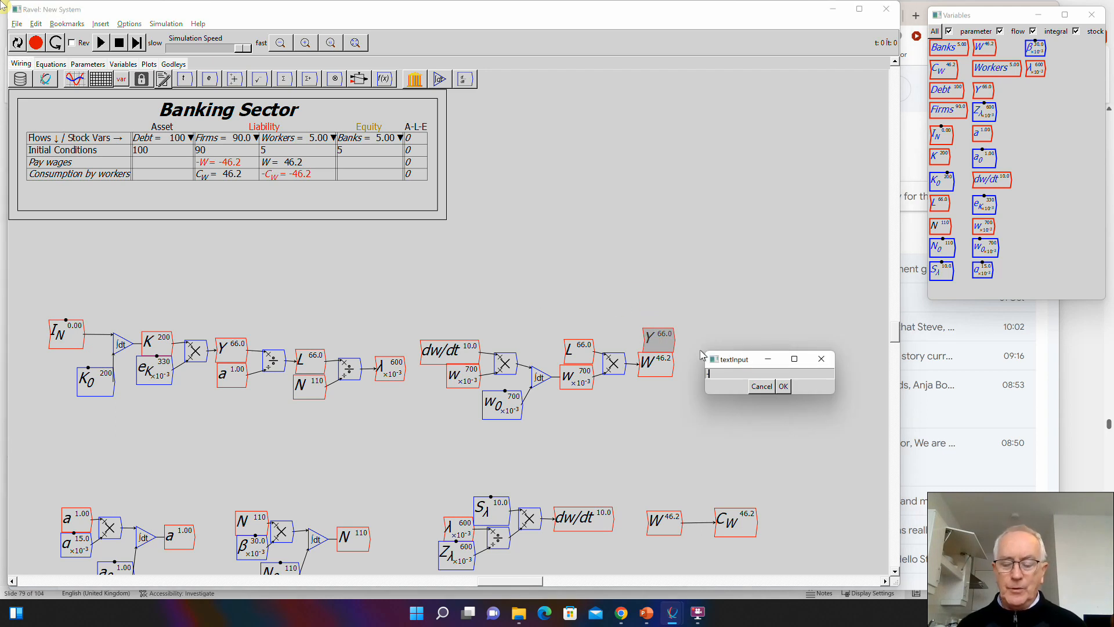
pyautogui.press('Return')
pyautogui.click(700, 350)
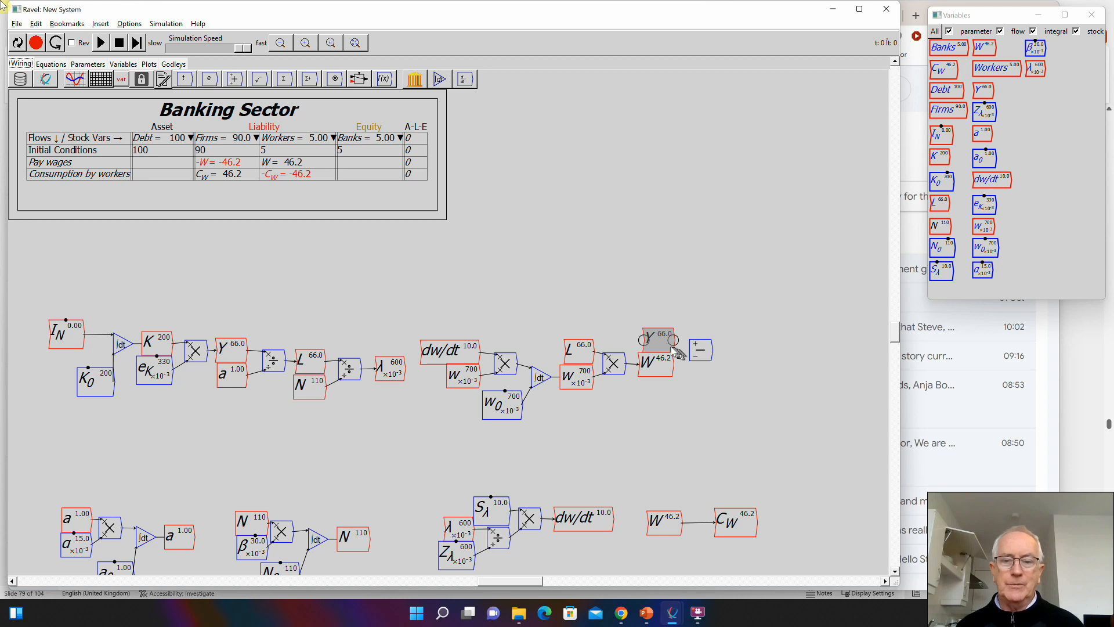
pyautogui.moveTo(672, 341); pyautogui.dragTo(694, 358)
# - Create the flow variable \Pi_G beside the subtract operator and wire the result of Y minus W into it
pyautogui.write('\\Pi_G')
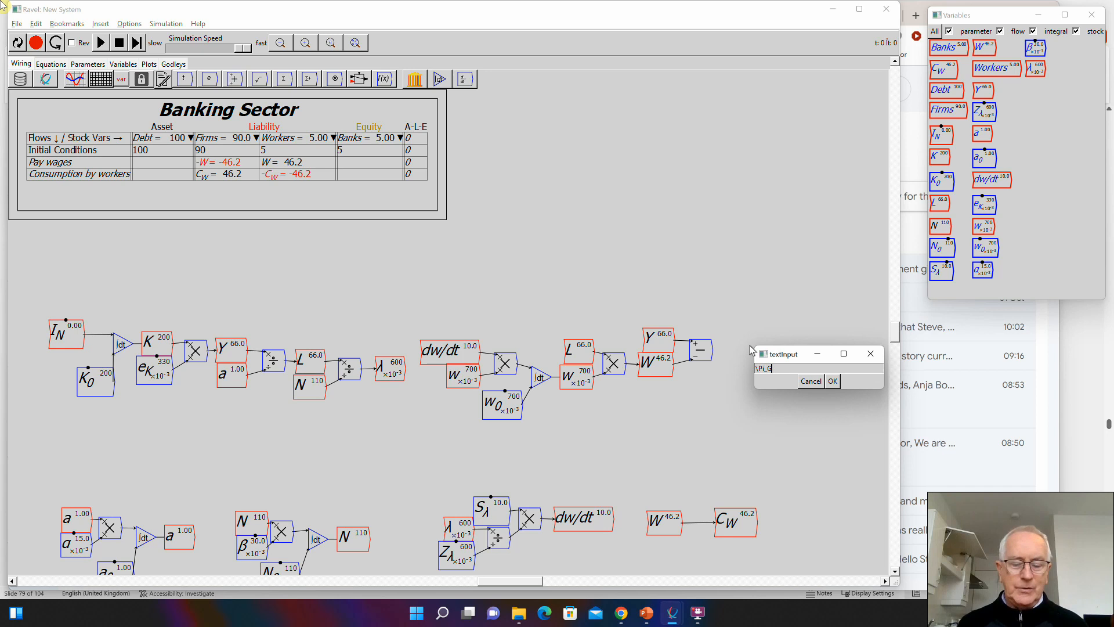
pyautogui.press('Return')
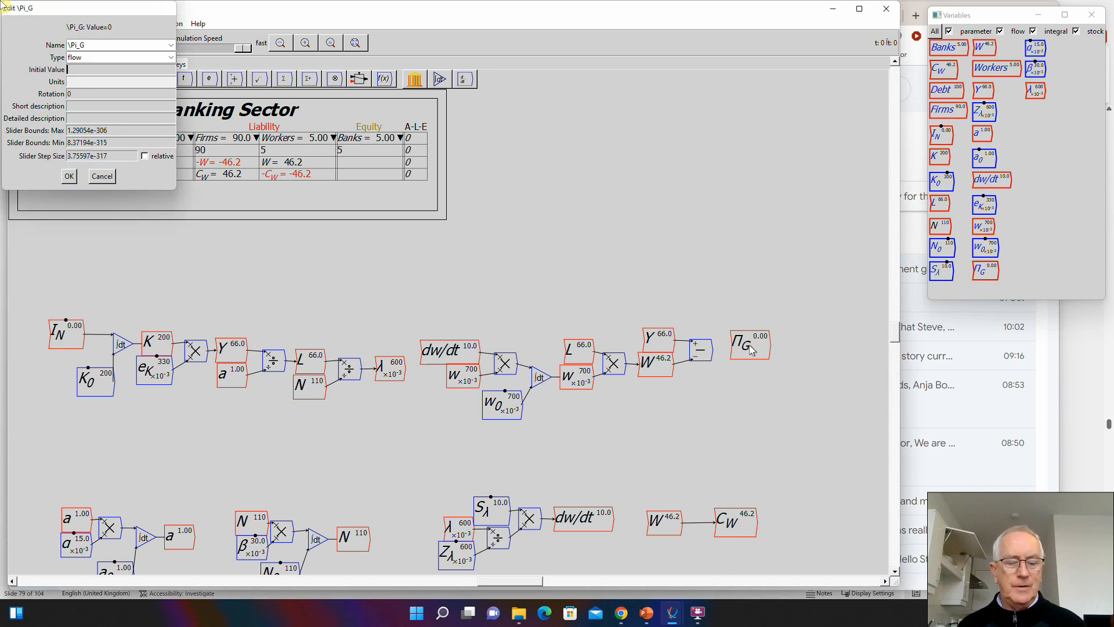
pyautogui.press('Return')
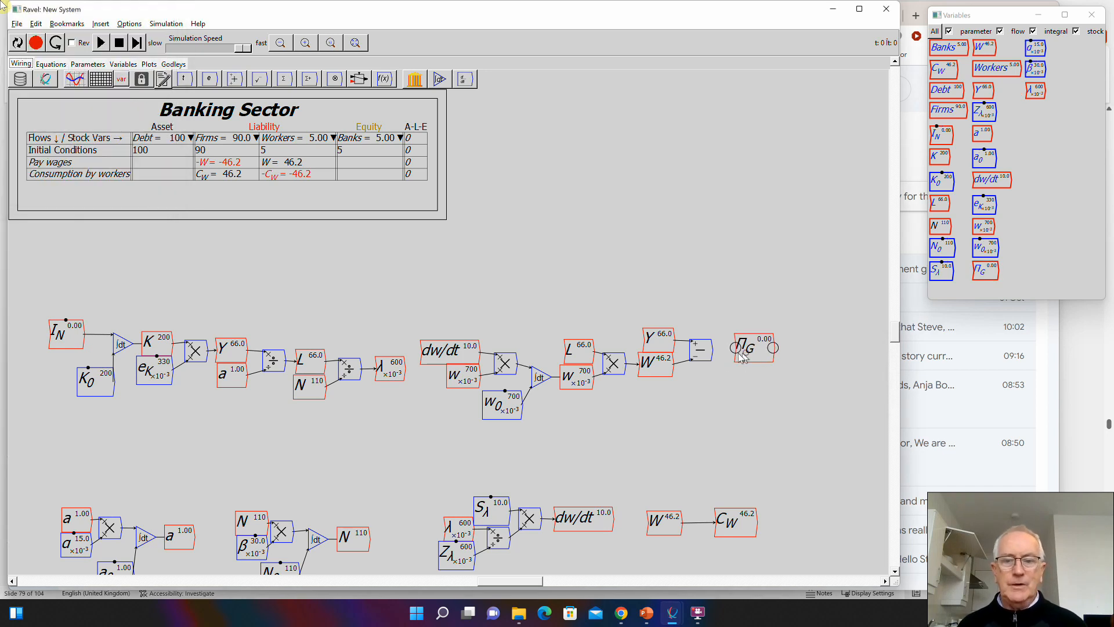
pyautogui.moveTo(713, 348); pyautogui.dragTo(753, 352)
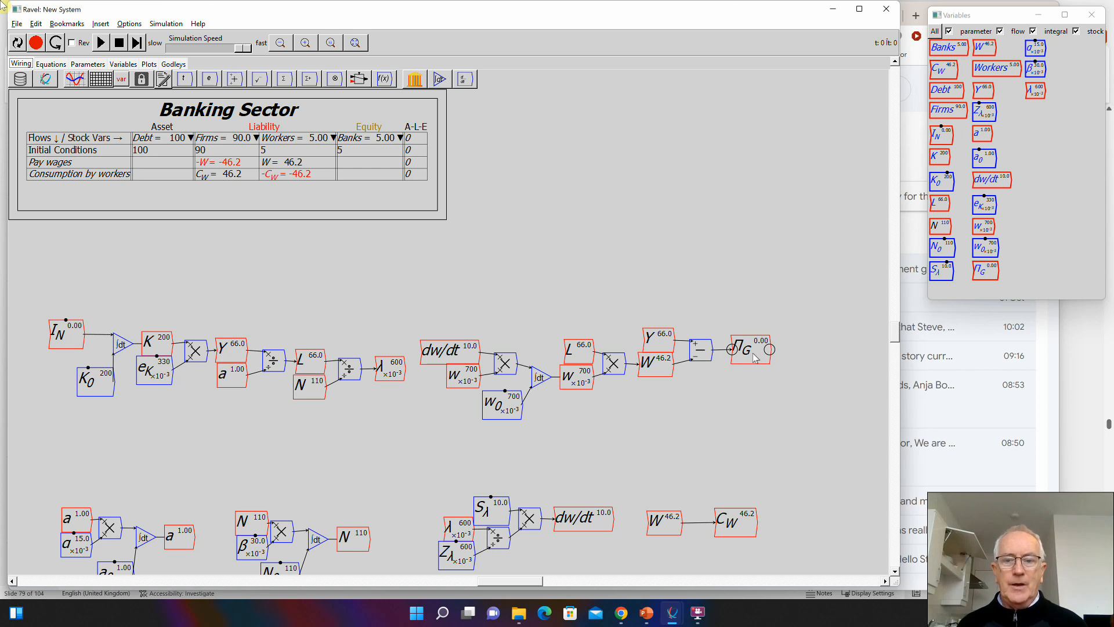
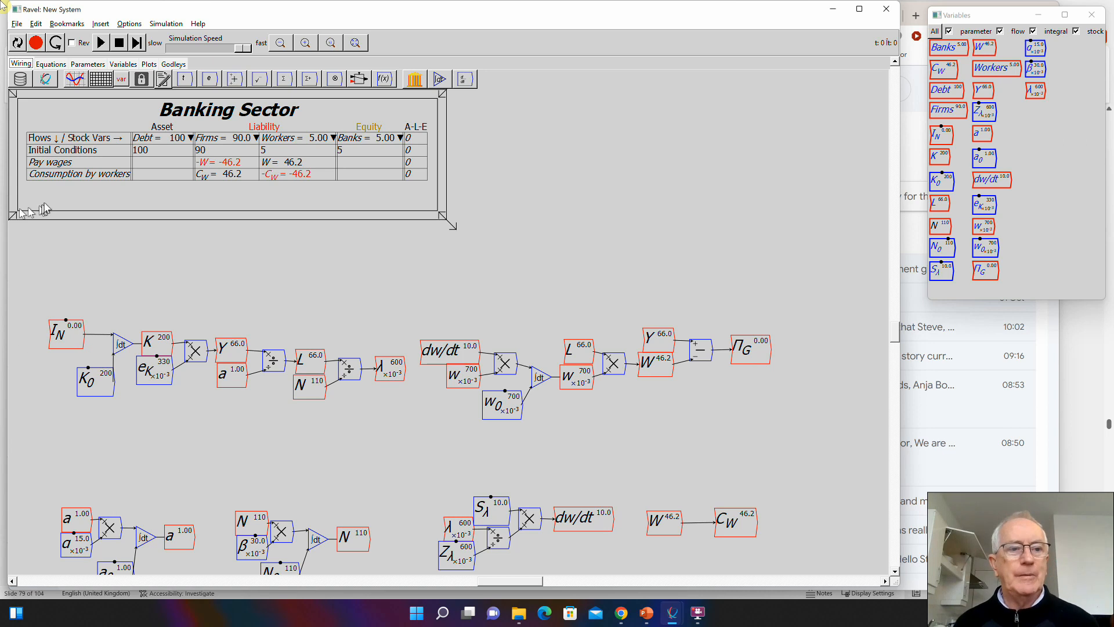
# - Insert a row above Pay wages in the Banking Sector Godley table and name it "Pay interest on debt"
pyautogui.hotkey('alt', 'Tab')
pyautogui.press('Tab')
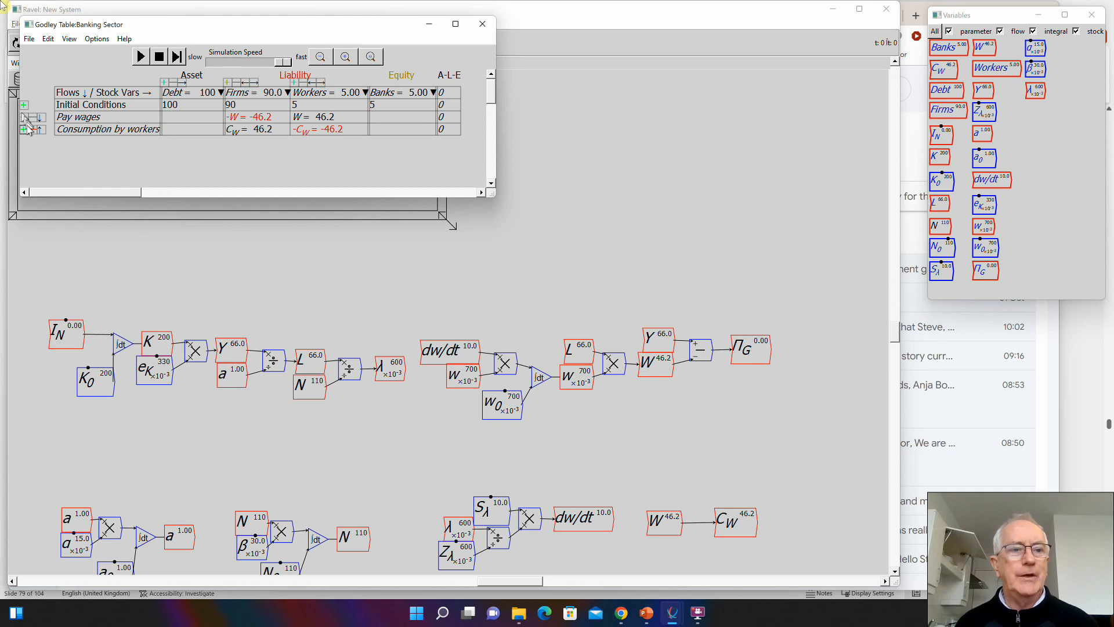
pyautogui.click(22, 119)
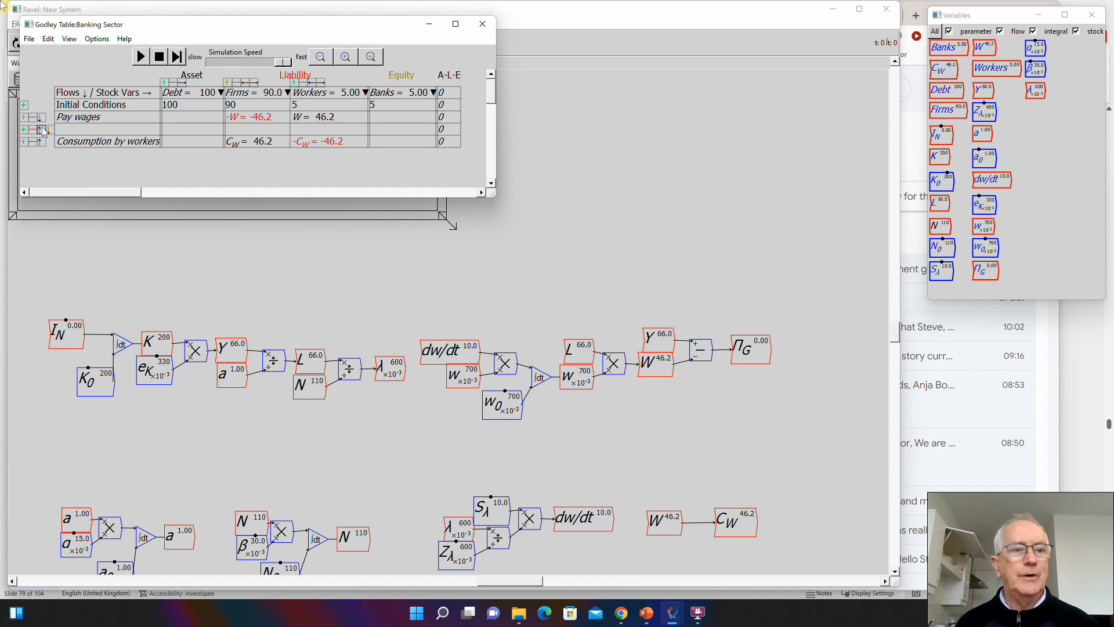
pyautogui.click(40, 128)
pyautogui.click(71, 118)
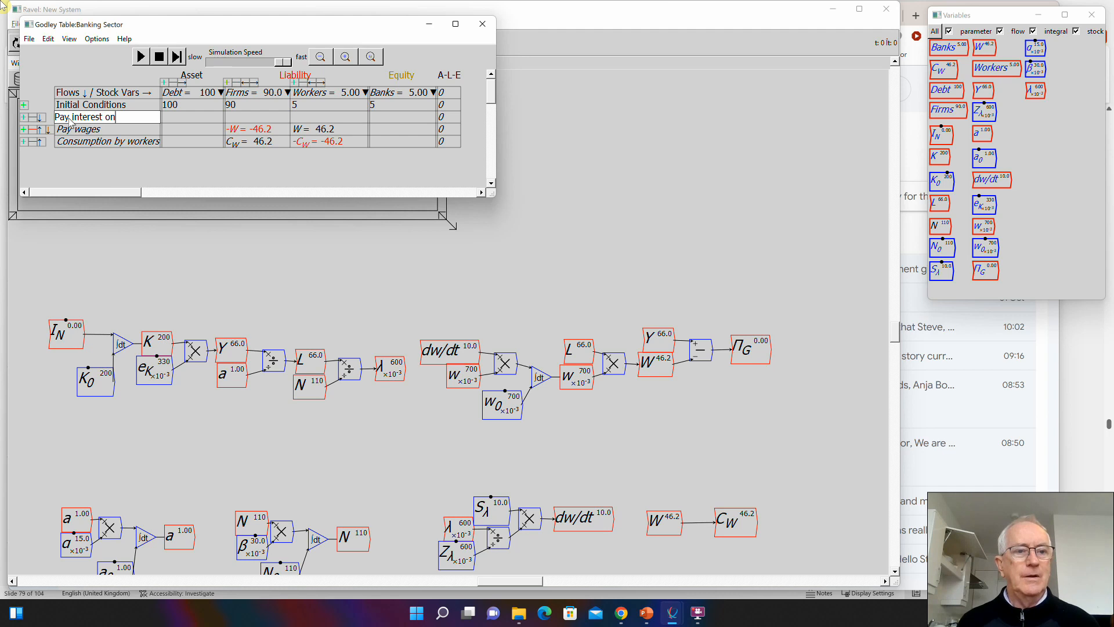
pyautogui.write('Pay interest on debt')
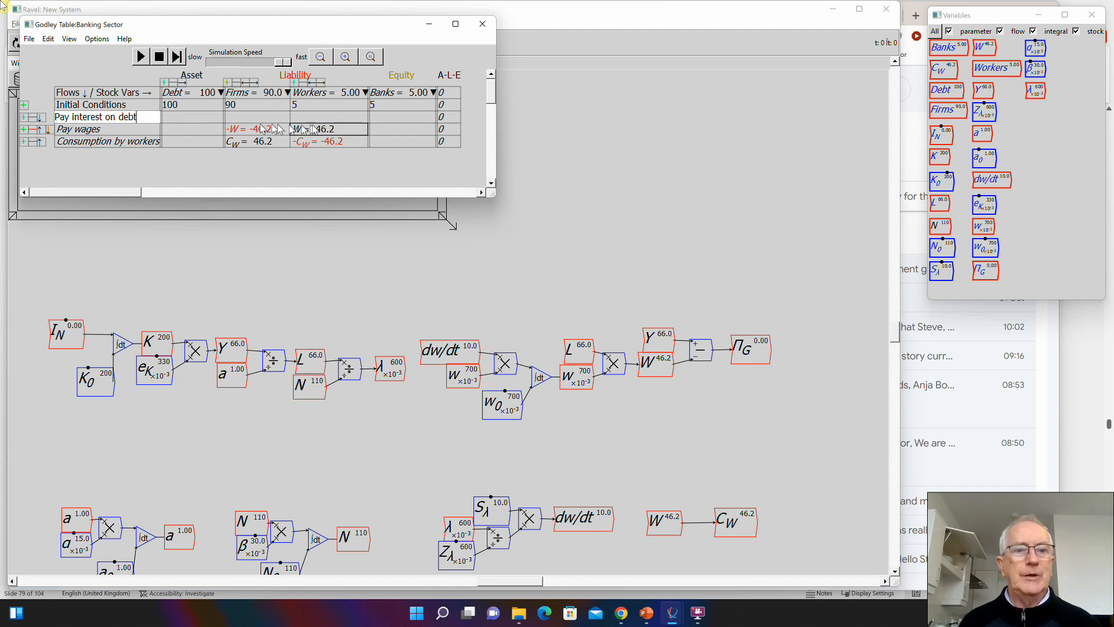
# - Enter the interest flow in the "Pay interest on debt" row as -Int for Firms and Int for Banks
pyautogui.click(260, 117)
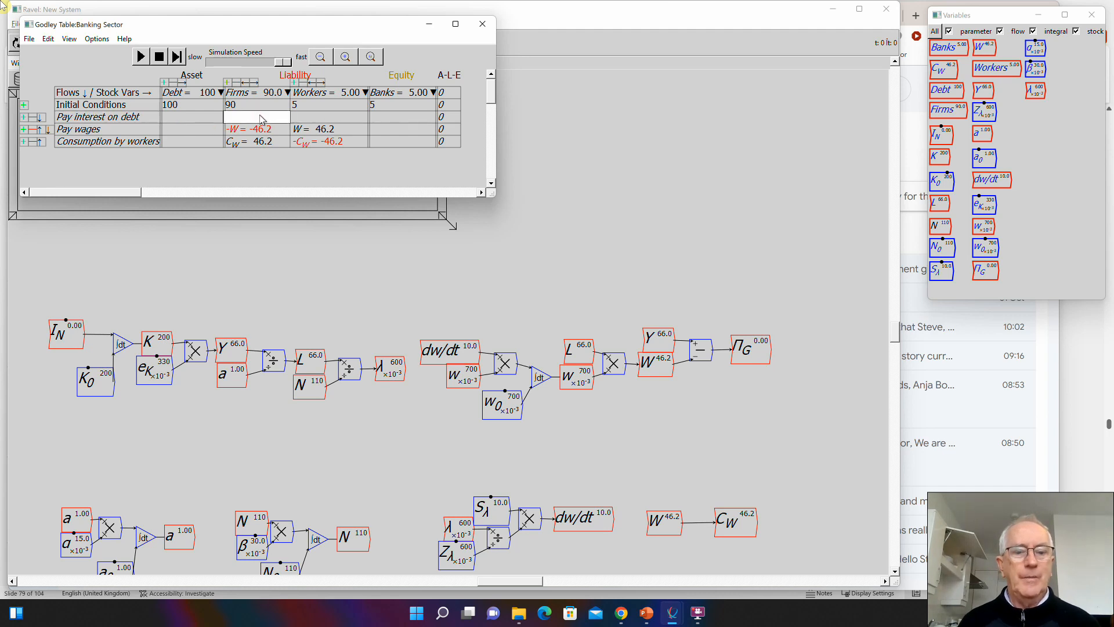
pyautogui.write('-Int')
pyautogui.click(385, 118)
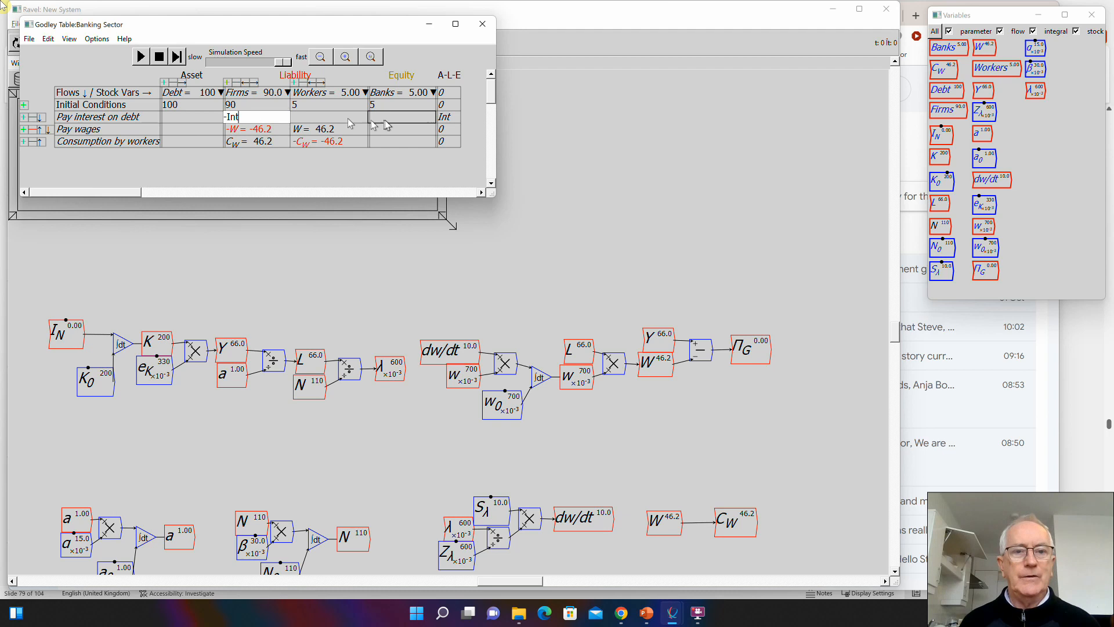
pyautogui.write('Int')
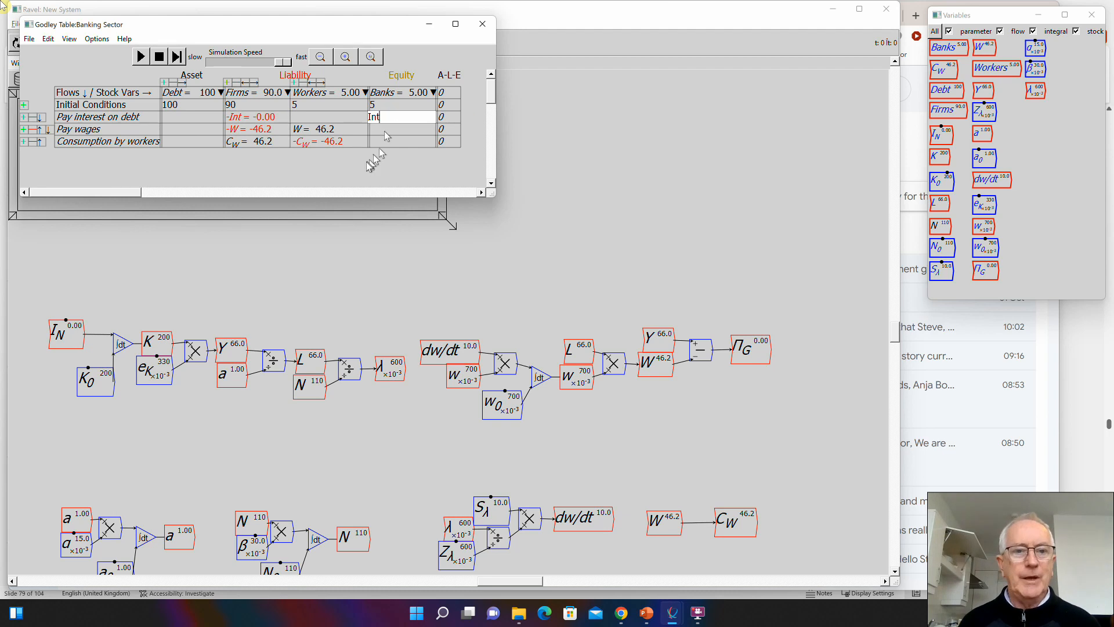
pyautogui.click(351, 172)
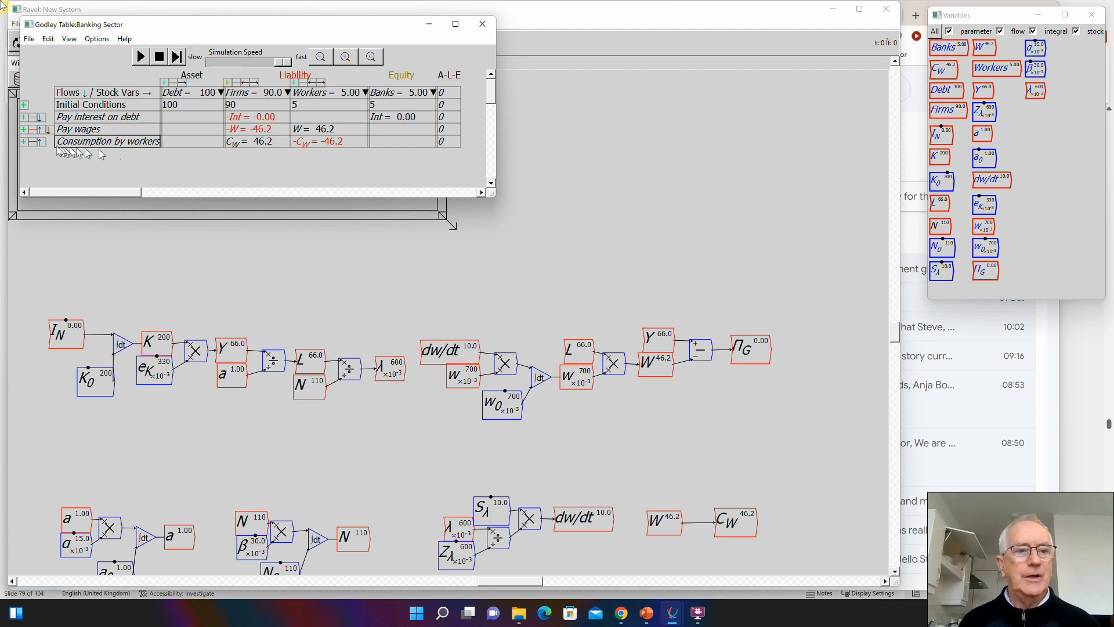
# - Insert another row between Pay interest on debt and Pay wages and name it "Spending by banks"
pyautogui.click(24, 129)
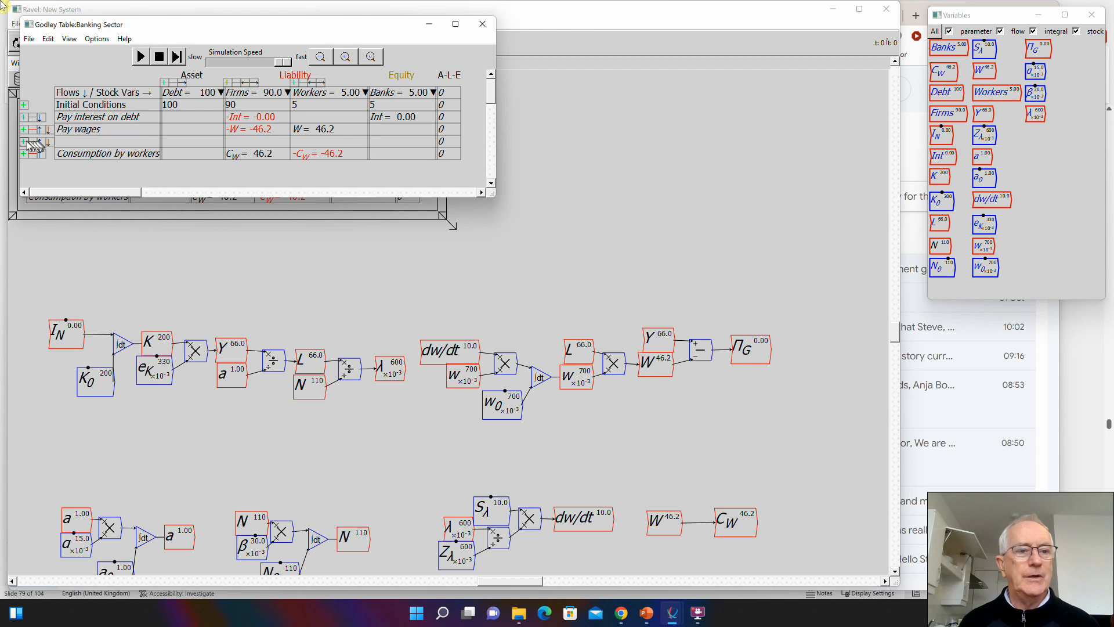
pyautogui.click(39, 141)
pyautogui.click(60, 133)
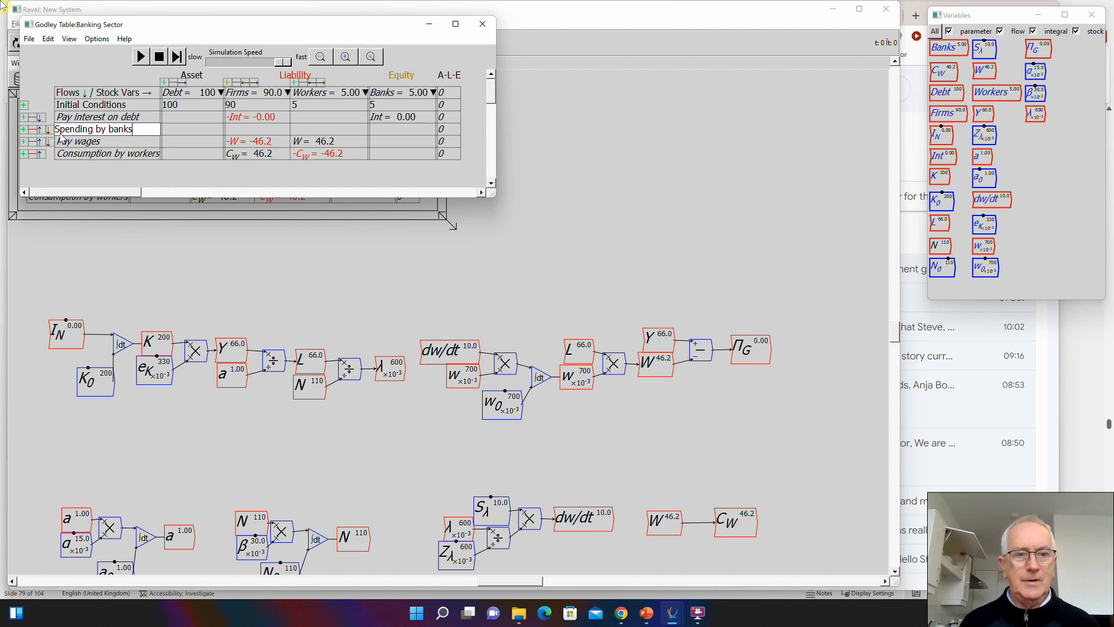
pyautogui.write('Spending by banks')
# - Enter the "Spending by banks" flow as -C_B for Banks and C_B for Firms, then return to the model canvas
pyautogui.click(386, 130)
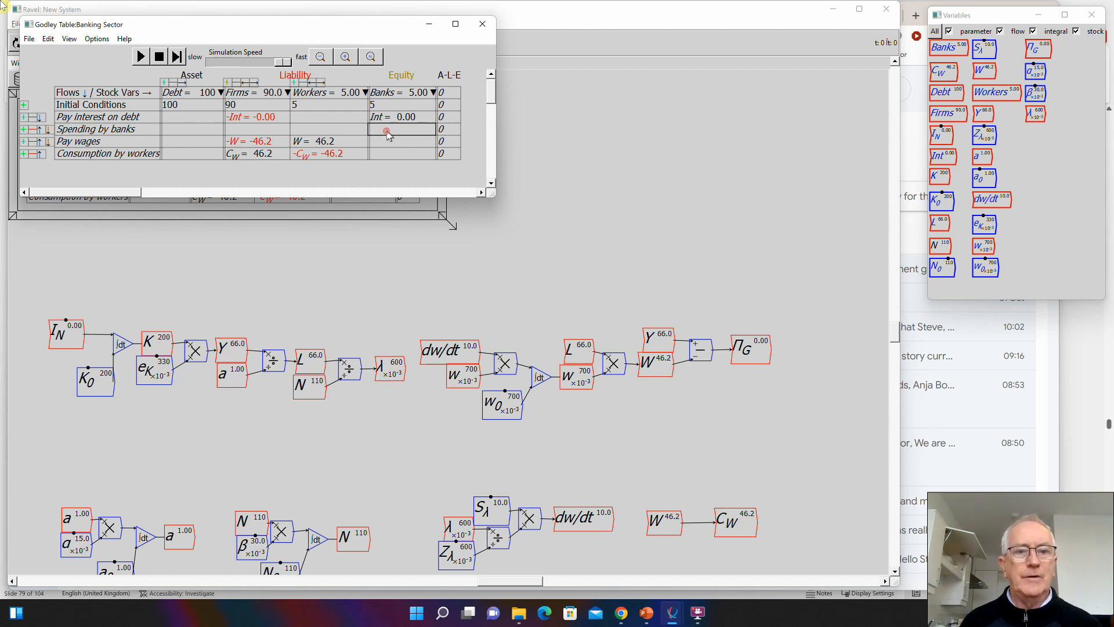
pyautogui.click(386, 130)
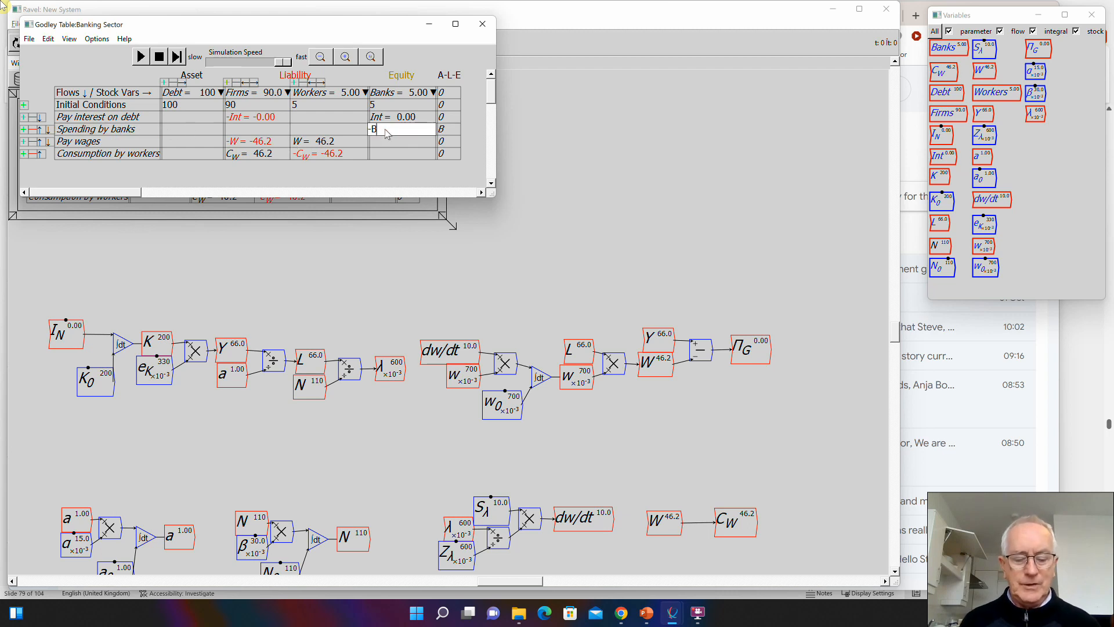
pyautogui.write('-C_B')
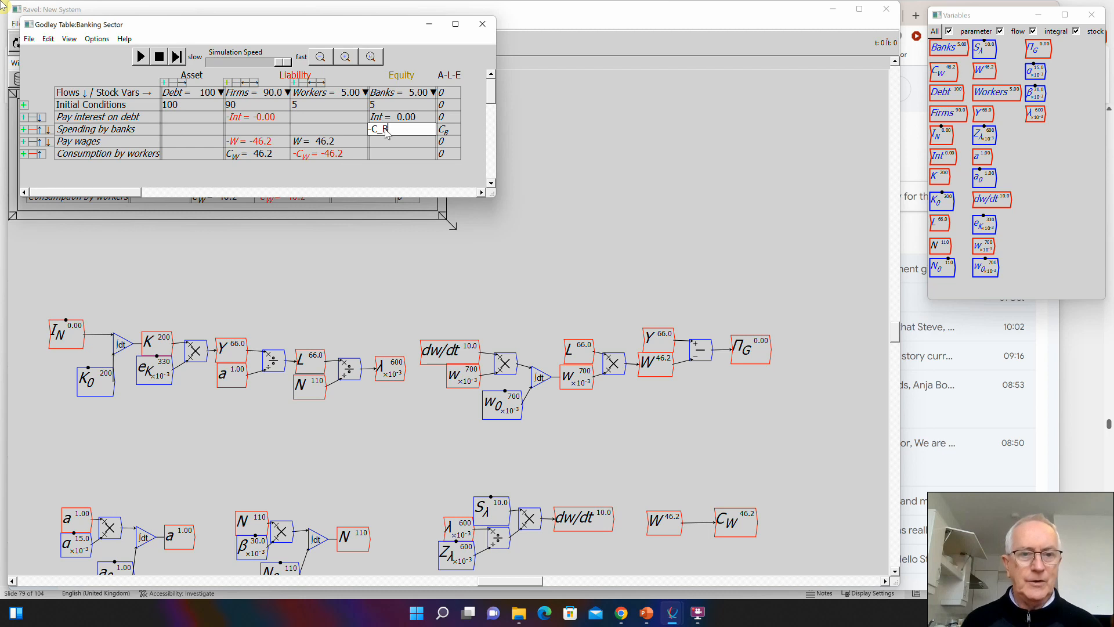
pyautogui.click(253, 133)
pyautogui.click(253, 133)
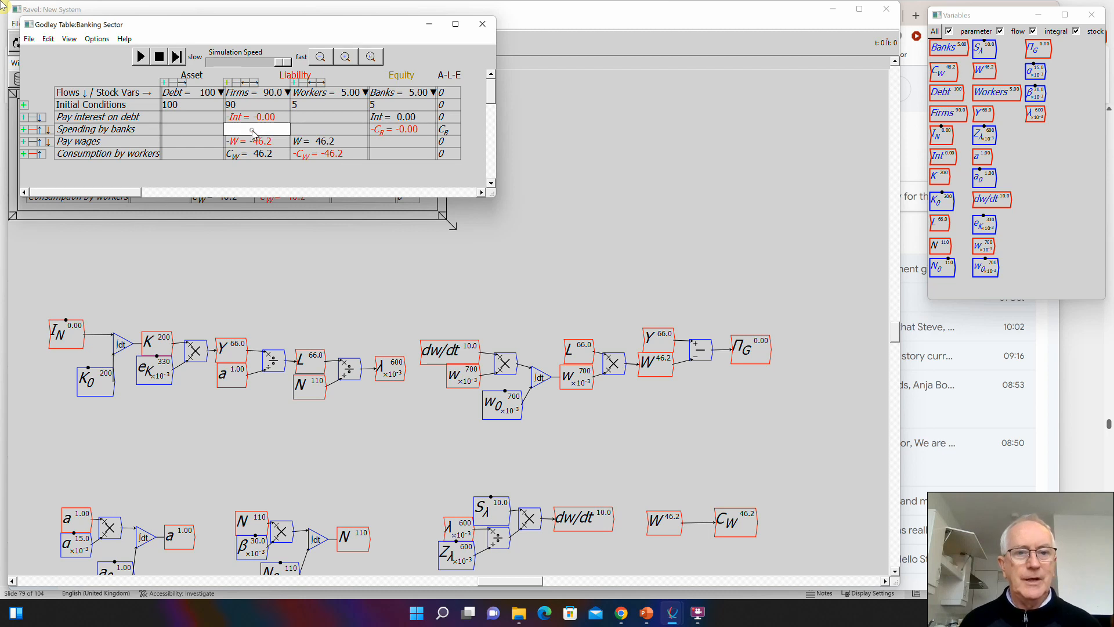
pyautogui.write('C_B')
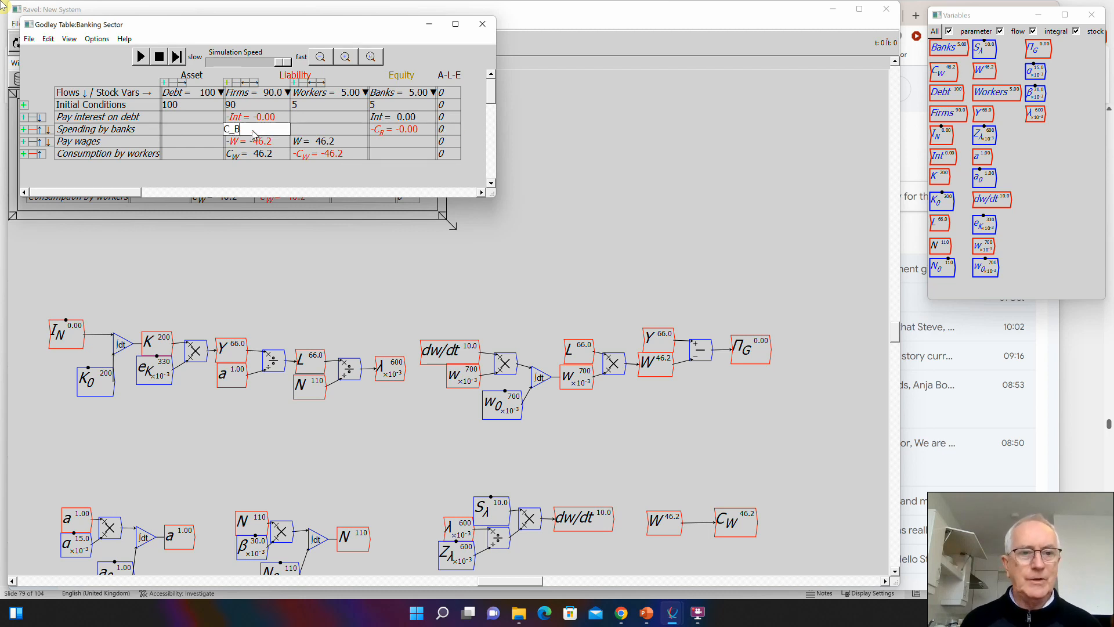
pyautogui.press('Return')
pyautogui.click(476, 230)
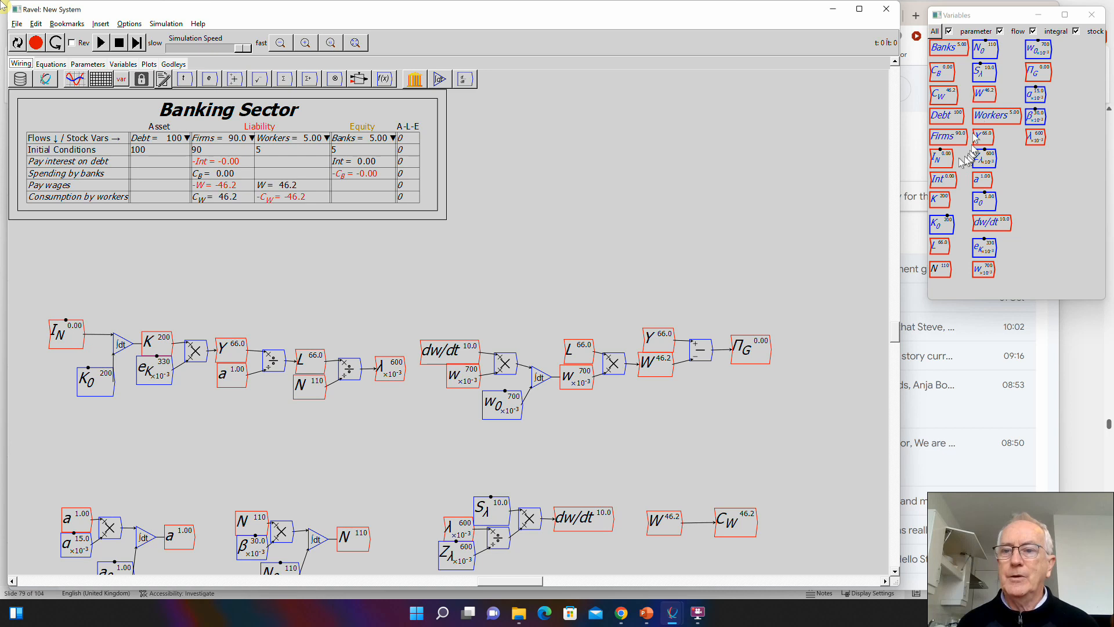
# - Place Int on the canvas above C_W and create the parameter r_D near it with an initial value of 0.05
pyautogui.moveTo(937, 179); pyautogui.dragTo(735, 456)
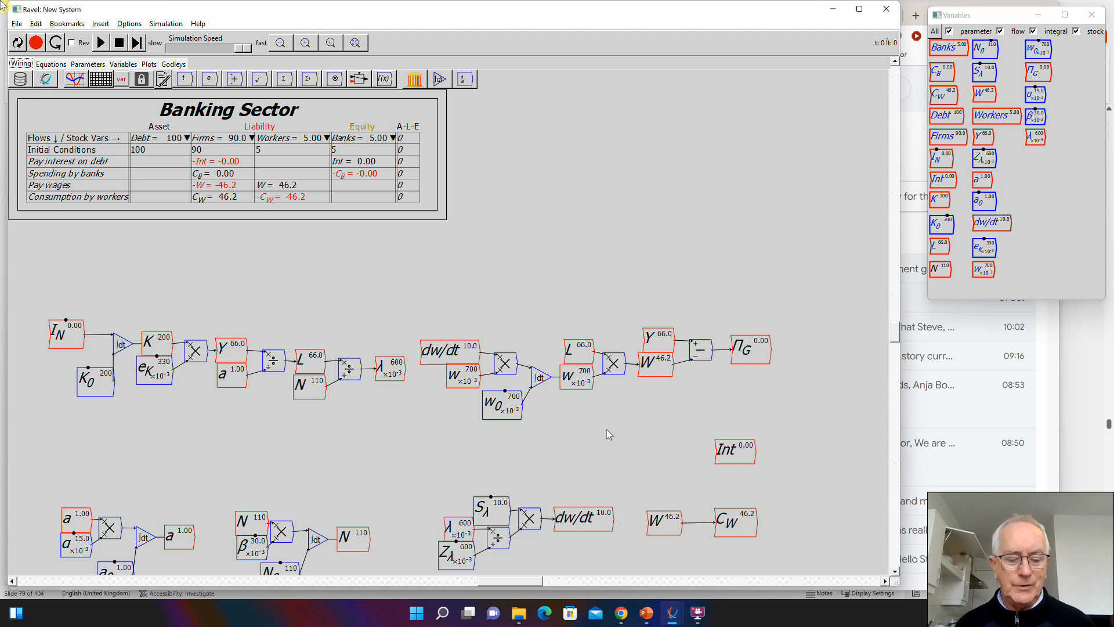
pyautogui.write('r_D')
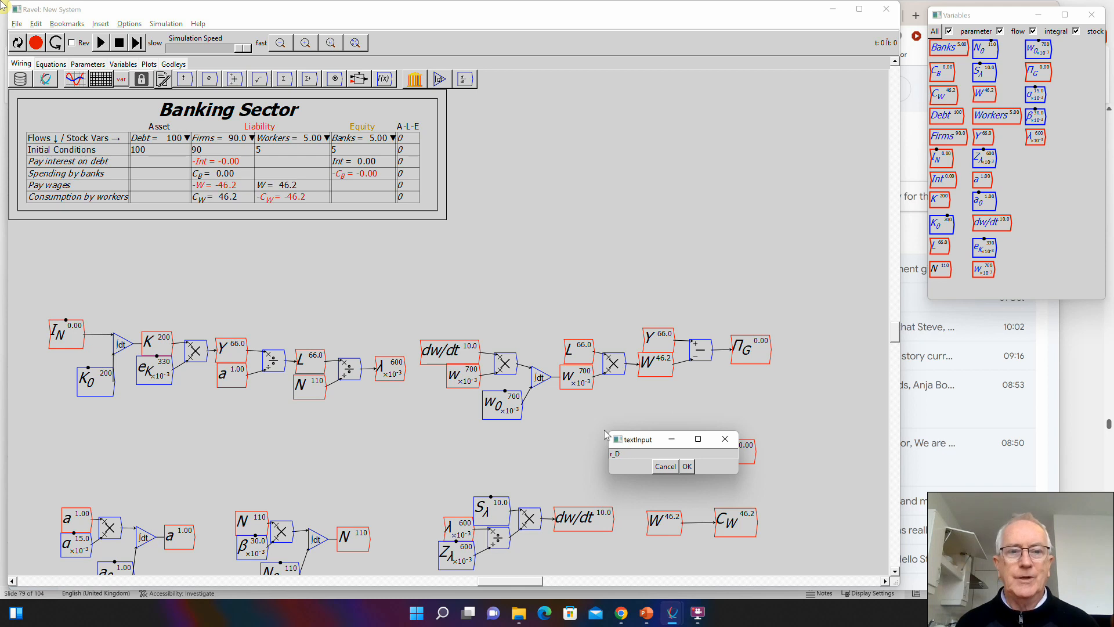
pyautogui.press('Return')
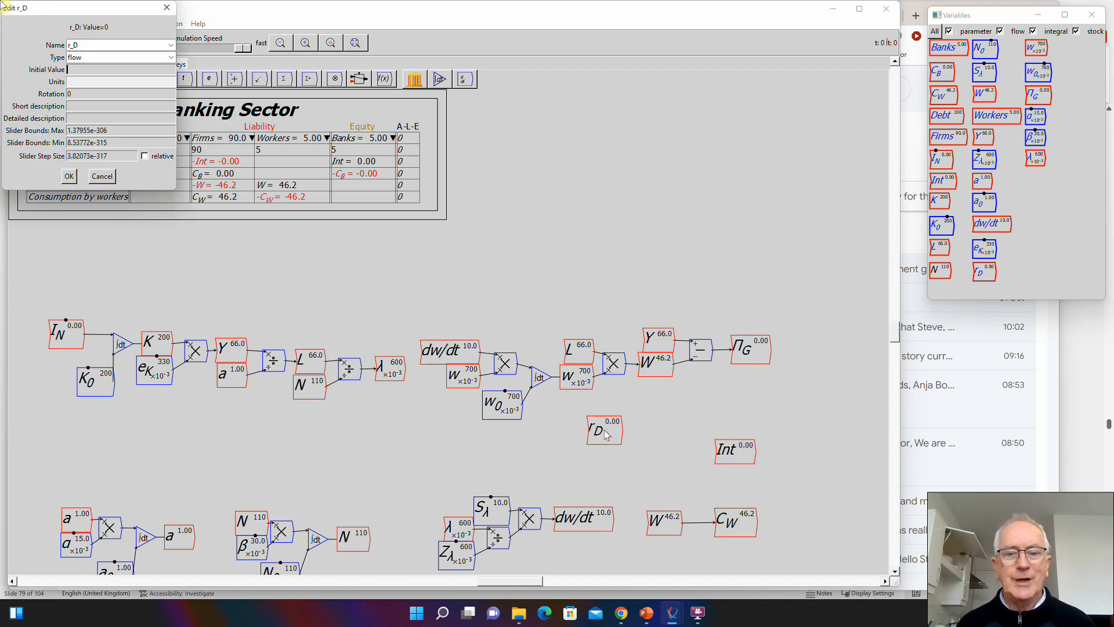
pyautogui.click(171, 58)
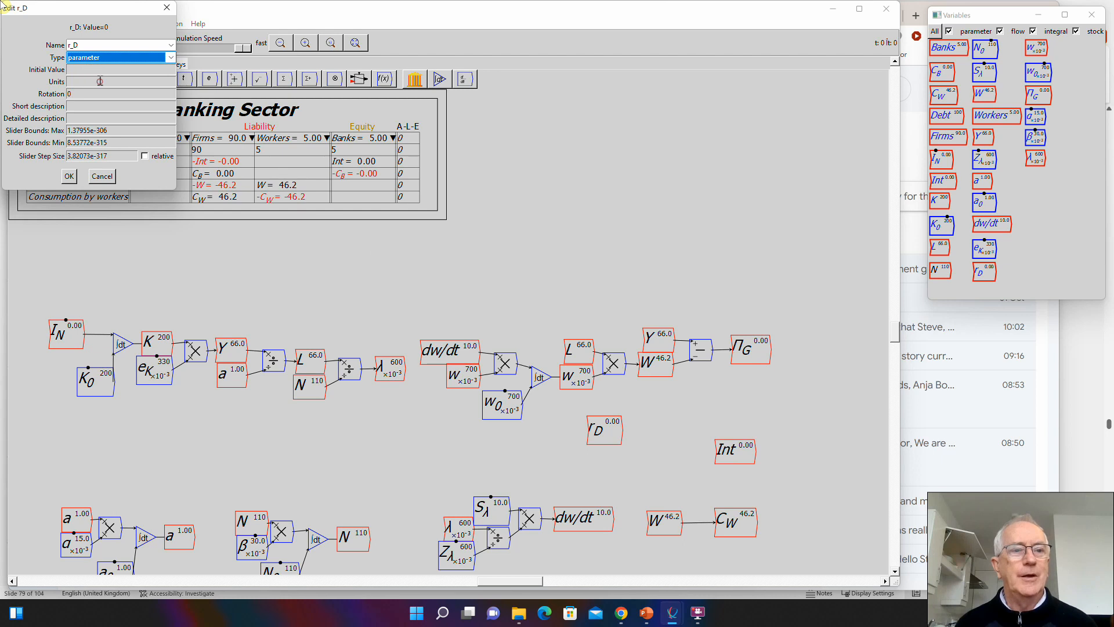
pyautogui.click(87, 68)
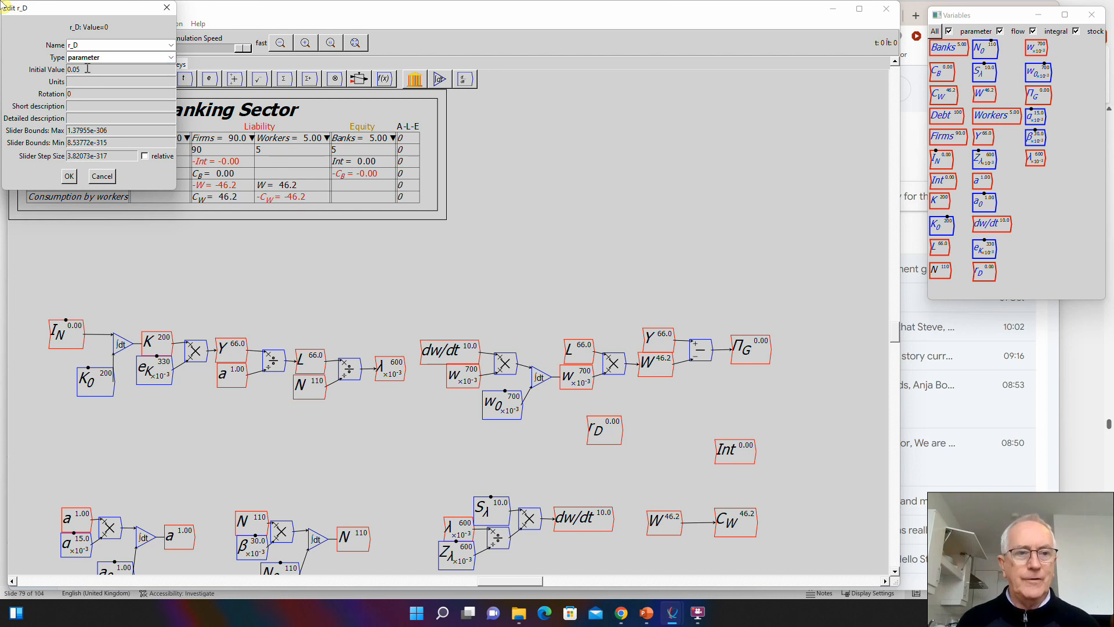
# - Set r_D's slider maximum to 0.2, minimum to 0.01 and step size to 0.01, and accept the definition
pyautogui.press('Tab')
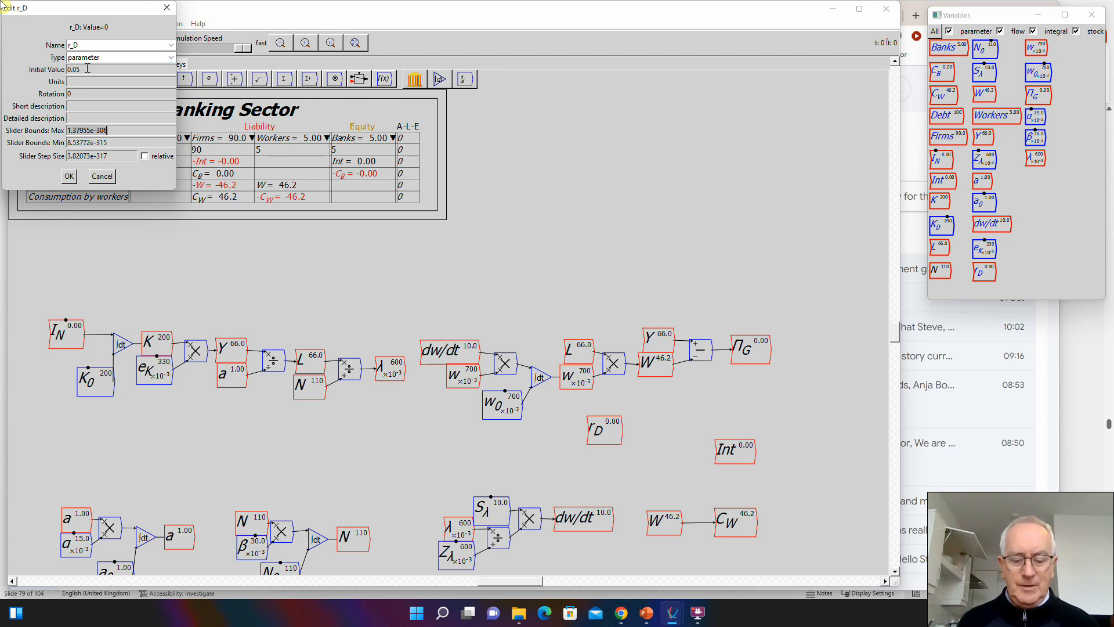
pyautogui.write('0.2')
pyautogui.press('Tab')
pyautogui.write('0.0')
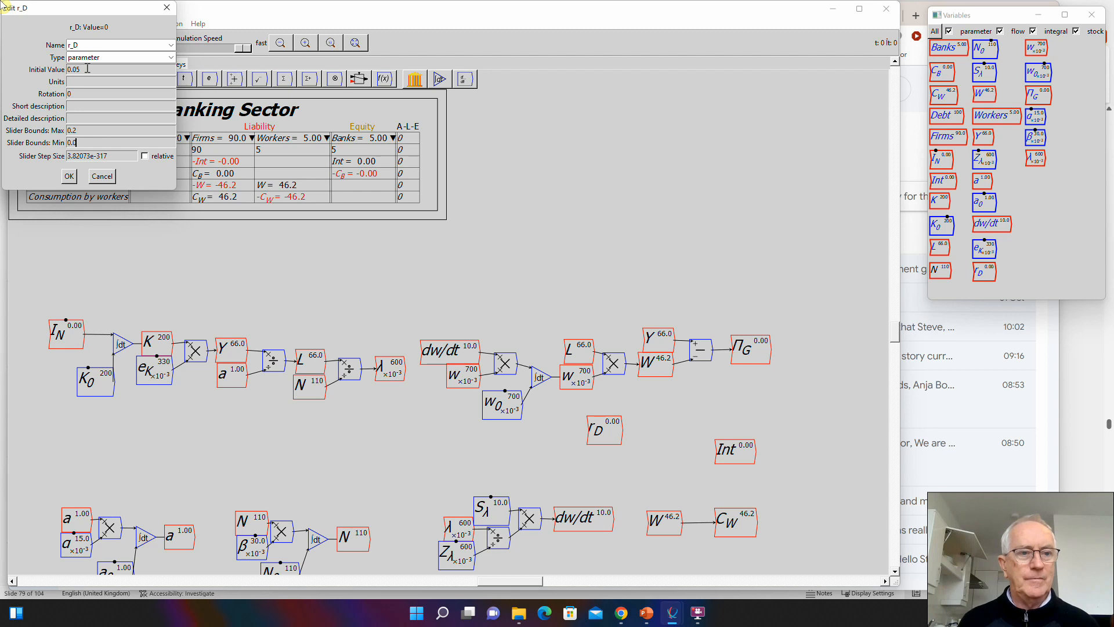
pyautogui.write('1')
pyautogui.press('Tab')
pyautogui.write('0')
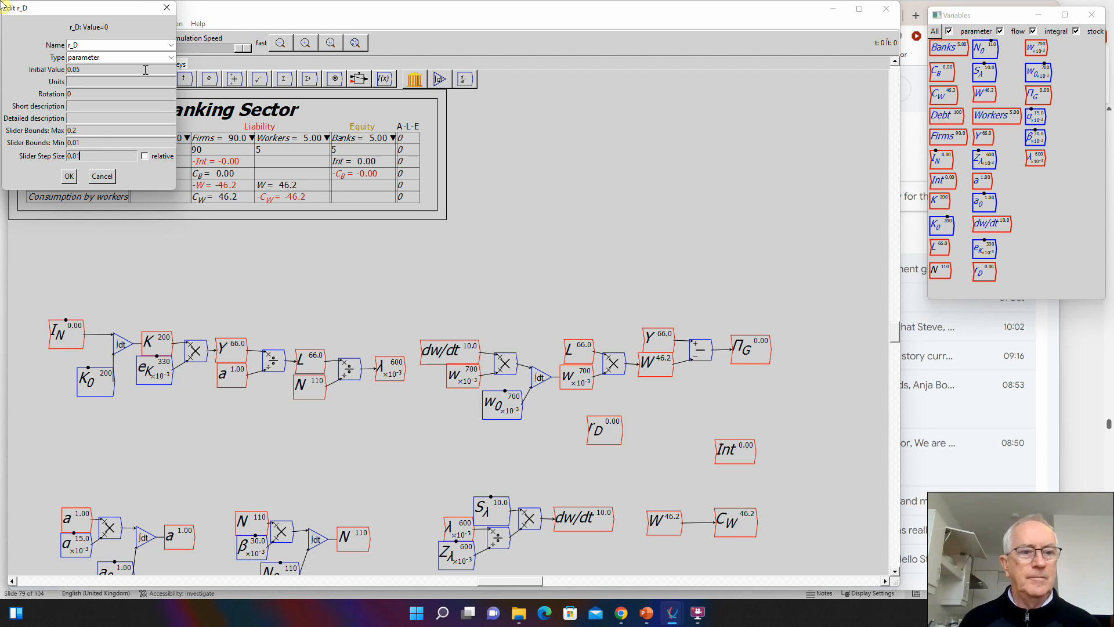
pyautogui.click(69, 176)
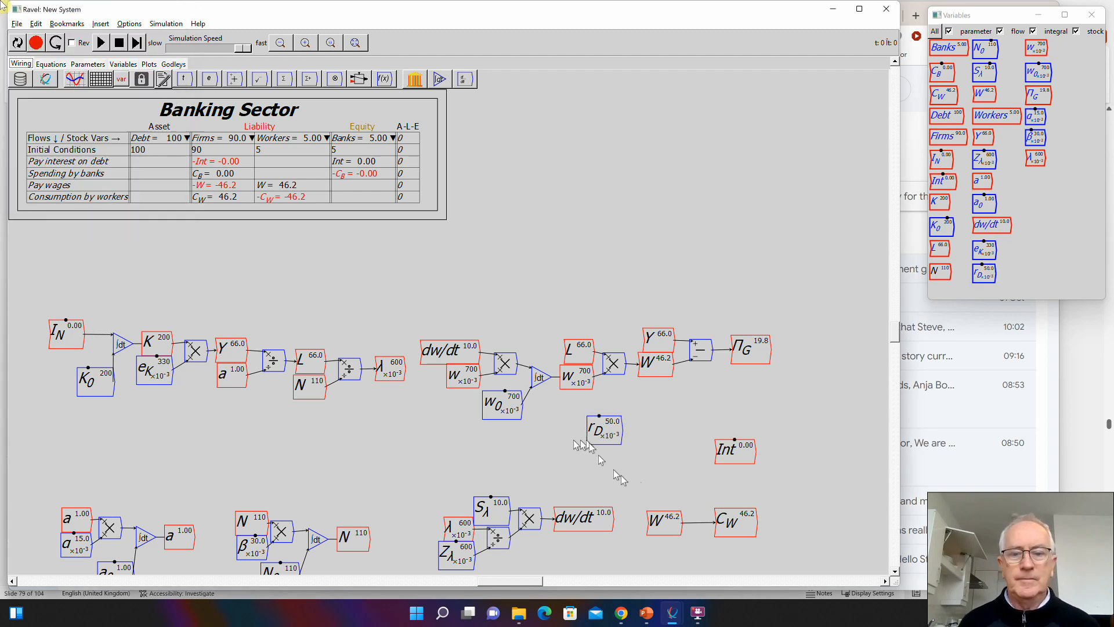
# - Line up r_D with Int, place Debt beneath it, and wire both through a multiply operator into Int
pyautogui.moveTo(608, 438); pyautogui.dragTo(638, 452)
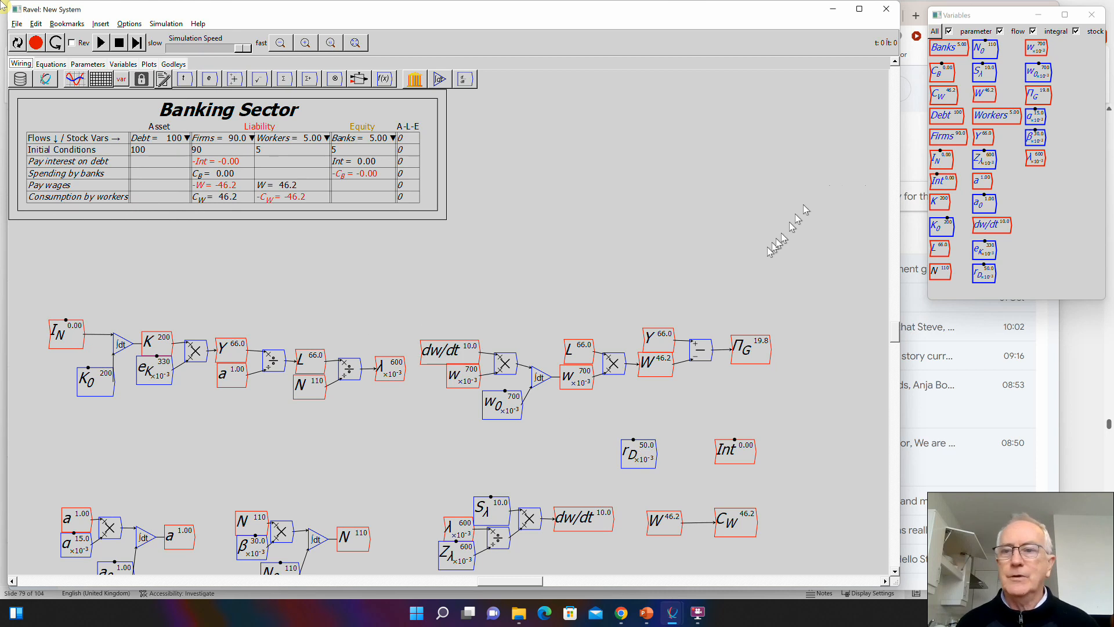
pyautogui.click(946, 115)
pyautogui.moveTo(853, 239); pyautogui.dragTo(631, 484)
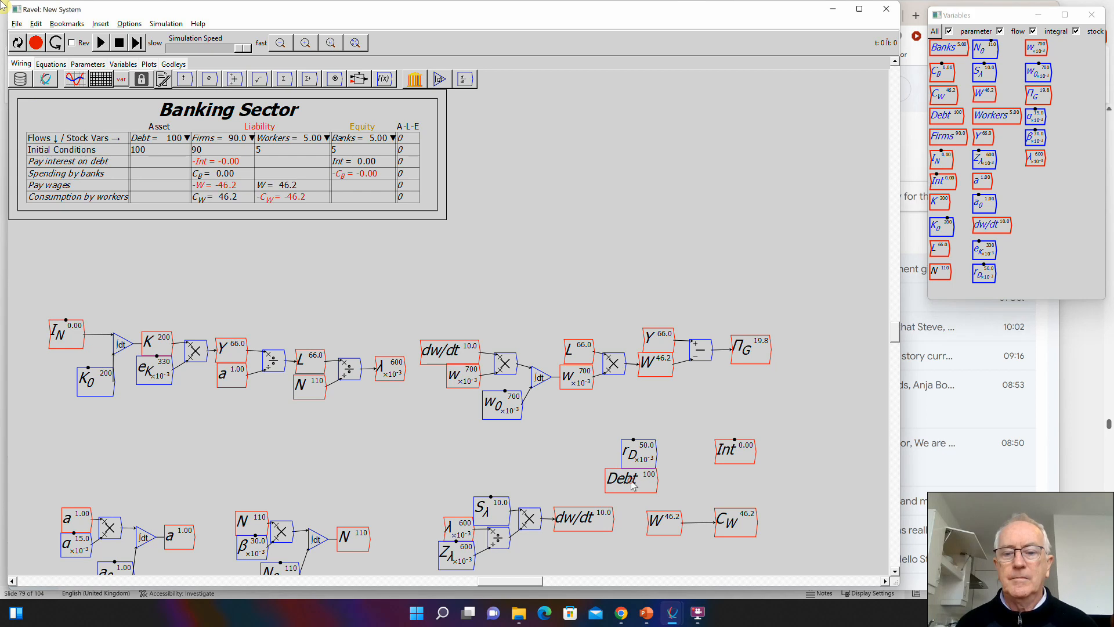
pyautogui.press('*')
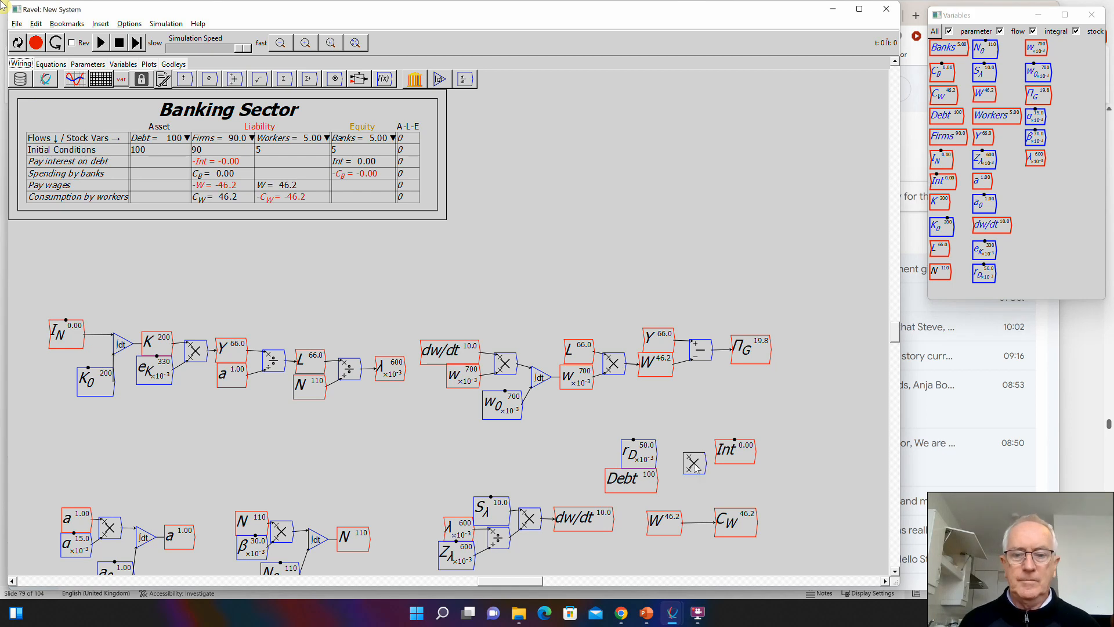
pyautogui.moveTo(656, 454); pyautogui.dragTo(718, 451)
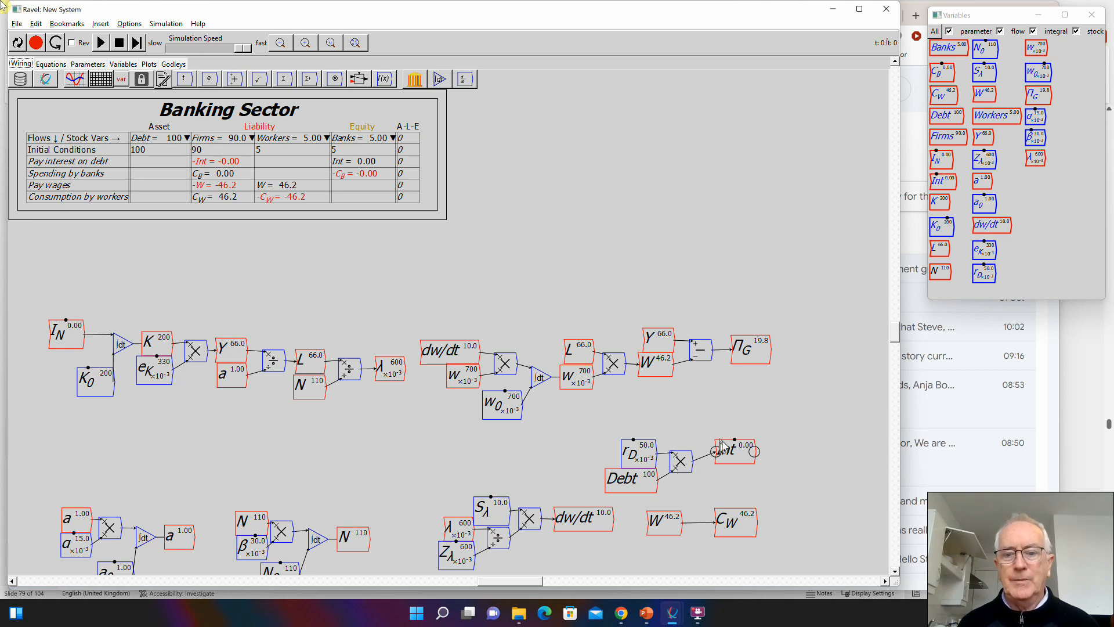
# - Copy the Int variable and place the copy directly beneath \Pi_G
pyautogui.click(735, 450)
pyautogui.hotkey('ctrl', 'c')
pyautogui.hotkey('ctrl', 'v')
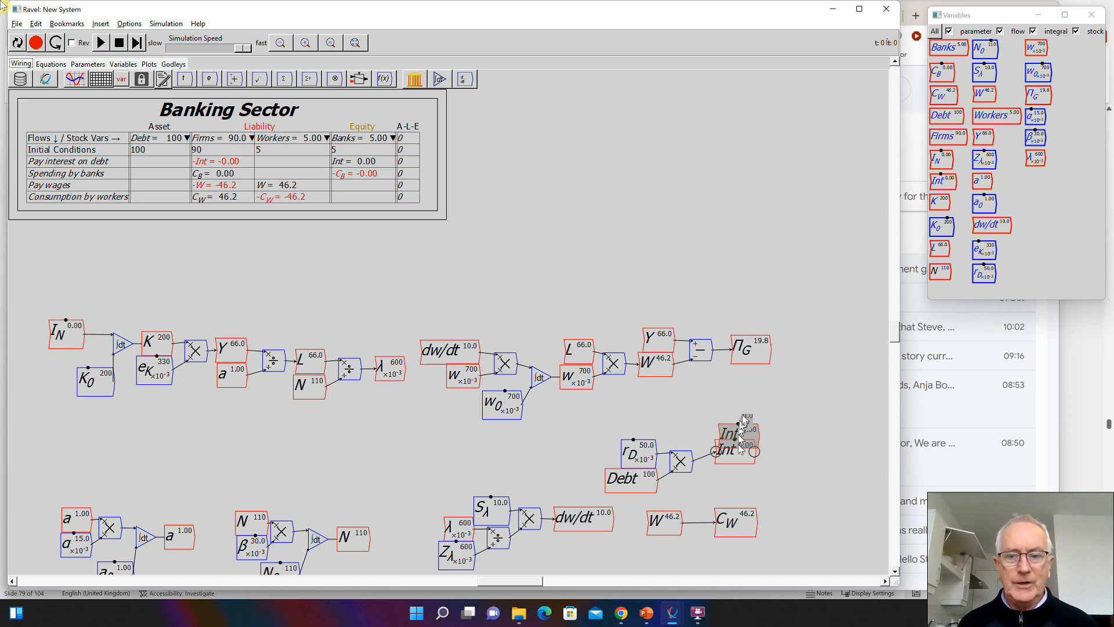
pyautogui.click(760, 380)
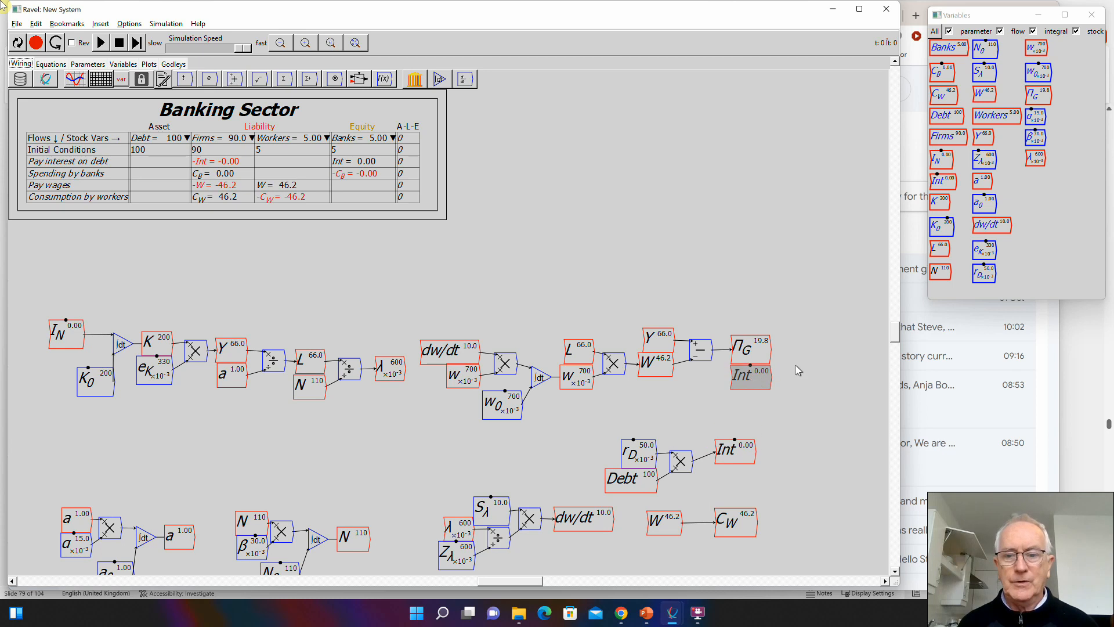
# - Add a subtract operator after \Pi_G and Int, wiring \Pi_G to its plus input and Int to its minus input
pyautogui.press('-')
pyautogui.press('Return')
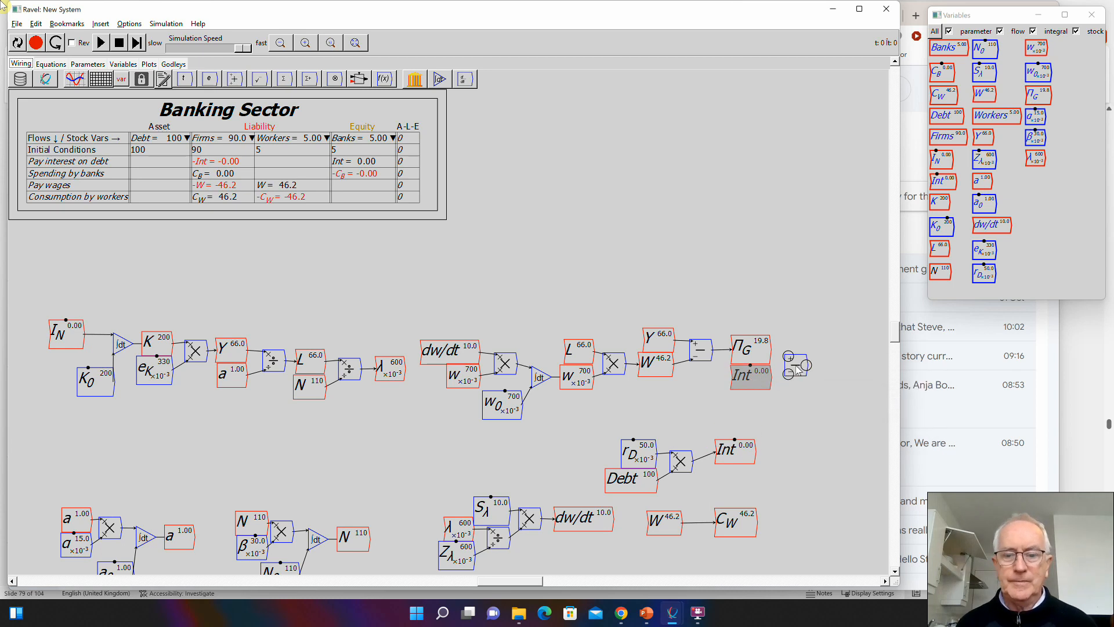
pyautogui.click(795, 366)
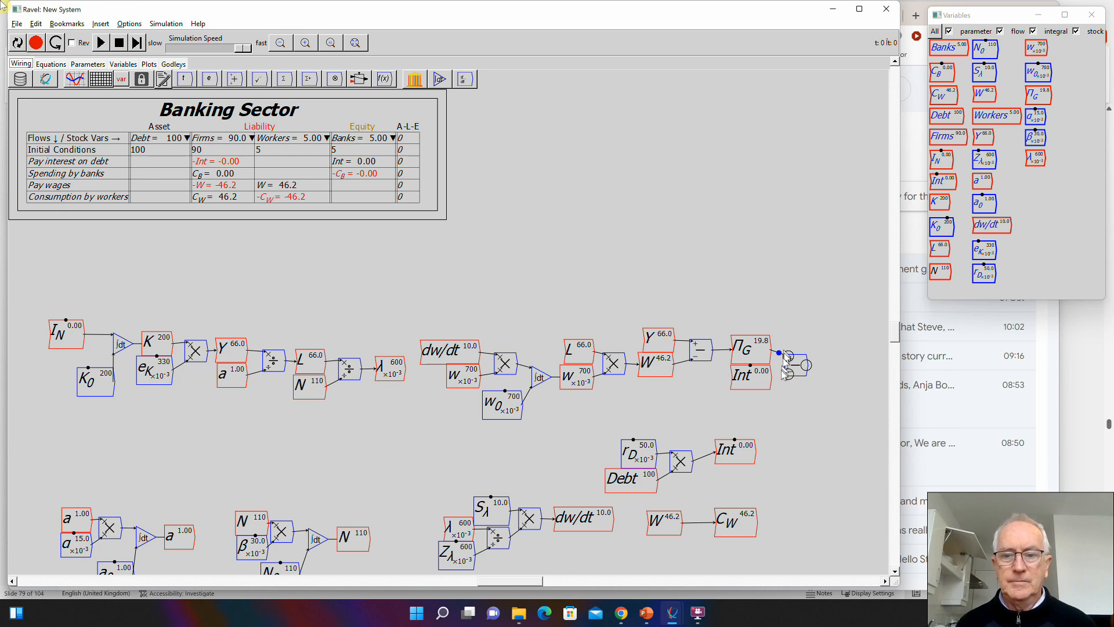
pyautogui.moveTo(776, 379); pyautogui.dragTo(792, 365)
# - Add a flow variable named \Pi_N and wire the output of the \Pi_G minus Int operator into it
pyautogui.write('\\Pi_N')
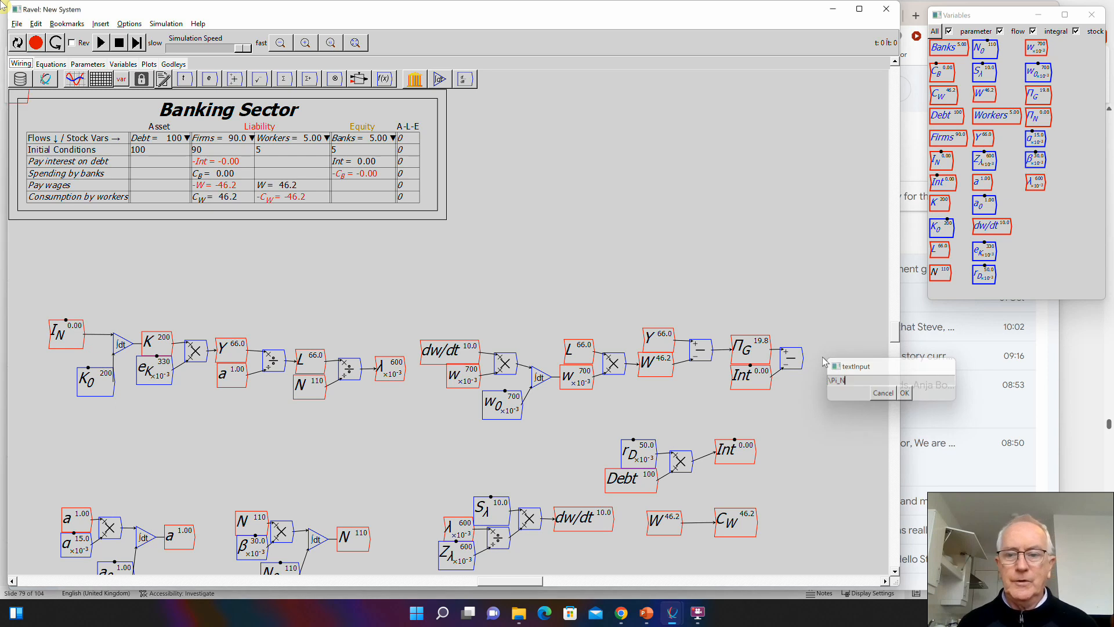
pyautogui.press('Return')
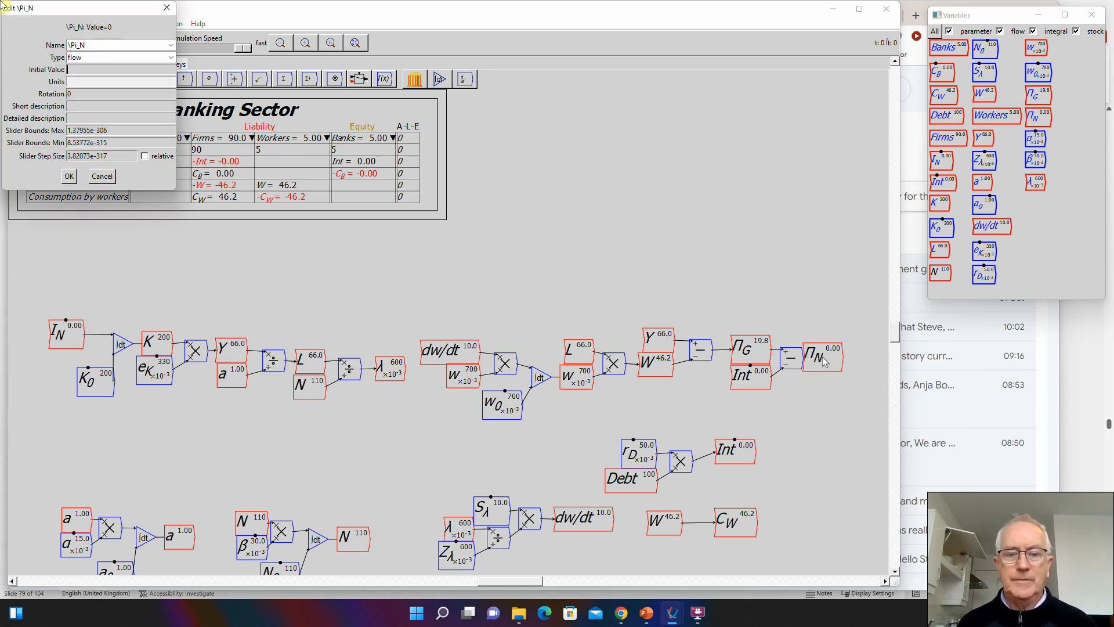
pyautogui.press('Return')
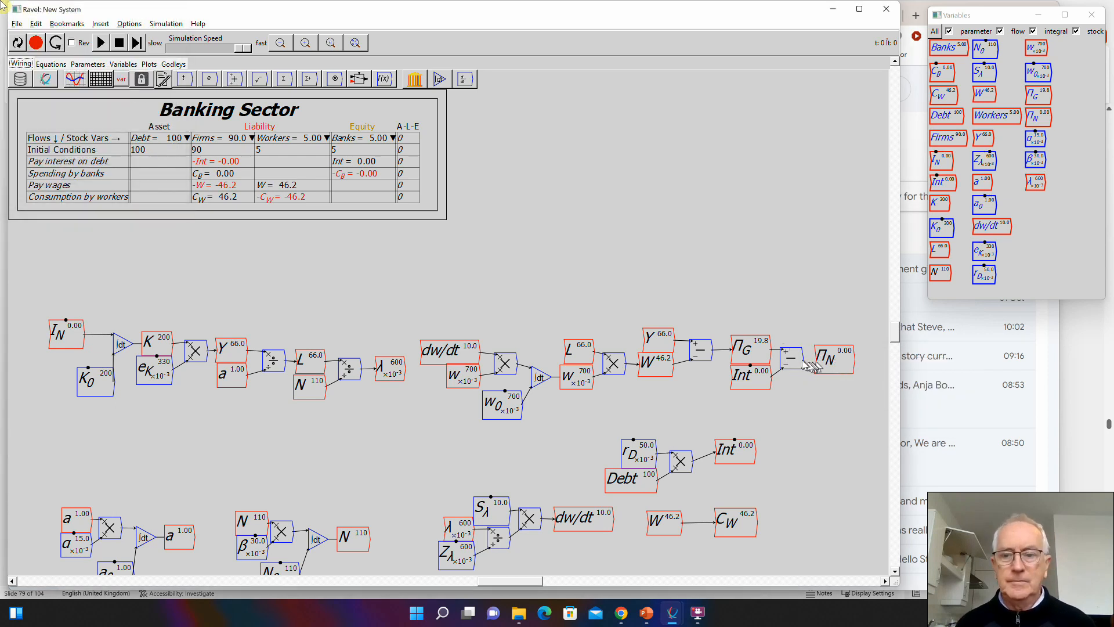
pyautogui.moveTo(802, 362); pyautogui.dragTo(829, 364)
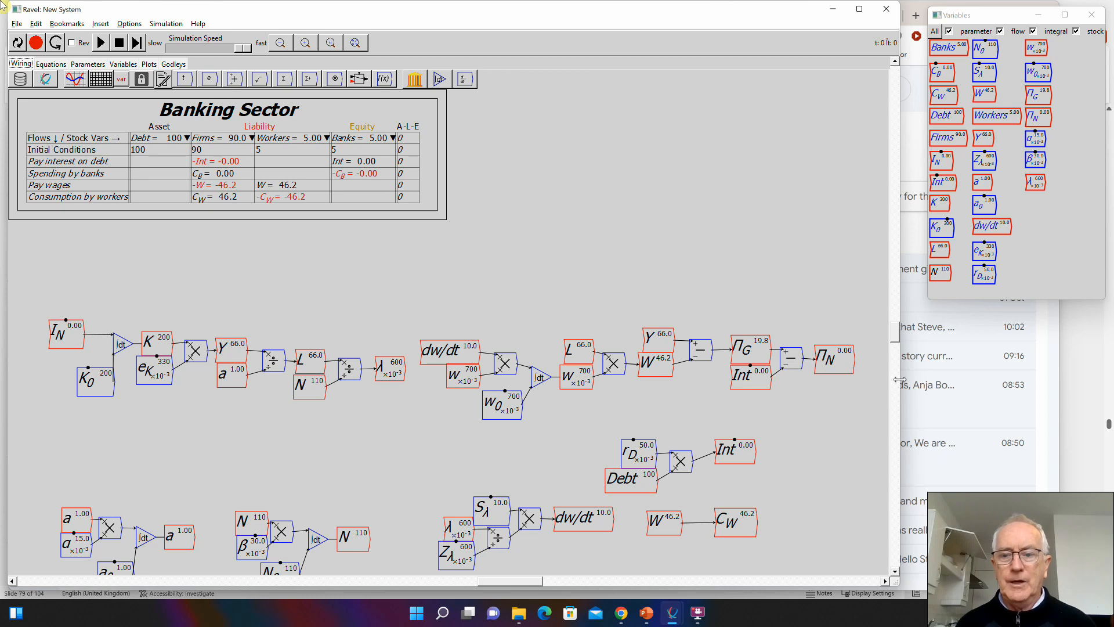
# - Place K beneath \Pi_N and add a divide operator, wiring \Pi_N as the numerator and K as the denominator
pyautogui.moveTo(900, 380); pyautogui.dragTo(941, 380)
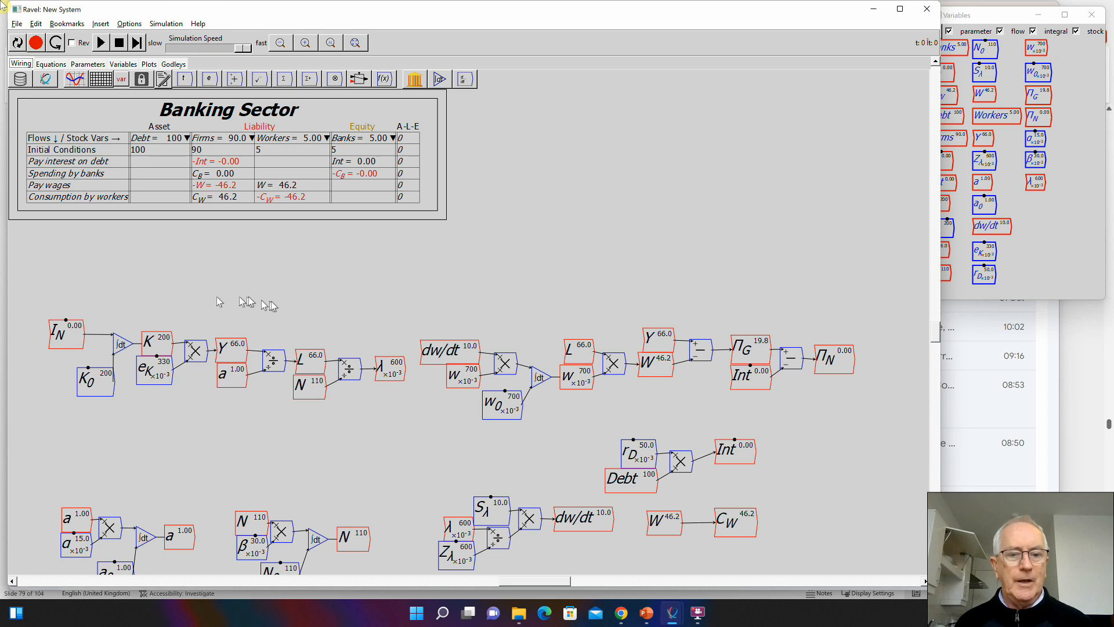
pyautogui.click(1032, 228)
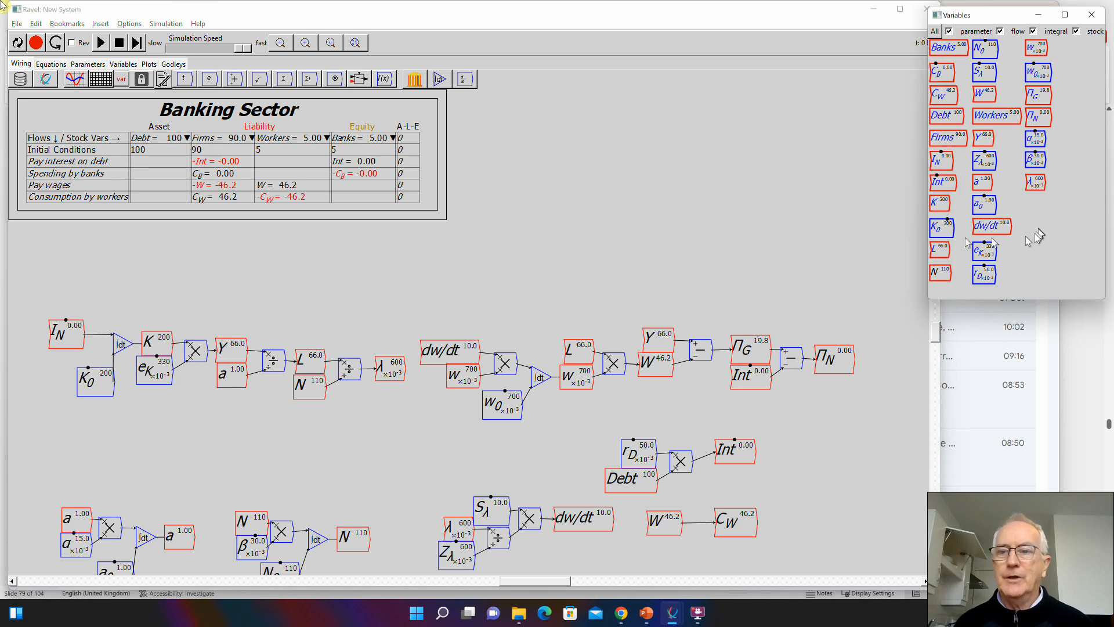
pyautogui.moveTo(938, 203); pyautogui.dragTo(840, 392)
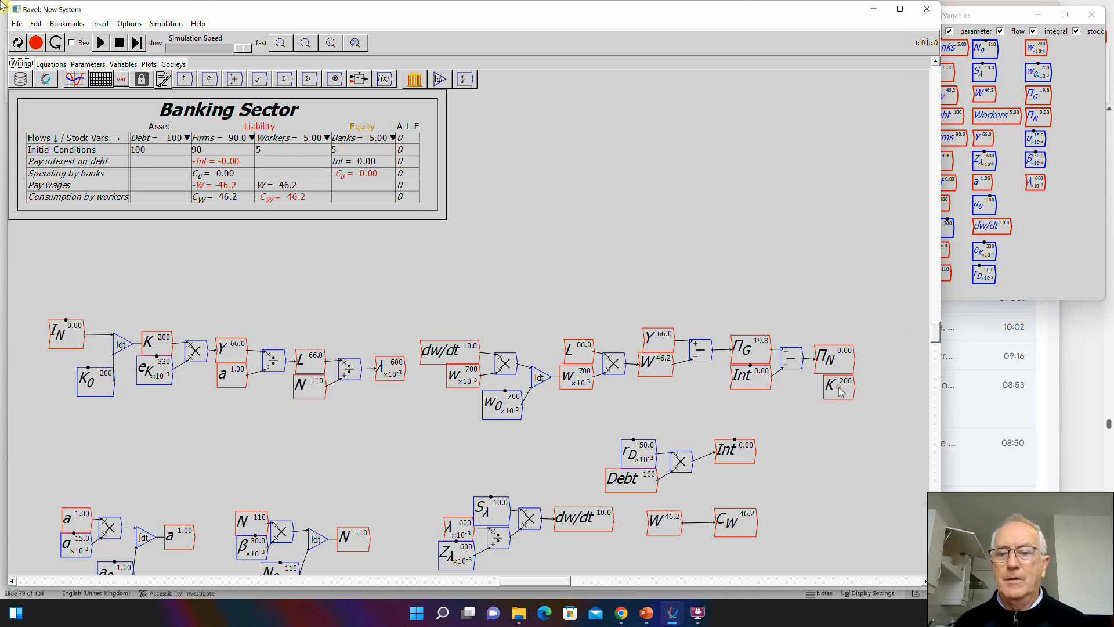
pyautogui.press('/')
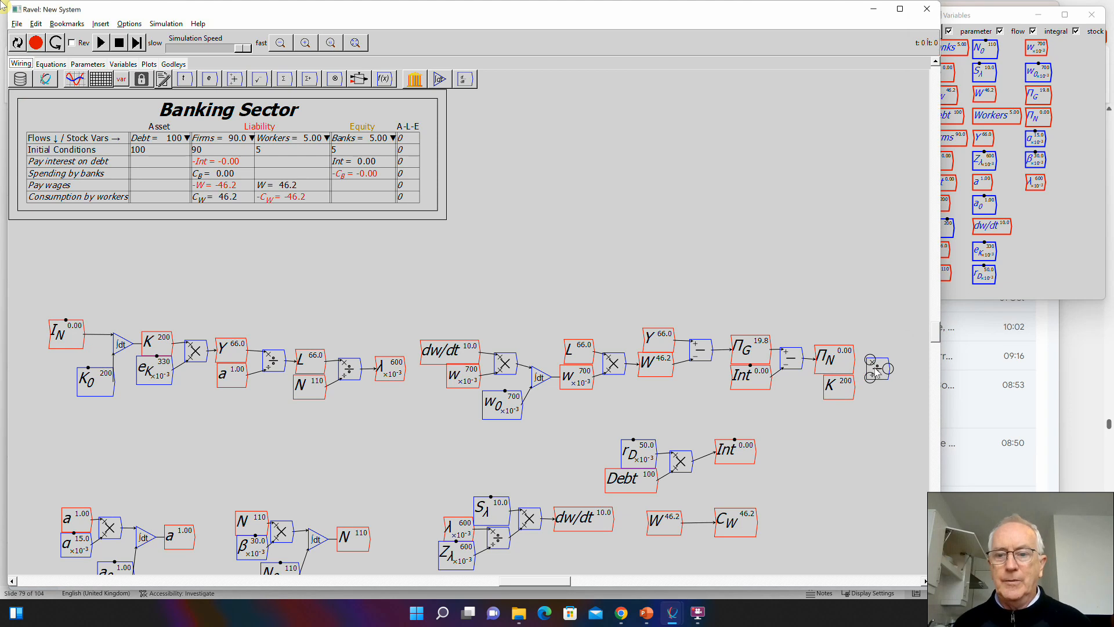
pyautogui.moveTo(854, 360)
pyautogui.mouseDown()
pyautogui.moveTo(870, 363)
pyautogui.moveTo(869, 376)
pyautogui.mouseUp()
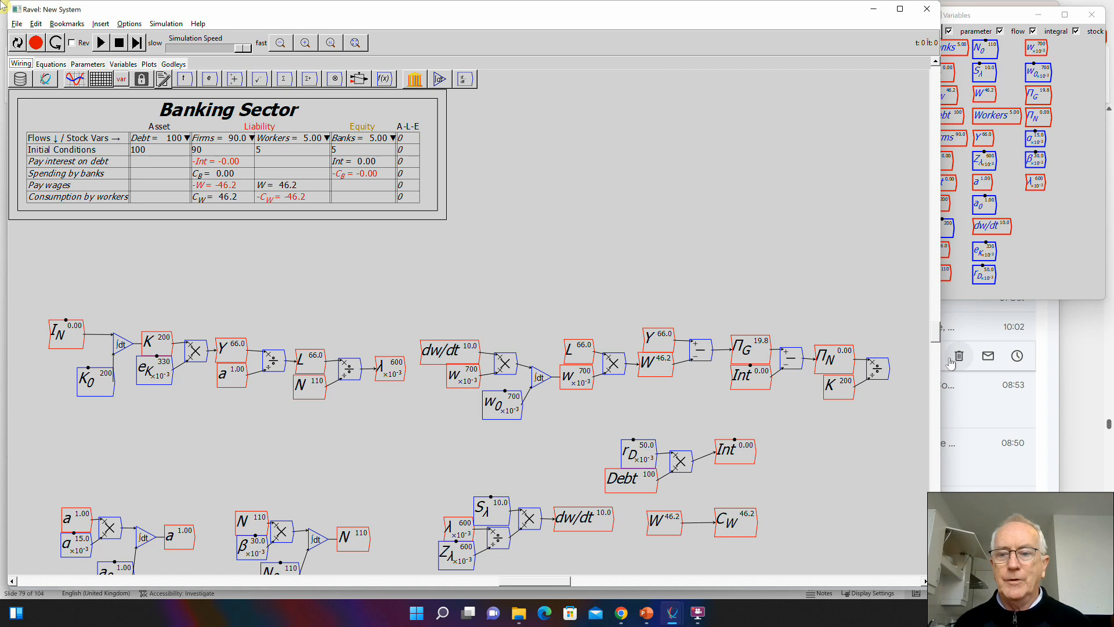
# - Add a flow variable named \pi_r after the divide operator and wire the operator's output into it
pyautogui.moveTo(941, 360); pyautogui.dragTo(1008, 365)
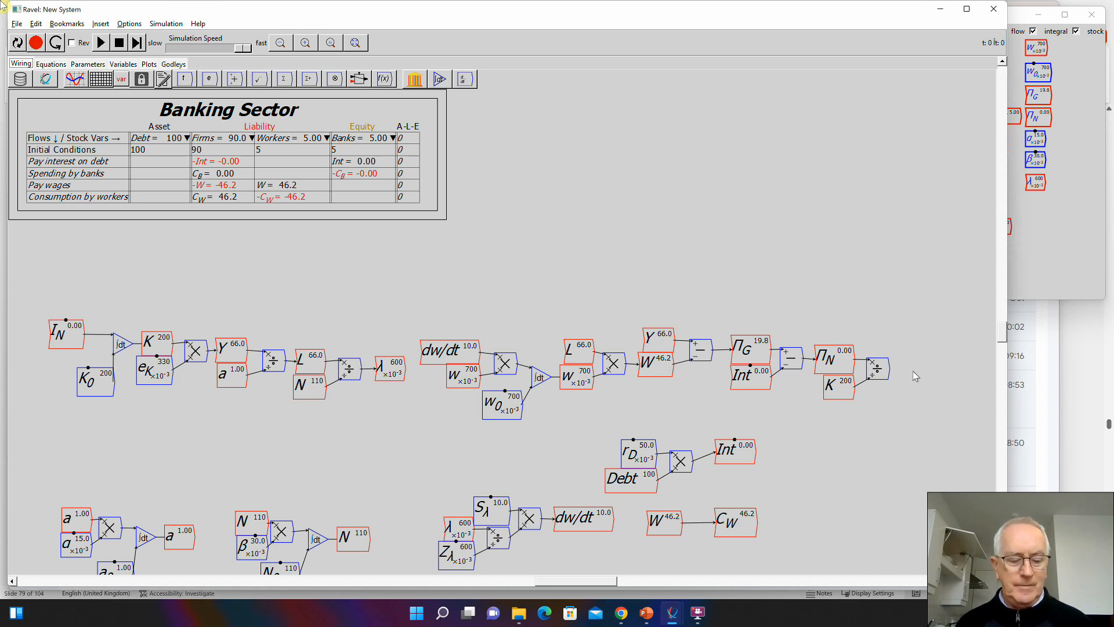
pyautogui.write('\\pi_r')
pyautogui.press('Return')
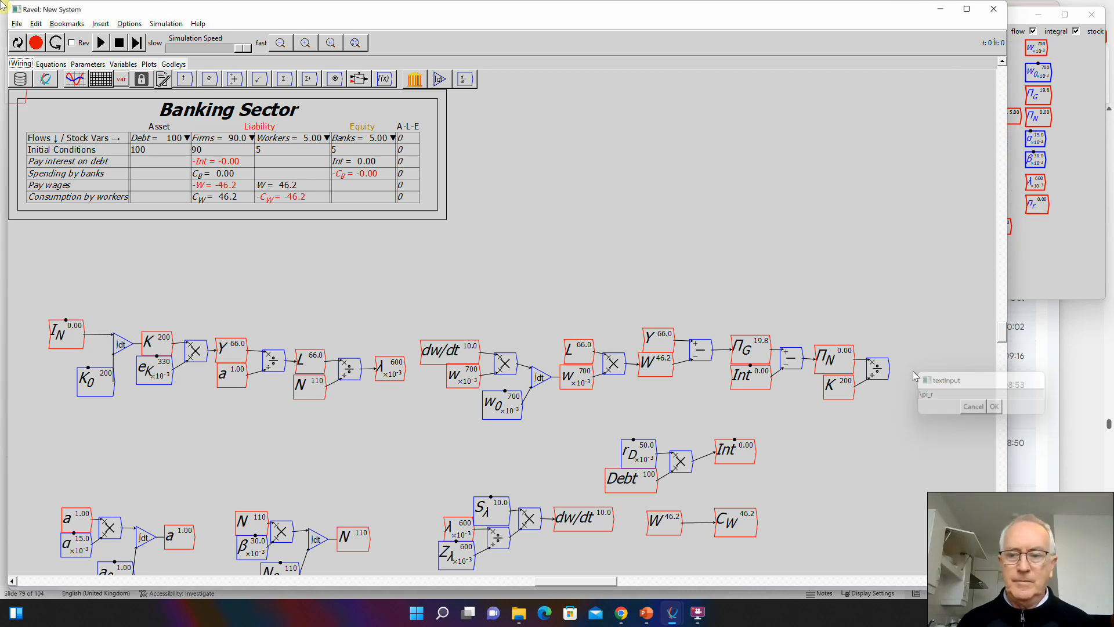
pyautogui.press('Return')
pyautogui.click(921, 368)
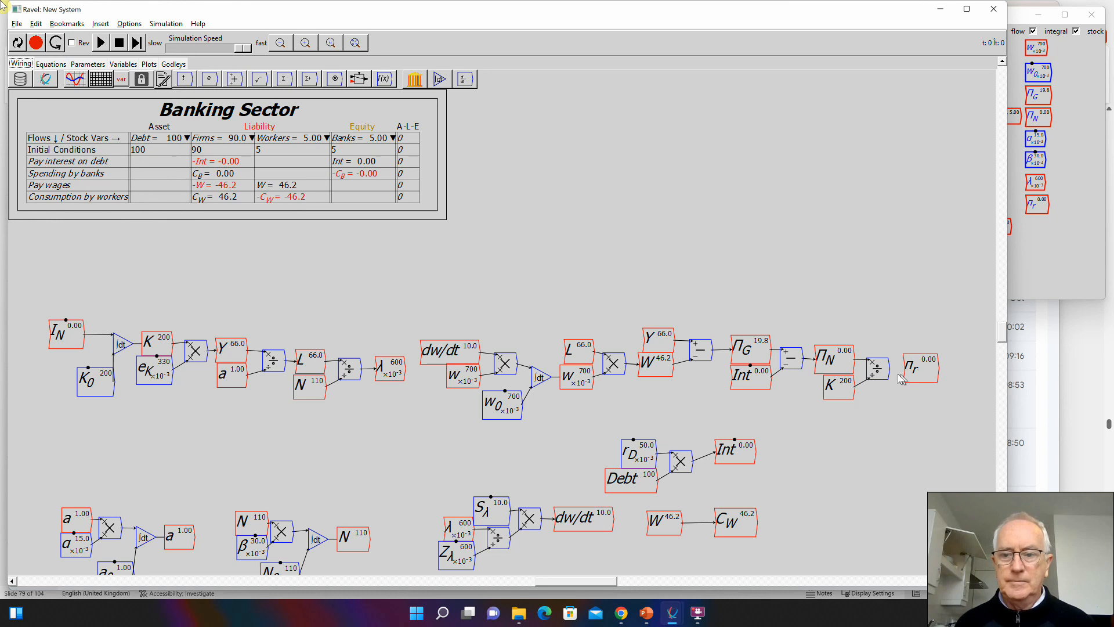
pyautogui.moveTo(889, 369); pyautogui.dragTo(912, 371)
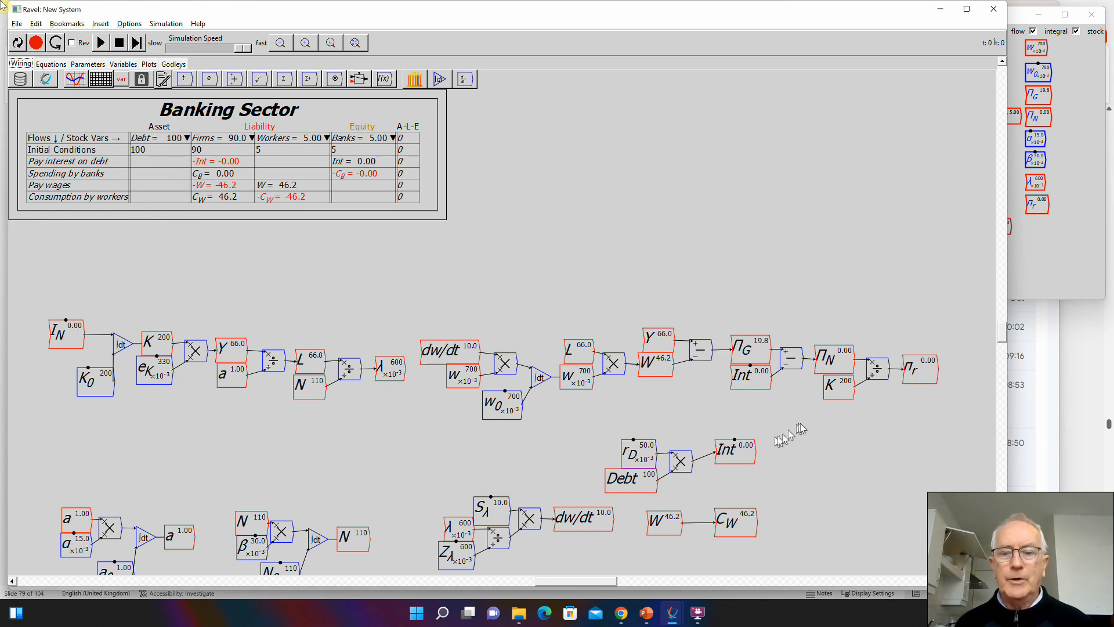
# - Copy the \pi_r variable and place the copy beside C_W in the lower row of definitions
pyautogui.click(915, 377)
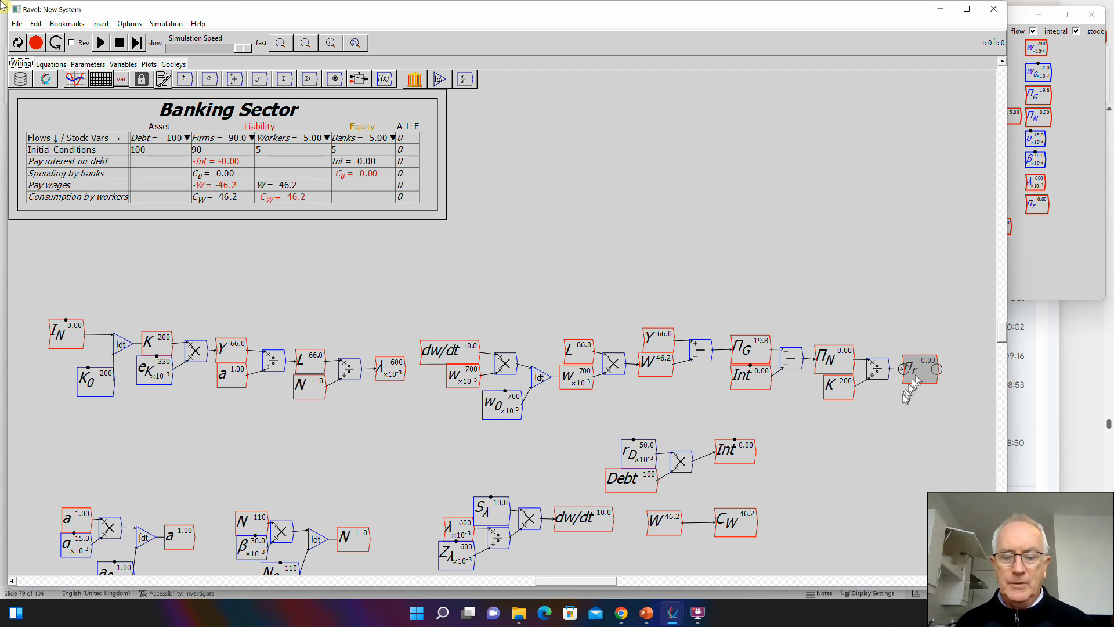
pyautogui.hotkey('ctrl', 'c')
pyautogui.hotkey('ctrl', 'v')
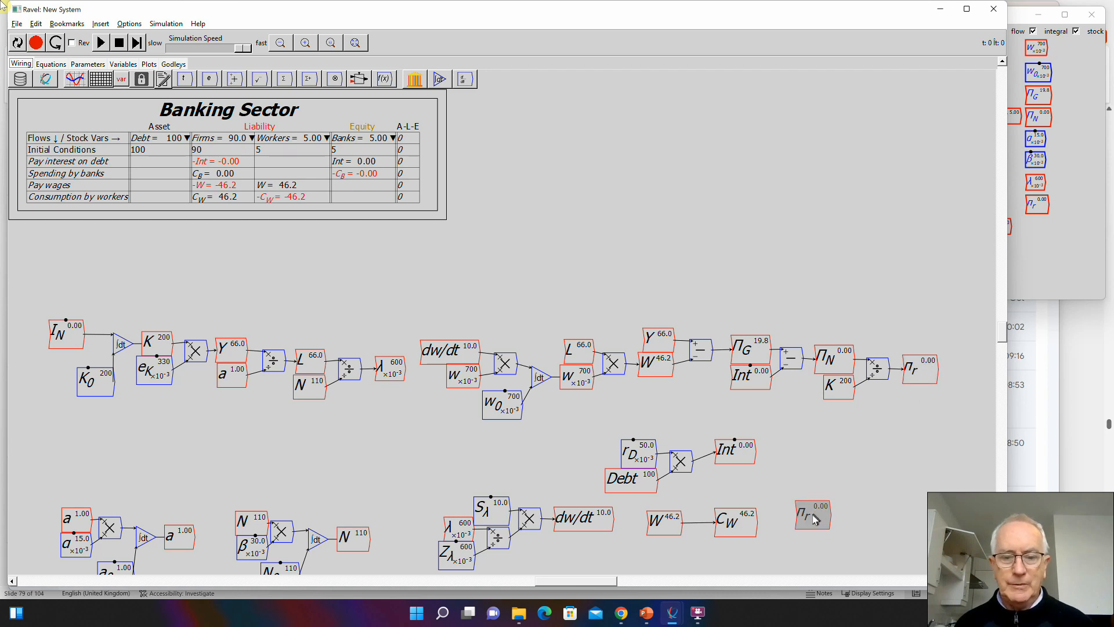
pyautogui.click(811, 521)
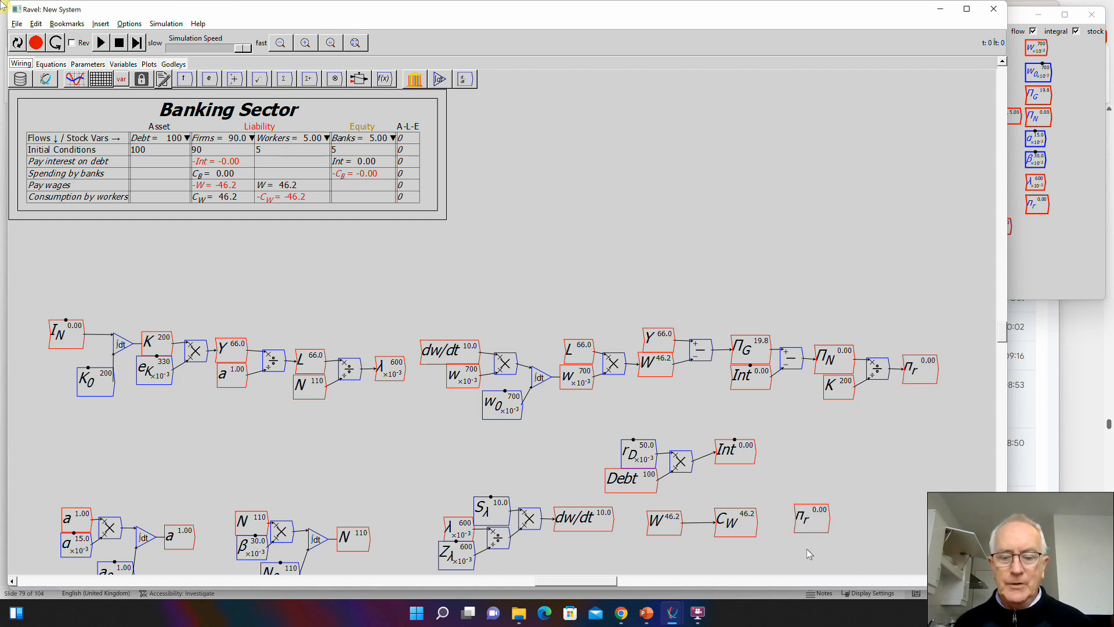
# - Create a variable named Z_\pi^r below the \pi_r copy, defined as a parameter with an initial value of 0.03
pyautogui.click(2, 5)
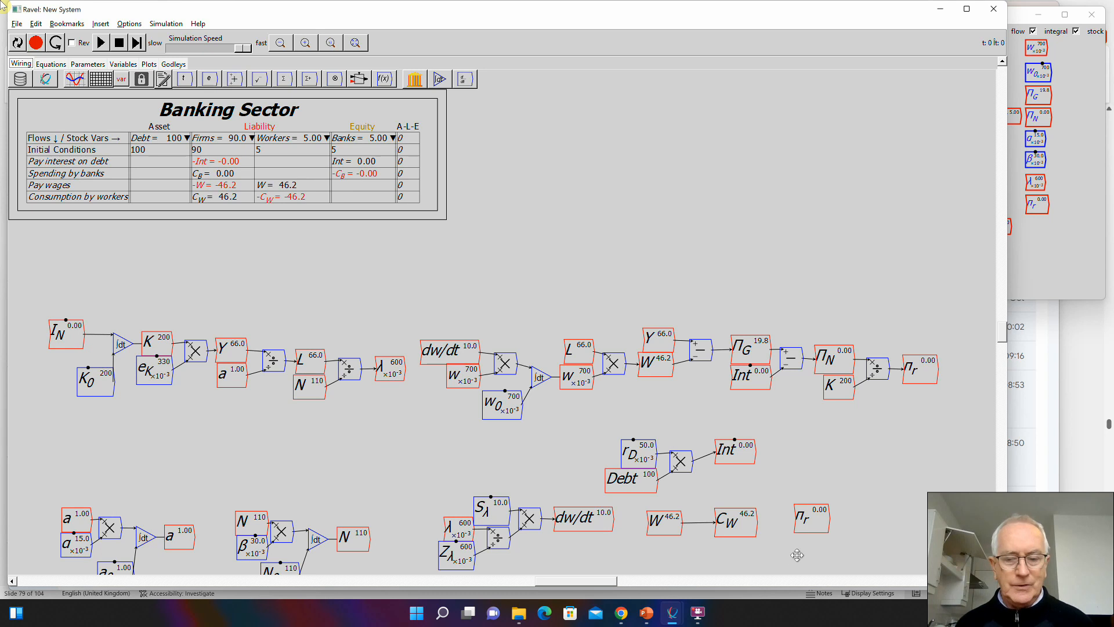
pyautogui.write('z')
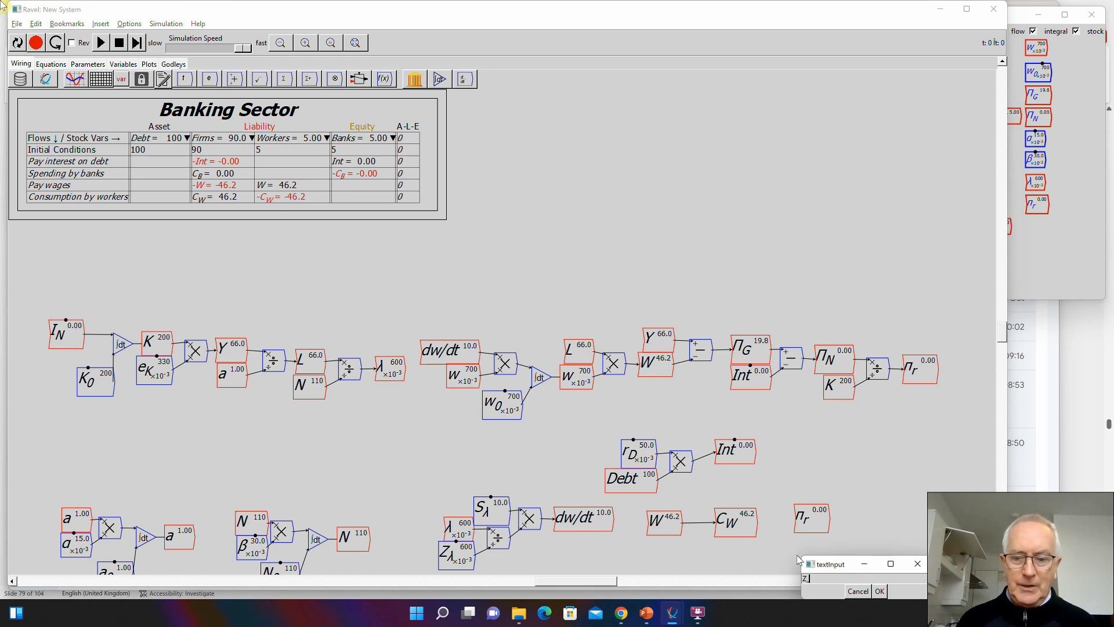
pyautogui.write('_')
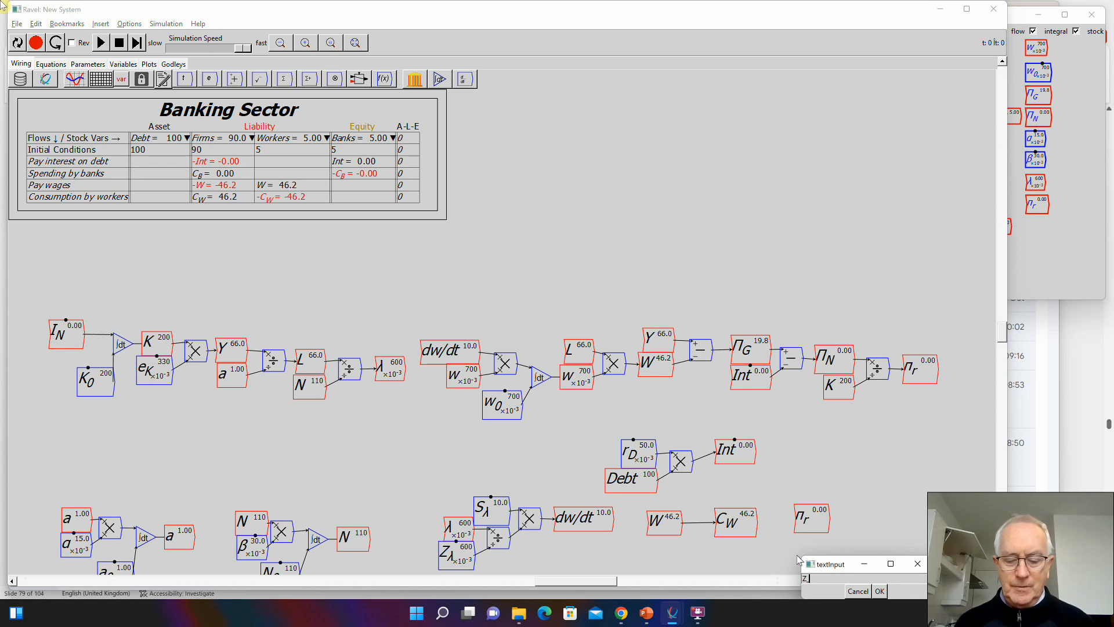
pyautogui.write('\\p')
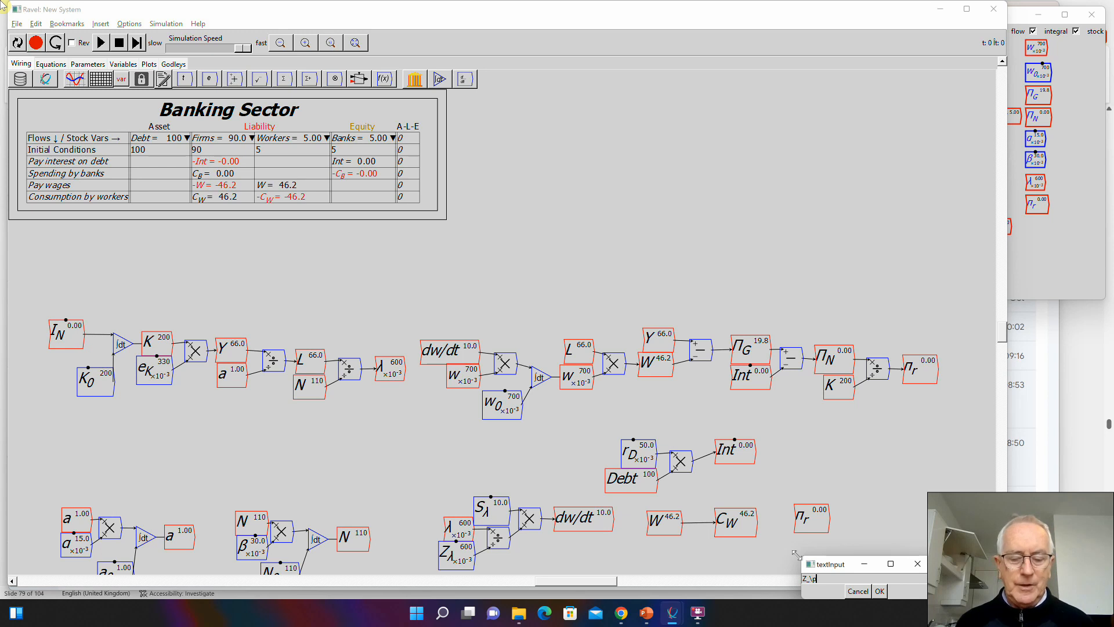
pyautogui.write('i^r')
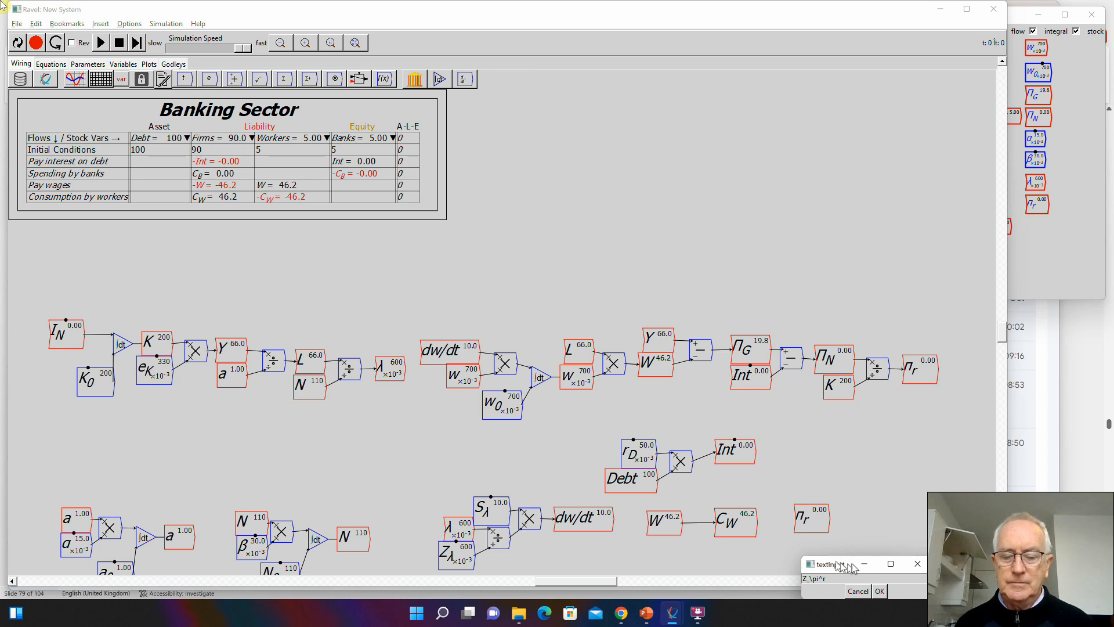
pyautogui.click(879, 590)
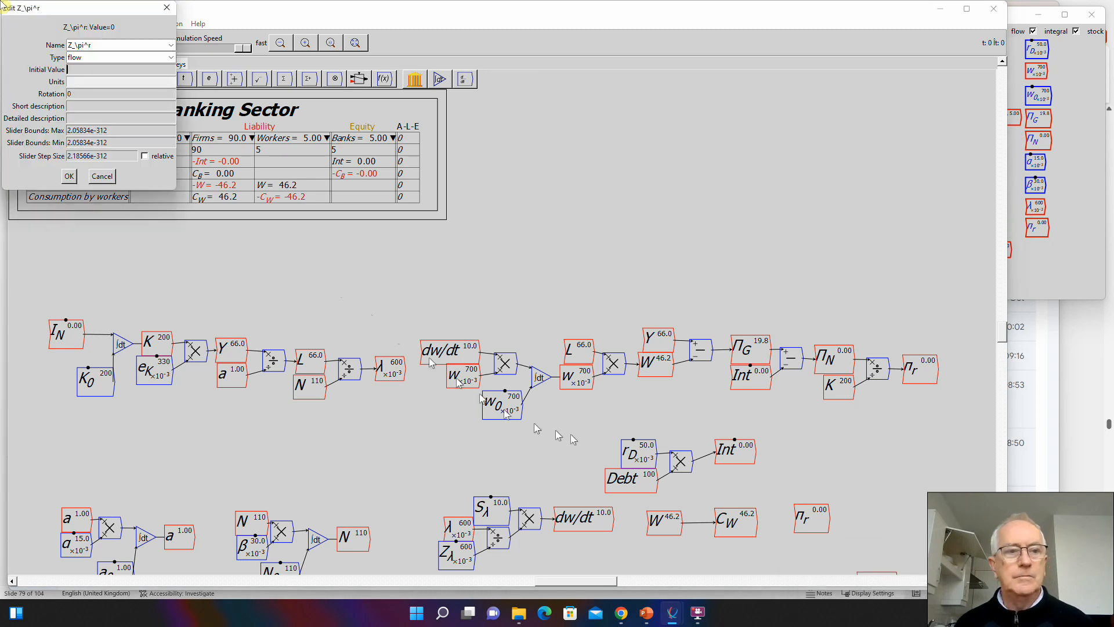
pyautogui.click(135, 57)
pyautogui.click(92, 78)
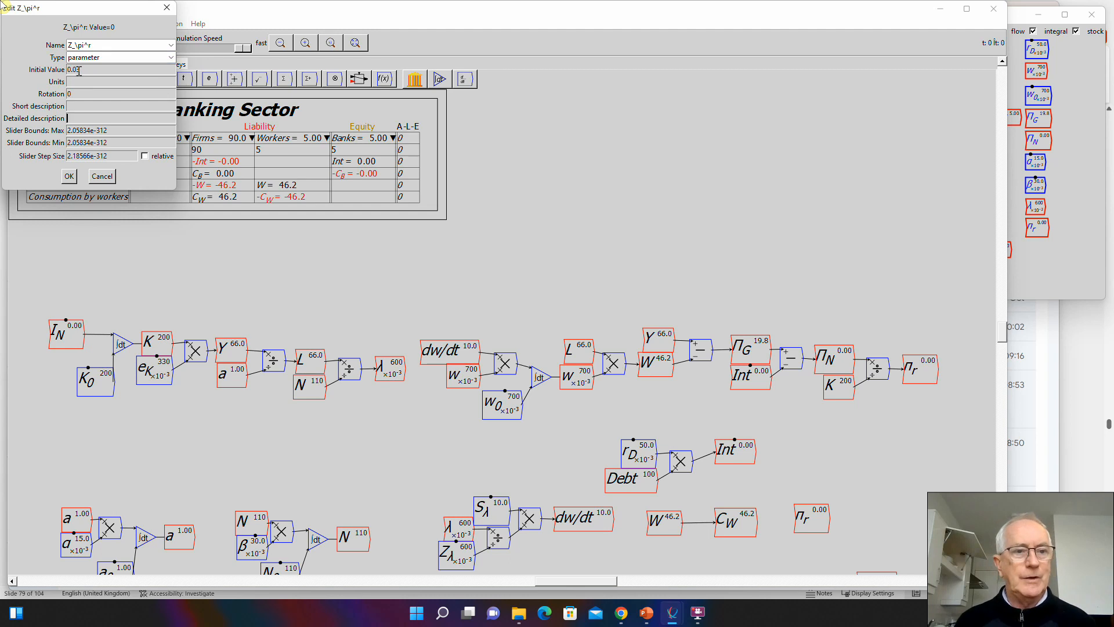
# - Set Z_\pi^r's slider maximum to 0.1, minimum to 0 and step size to 0.01, and accept the definition
pyautogui.press('Tab')
pyautogui.write('0.1')
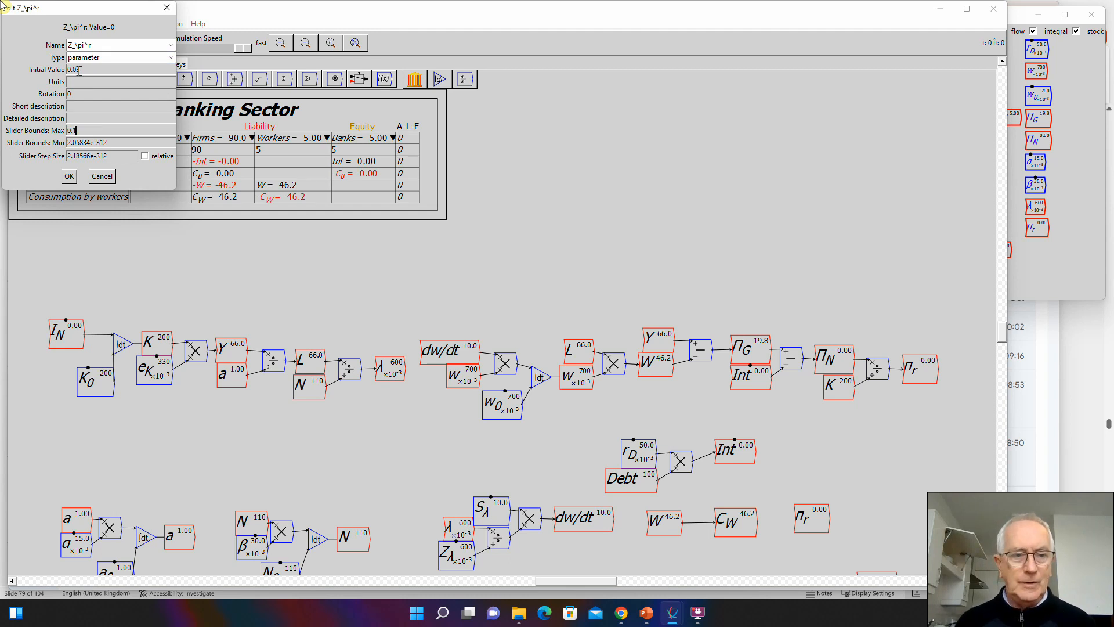
pyautogui.press('Tab')
pyautogui.write('0')
pyautogui.press('Tab')
pyautogui.write('0')
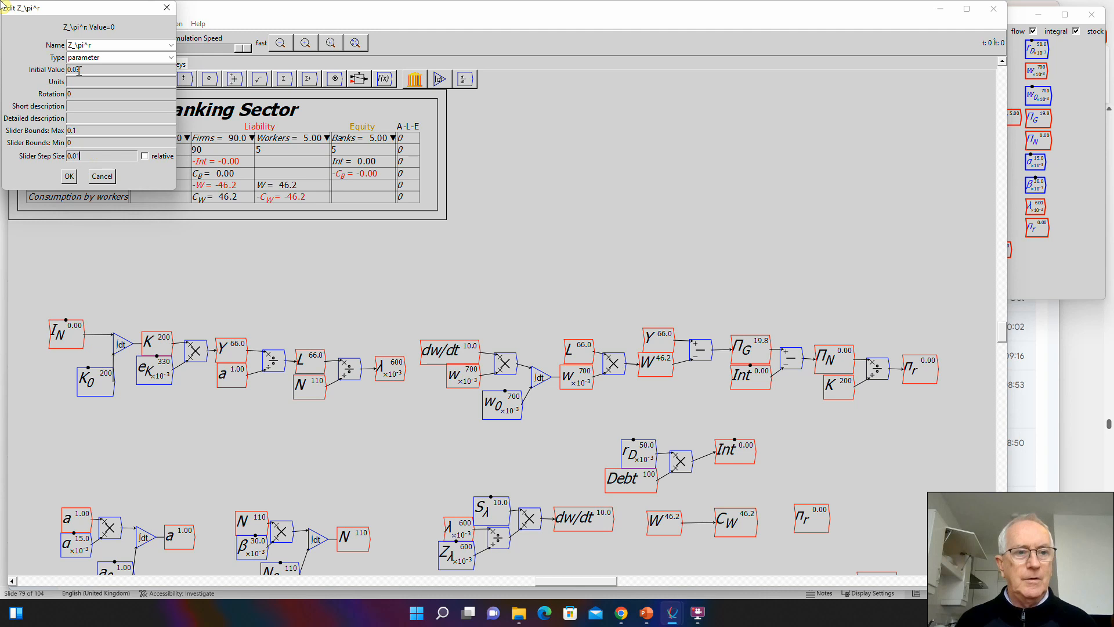
pyautogui.click(69, 176)
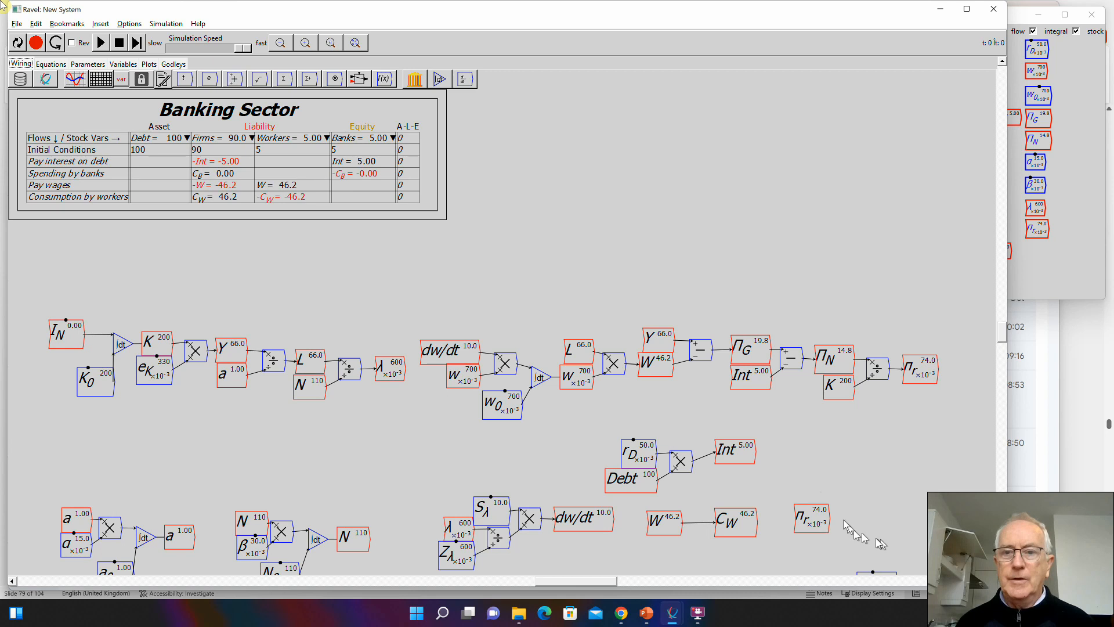
# - Place Z_\pi^r beneath the \pi_r copy and add a subtract operator, wiring \pi_r to its plus input and Z_\pi^r to its minus input
pyautogui.moveTo(817, 469); pyautogui.dragTo(773, 372)
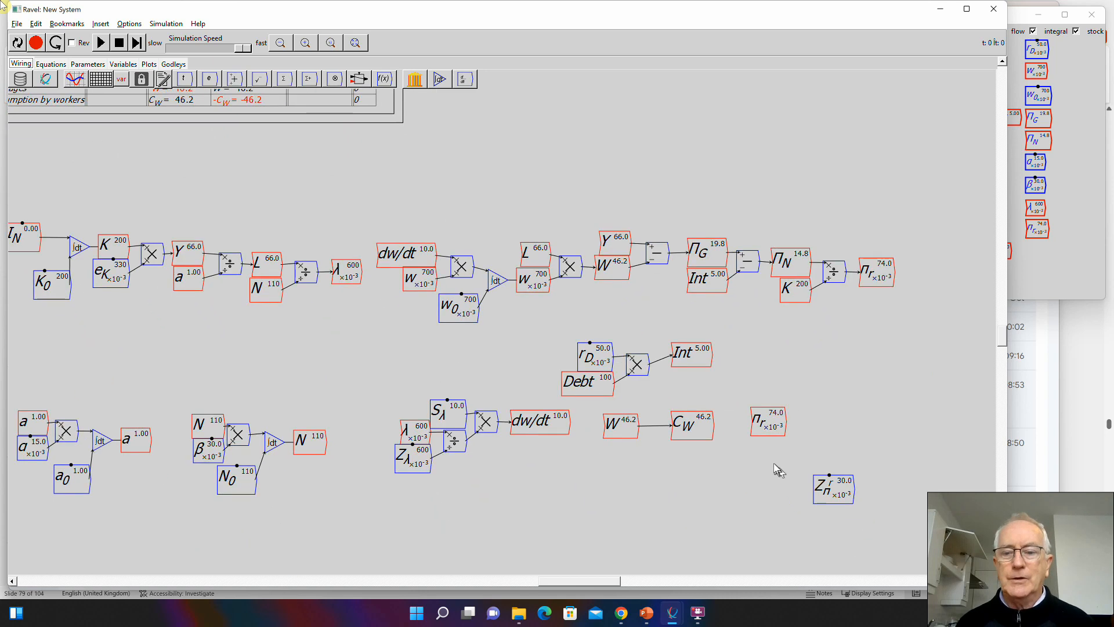
pyautogui.moveTo(837, 497); pyautogui.dragTo(772, 459)
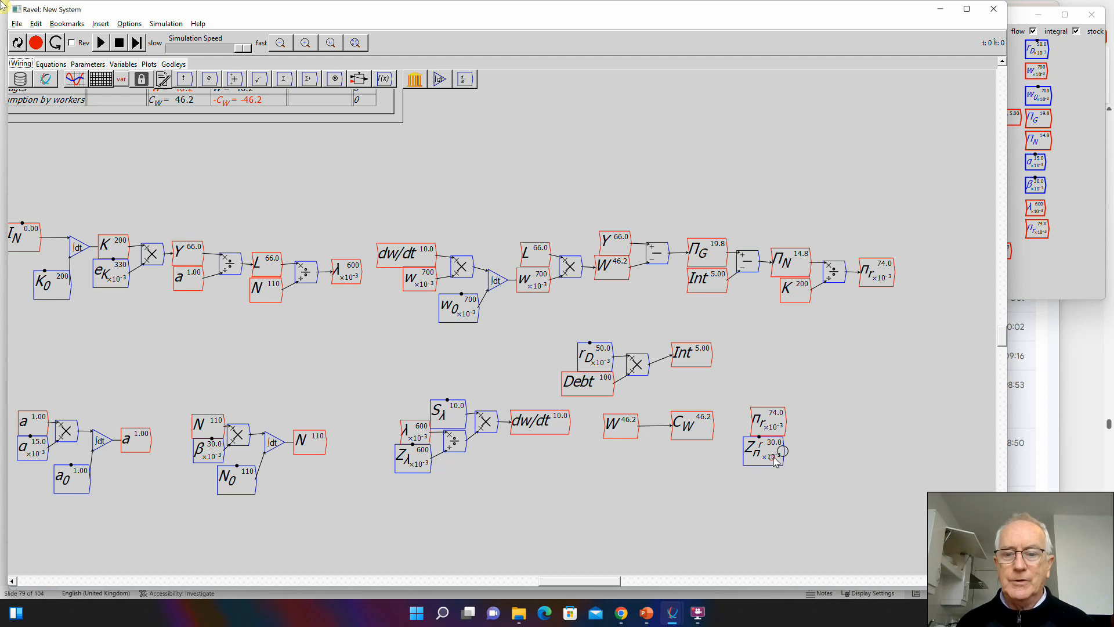
pyautogui.write('-')
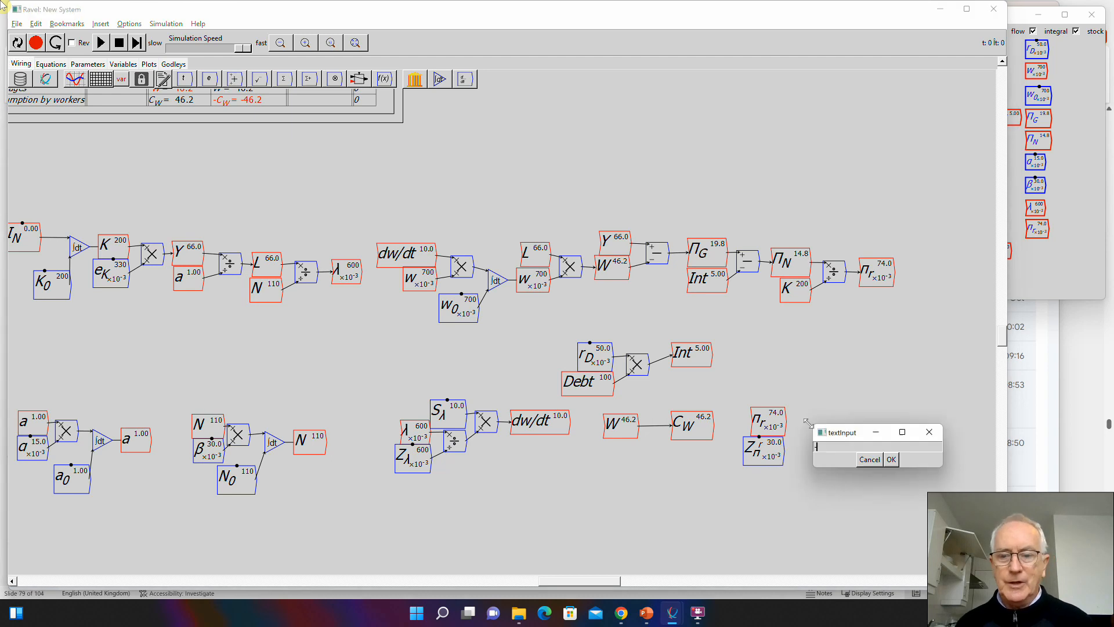
pyautogui.press('Return')
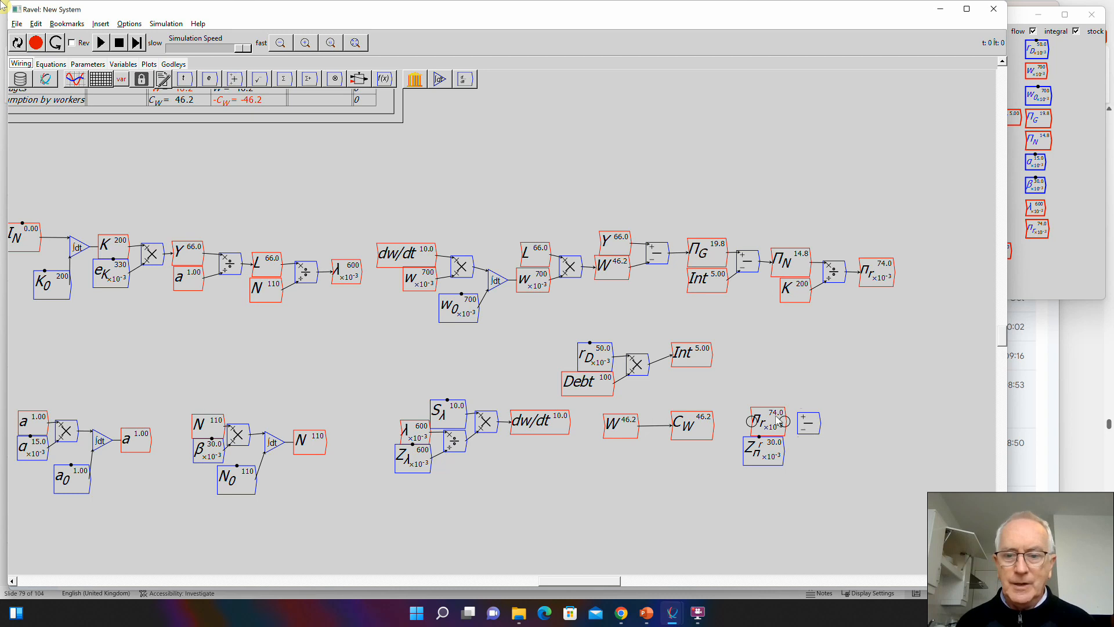
pyautogui.moveTo(785, 420); pyautogui.dragTo(800, 440)
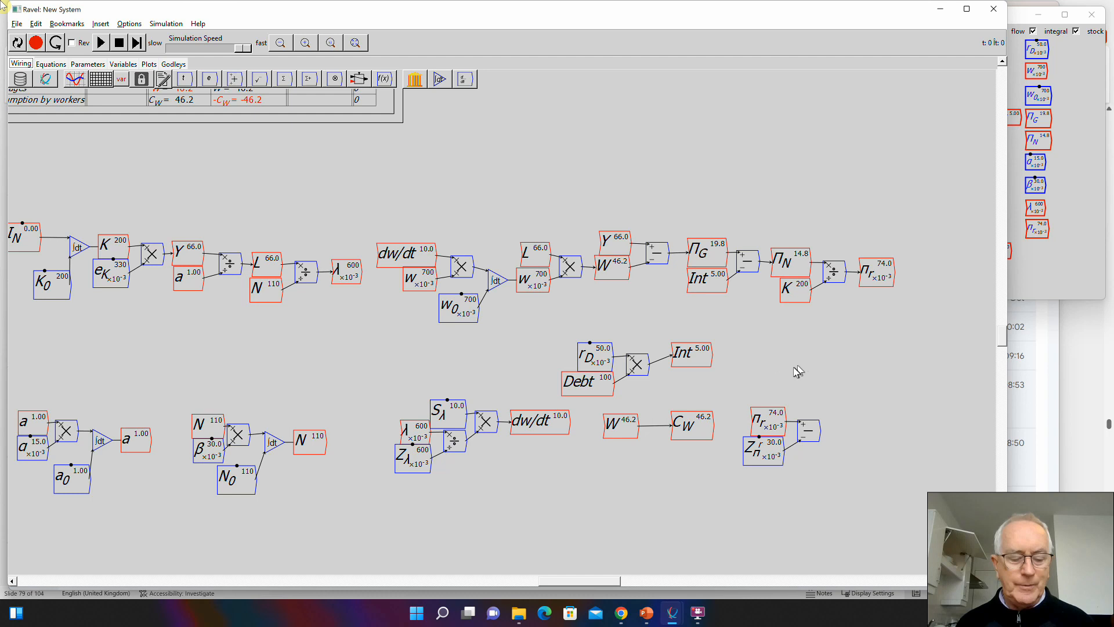
# - Create a variable named S_\pi^r above the new subtract operator, defined as a parameter with an initial value of 10
pyautogui.write('S_\\pi^r')
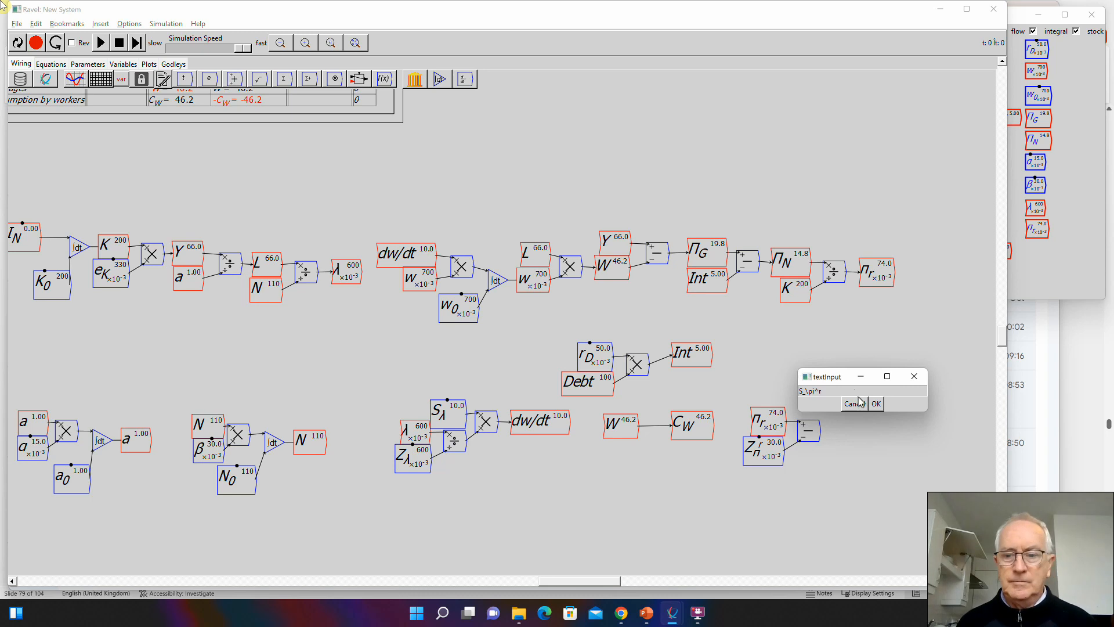
pyautogui.click(876, 403)
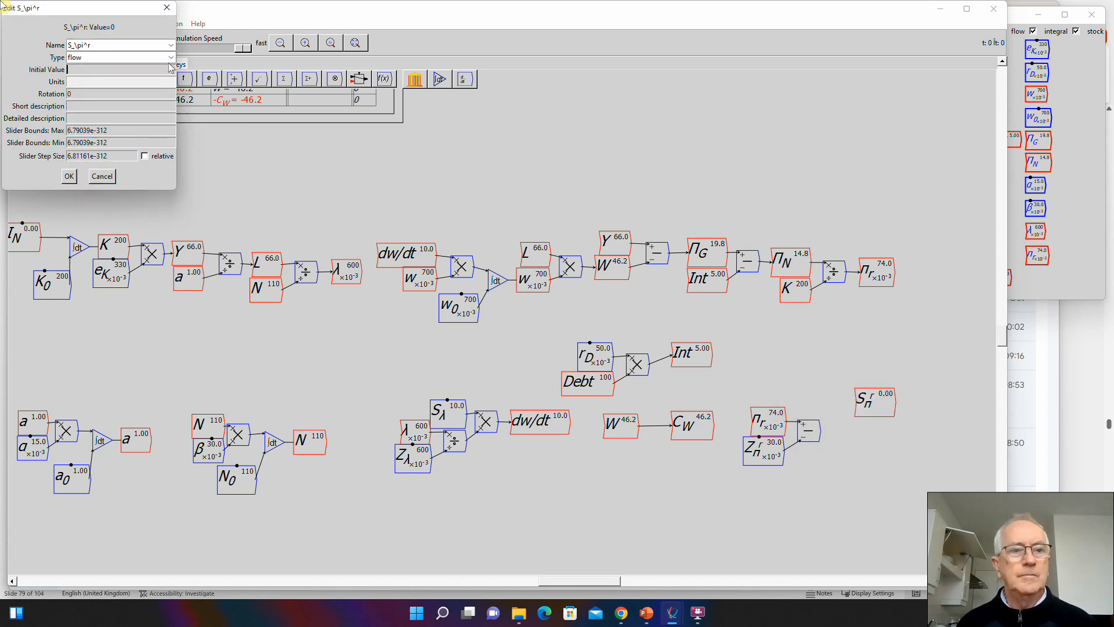
pyautogui.click(170, 57)
pyautogui.click(132, 79)
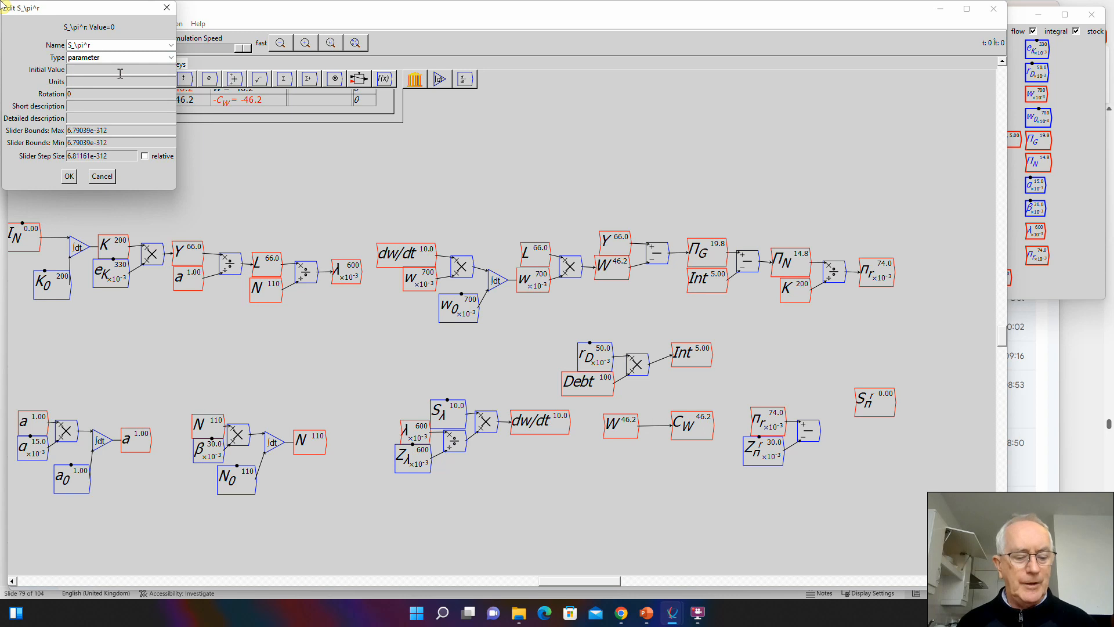
pyautogui.click(121, 74)
pyautogui.write('10')
# - Set S_\pi^r's slider maximum to 20, minimum to 1 and step size to 1, and accept the definition
pyautogui.press('Tab')
pyautogui.press('Tab')
pyautogui.press('Tab')
pyautogui.press('Tab')
pyautogui.press('Tab')
pyautogui.write('320')
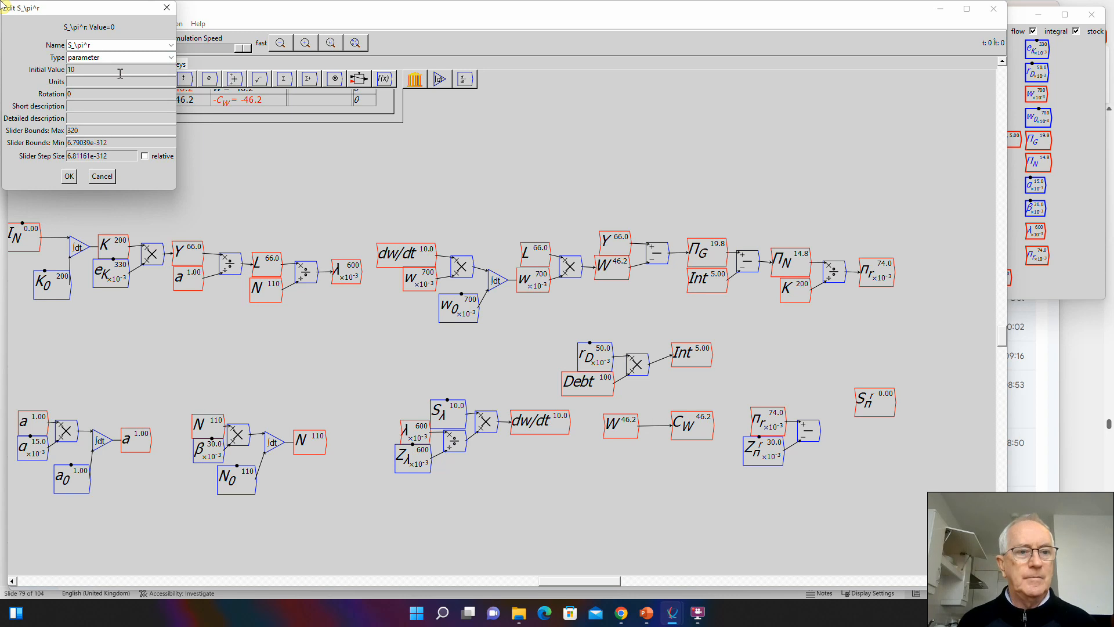
pyautogui.write('0')
pyautogui.press('Tab')
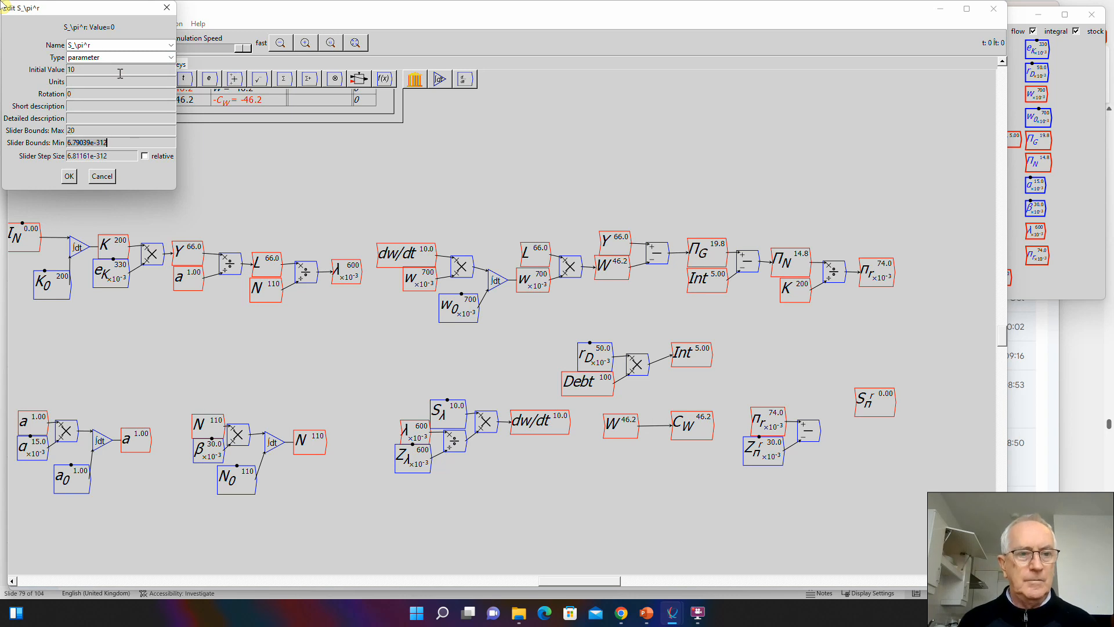
pyautogui.write('1')
pyautogui.press('Tab')
pyautogui.write('1')
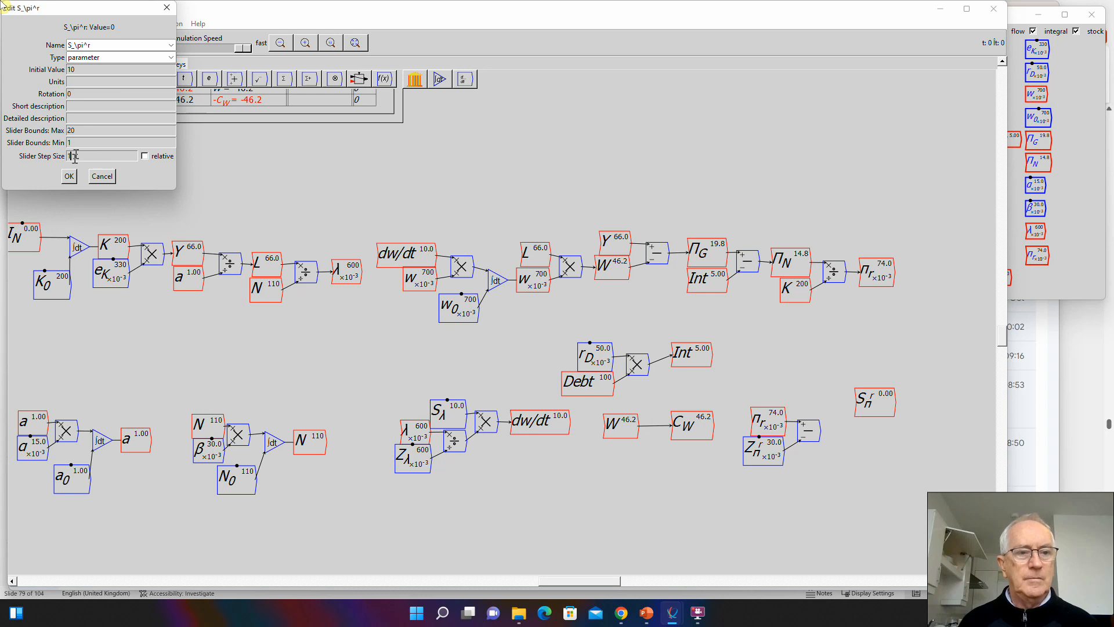
pyautogui.click(69, 175)
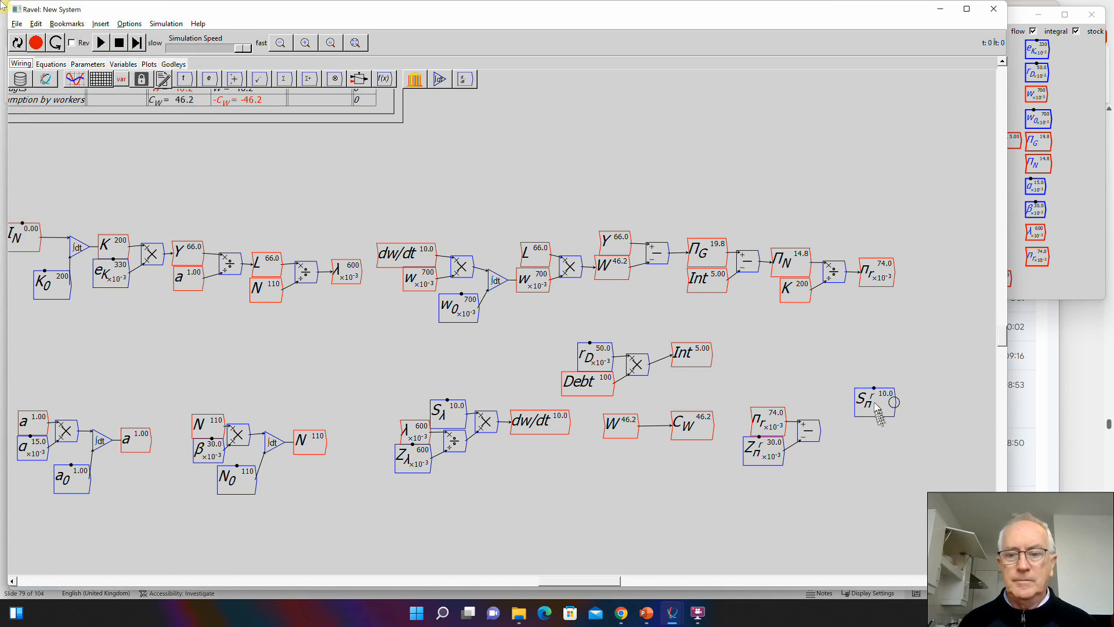
# - Place S_\pi^r above the \pi_r copy and add a multiply operator fed by S_\pi^r and the subtract operator's output
pyautogui.moveTo(877, 406); pyautogui.dragTo(797, 395)
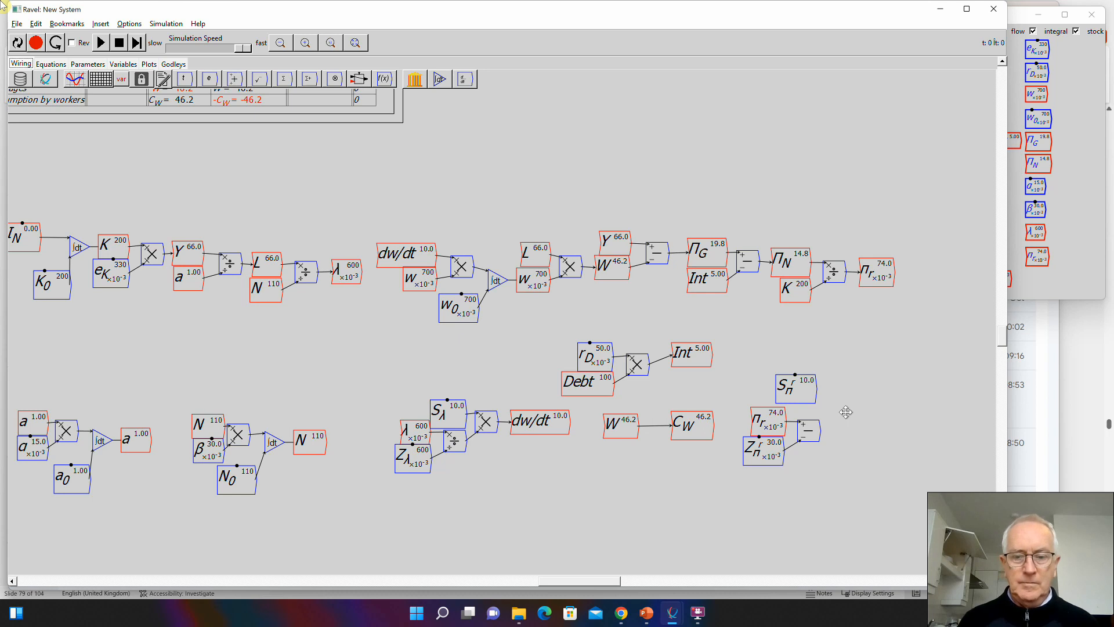
pyautogui.press('*')
pyautogui.moveTo(815, 389); pyautogui.dragTo(846, 425)
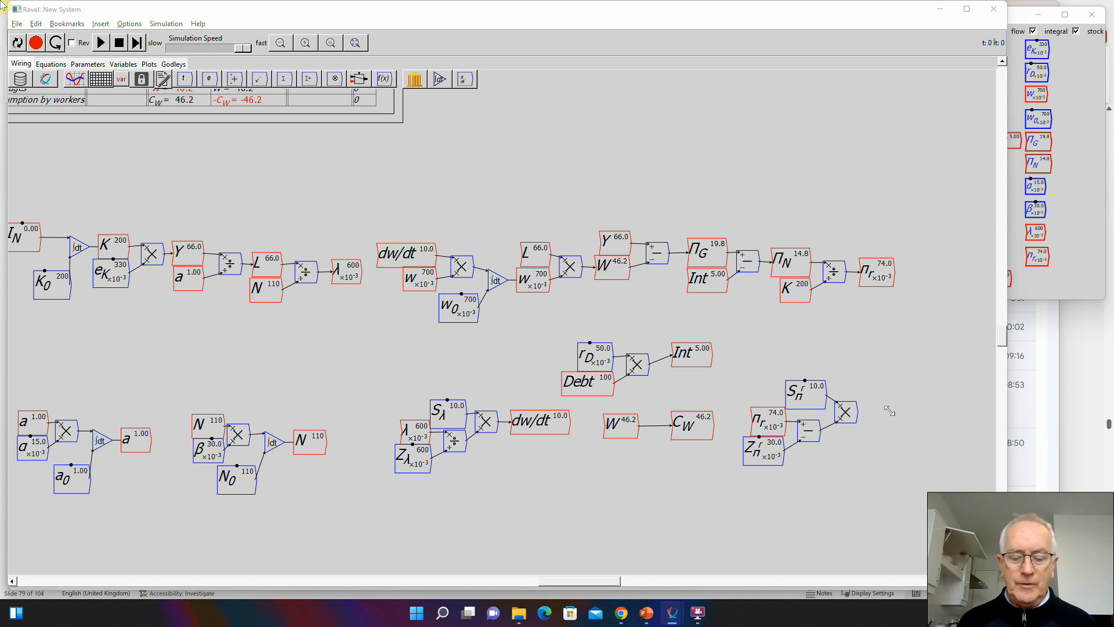
# - Create a flow variable named i_G beside the new multiply operator and wire the operator's output into it
pyautogui.write('i_G')
pyautogui.press('Return')
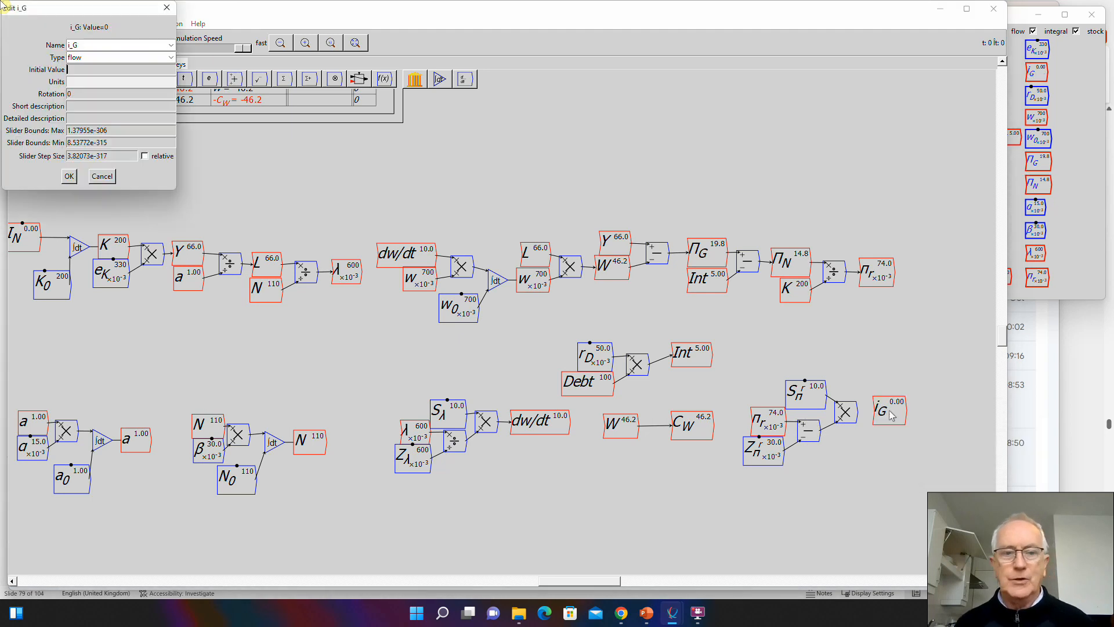
pyautogui.click(69, 176)
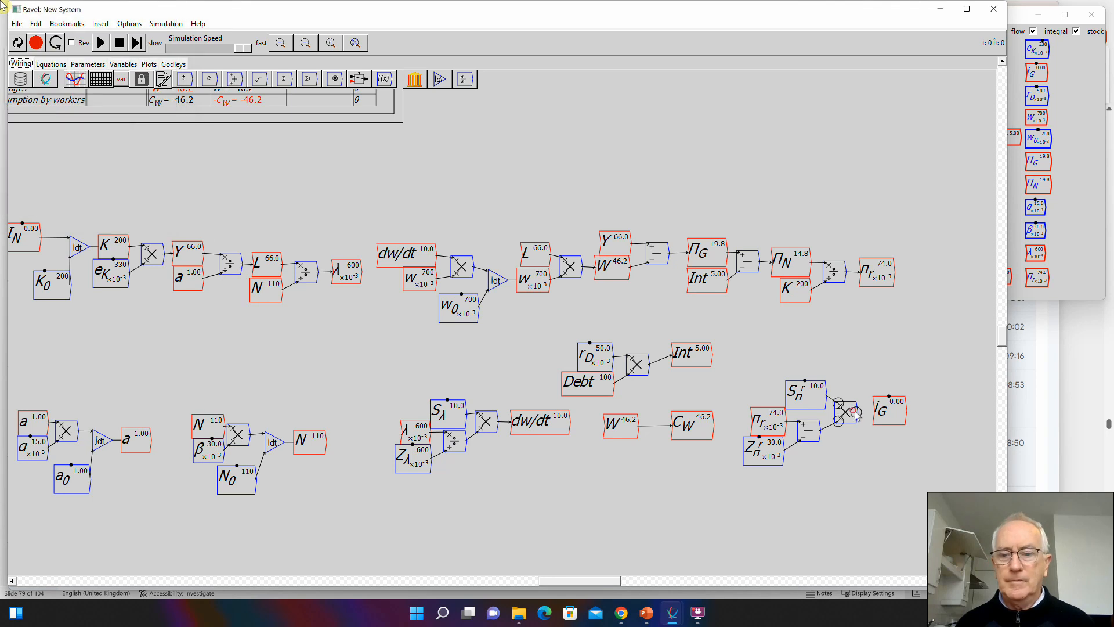
pyautogui.moveTo(857, 411); pyautogui.dragTo(881, 418)
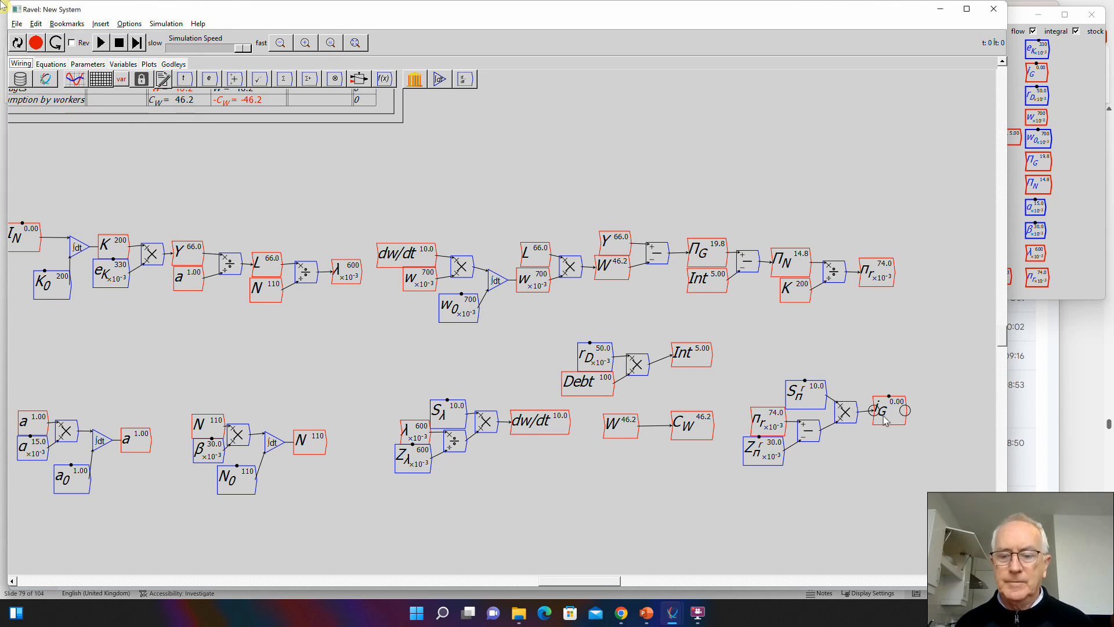
# - Copy the Y variable from the gross profit equation and place the copy directly beneath i_G
pyautogui.click(617, 251)
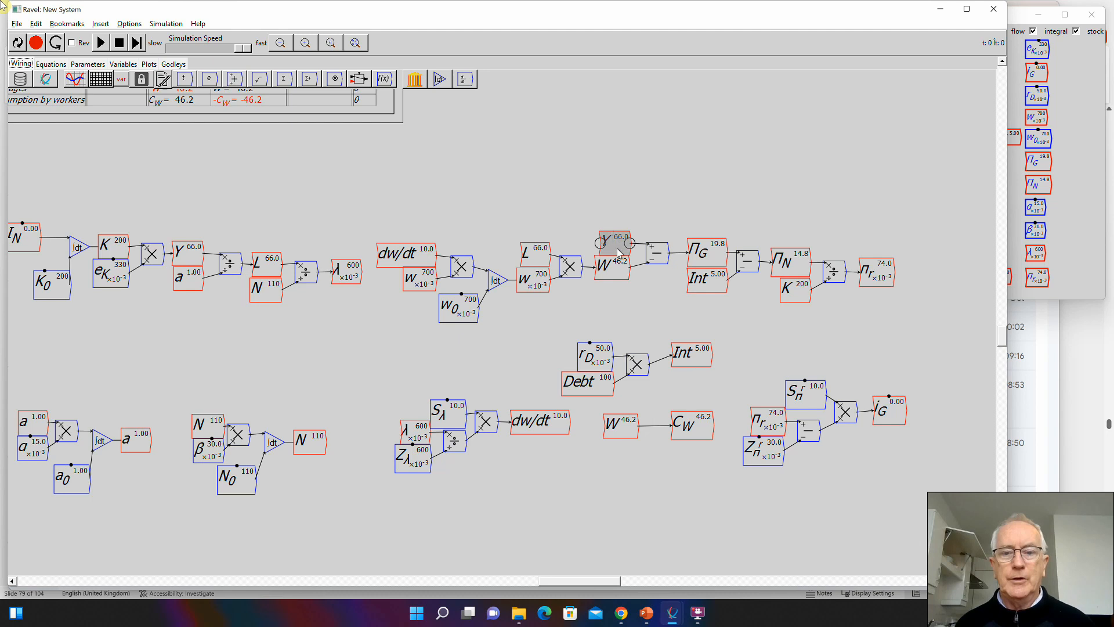
pyautogui.hotkey('ctrl', 'c')
pyautogui.hotkey('ctrl', 'v')
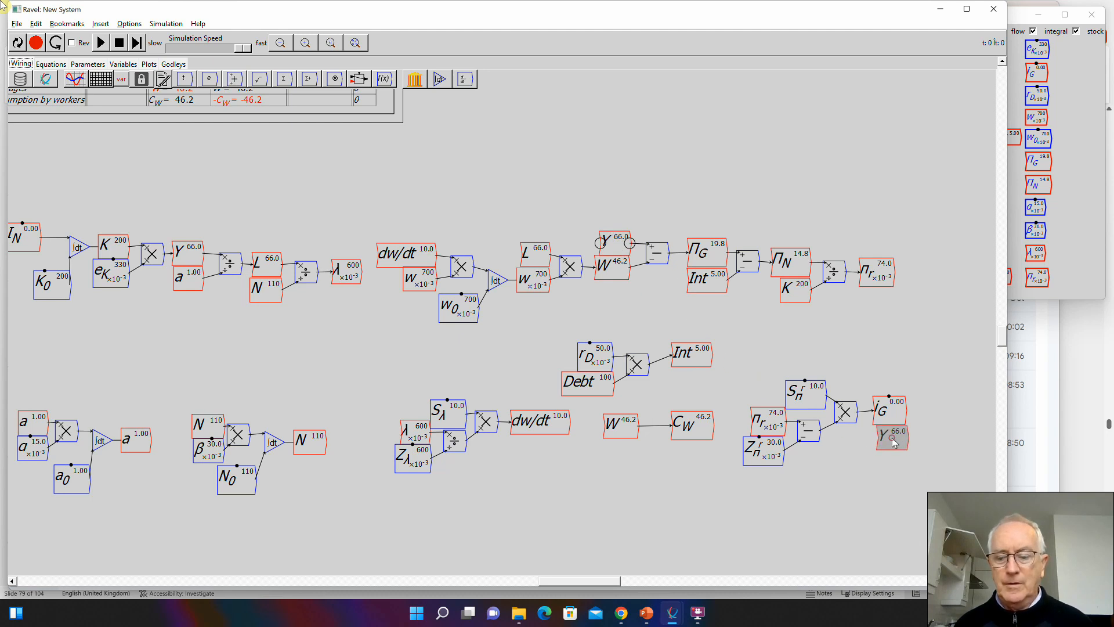
pyautogui.click(894, 444)
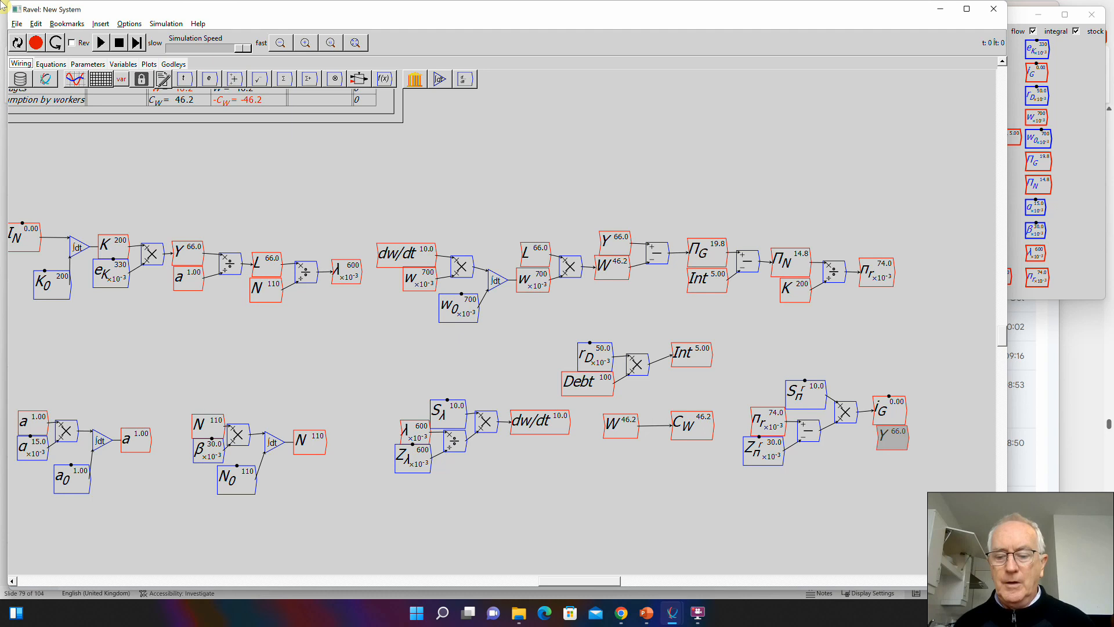
pyautogui.click(2, 6)
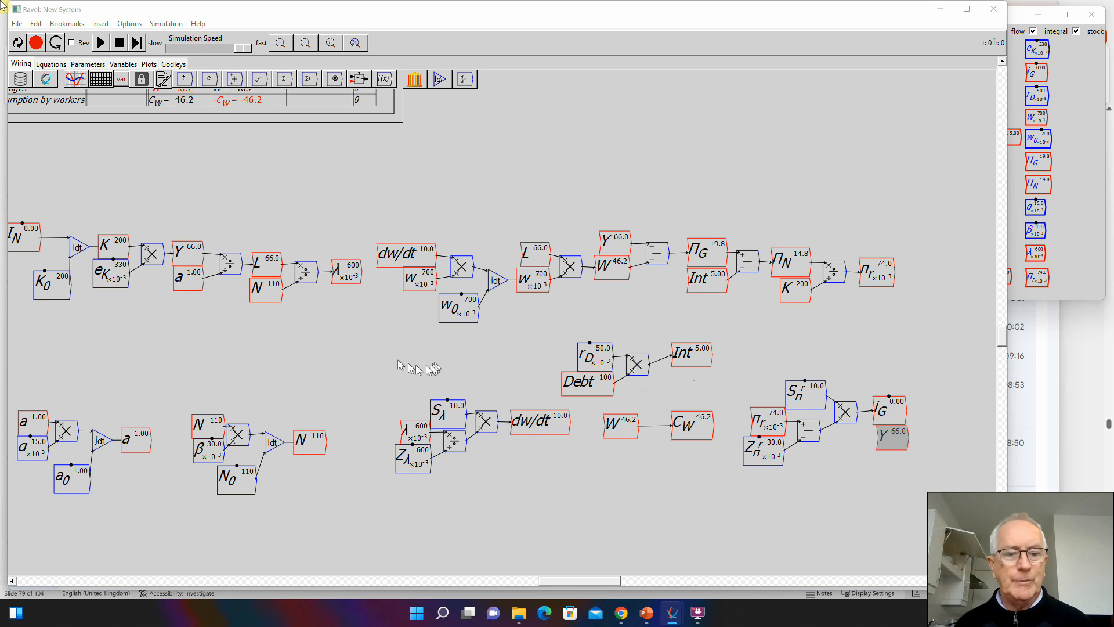
# - Shift the wage change, interest, worker consumption and investment equation blocks together to the left to make room beside i_G
pyautogui.moveTo(347, 340); pyautogui.dragTo(941, 537)
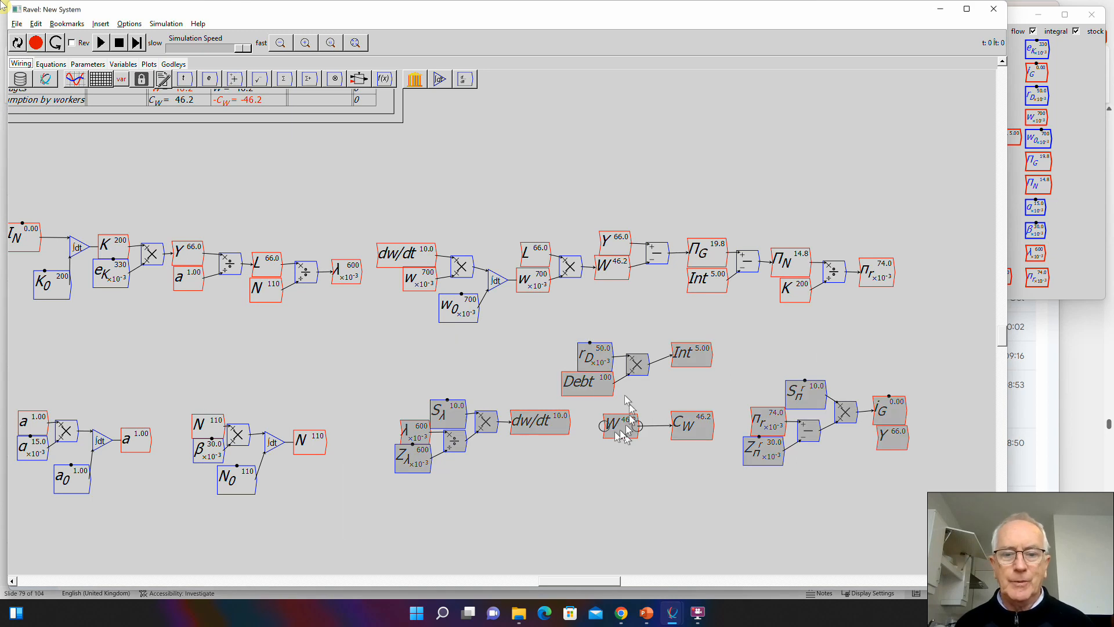
pyautogui.moveTo(594, 391); pyautogui.dragTo(533, 398)
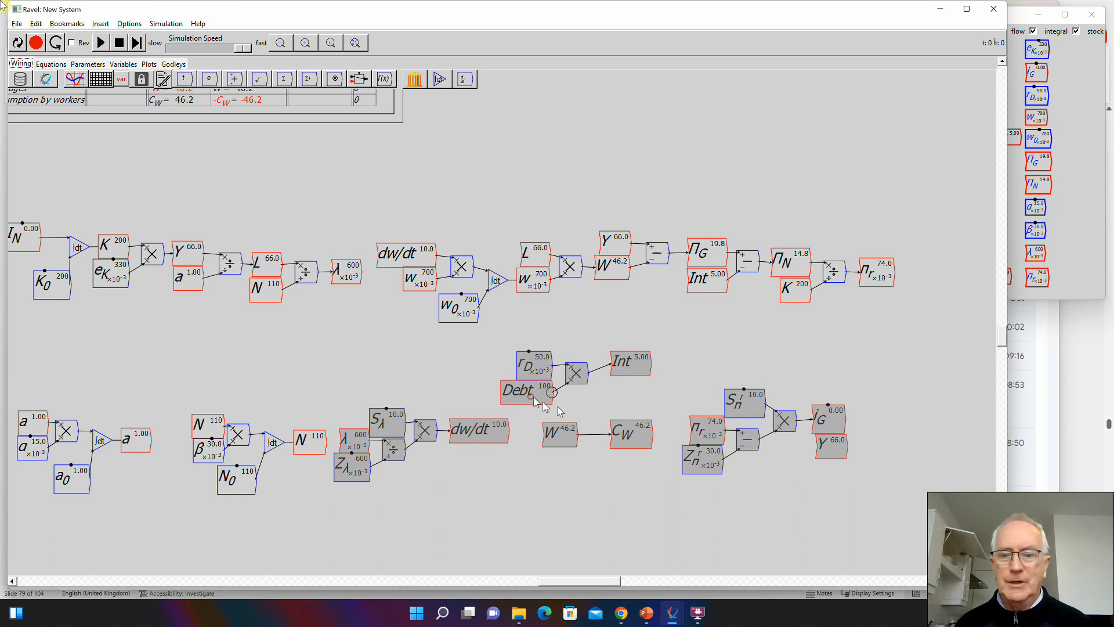
pyautogui.click(673, 403)
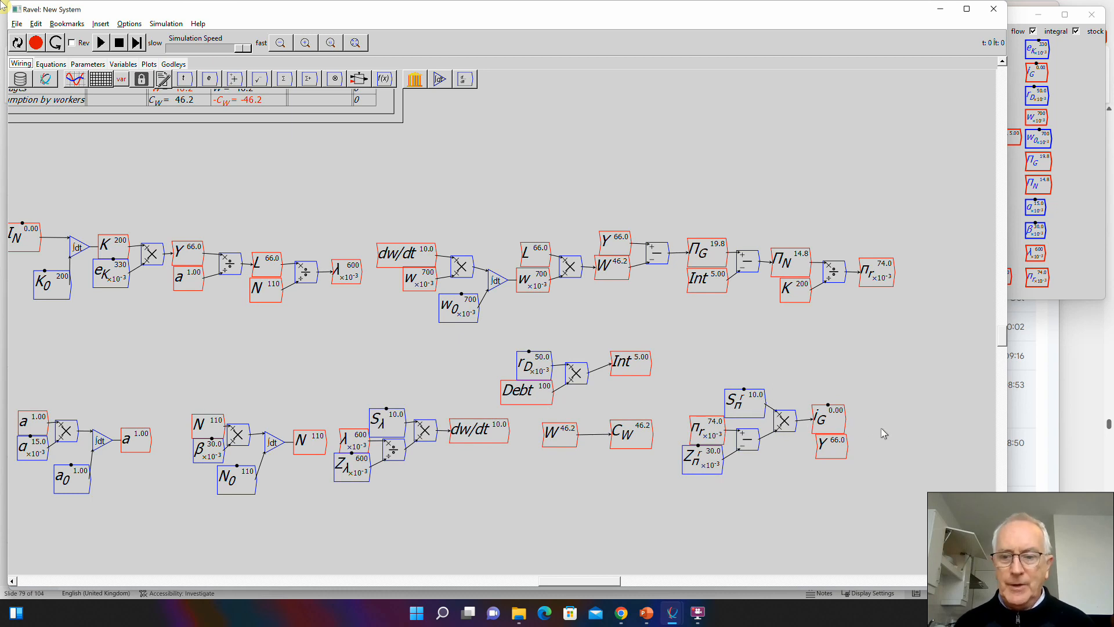
# - Multiply i_G by Y with a new operator, wire the result into a new flow variable named I_G, and save the model
pyautogui.press('*')
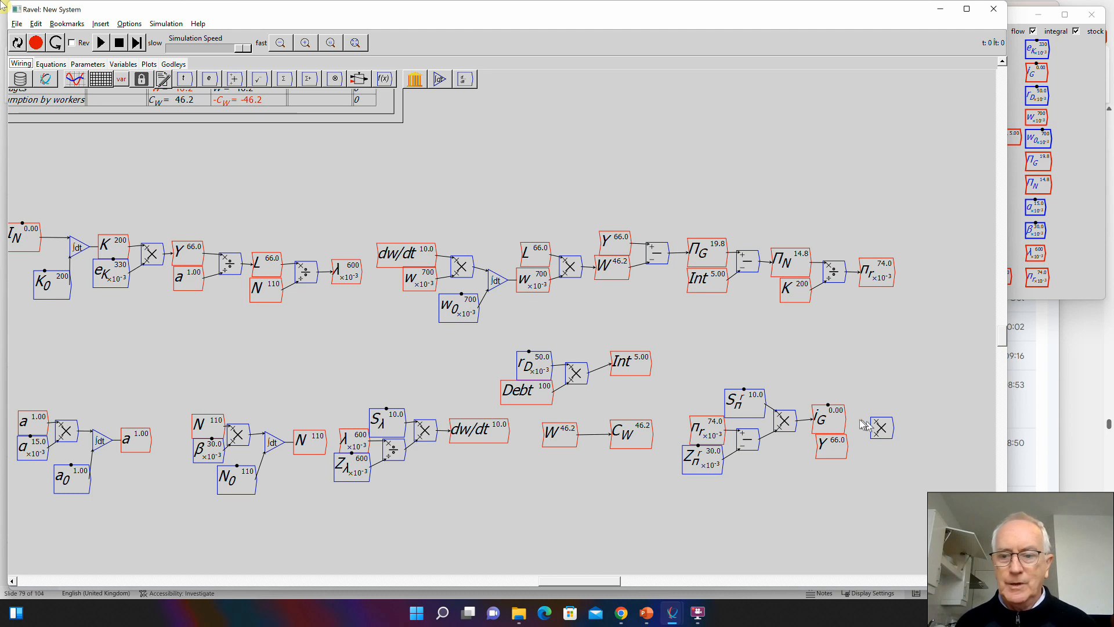
pyautogui.moveTo(846, 418); pyautogui.dragTo(871, 435)
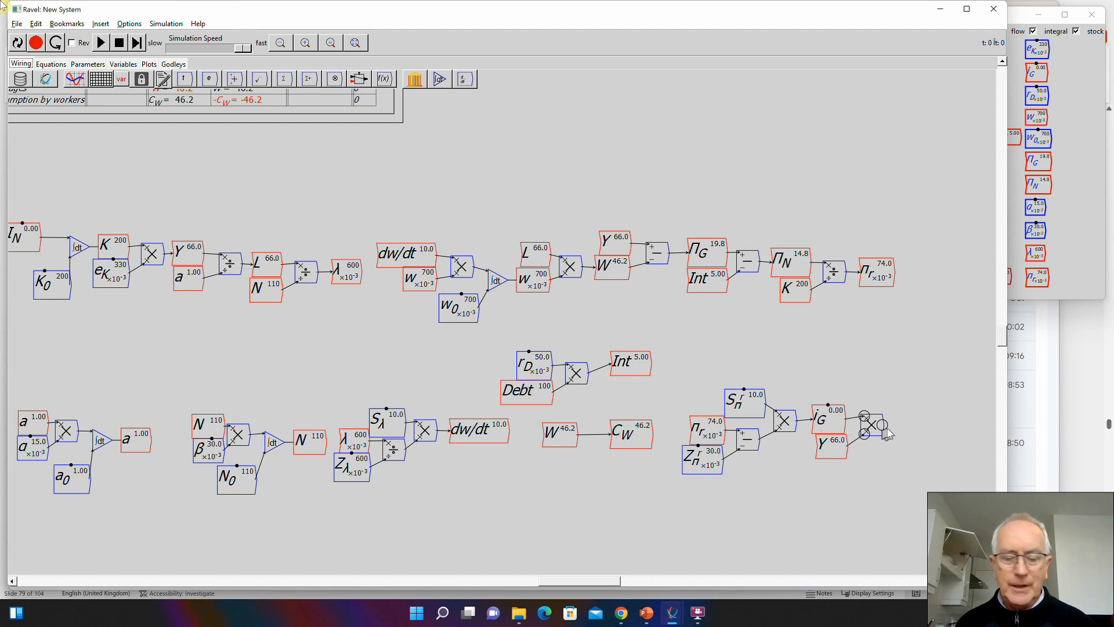
pyautogui.write('I_G')
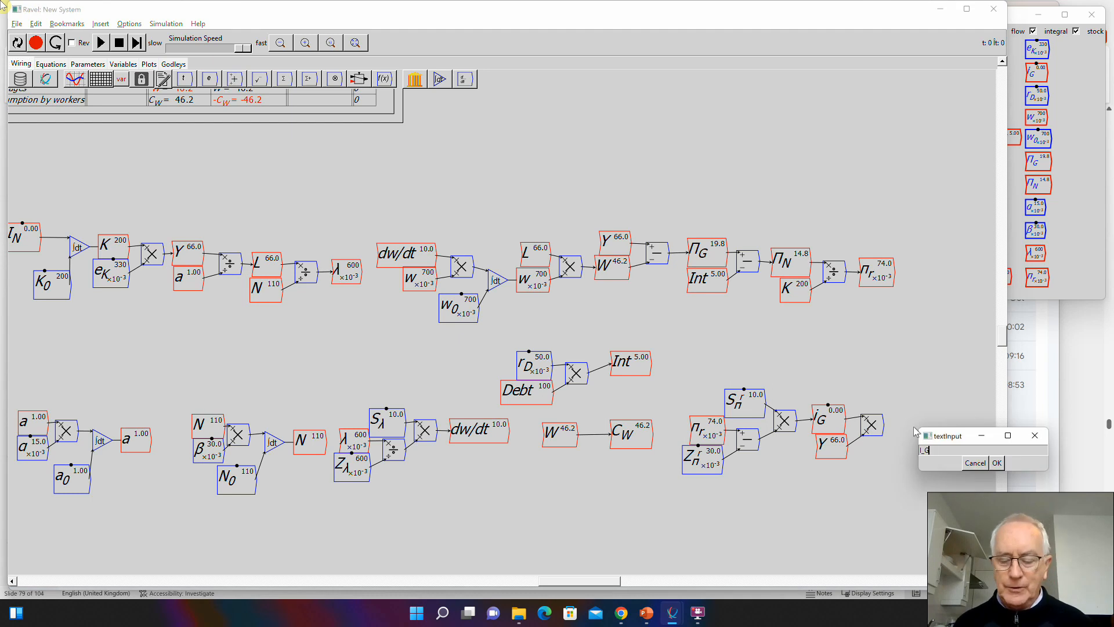
pyautogui.press('Return')
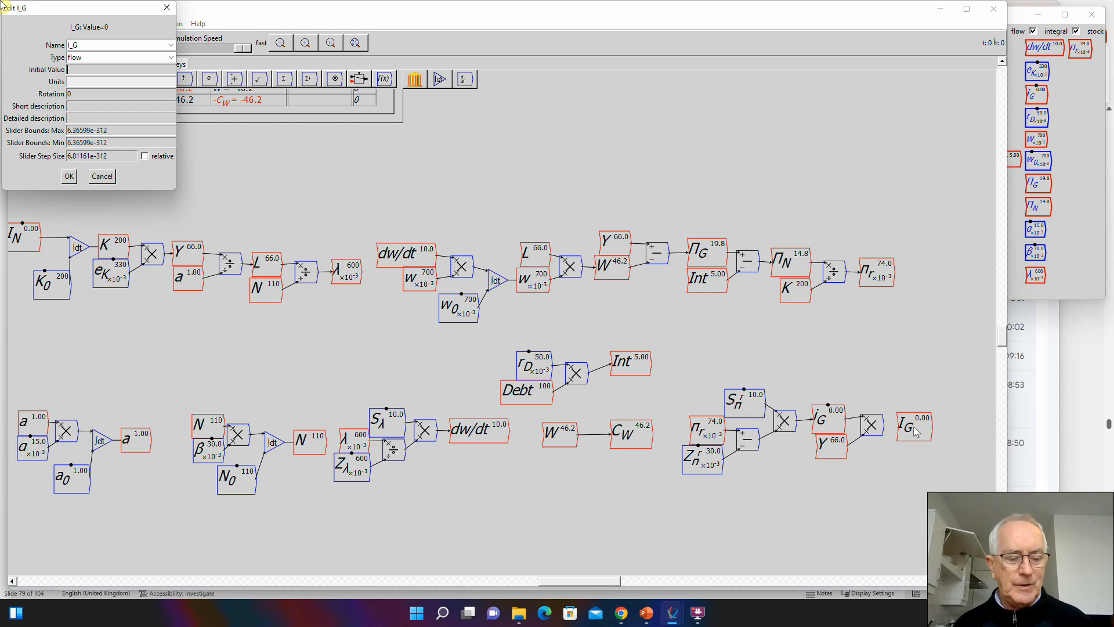
pyautogui.press('Return')
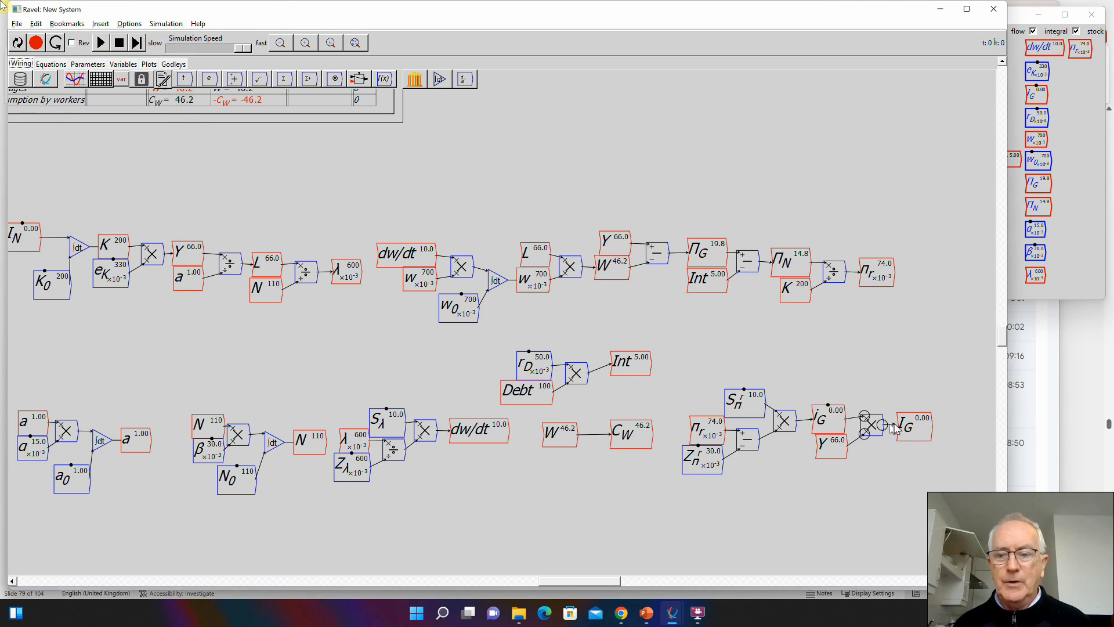
pyautogui.moveTo(897, 428); pyautogui.dragTo(900, 428)
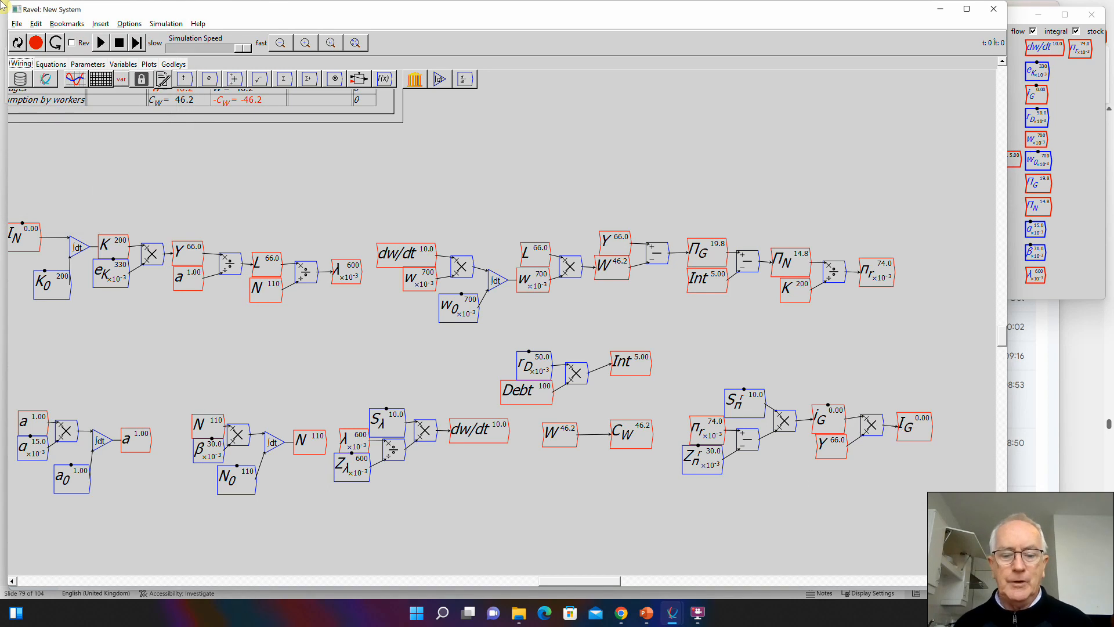
pyautogui.hotkey('ctrl', 's')
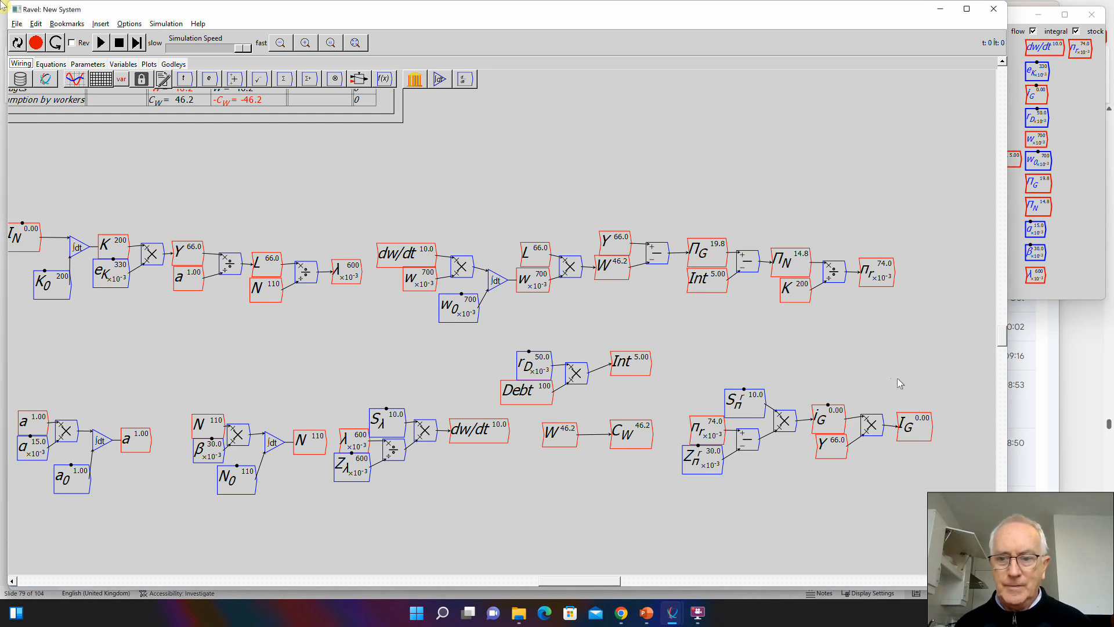
# - Place a copy of I_G above \Pi_N and add a subtract operator with I_G on its plus input and \Pi_N on its minus input
pyautogui.click(912, 440)
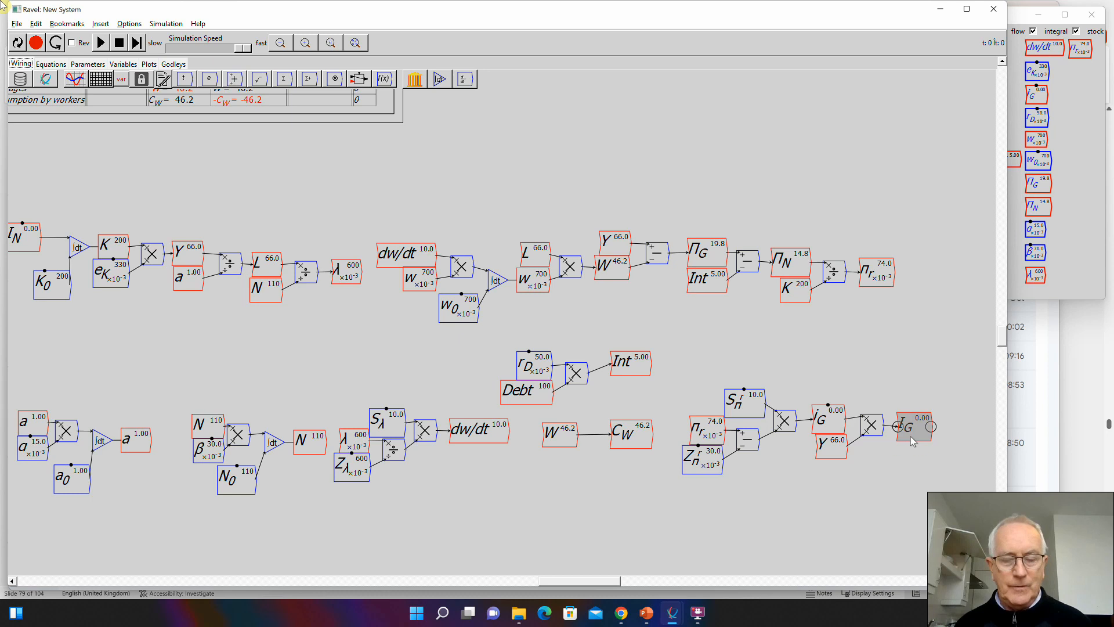
pyautogui.hotkey('ctrl', 'c')
pyautogui.hotkey('ctrl', 'v')
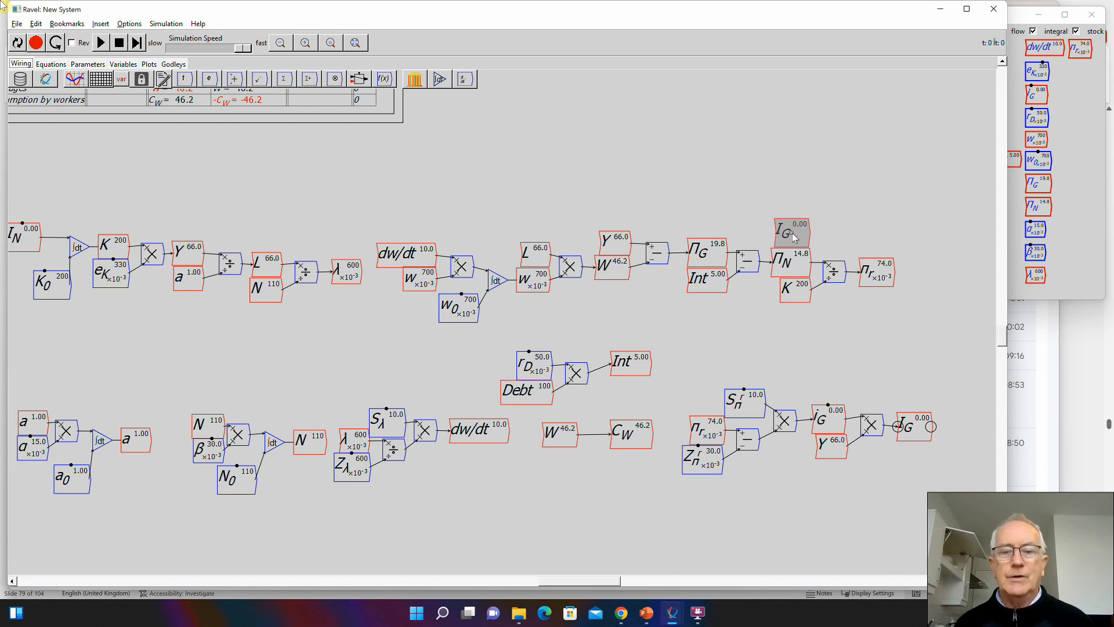
pyautogui.click(795, 236)
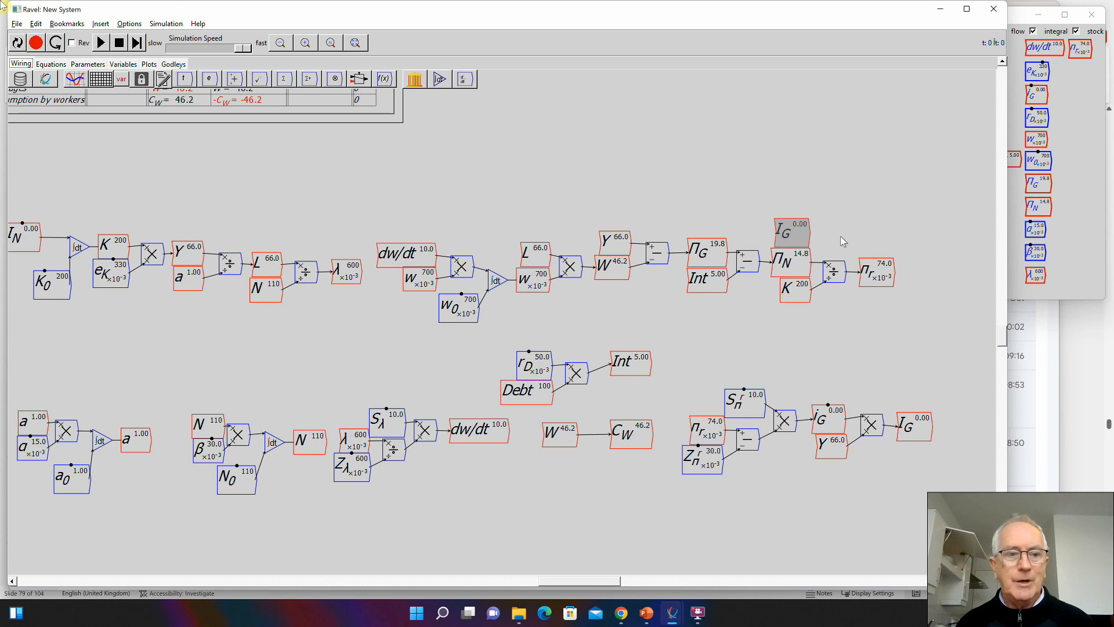
pyautogui.write('-')
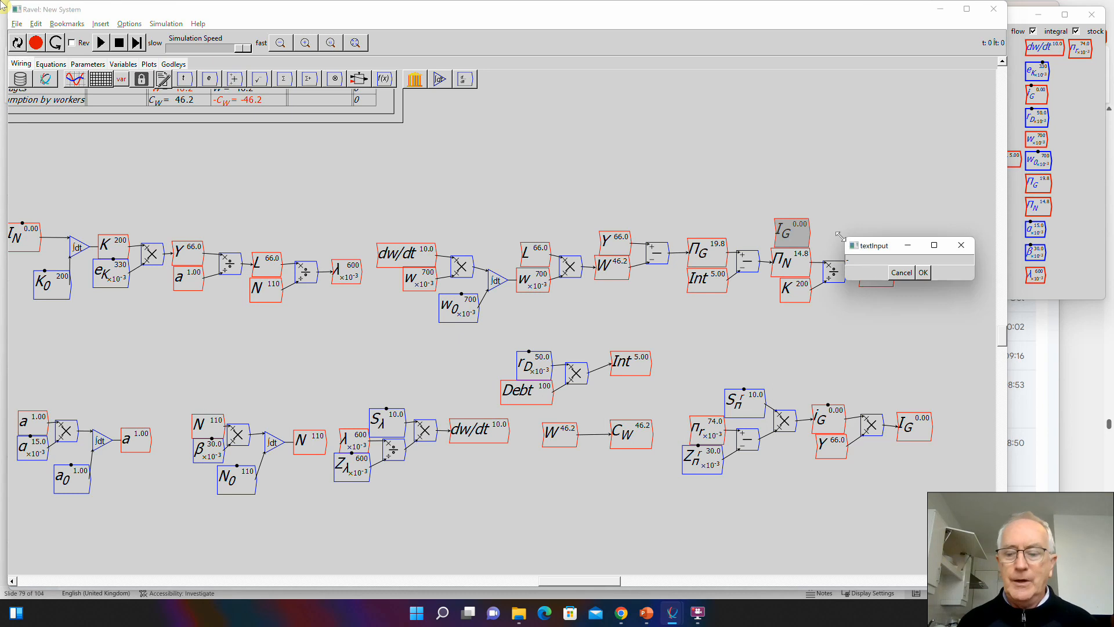
pyautogui.press('Return')
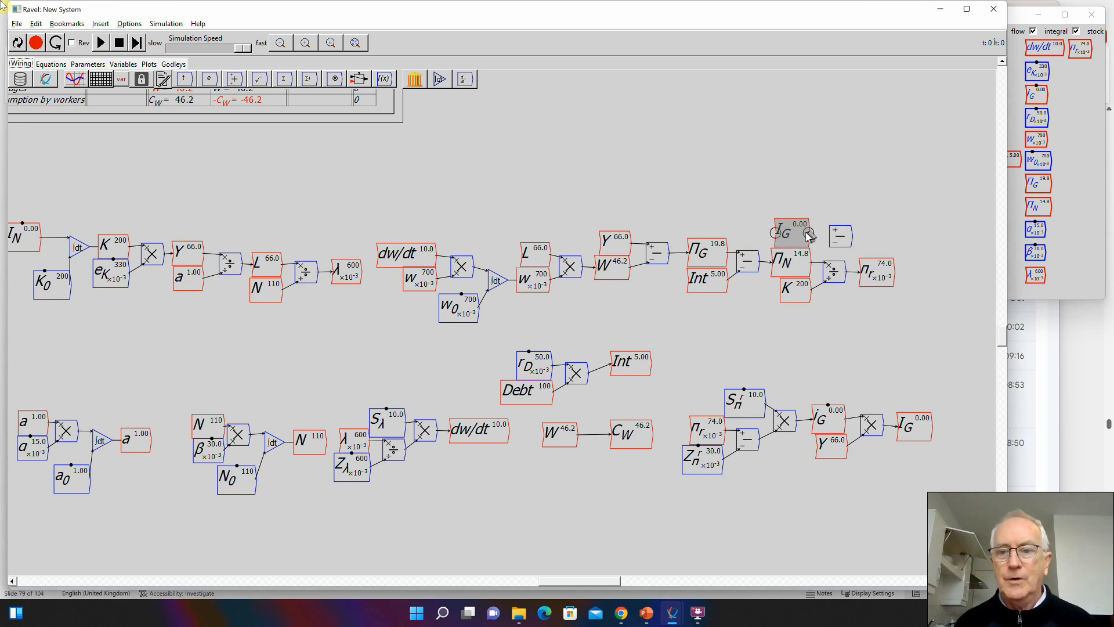
pyautogui.moveTo(808, 233); pyautogui.dragTo(831, 242)
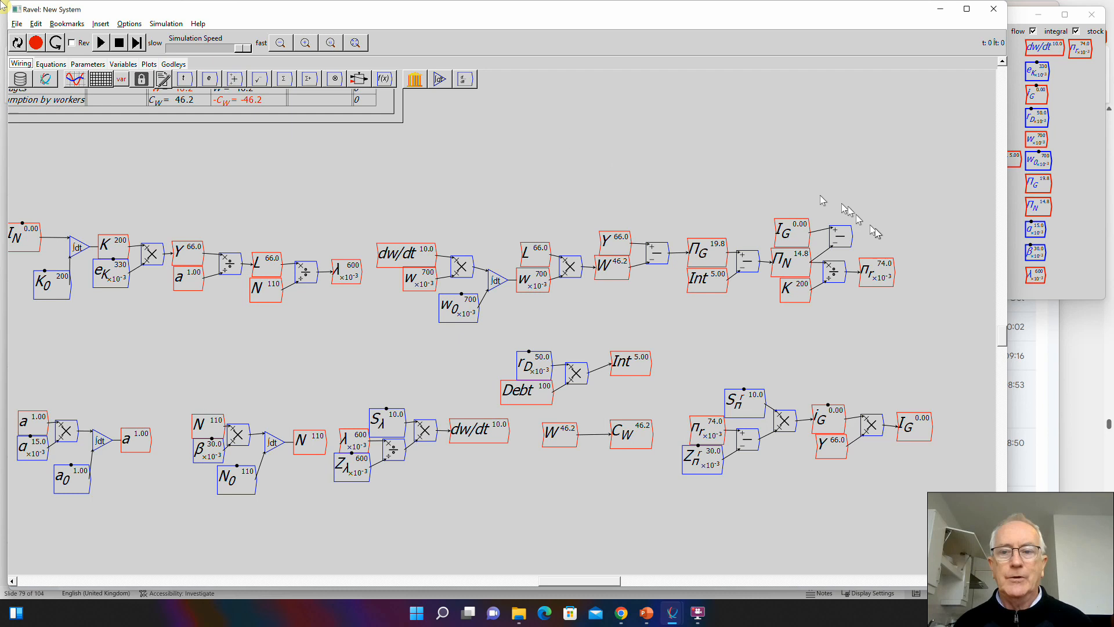
# - Create a flow variable named Credit and wire the output of the I_G minus \Pi_N operator into it
pyautogui.write('Cre')
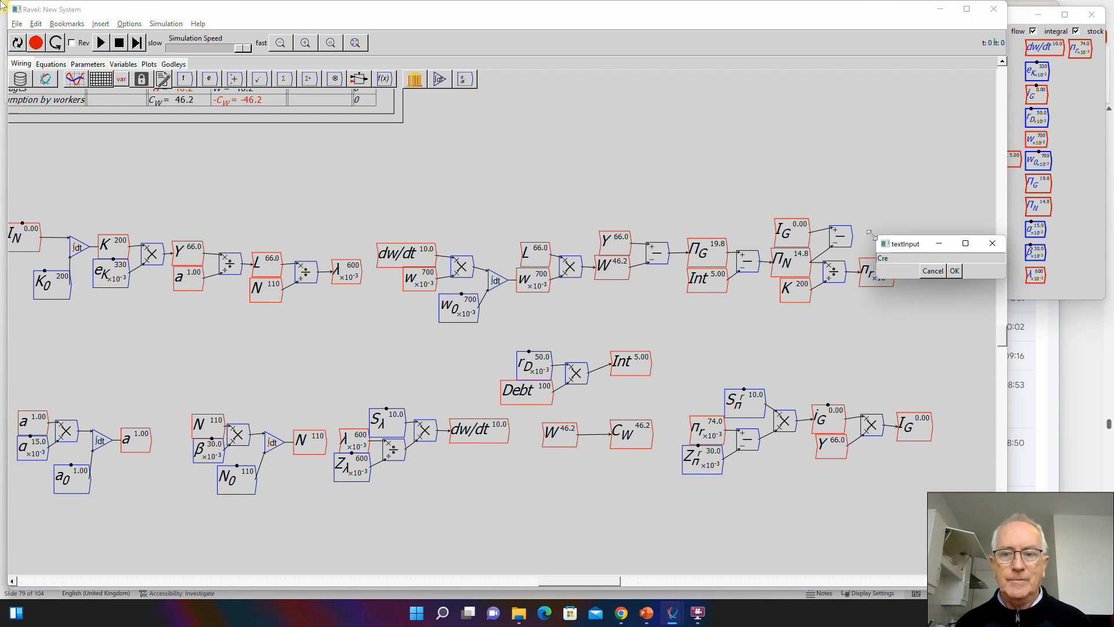
pyautogui.write('dit')
pyautogui.press('Return')
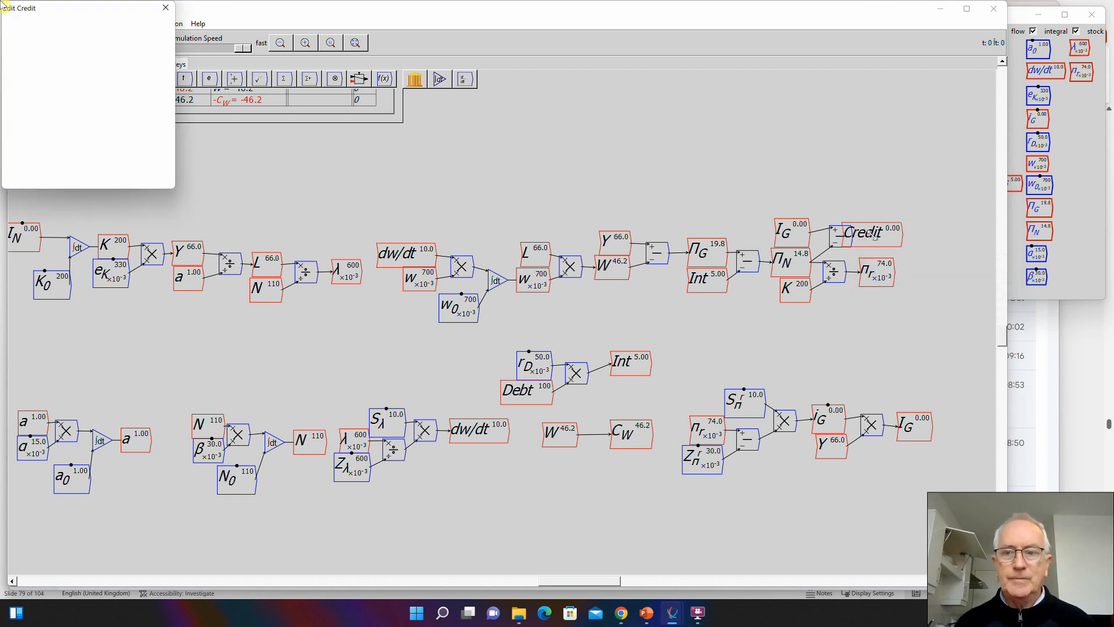
pyautogui.press('Return')
pyautogui.moveTo(873, 234); pyautogui.dragTo(897, 235)
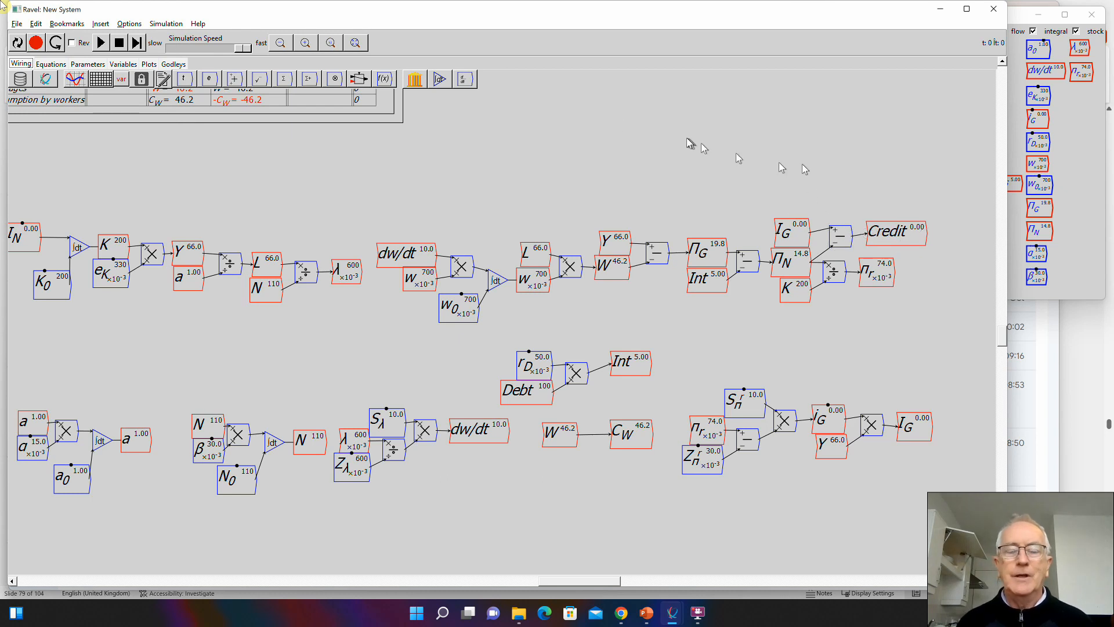
# - Fit the whole model in view and bring up the Banking Sector Godley table for editing, leaving the C_B entry as is
pyautogui.click(355, 43)
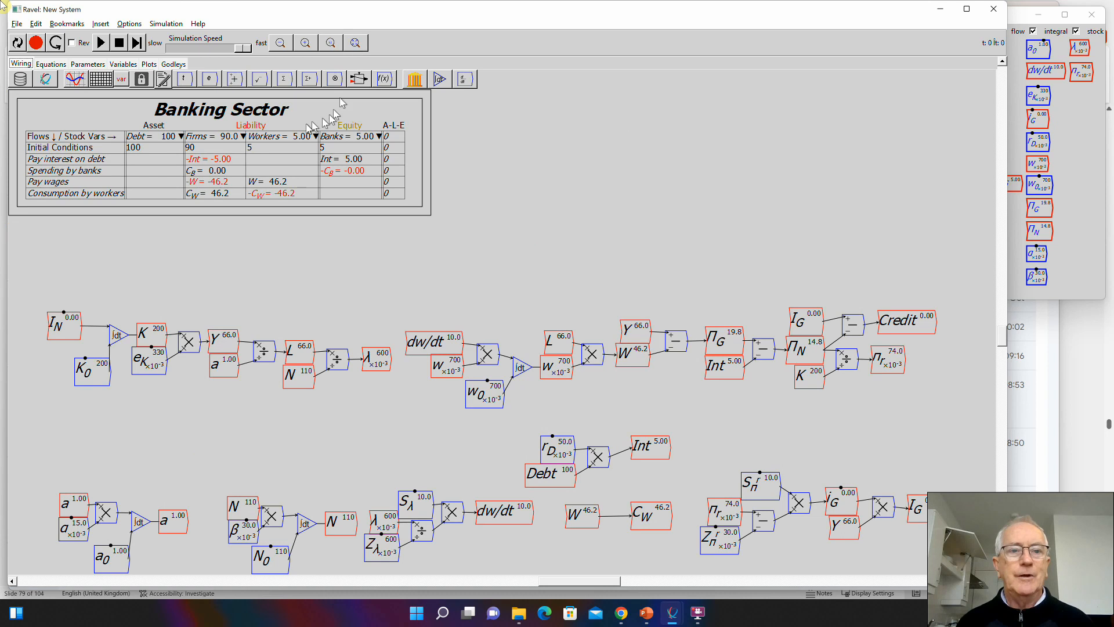
pyautogui.hotkey('alt', 'Tab')
pyautogui.hotkey('alt', 'Tab')
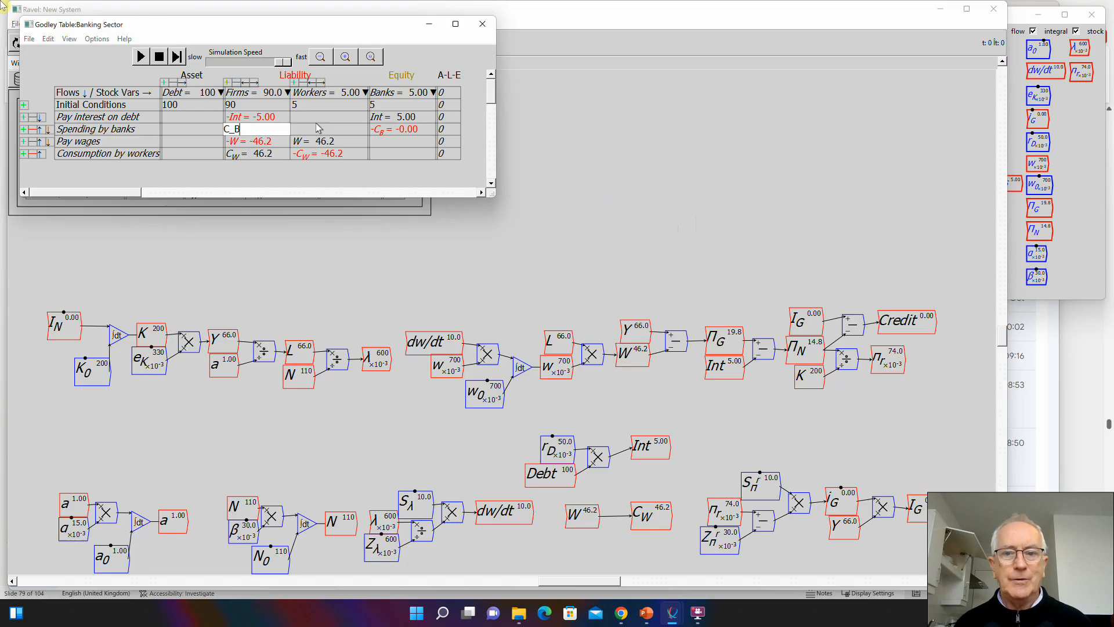
pyautogui.press('Return')
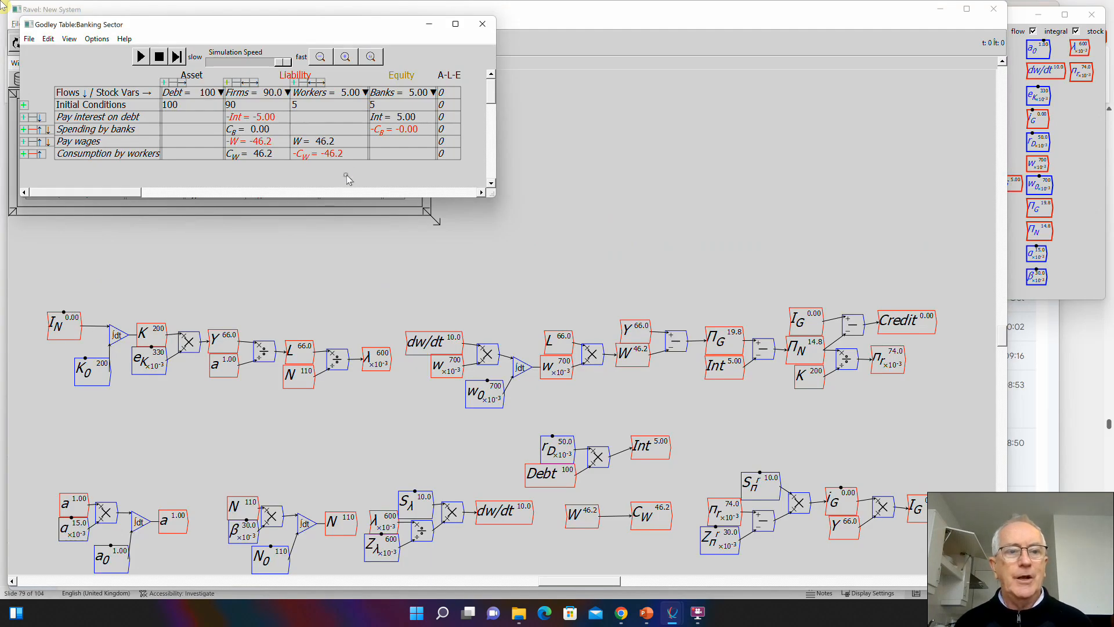
# - Add a "Credit to firms" flow row to the Banking Sector Godley table, entering Credit under both Firms and Debt
pyautogui.click(24, 155)
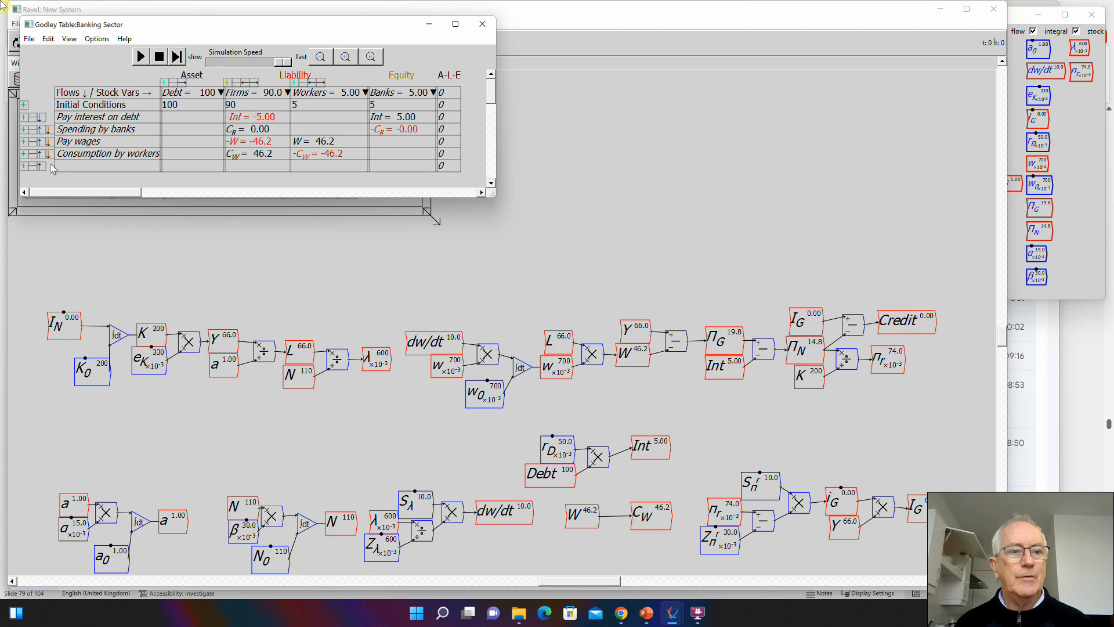
pyautogui.click(67, 168)
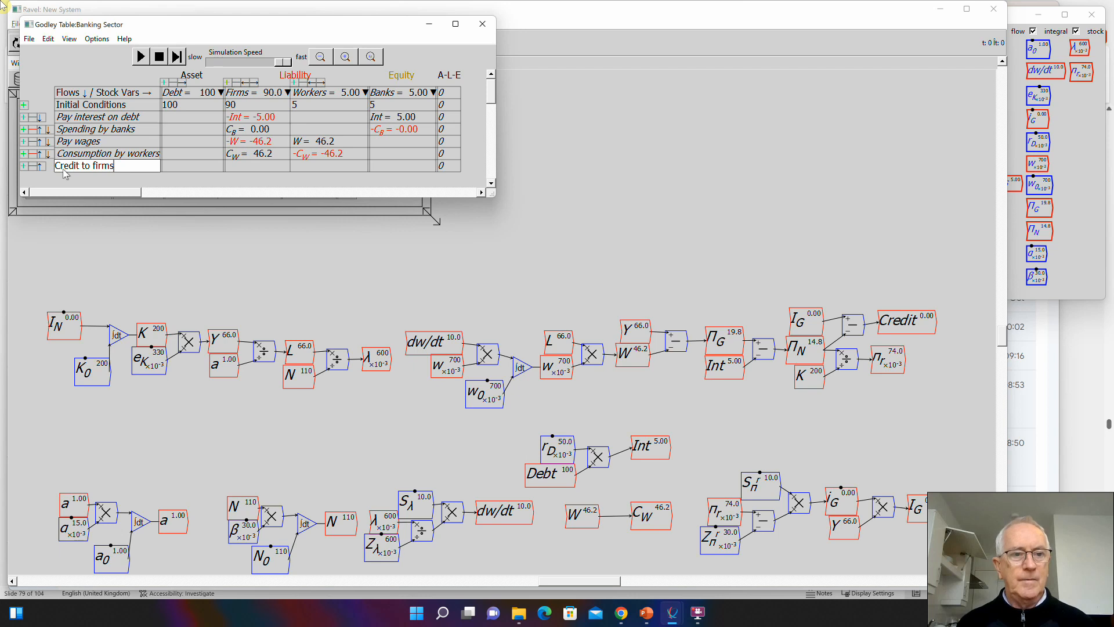
pyautogui.click(247, 165)
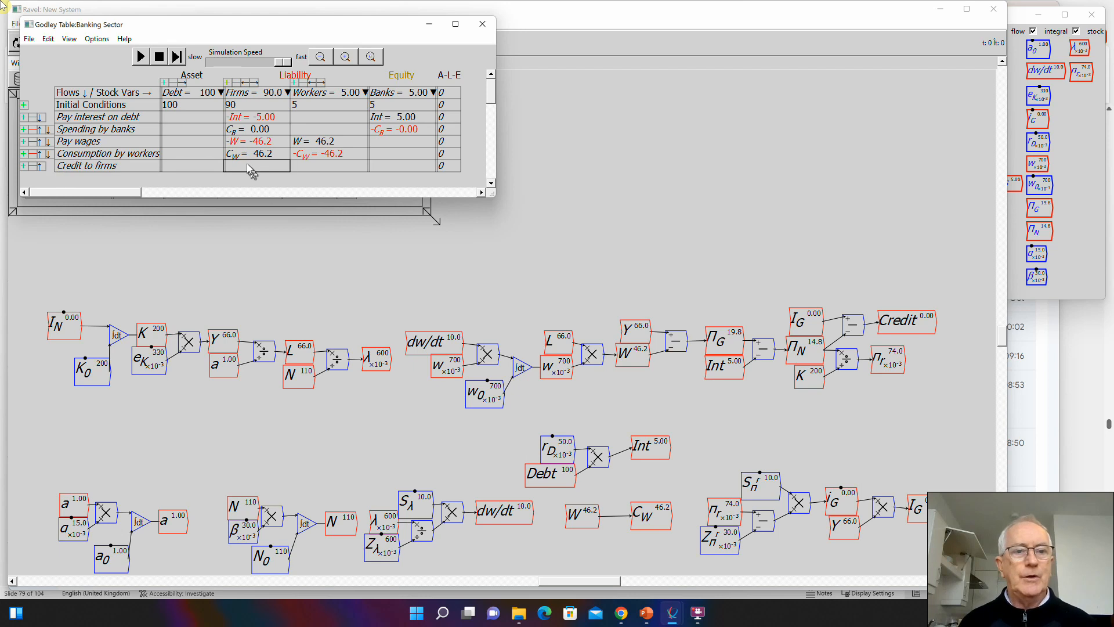
pyautogui.write('Credit')
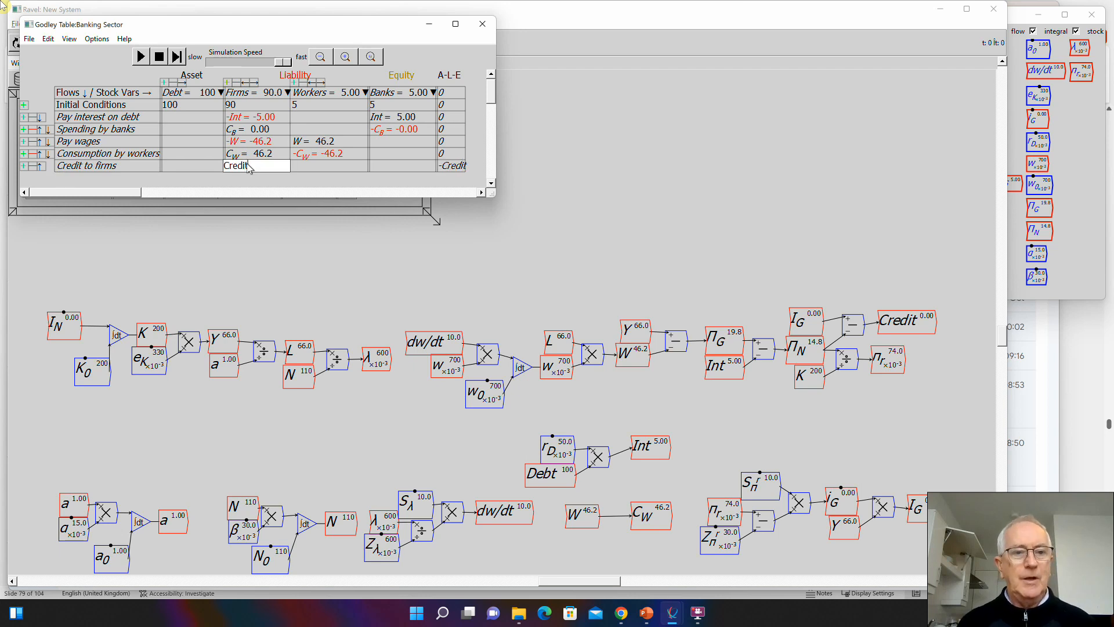
pyautogui.click(183, 166)
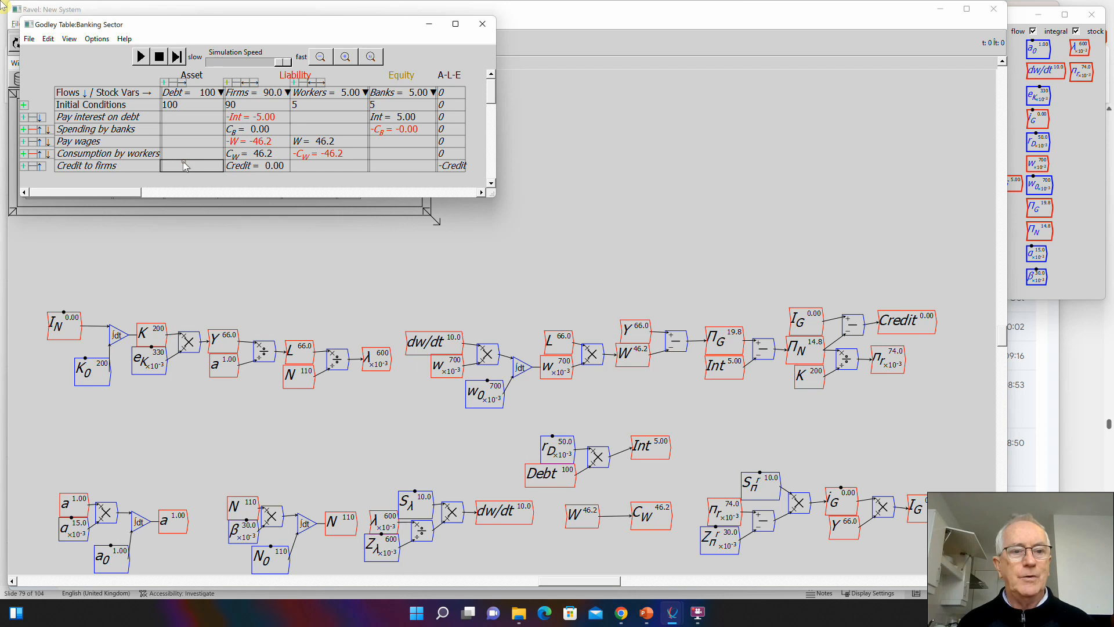
pyautogui.write('Credit')
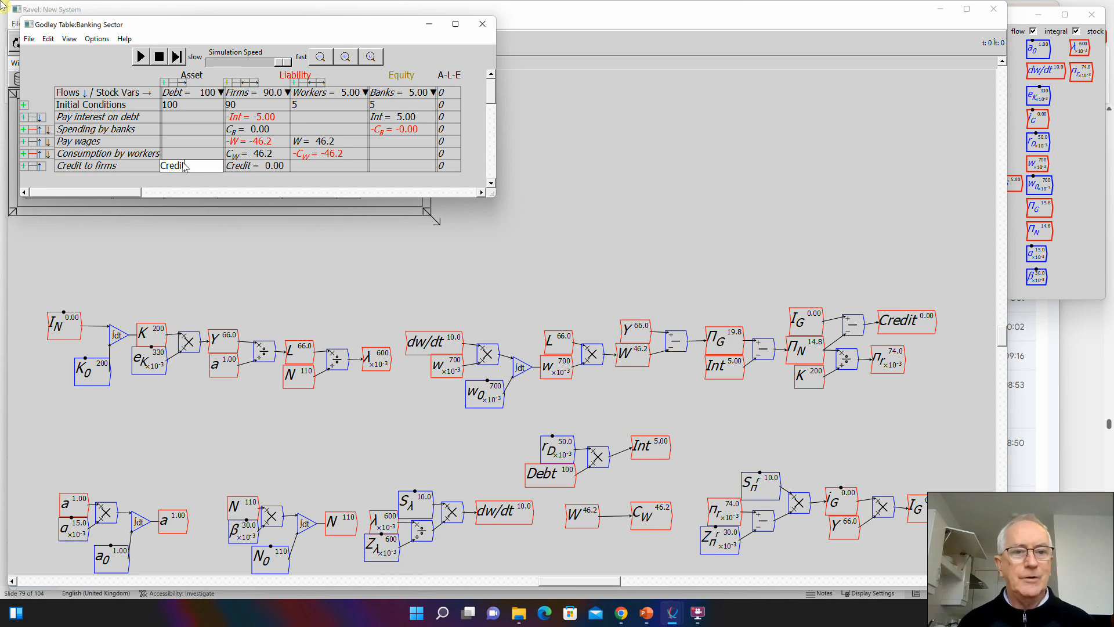
pyautogui.click(307, 182)
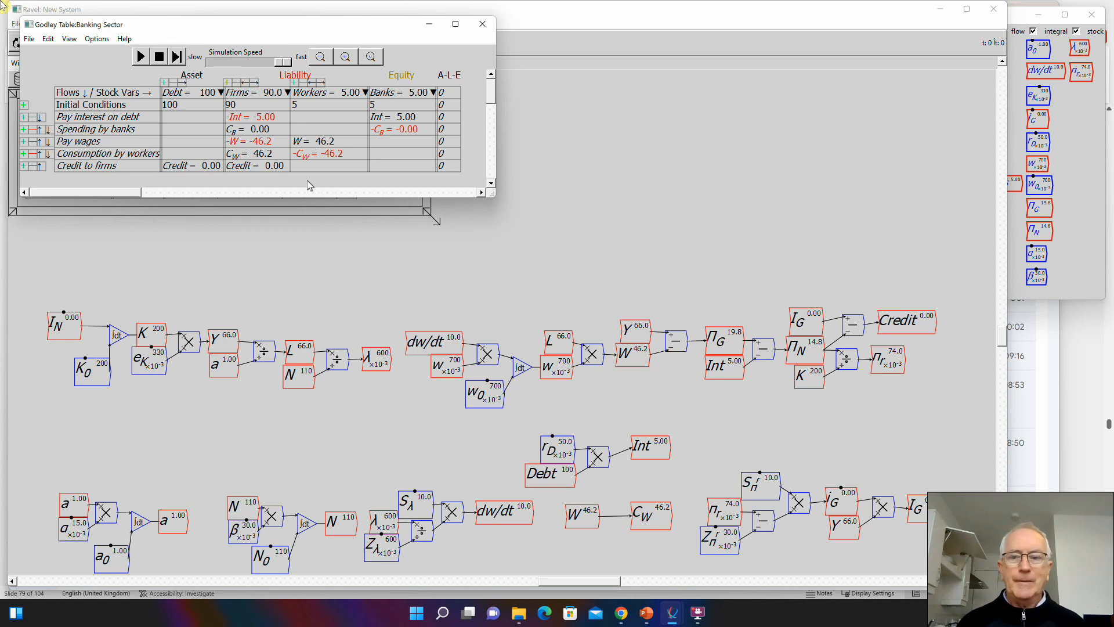
# - Reset the simulation to recalculate the flows and return to the main model canvas
pyautogui.click(244, 229)
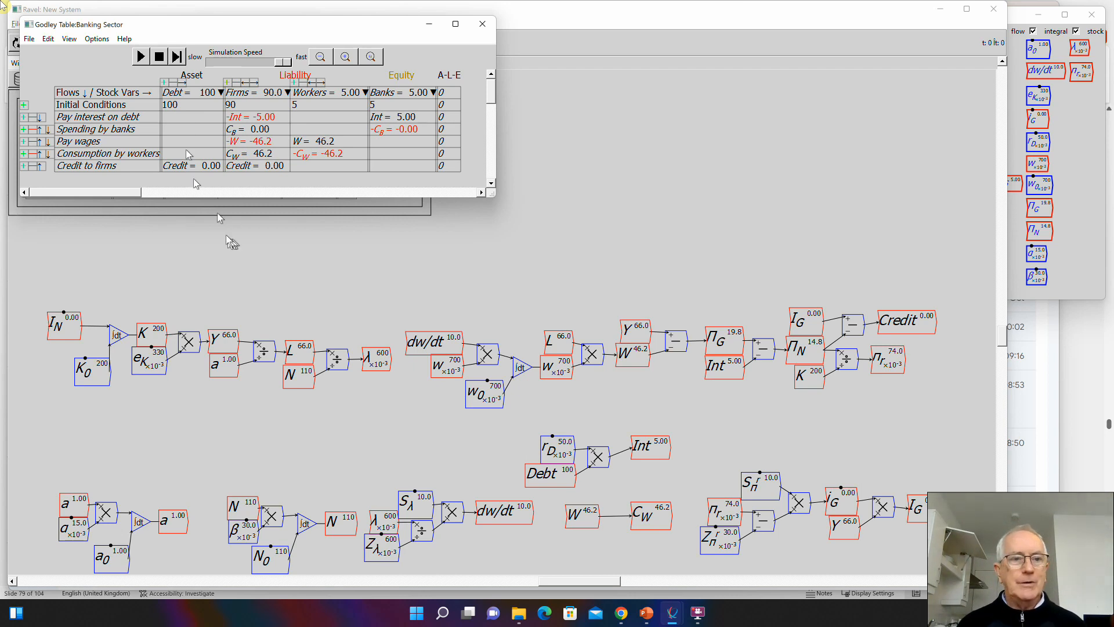
pyautogui.click(159, 56)
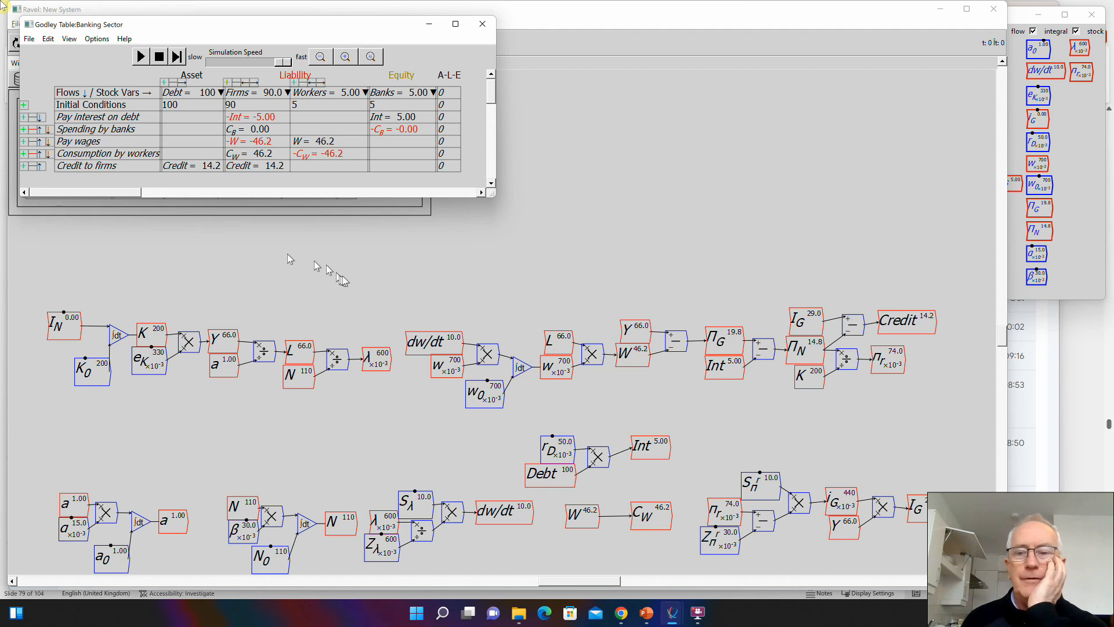
pyautogui.click(372, 269)
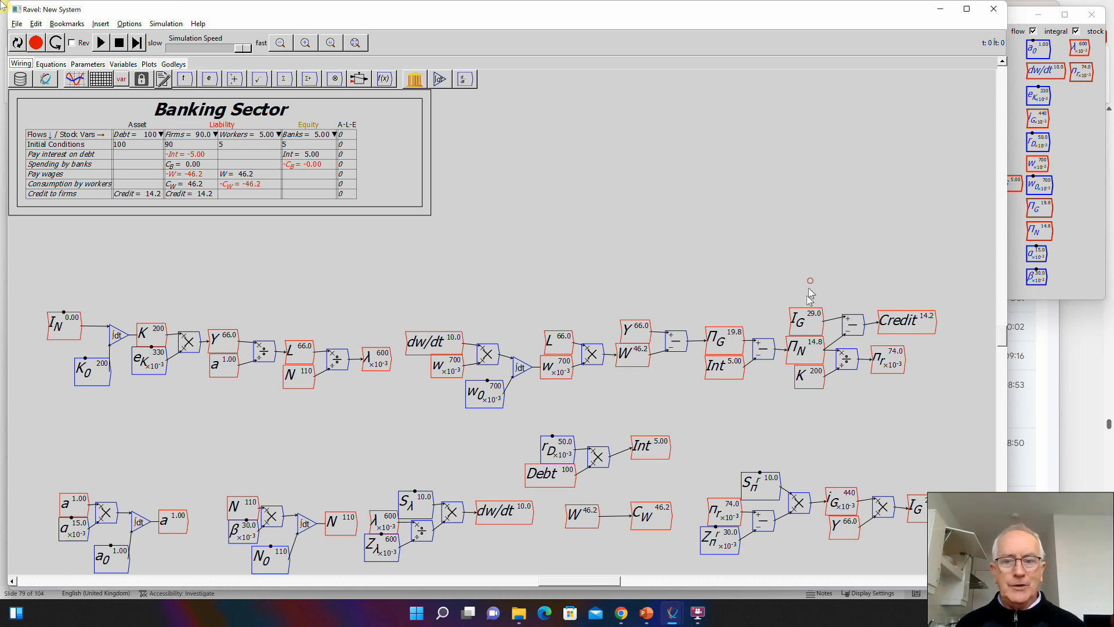
# - Duplicate the I_G variable and place the copy to the left of I_N
pyautogui.hotkey('ctrl', 'c')
pyautogui.hotkey('ctrl', 'v')
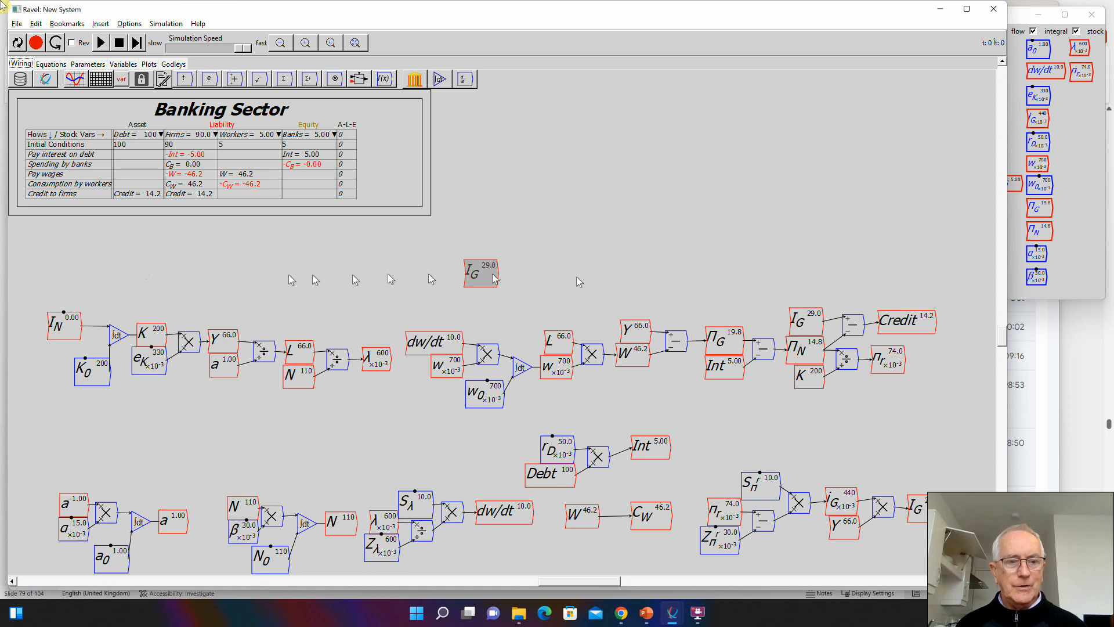
pyautogui.click(52, 275)
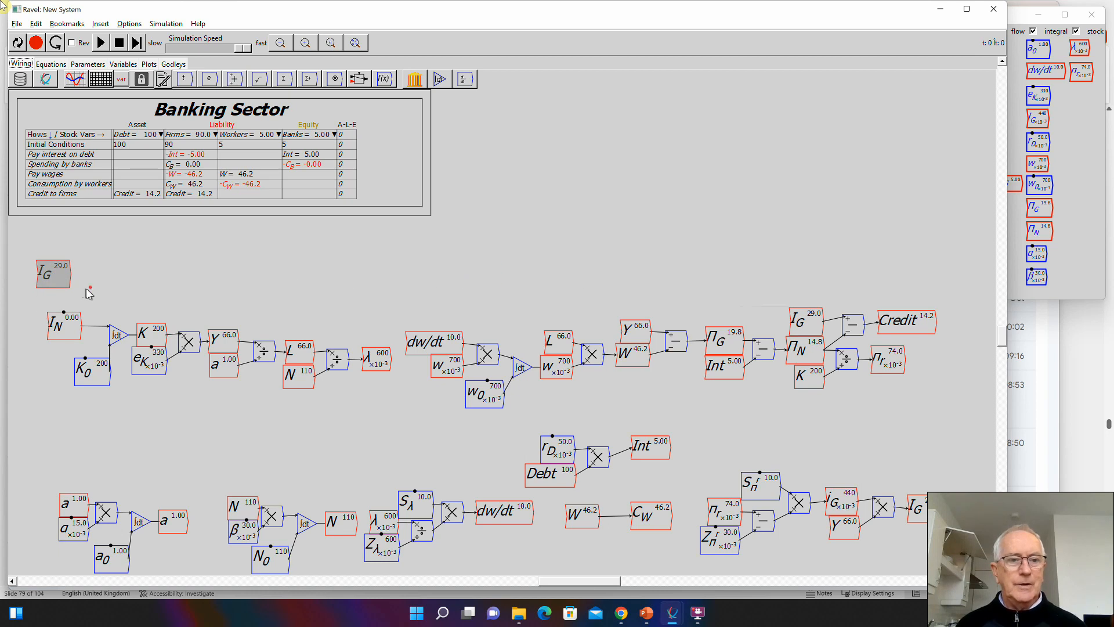
pyautogui.scroll(-2, 87, 293)
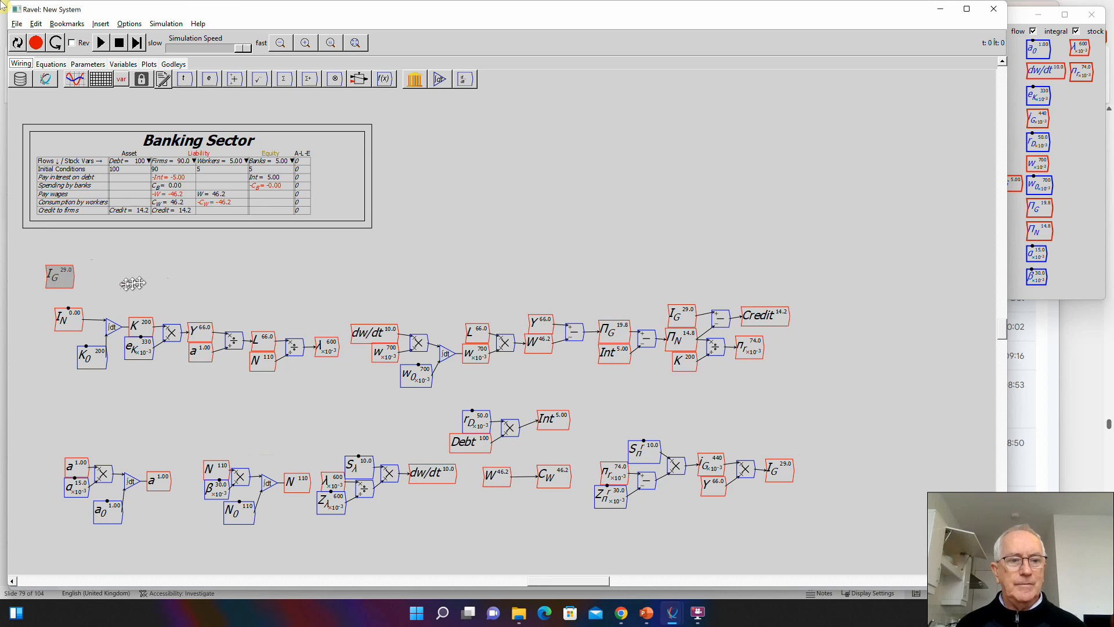
pyautogui.moveTo(132, 283); pyautogui.dragTo(226, 275)
pyautogui.moveTo(157, 277); pyautogui.dragTo(90, 322)
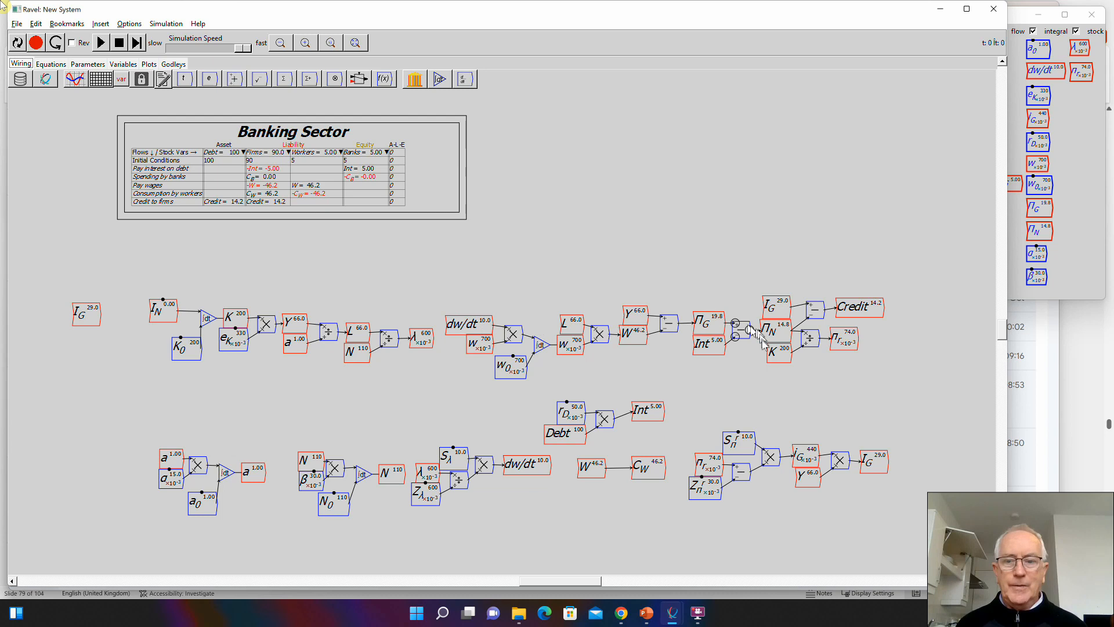
# - Place a copy of the K variable directly beneath the new I_G copy
pyautogui.click(1065, 235)
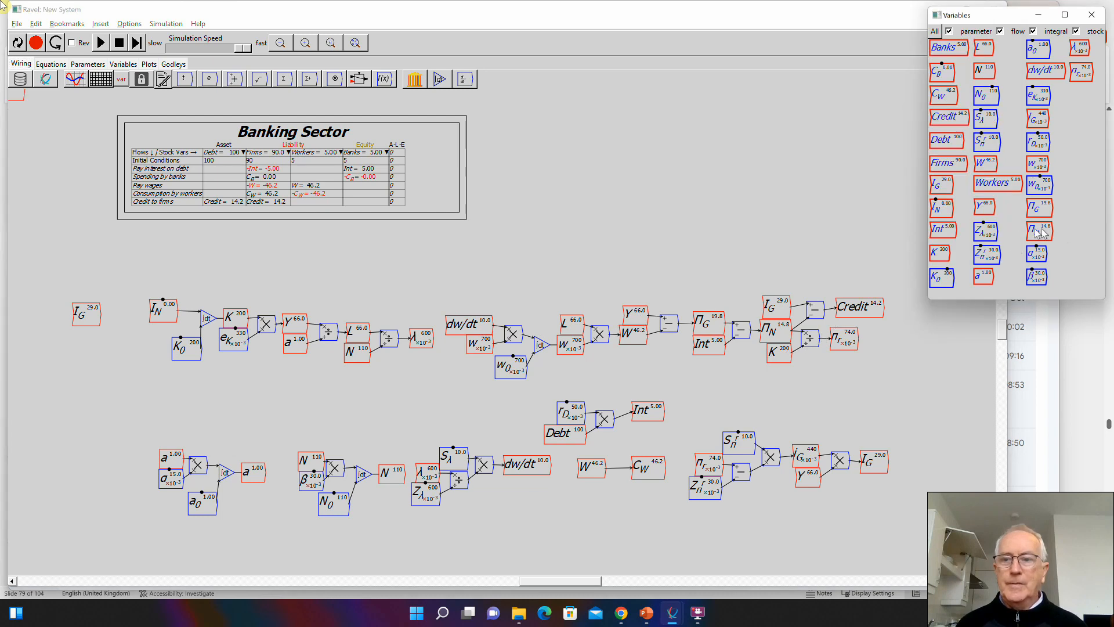
pyautogui.moveTo(940, 252); pyautogui.dragTo(87, 339)
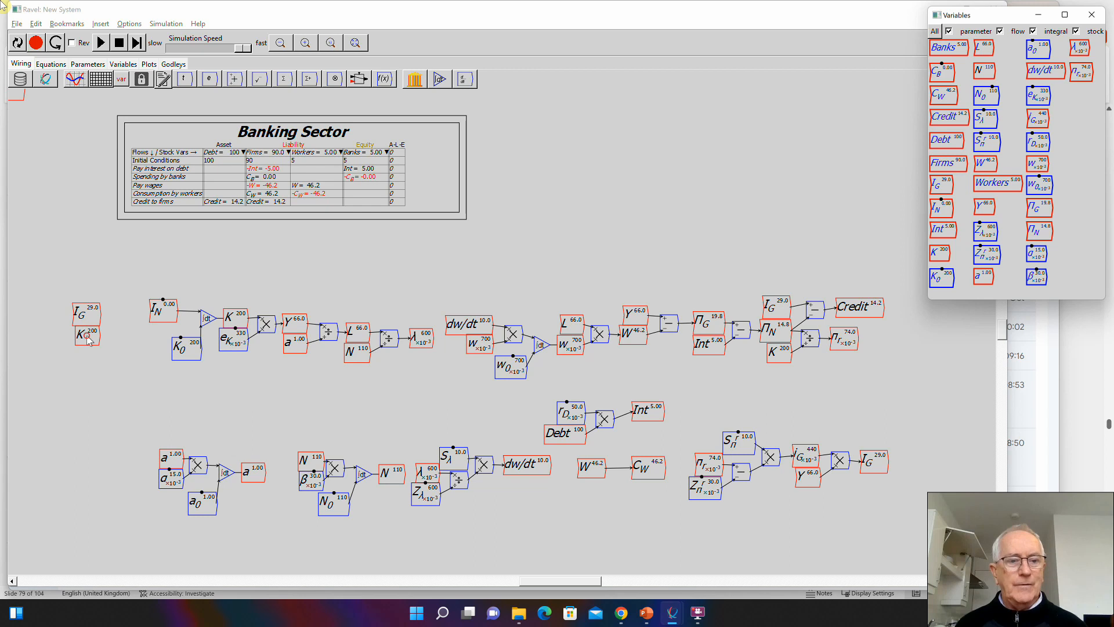
pyautogui.click(87, 335)
# - Create a variable named \delta_K and make it a parameter with an initial value of 0.06
pyautogui.write('\\')
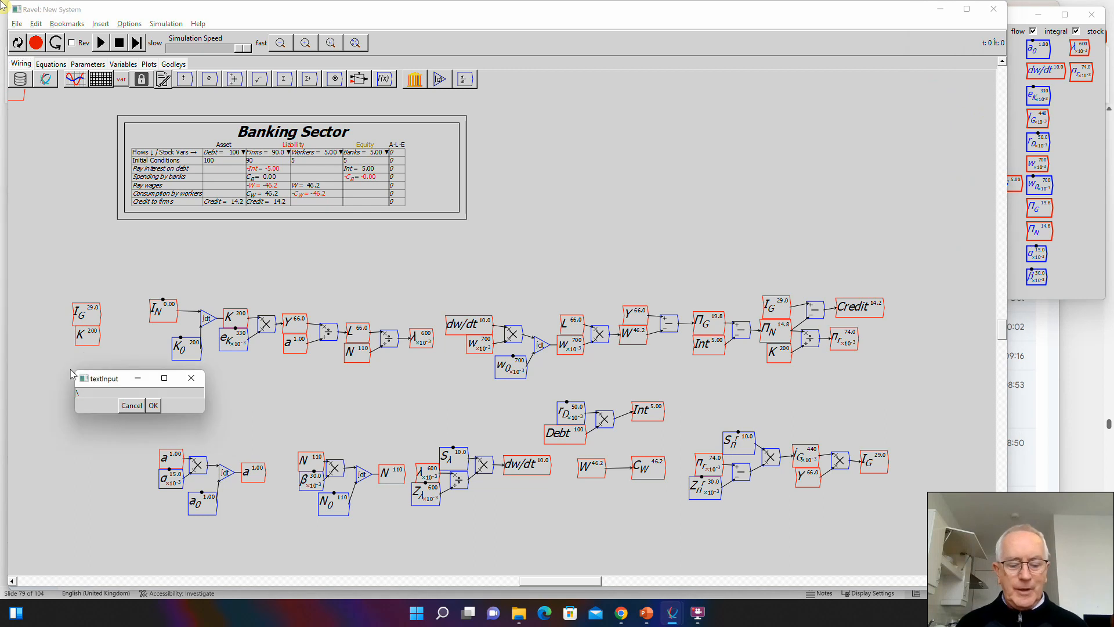
pyautogui.write('delta_')
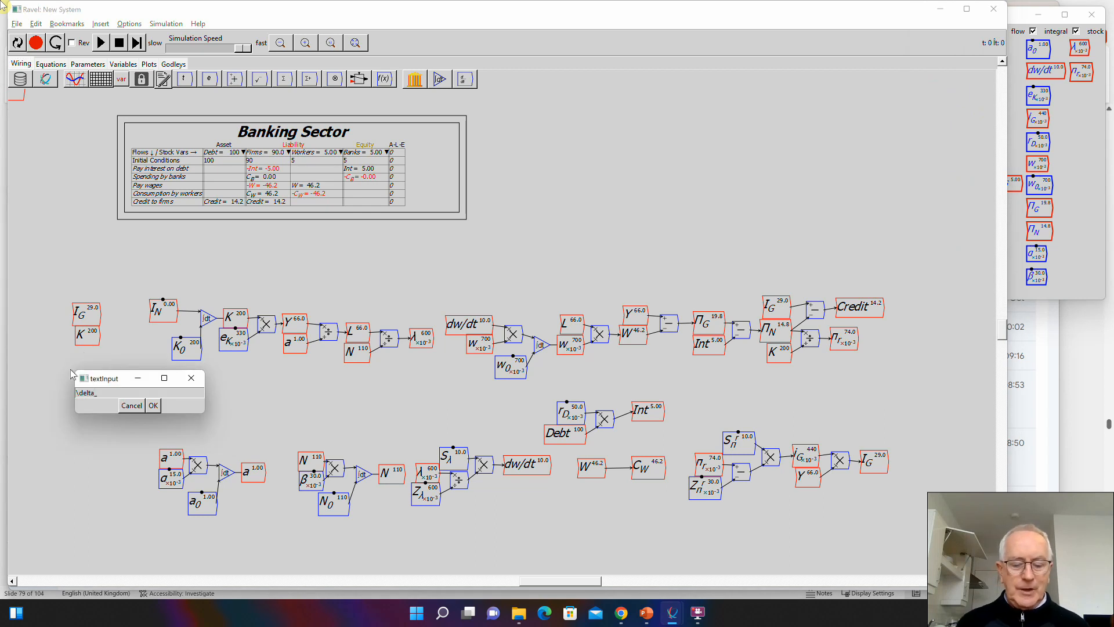
pyautogui.write('K')
pyautogui.press('Return')
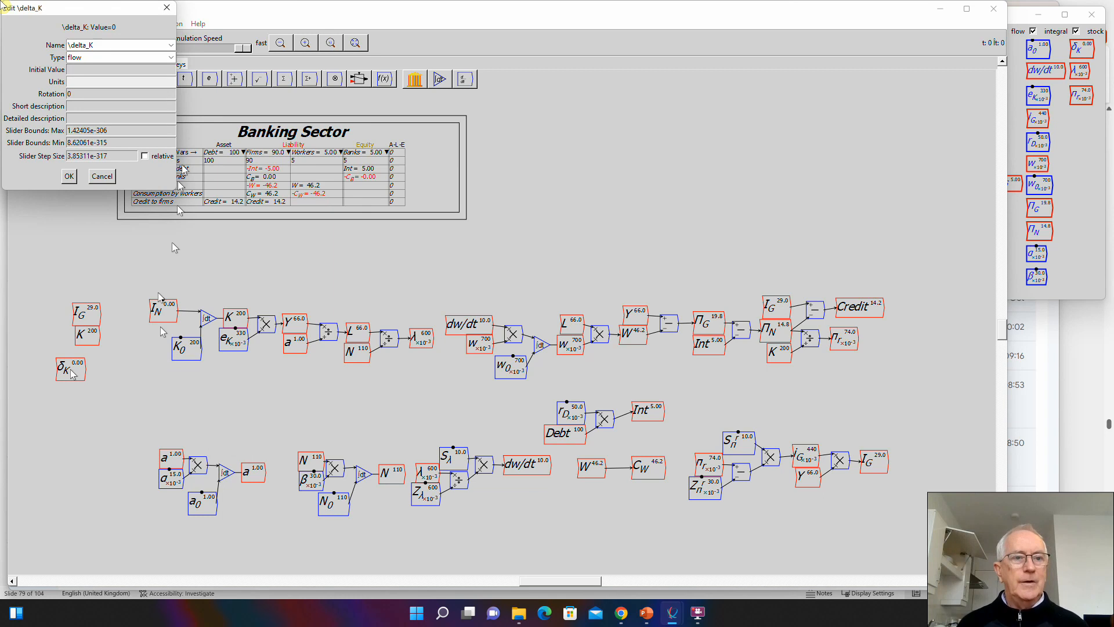
pyautogui.click(169, 56)
pyautogui.click(123, 70)
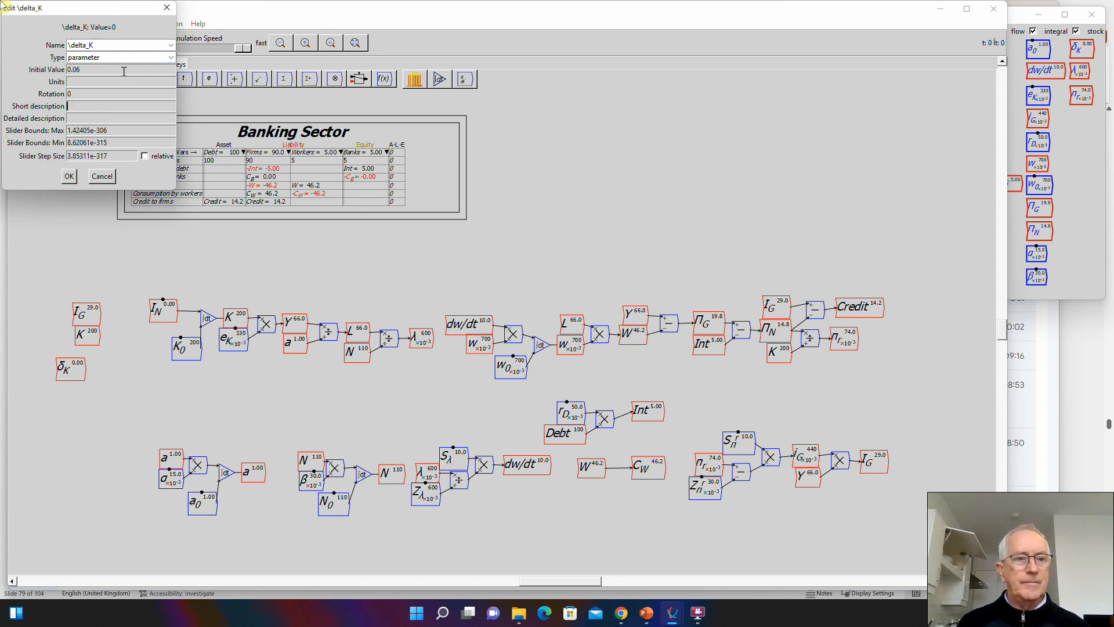
# - Give \delta_K a slider maximum of 0.2, a minimum of 0 and a step size of 0.01, and accept its settings
pyautogui.press('Tab')
pyautogui.press('Tab')
pyautogui.write('0.2')
pyautogui.press('Tab')
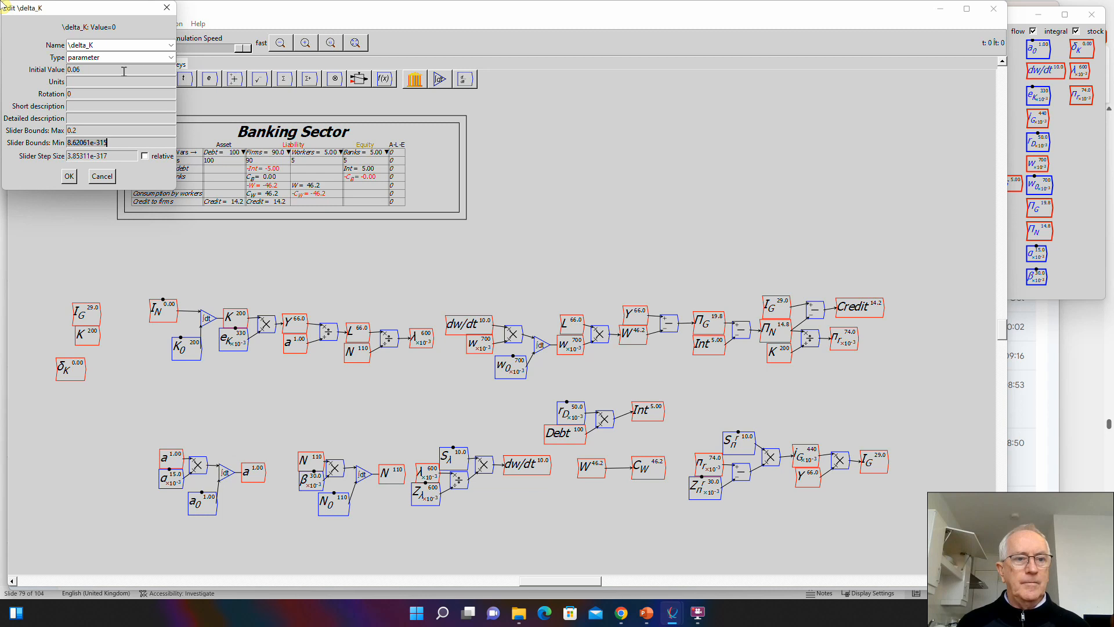
pyautogui.write('0')
pyautogui.press('Tab')
pyautogui.write('0')
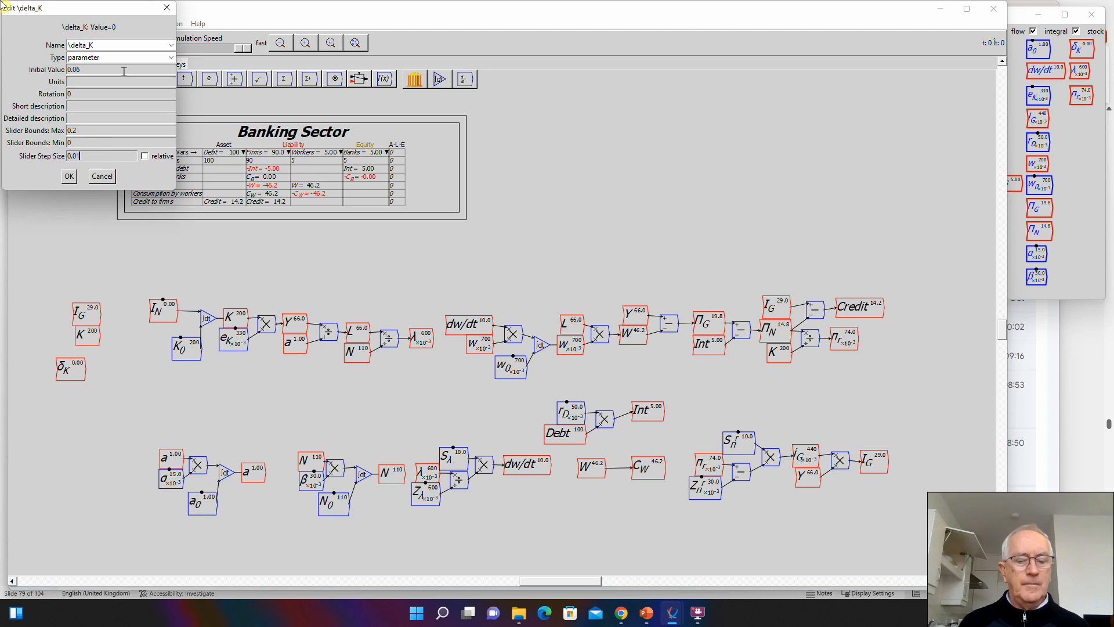
pyautogui.write('.01')
pyautogui.press('Return')
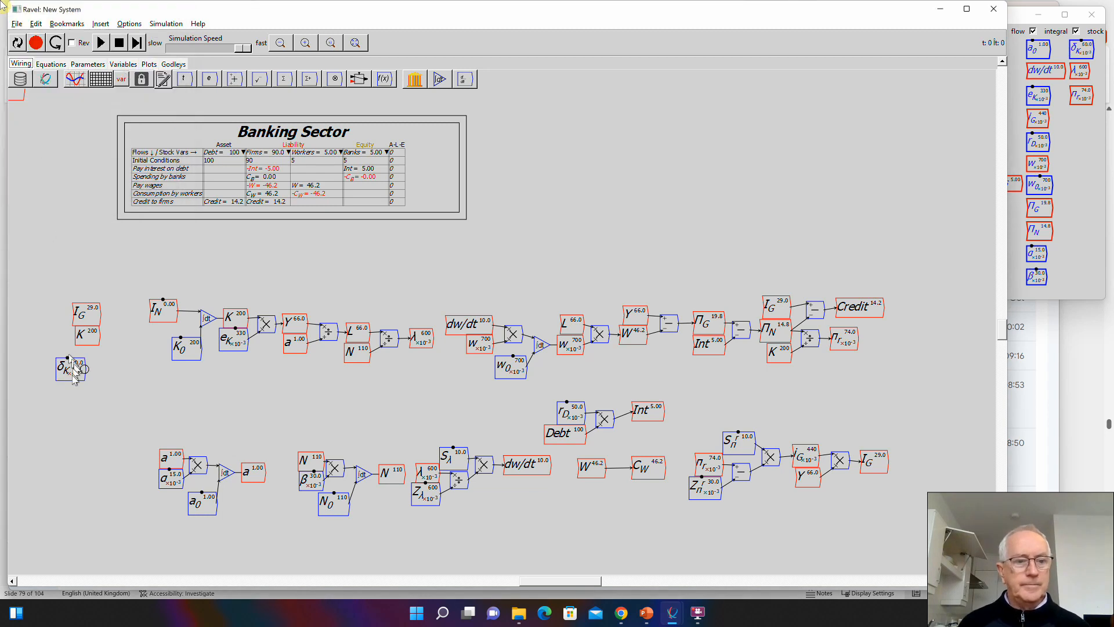
# - Move \delta_K beneath the K copy and wire both into a new multiply operator
pyautogui.moveTo(73, 371); pyautogui.dragTo(93, 358)
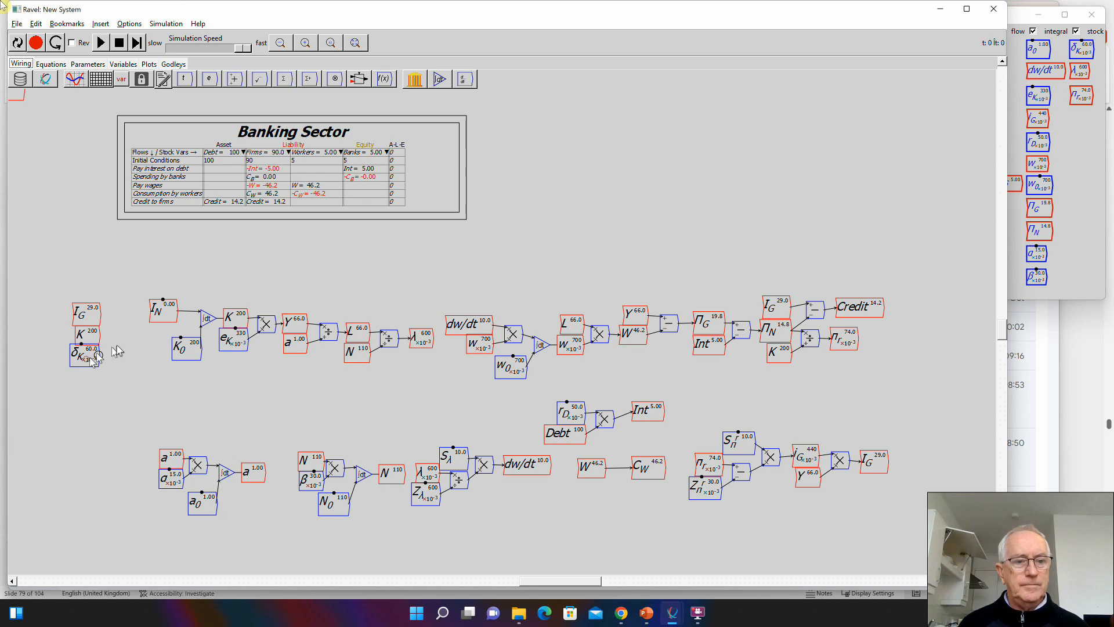
pyautogui.press('*')
pyautogui.click(117, 348)
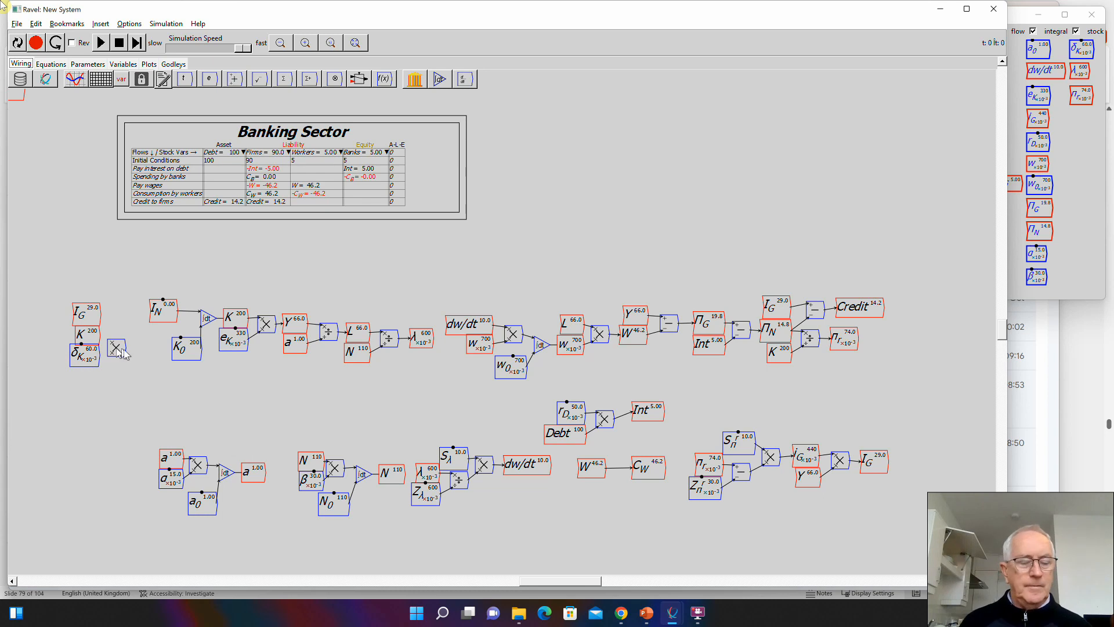
pyautogui.moveTo(100, 335); pyautogui.dragTo(111, 354)
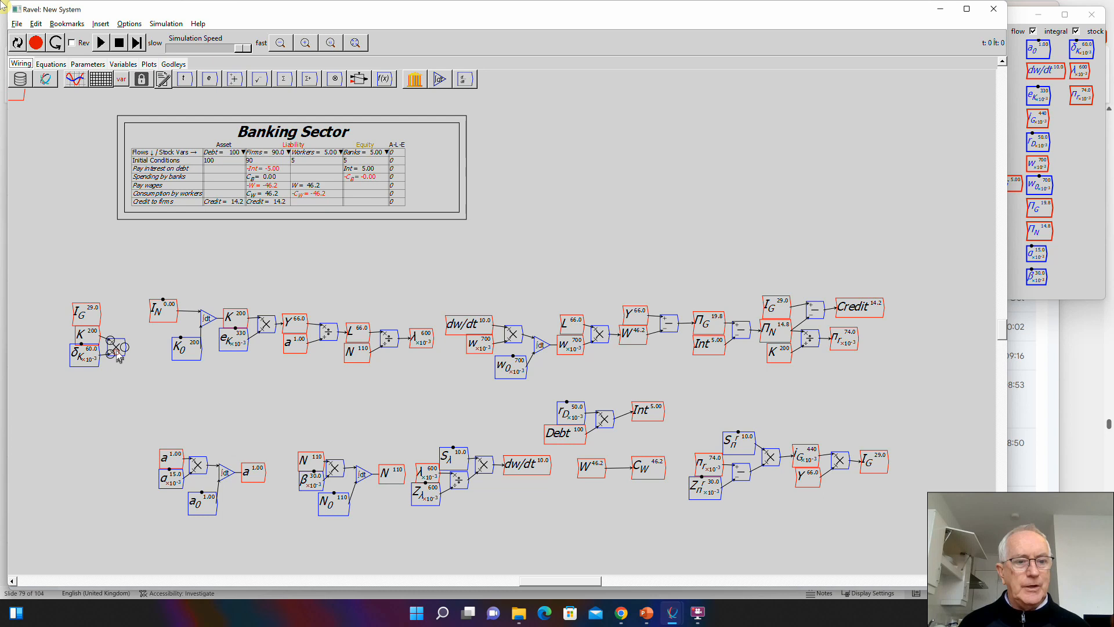
# - Subtract the K times \delta_K product from I_G with a new operator, wire the result into I_N, and shift the group closer to I_N
pyautogui.moveTo(53, 300); pyautogui.dragTo(89, 338)
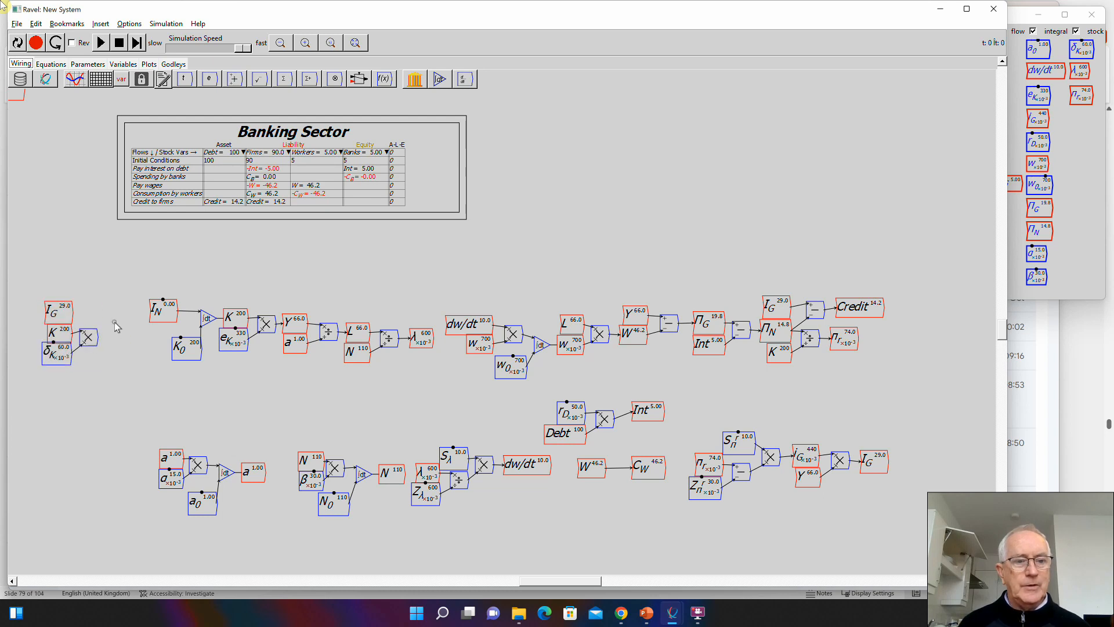
pyautogui.write('-')
pyautogui.press('Return')
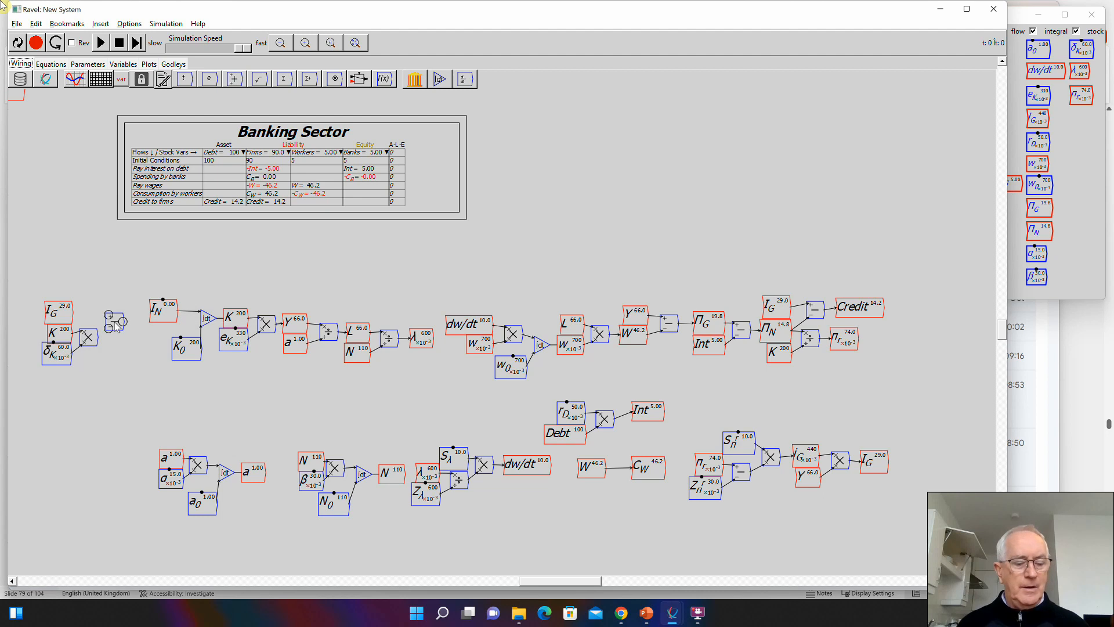
pyautogui.moveTo(73, 313); pyautogui.dragTo(148, 316)
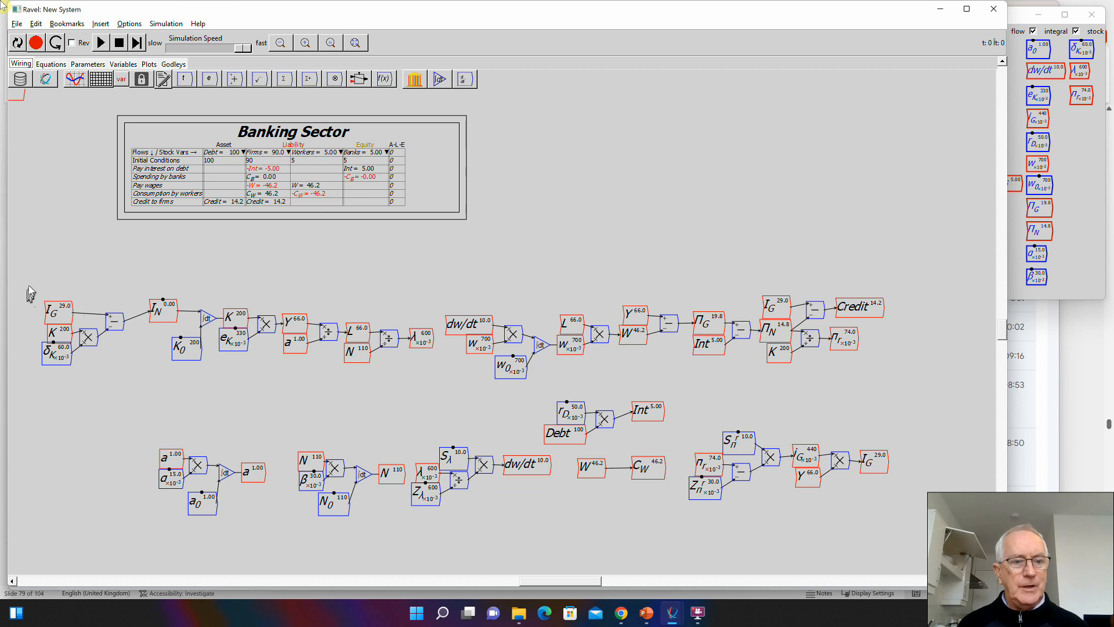
pyautogui.moveTo(29, 284); pyautogui.dragTo(134, 366)
pyautogui.moveTo(68, 314); pyautogui.dragTo(87, 303)
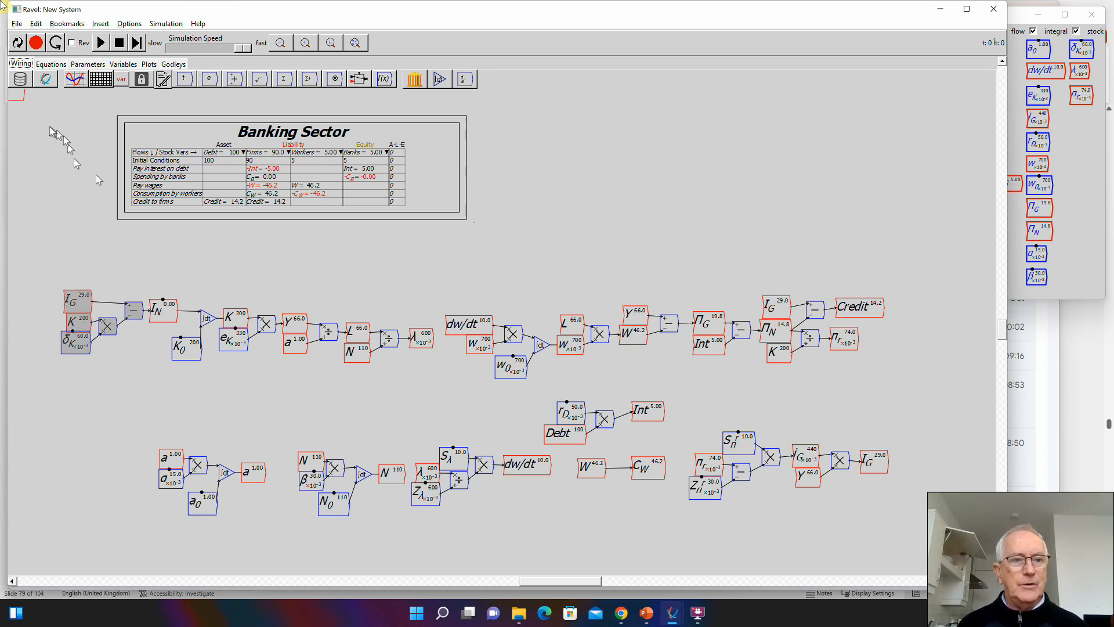
# - Move the stray \Pi_N copy from the canvas corner into the open and delete it
pyautogui.moveTo(14, 97); pyautogui.dragTo(670, 394)
pyautogui.rightClick(672, 387)
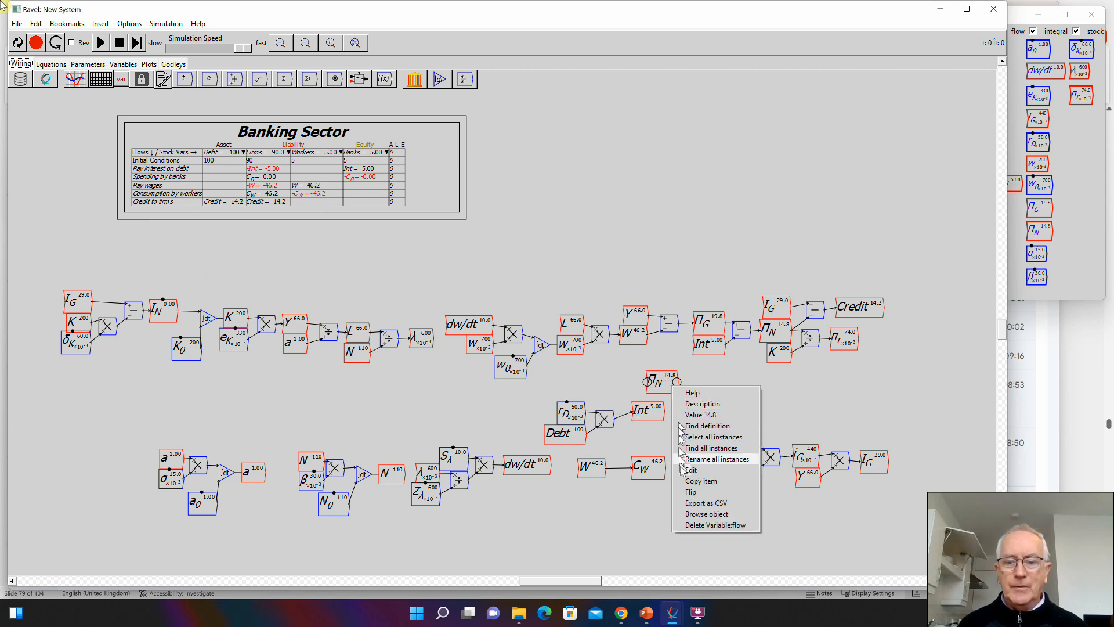
pyautogui.click(697, 525)
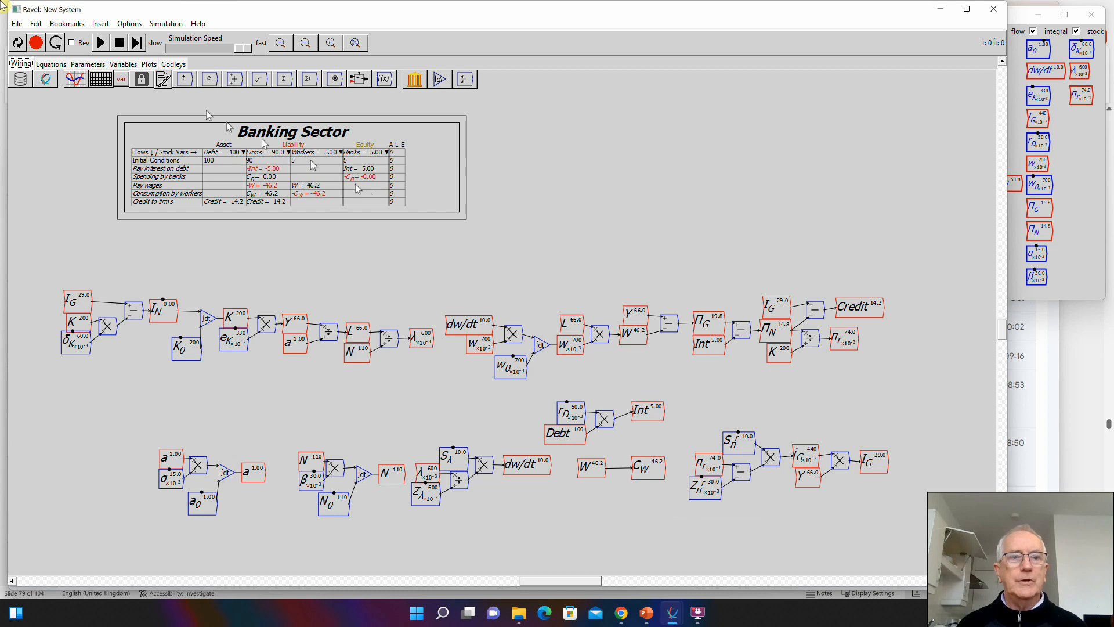
# - Run the simulation to examine how the model behaves, pause it, and reset it to the start
pyautogui.click(100, 44)
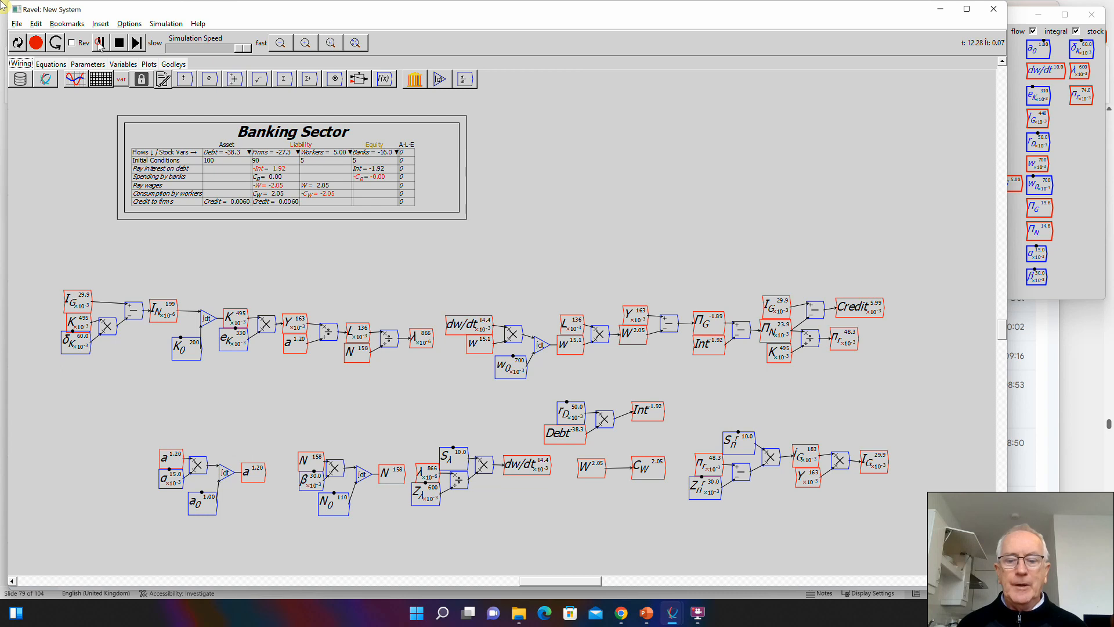
pyautogui.click(100, 44)
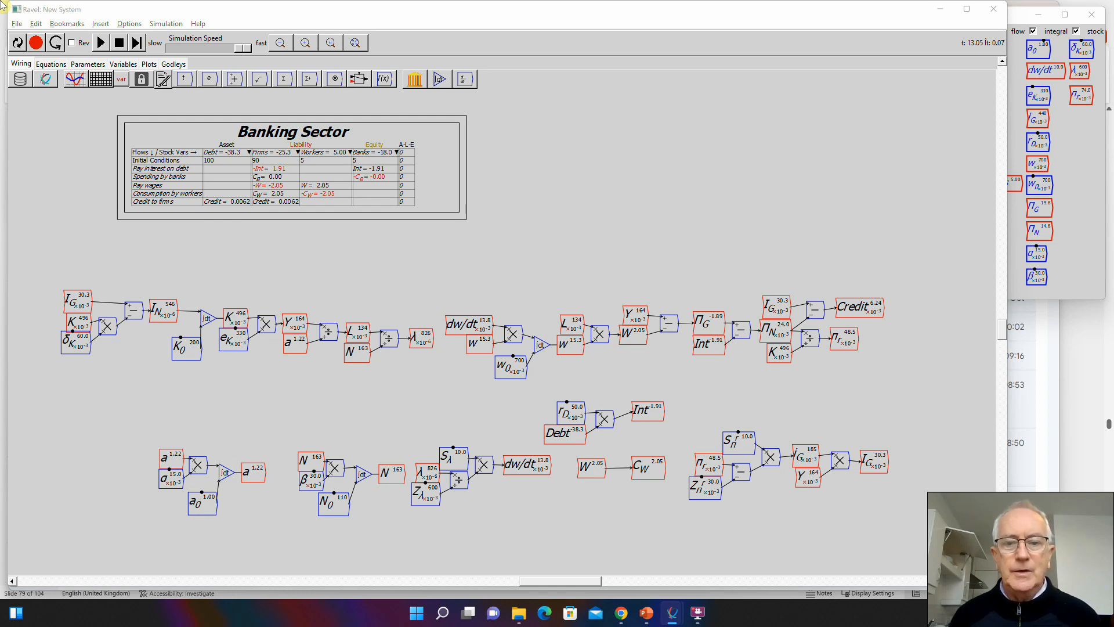
pyautogui.click(117, 46)
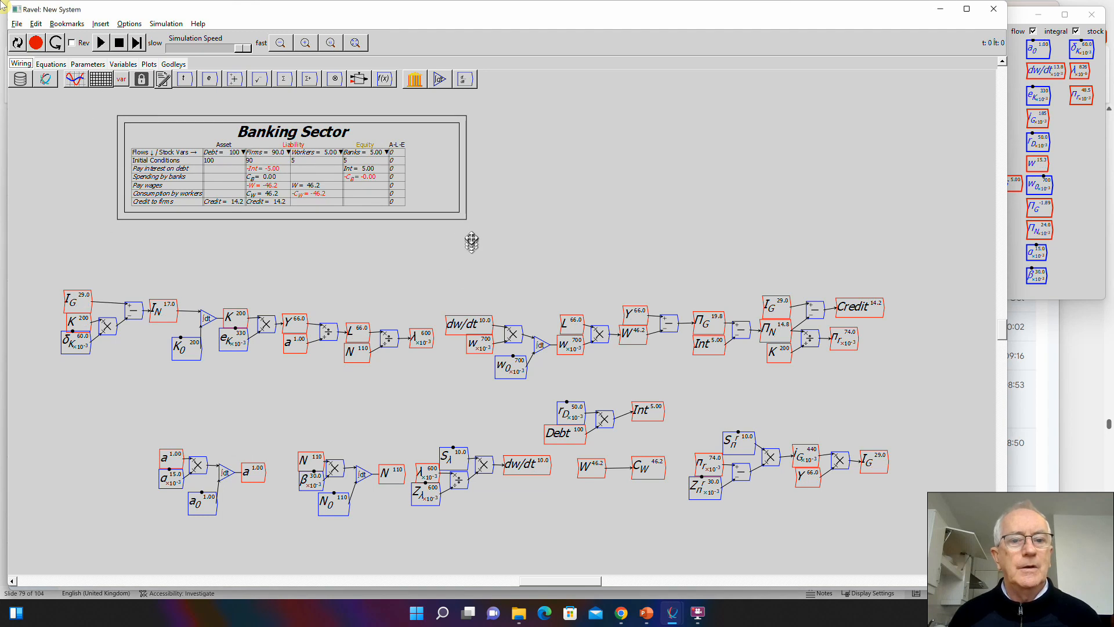
# - Move the Banking Sector table to the canvas's upper-left area and enlarge it
pyautogui.moveTo(433, 162); pyautogui.dragTo(349, 204)
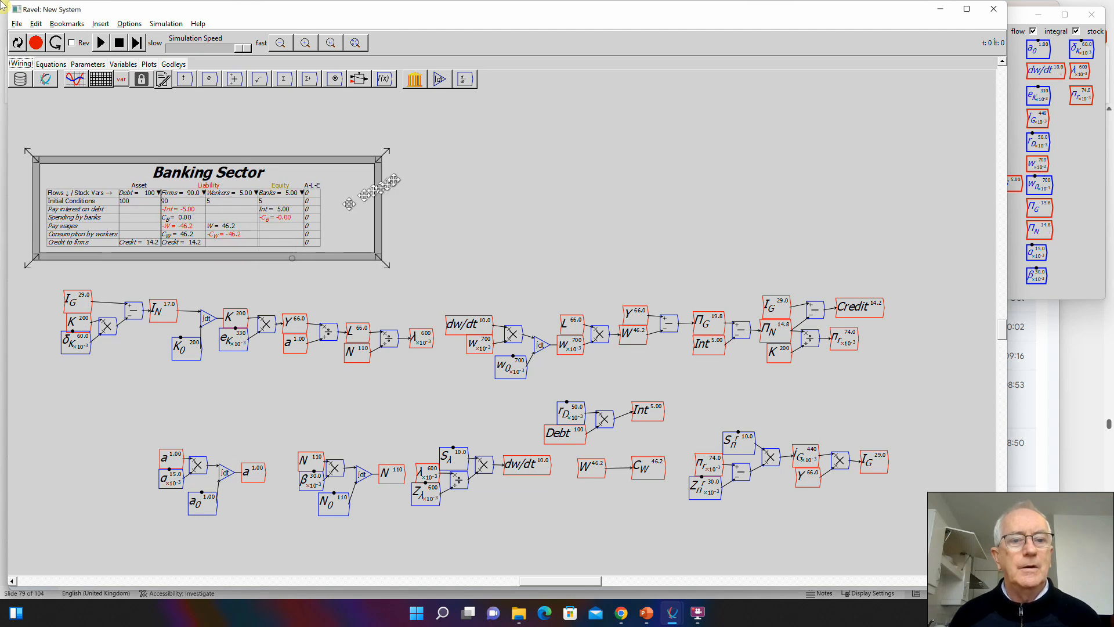
pyautogui.moveTo(387, 152); pyautogui.dragTo(405, 122)
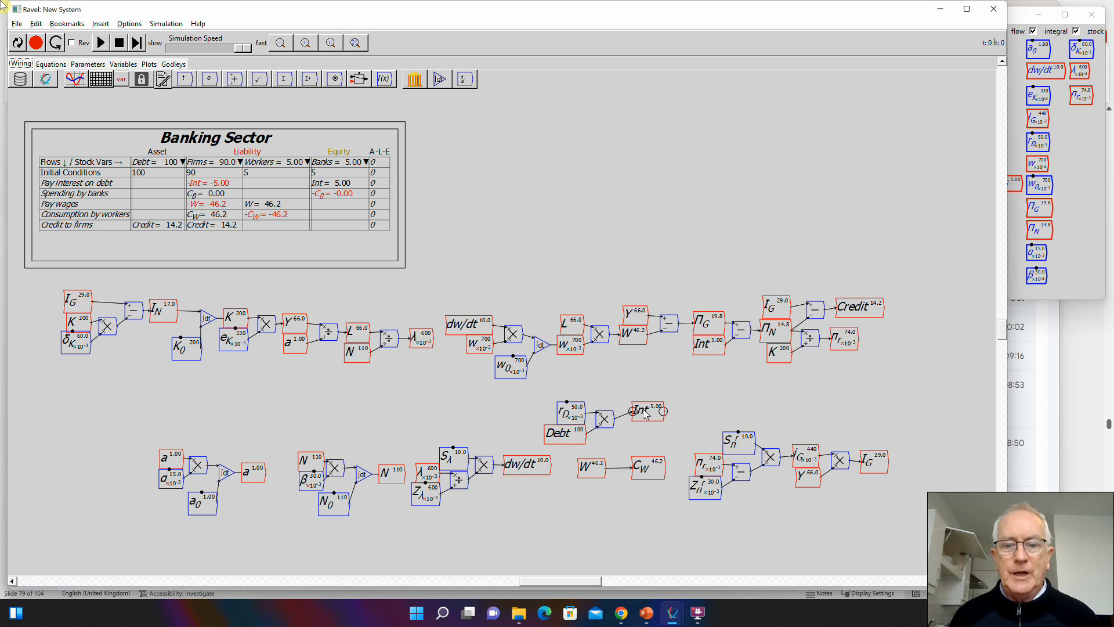
# - Align Int with its multiply operator, place a C_B copy beside it, and wire Int into C_B
pyautogui.moveTo(650, 412); pyautogui.dragTo(651, 418)
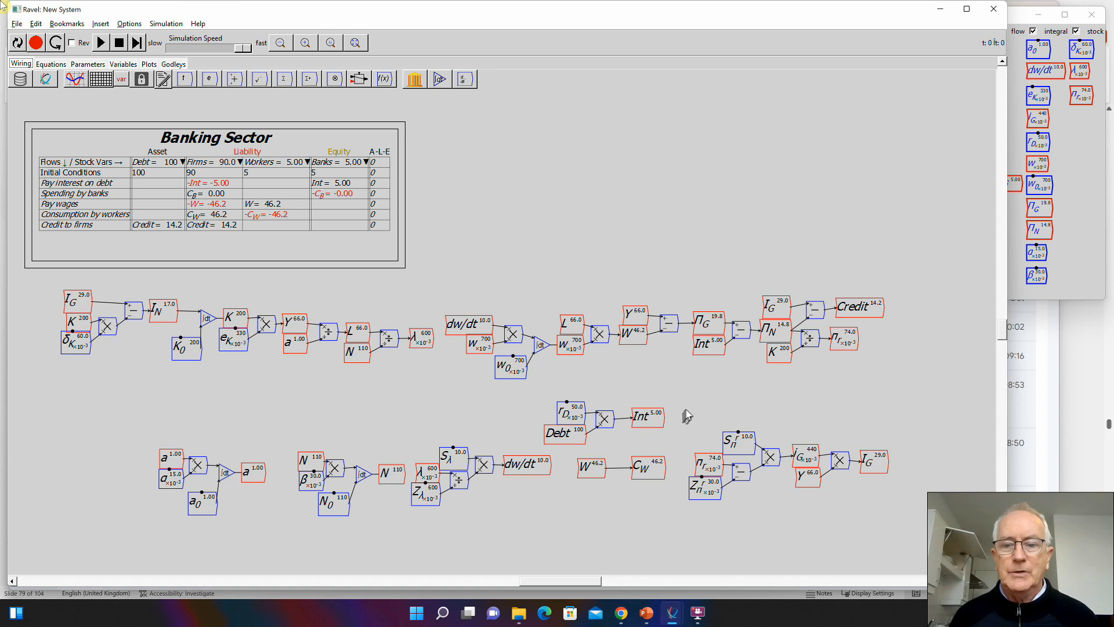
pyautogui.click(1085, 248)
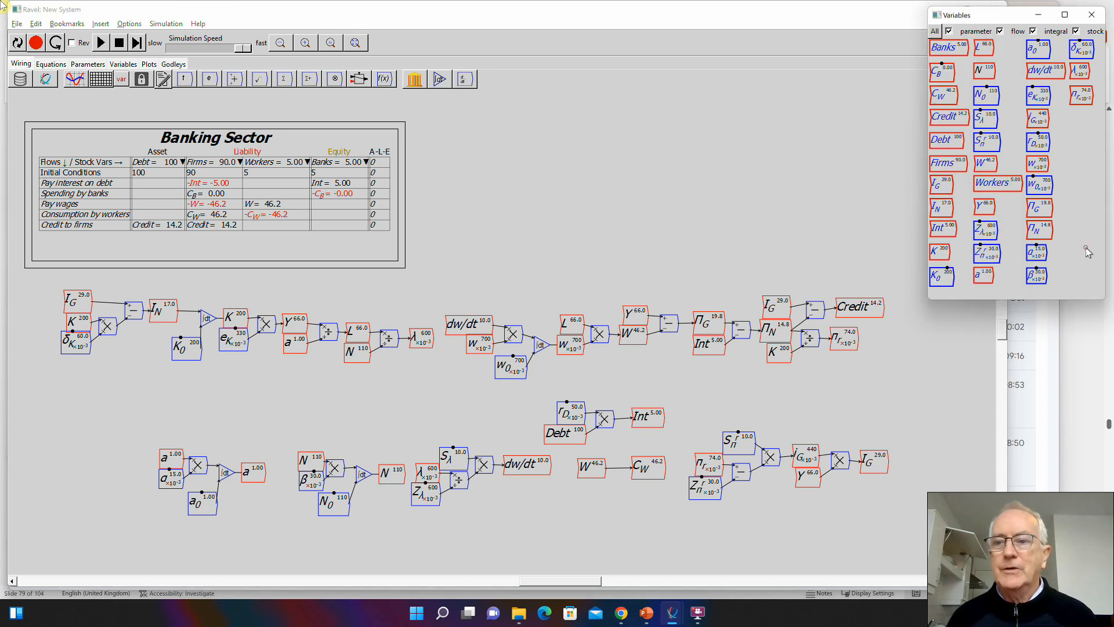
pyautogui.moveTo(942, 73); pyautogui.dragTo(682, 418)
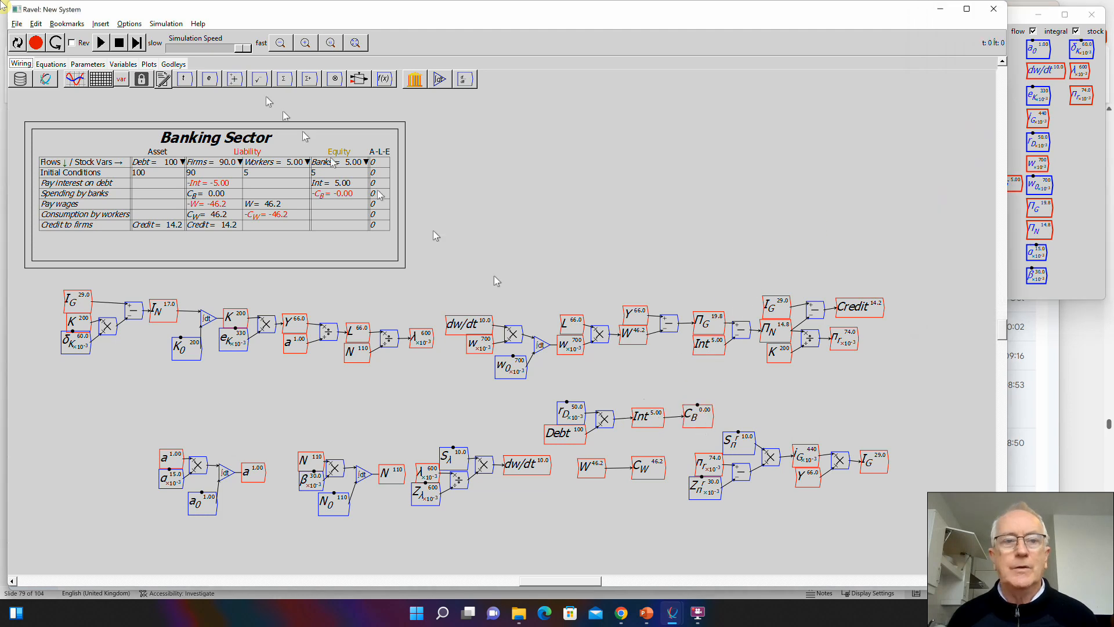
# - Run the simulation with bankers' spending linked to interest, examine the table's flows, and pause it
pyautogui.click(102, 44)
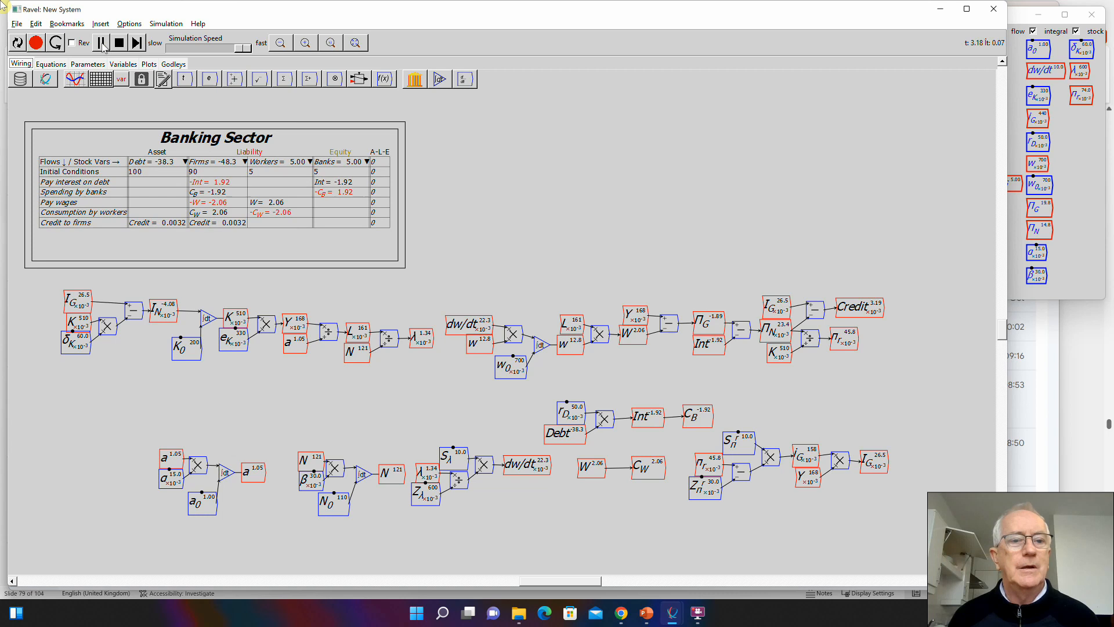
pyautogui.click(102, 45)
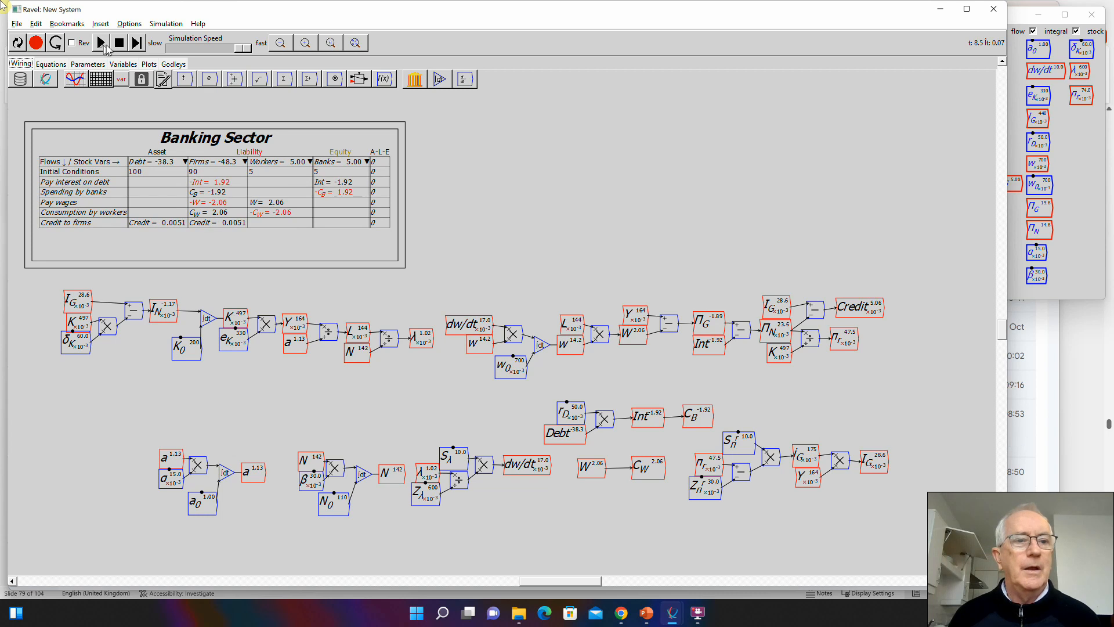
pyautogui.click(119, 43)
pyautogui.click(101, 43)
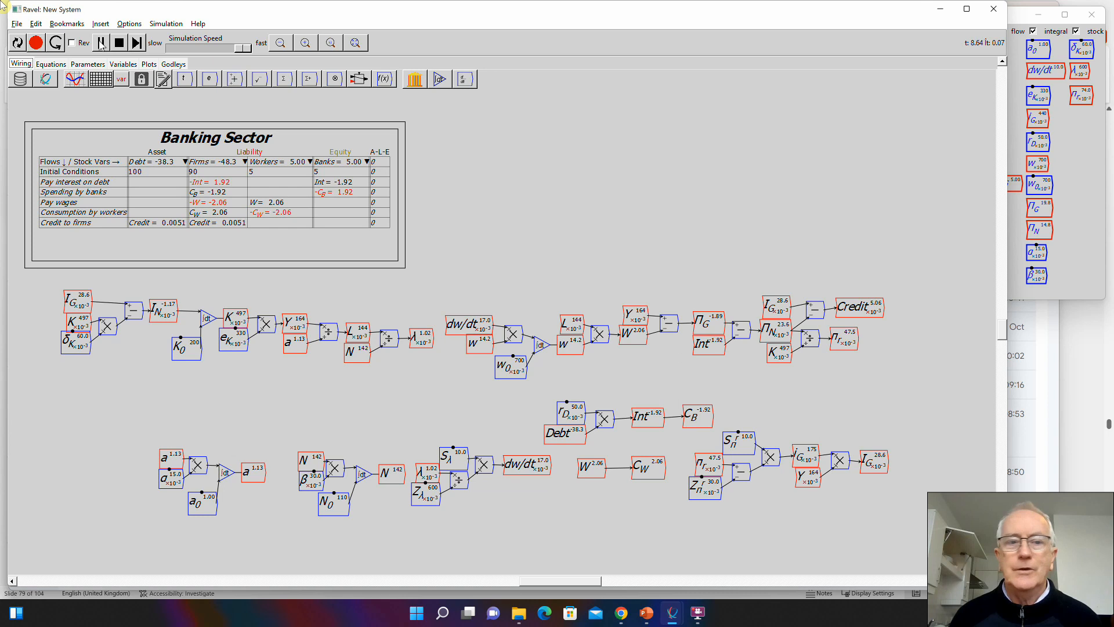
pyautogui.click(101, 43)
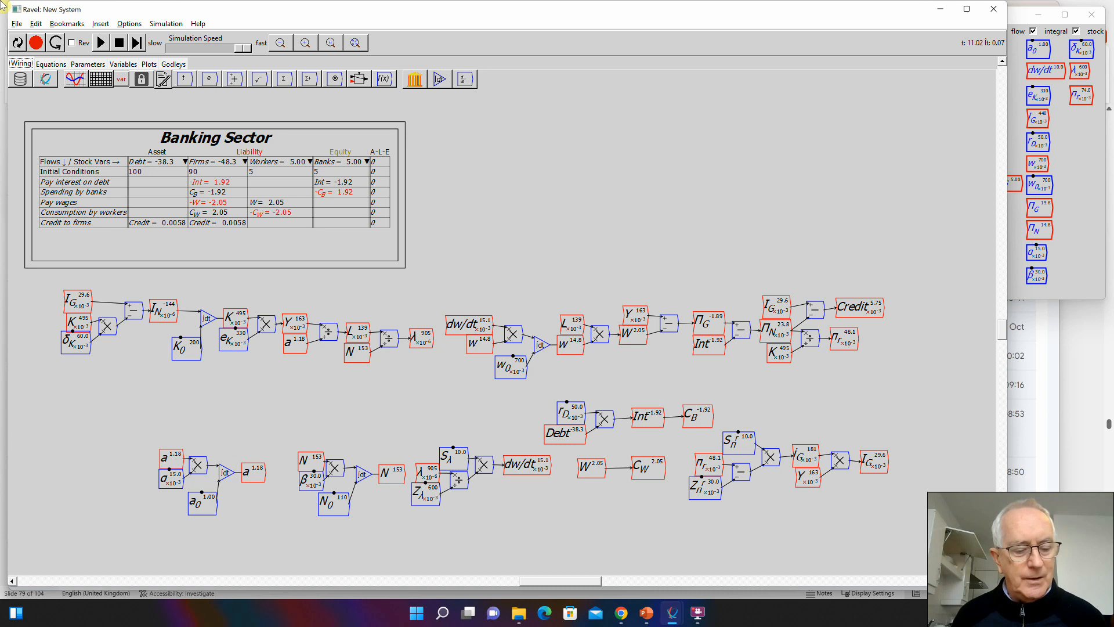
# - Switch to the MixedGodleyCircuit05GrowthIncluded.mky model and run its simulation to examine the plotted cycles, pausing it at the end
pyautogui.hotkey('alt', 'Tab')
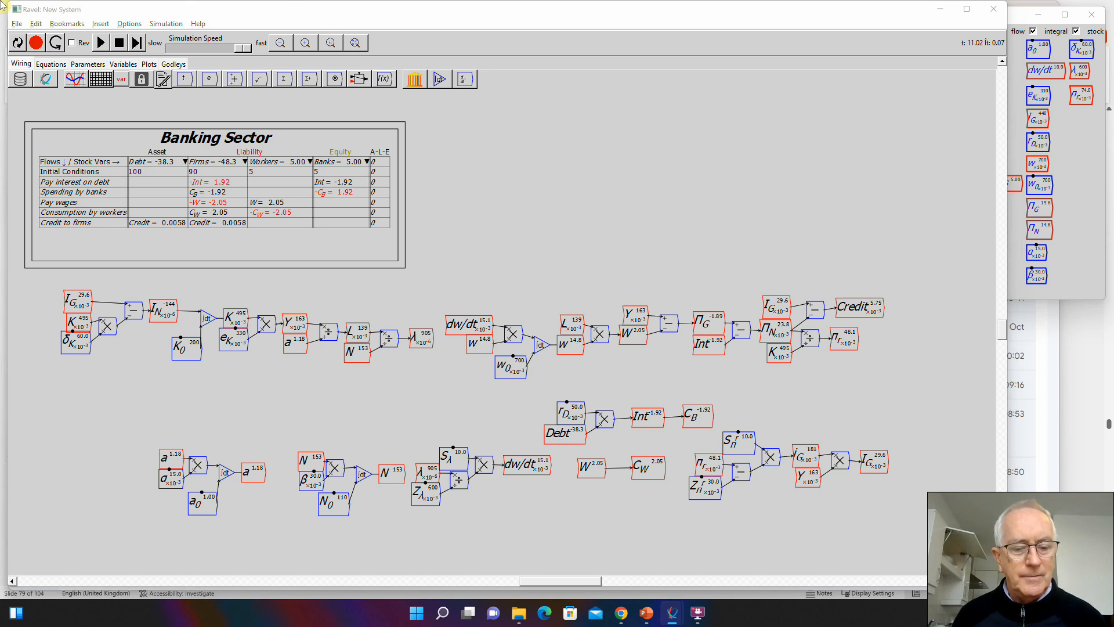
pyautogui.moveTo(428, 612); pyautogui.dragTo(474, 18)
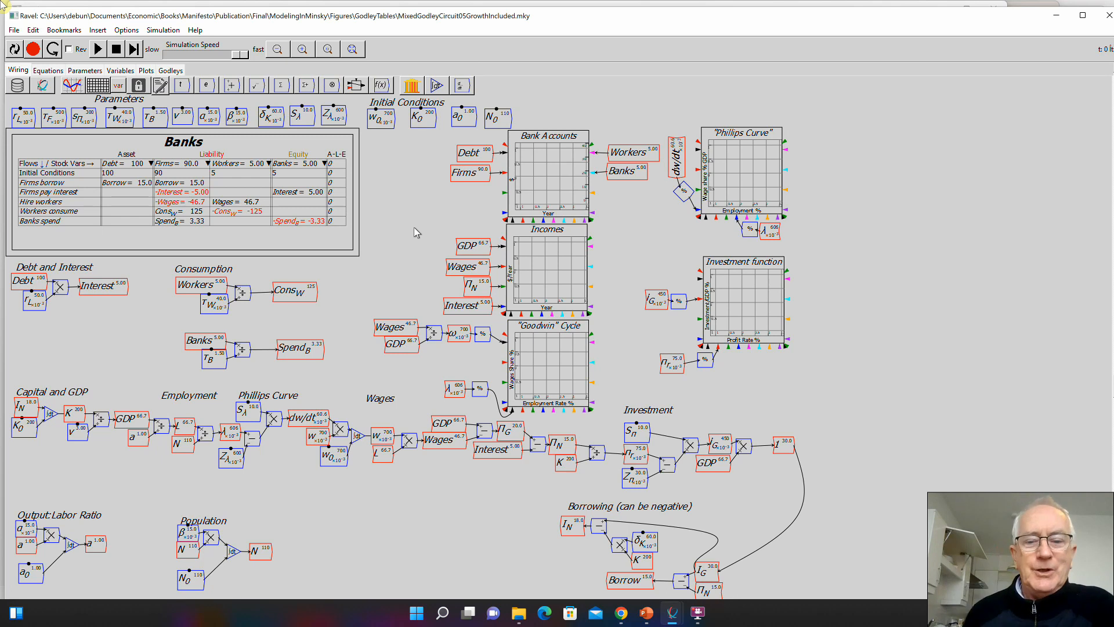
pyautogui.click(98, 49)
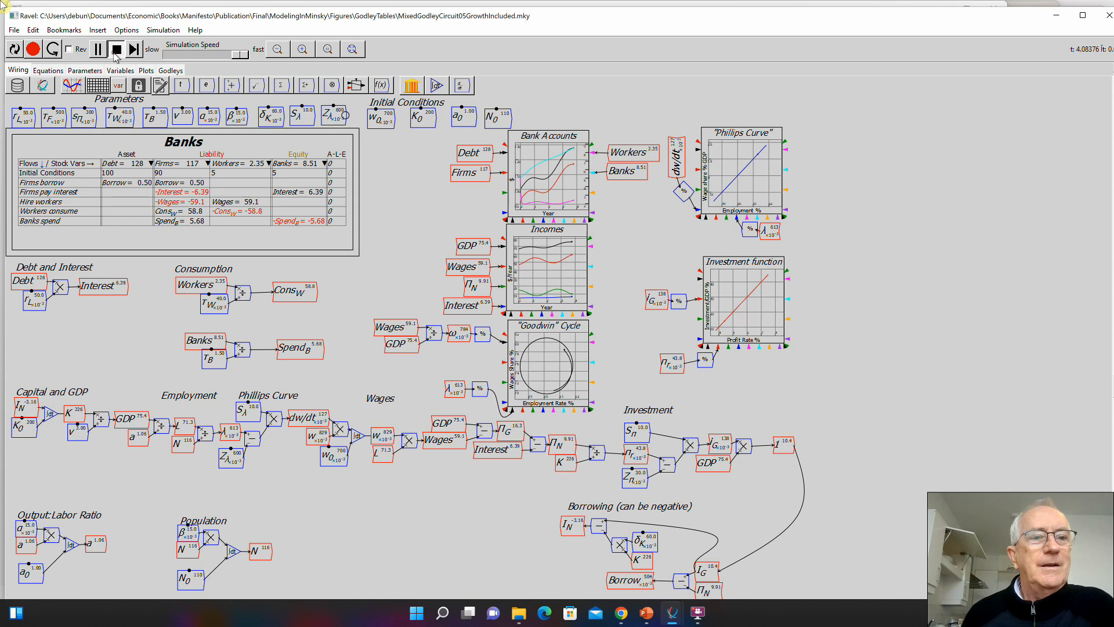
pyautogui.click(98, 50)
pyautogui.click(98, 50)
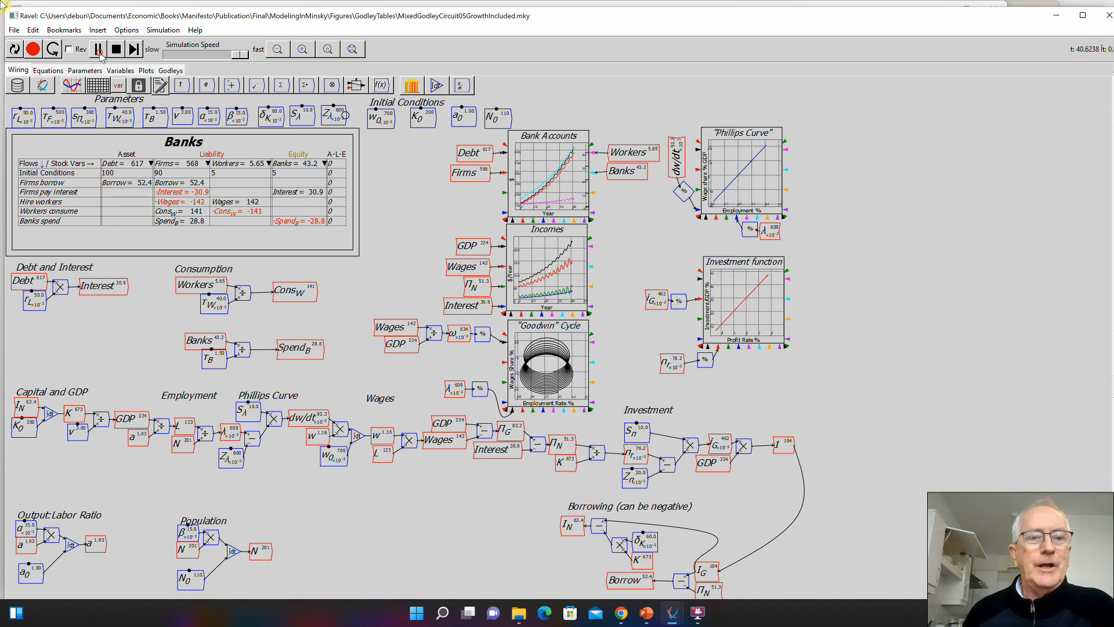
pyautogui.click(99, 55)
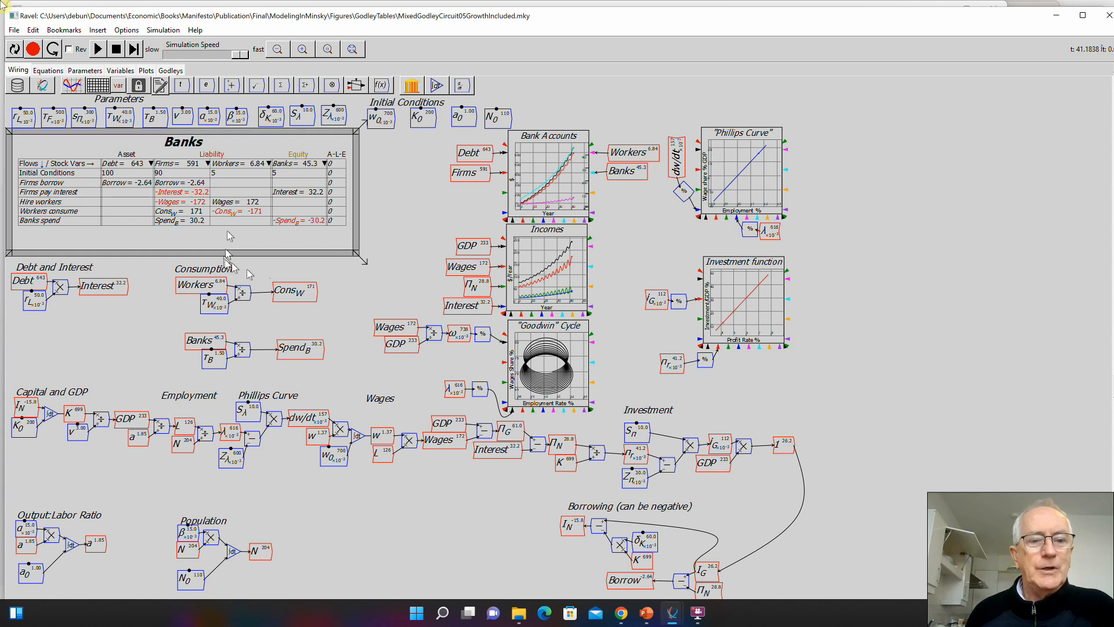
# - Inspect the values of the \tau_W and \tau_B parameters in the Consumption section and return to the New System model
pyautogui.rightClick(210, 309)
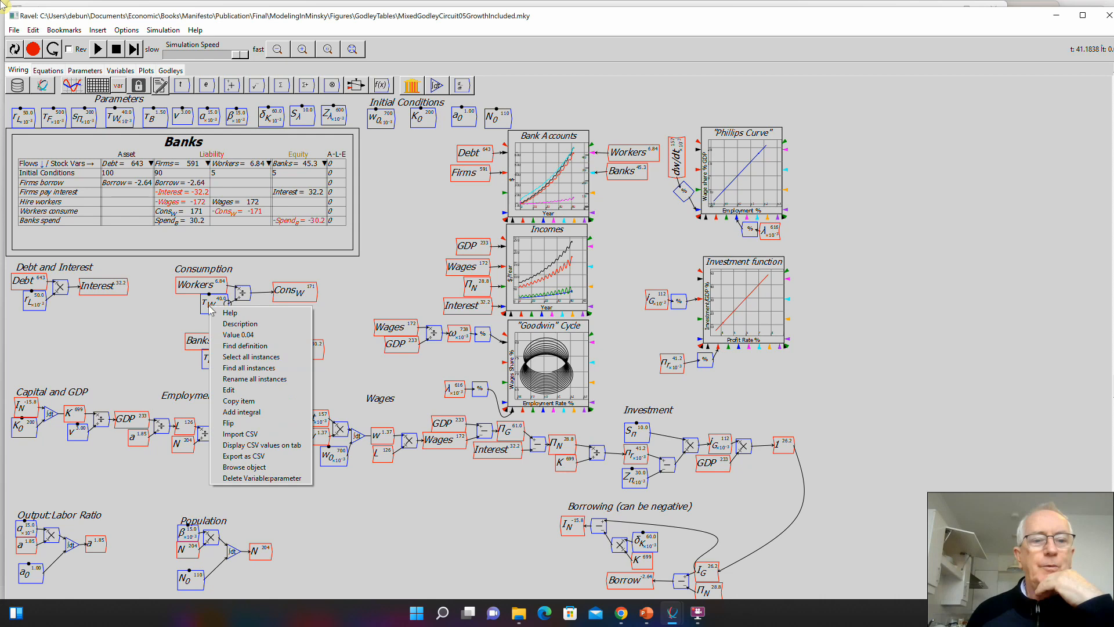
pyautogui.click(173, 305)
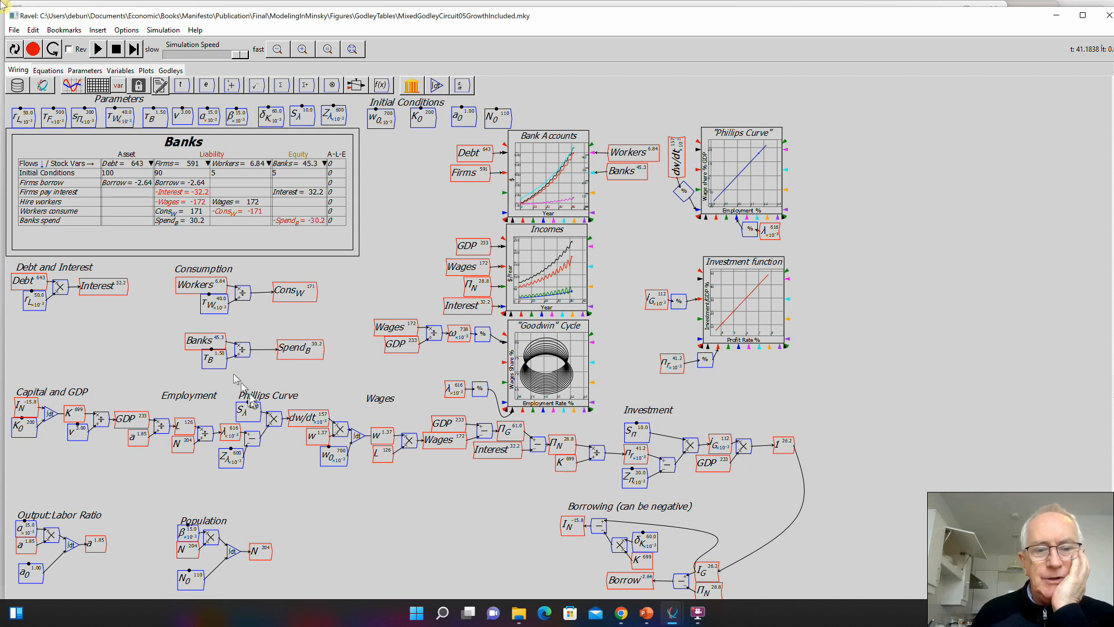
pyautogui.rightClick(216, 361)
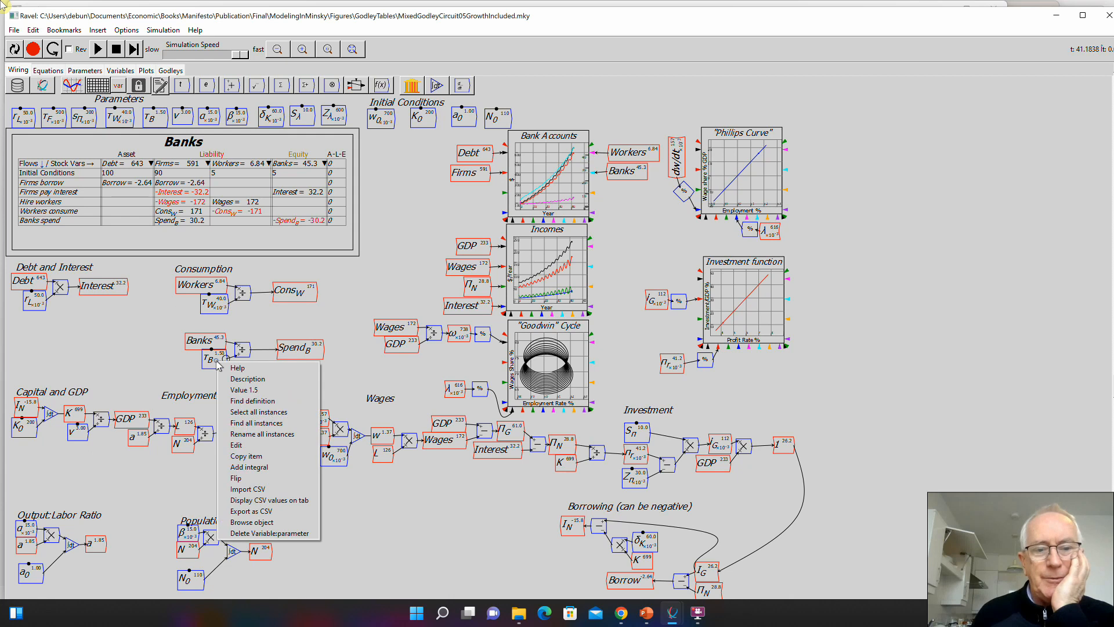
pyautogui.click(162, 351)
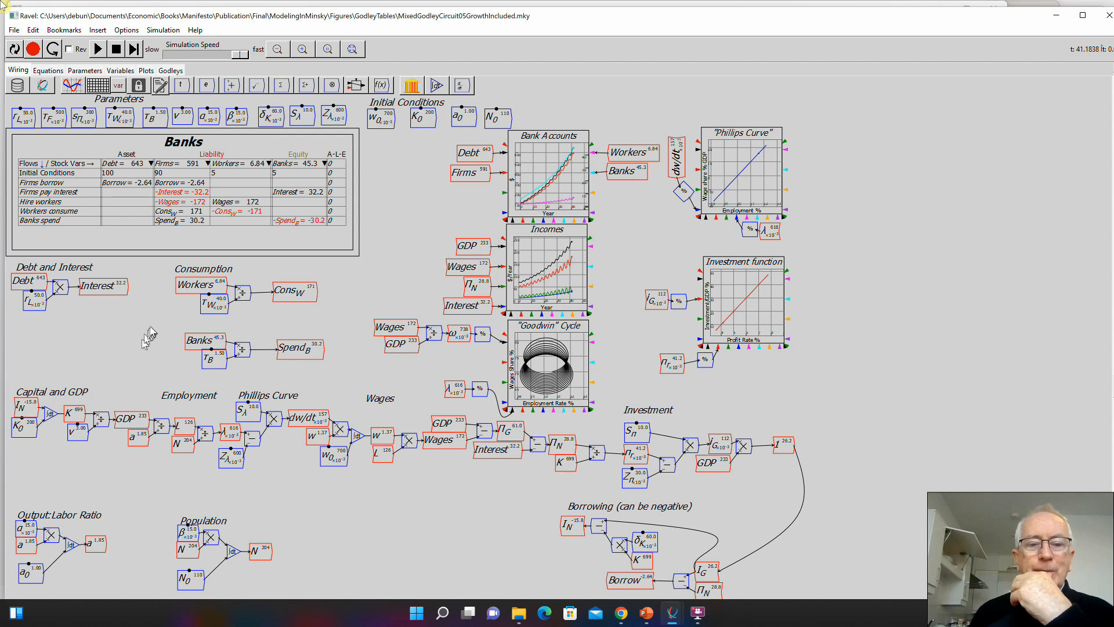
pyautogui.click(1055, 18)
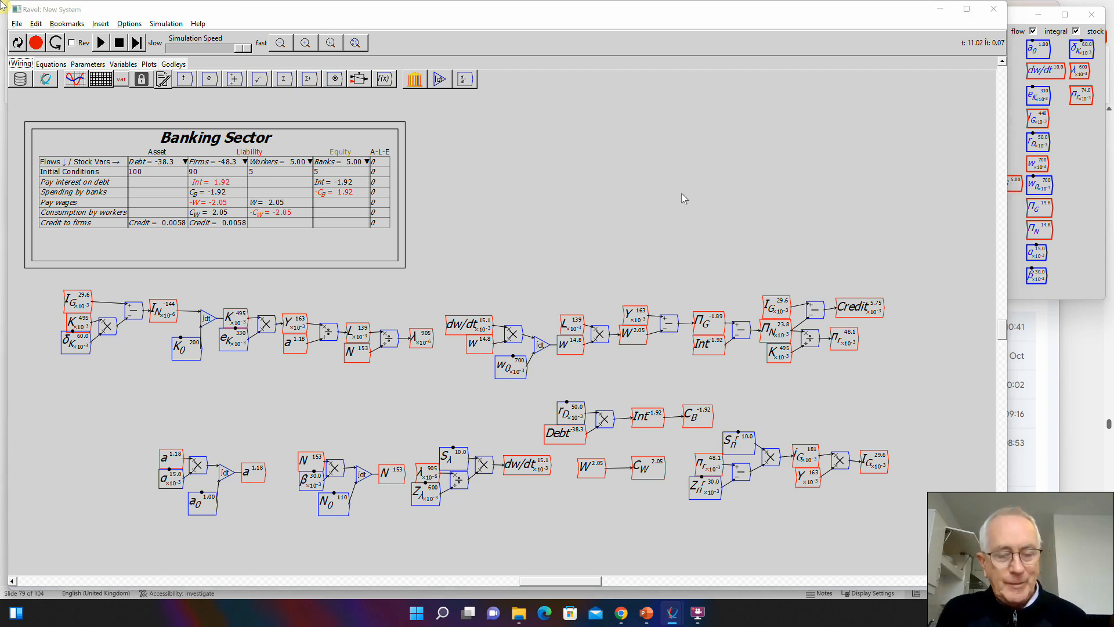
# - Compare the dw/dt equation in the equation listing with its wiring to check how \lambda and Z_\lambda are combined
pyautogui.hotkey('alt', 'Tab')
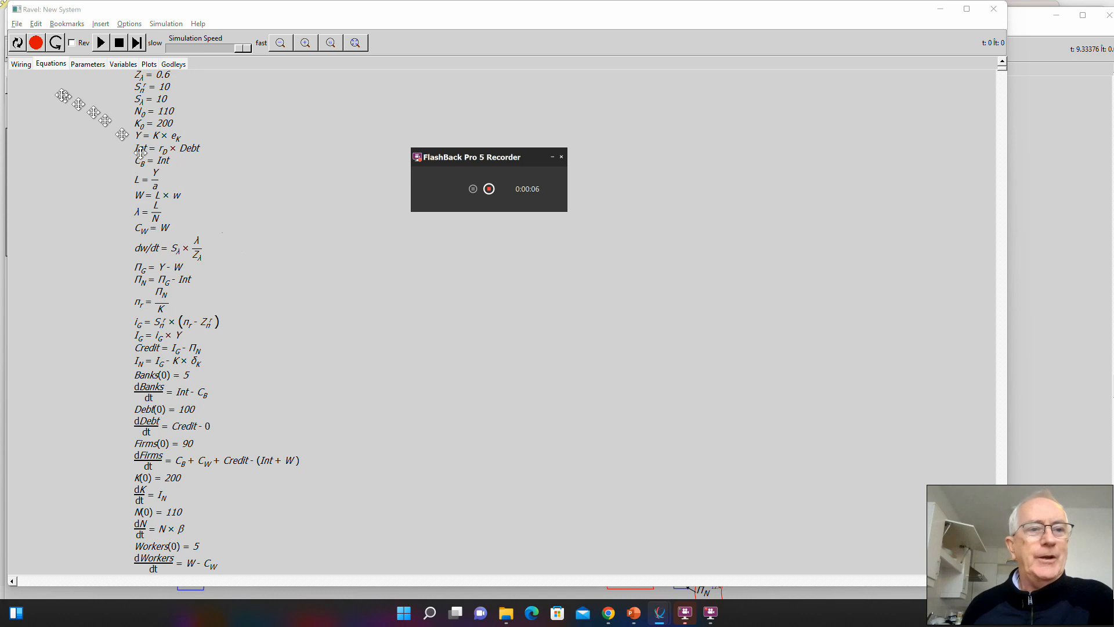
pyautogui.click(12, 66)
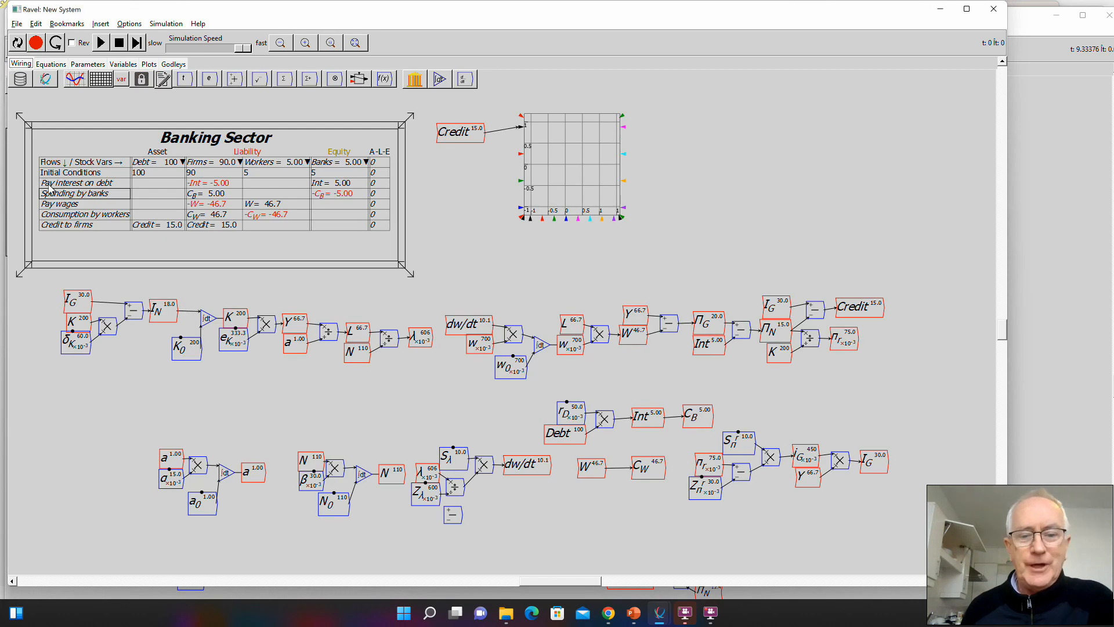
pyautogui.click(47, 65)
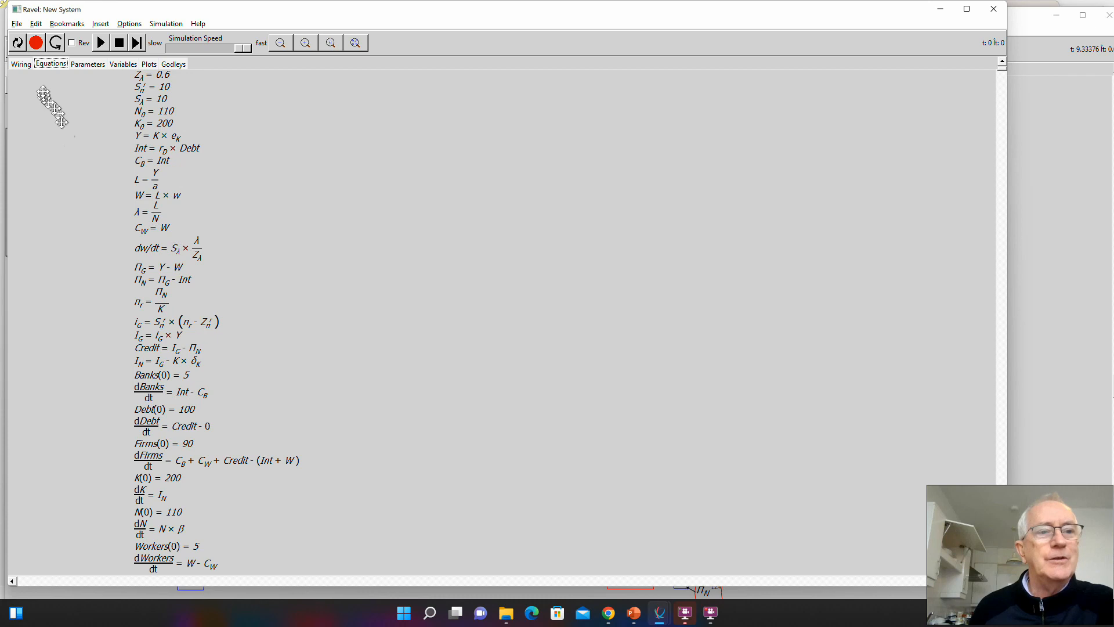
pyautogui.click(22, 65)
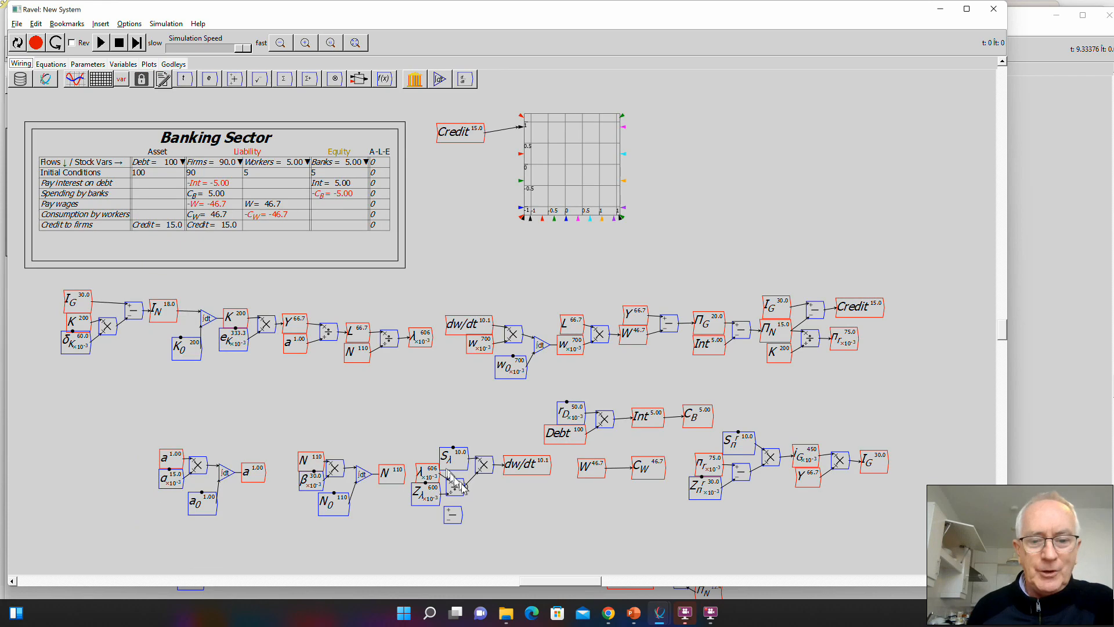
# - Replace the divide operator between \lambda and Z_\lambda with the subtract operator, wired into the S_\lambda multiplication for dw/dt
pyautogui.moveTo(454, 491); pyautogui.dragTo(467, 493)
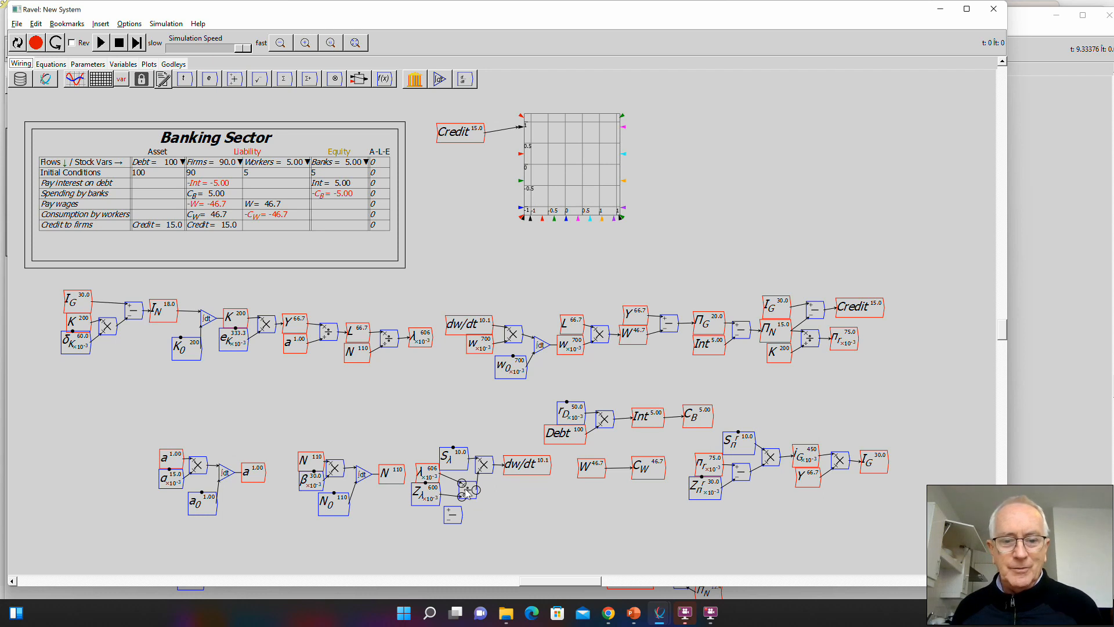
pyautogui.moveTo(467, 493); pyautogui.dragTo(479, 471)
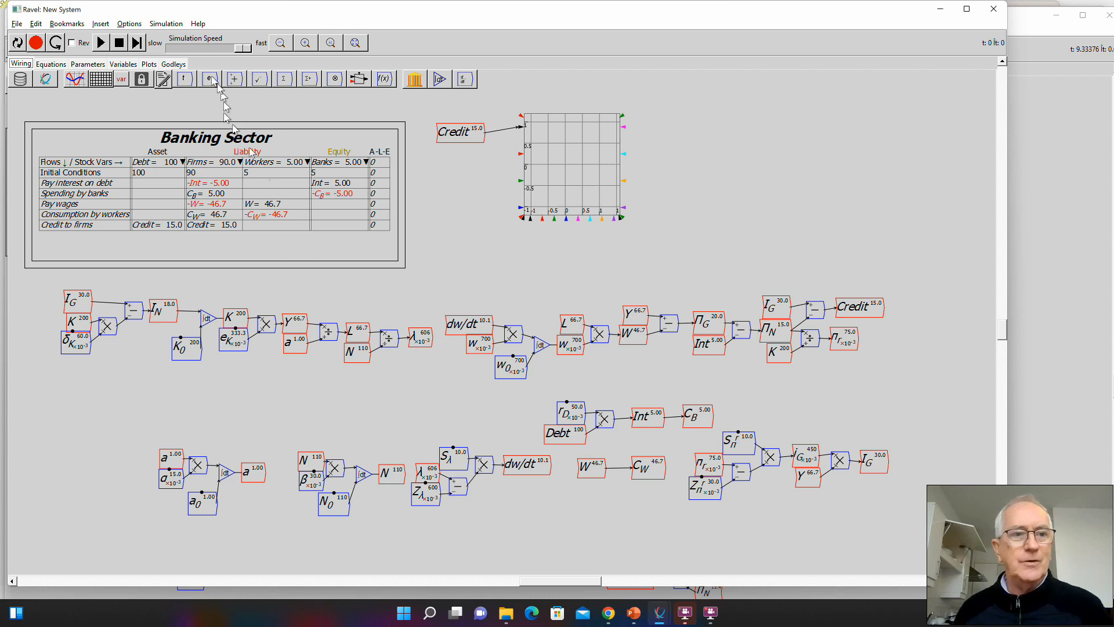
# - Run the corrected model, pause it to examine the Credit plot, and compare it with the MixedGodleyCircuit05GrowthIncluded.mky model
pyautogui.click(102, 44)
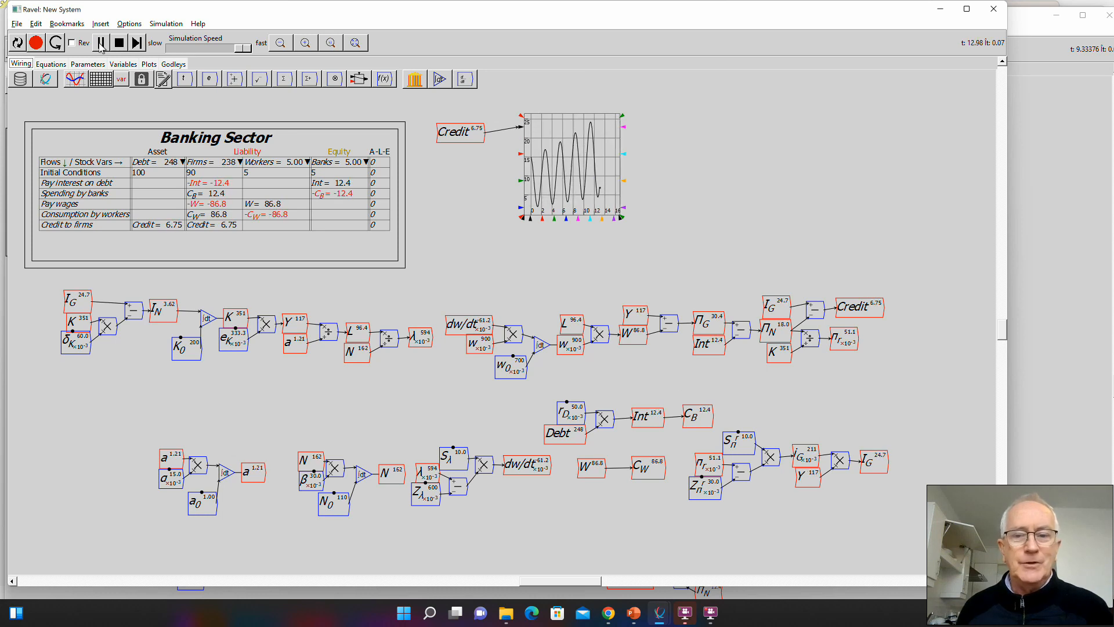
pyautogui.click(101, 45)
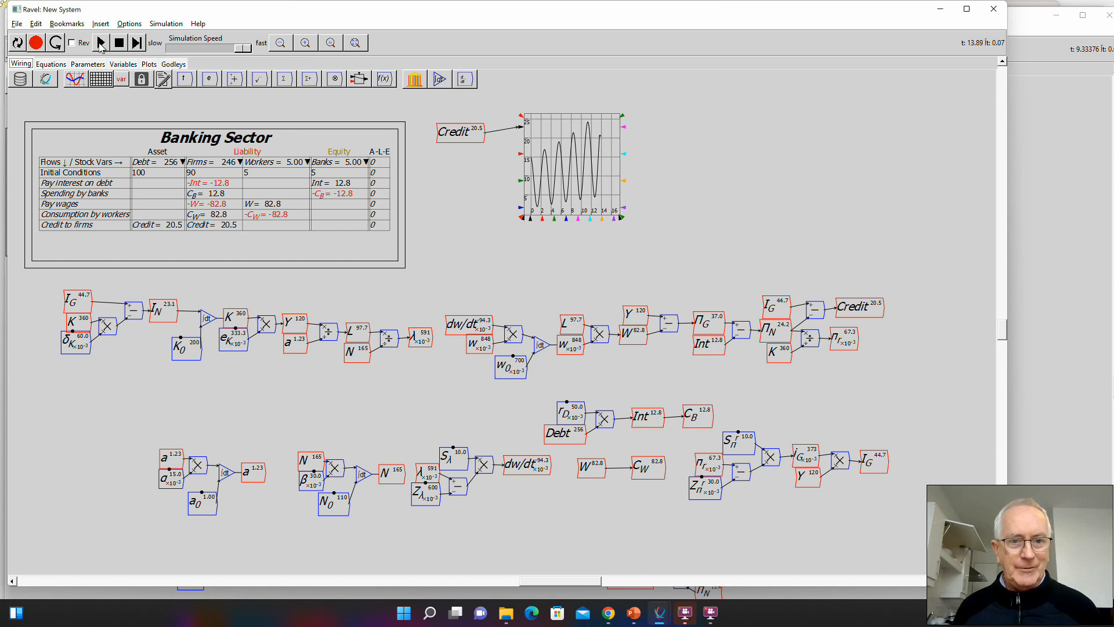
pyautogui.hotkey('alt', 'Tab')
pyautogui.hotkey('alt', 'Tab')
pyautogui.hotkey('alt', 'Tab')
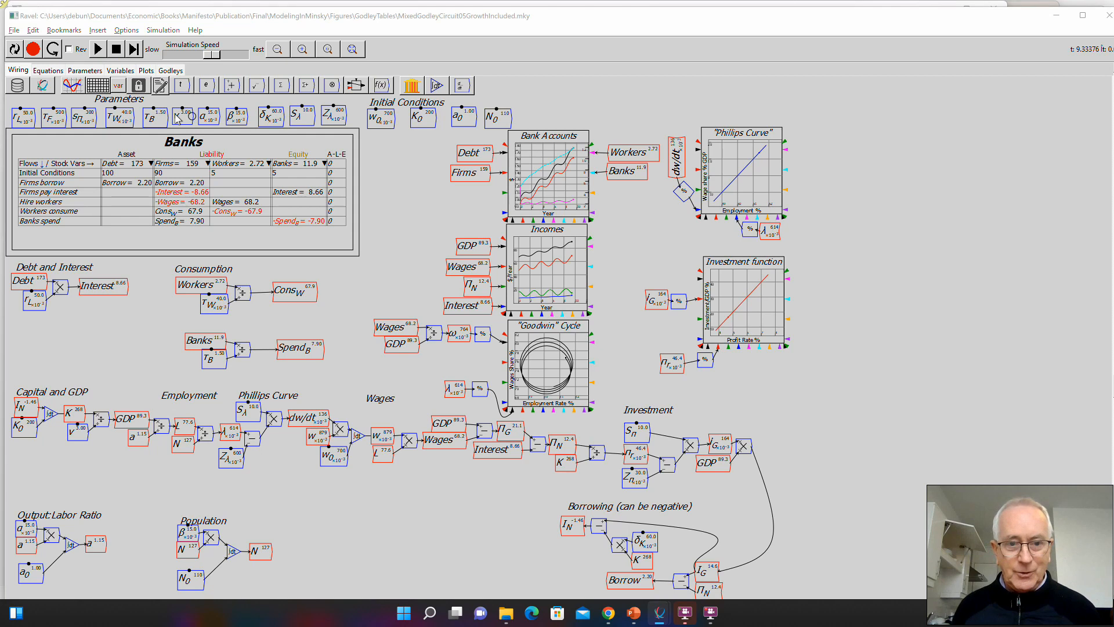
pyautogui.hotkey('alt', 'Tab')
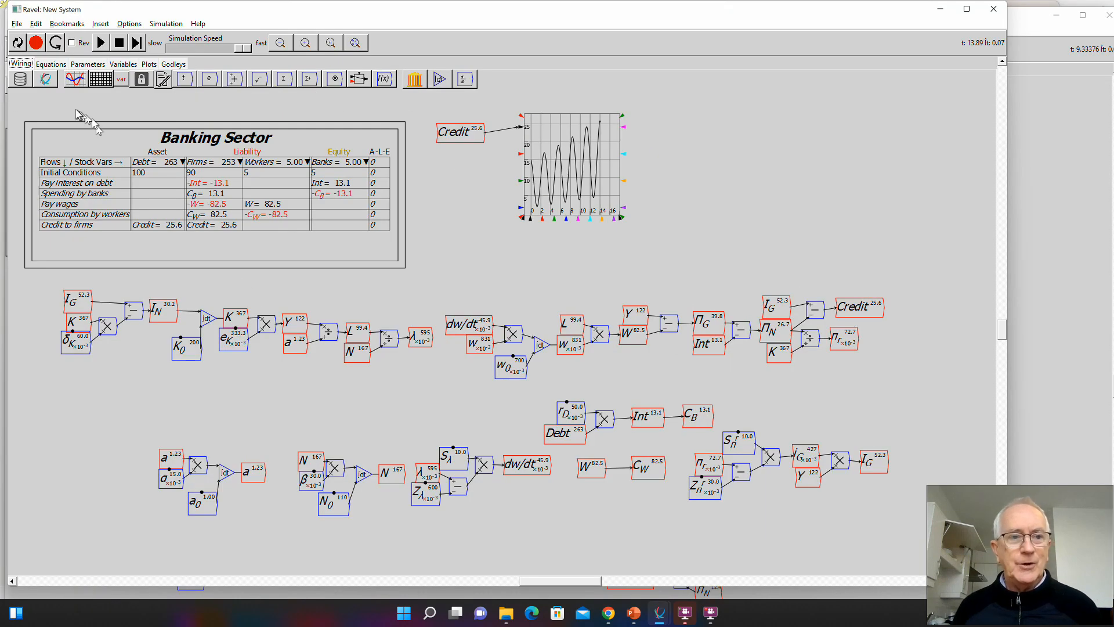
# - Review the corrected dw/dt equation and the rest of the equation listing, and return to the wiring diagram
pyautogui.click(50, 64)
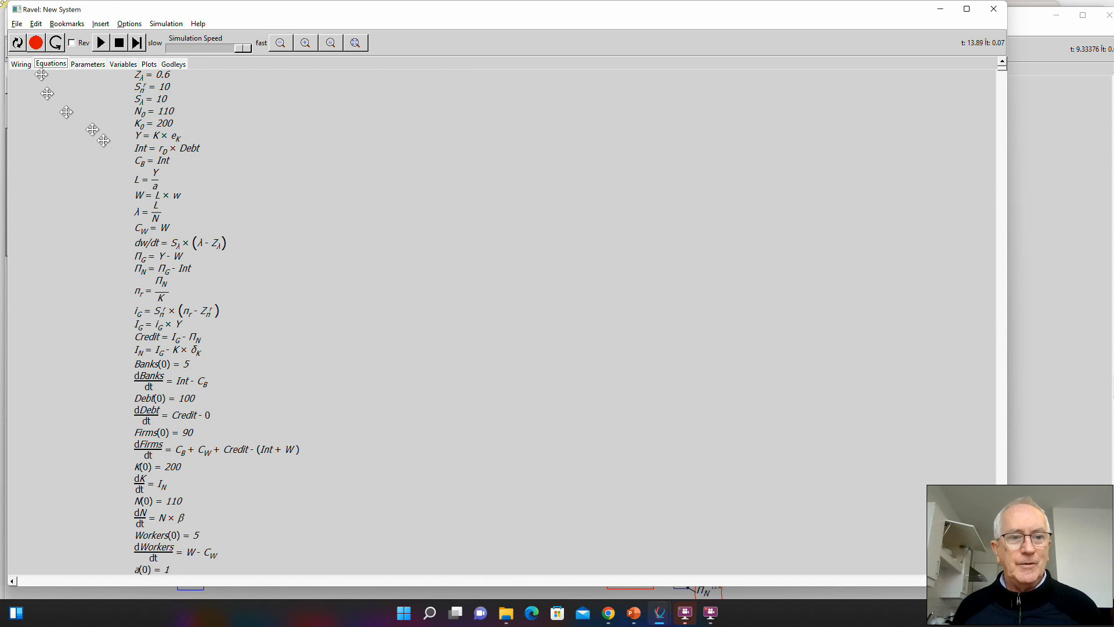
pyautogui.moveTo(145, 235); pyautogui.dragTo(325, 210)
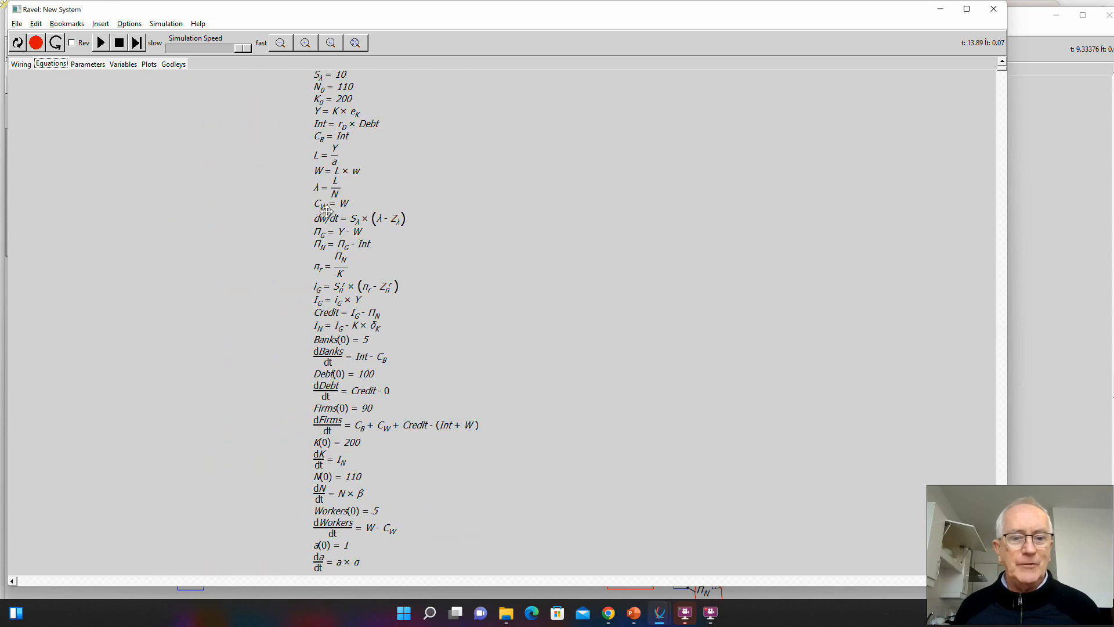
pyautogui.click(20, 65)
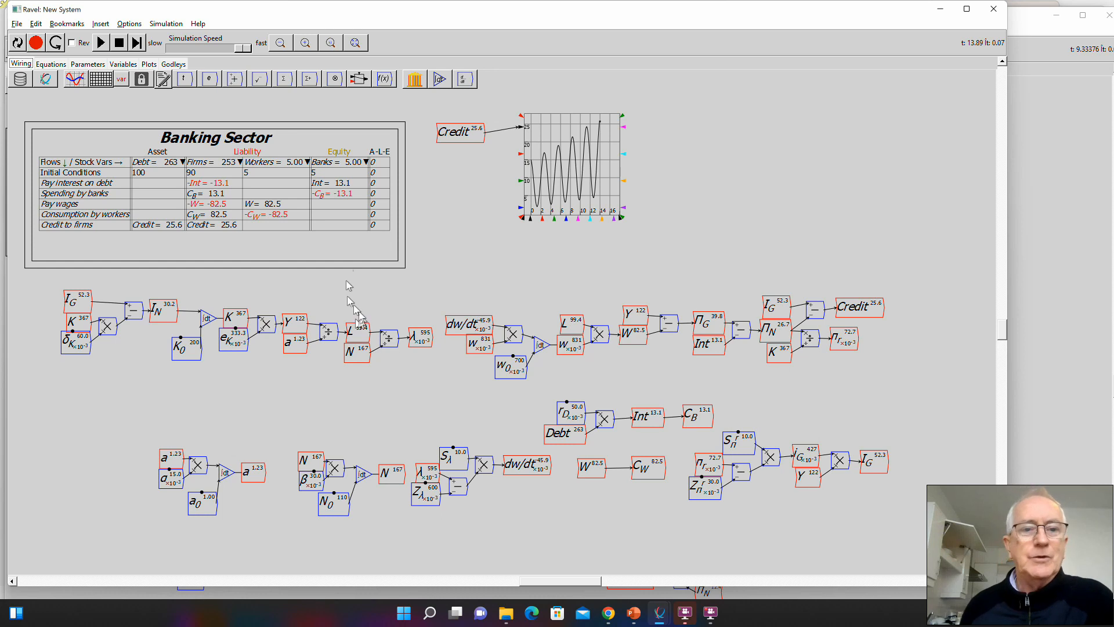
# - Reset the simulation, run it again to examine how Credit cycles over a longer time, and pause it
pyautogui.click(119, 42)
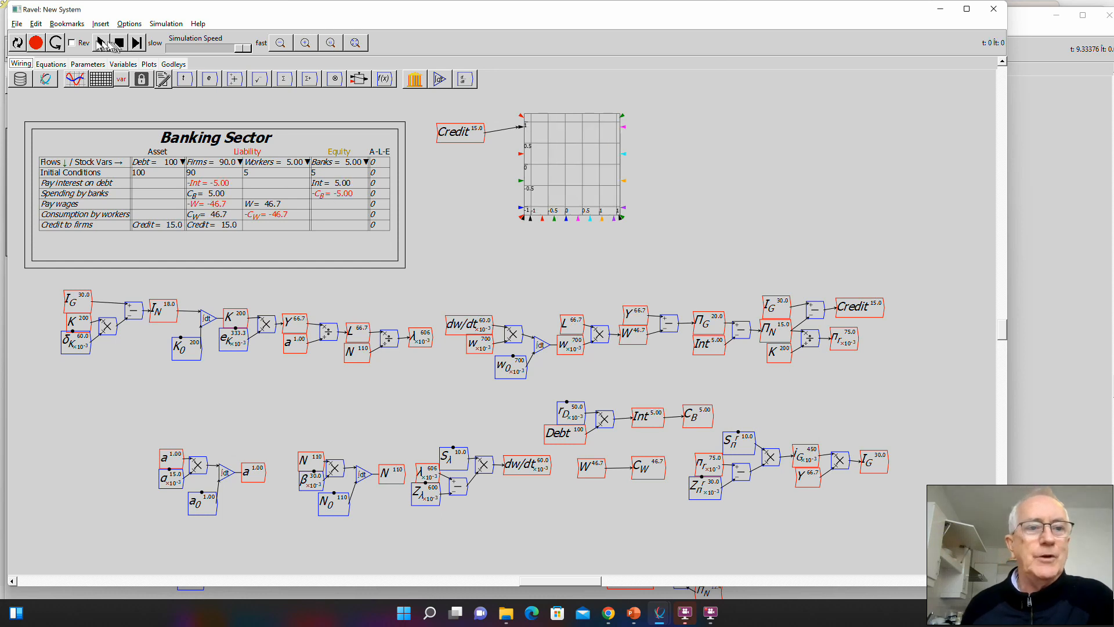
pyautogui.click(101, 42)
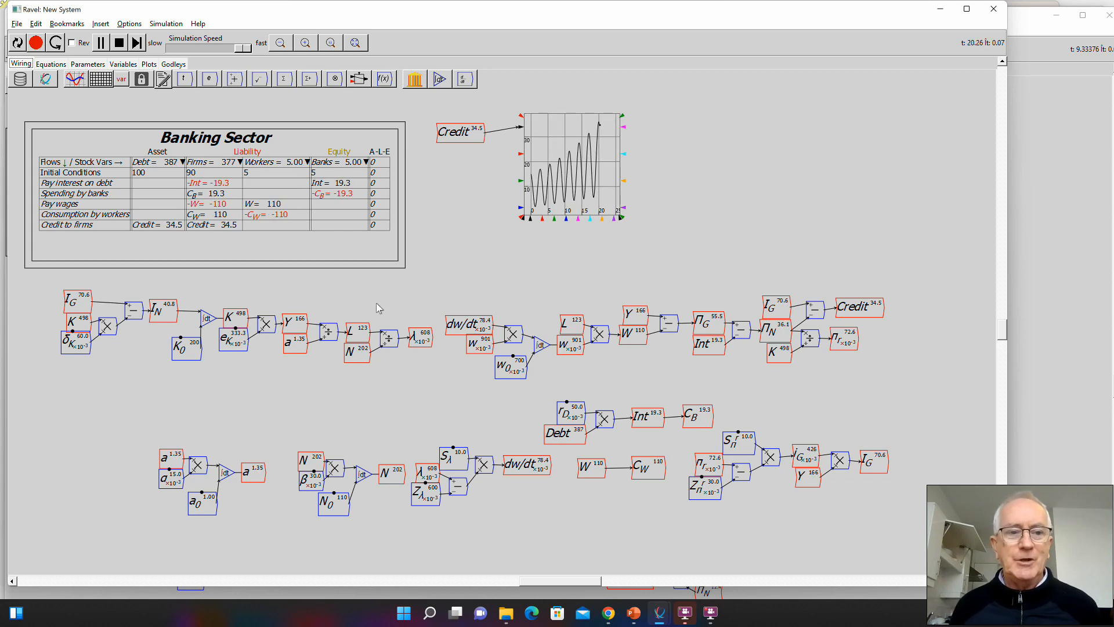
pyautogui.click(103, 43)
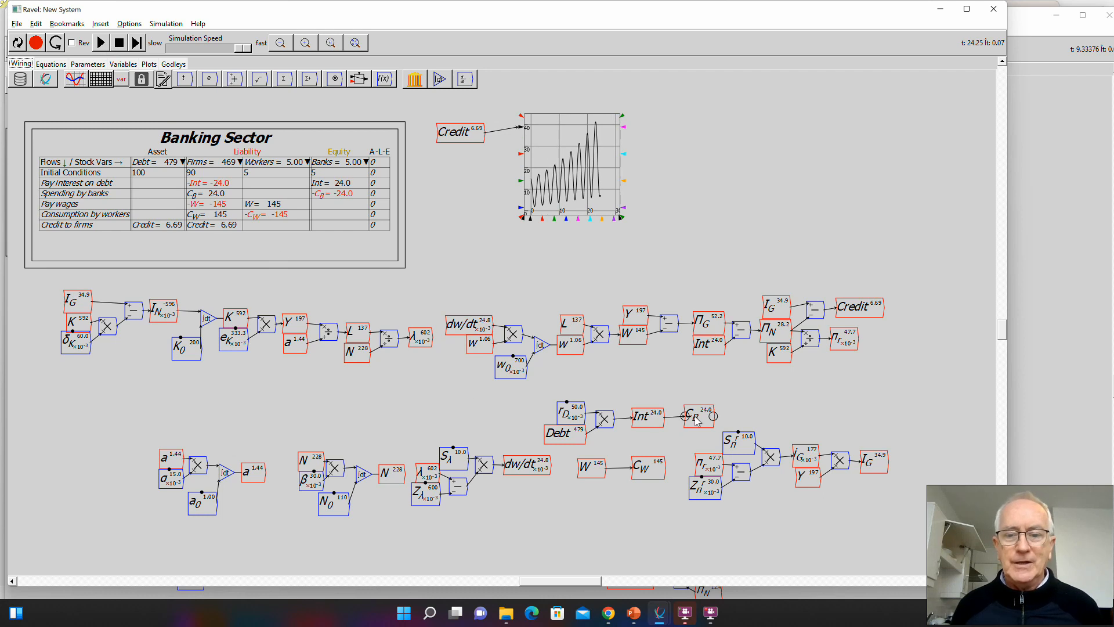
# - Disconnect C_B from Int and C_W from W, and move both consumption variables to the free area below the I_N equation
pyautogui.moveTo(695, 417); pyautogui.dragTo(727, 411)
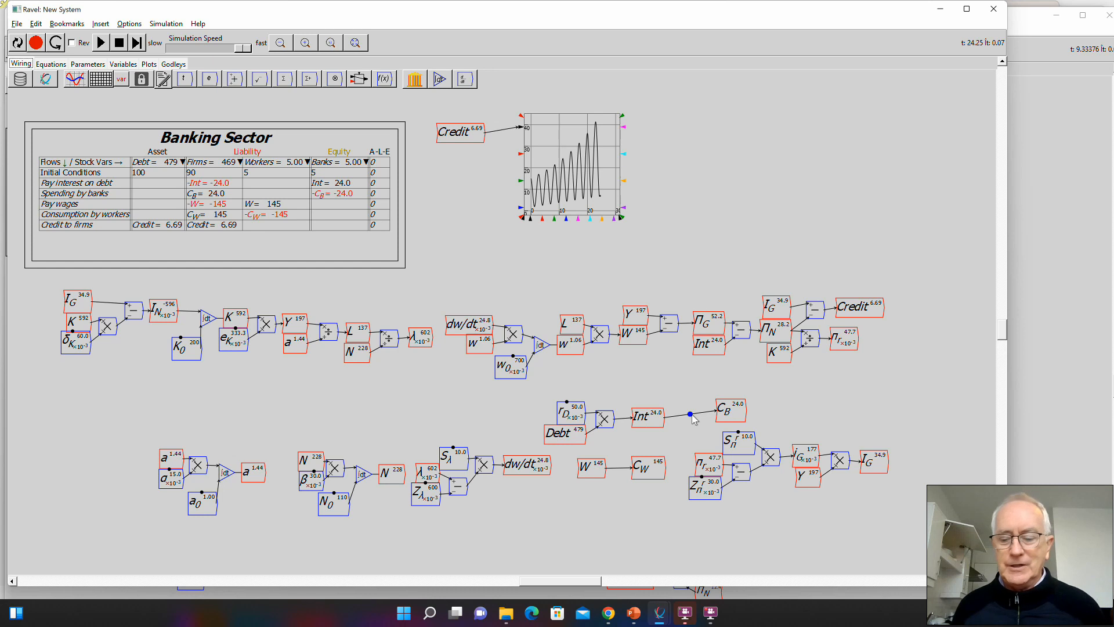
pyautogui.press('Delete')
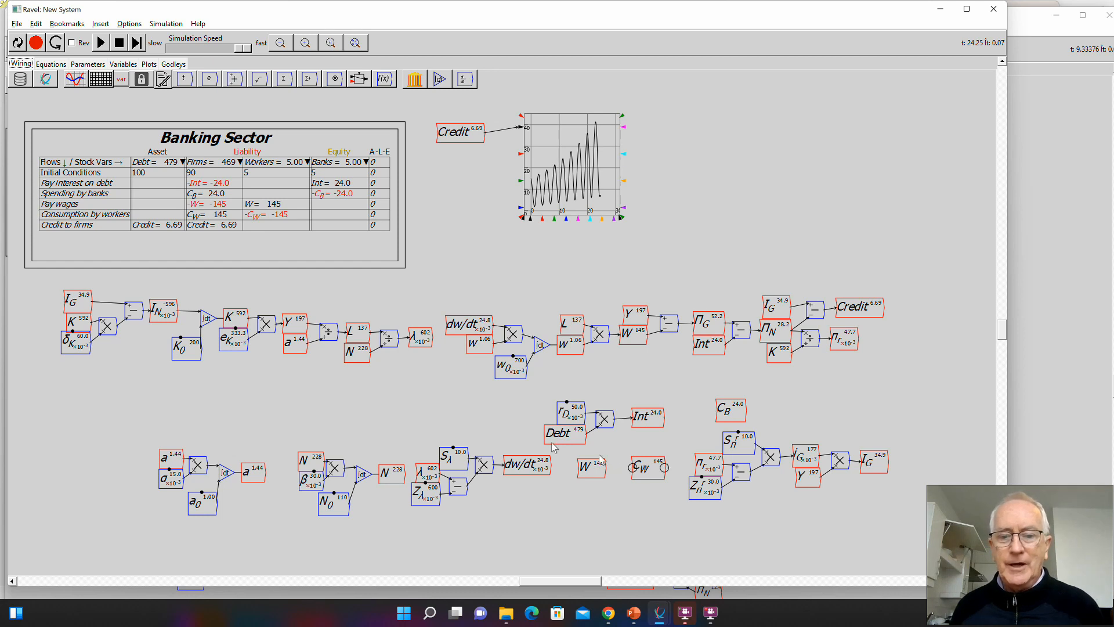
pyautogui.moveTo(650, 467); pyautogui.dragTo(145, 421)
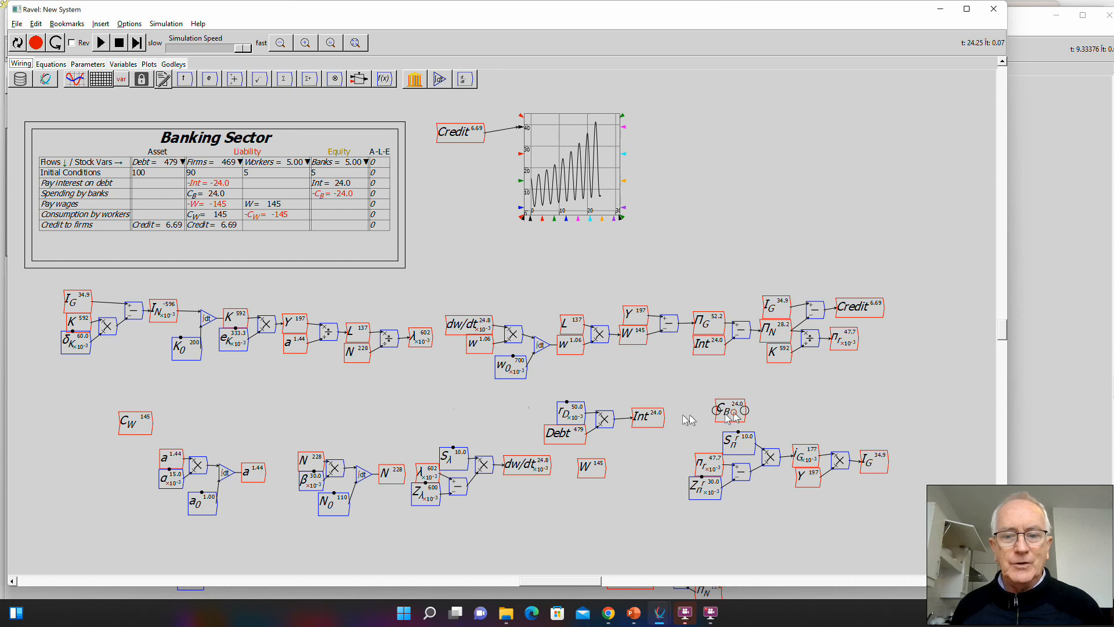
pyautogui.moveTo(732, 412); pyautogui.dragTo(135, 397)
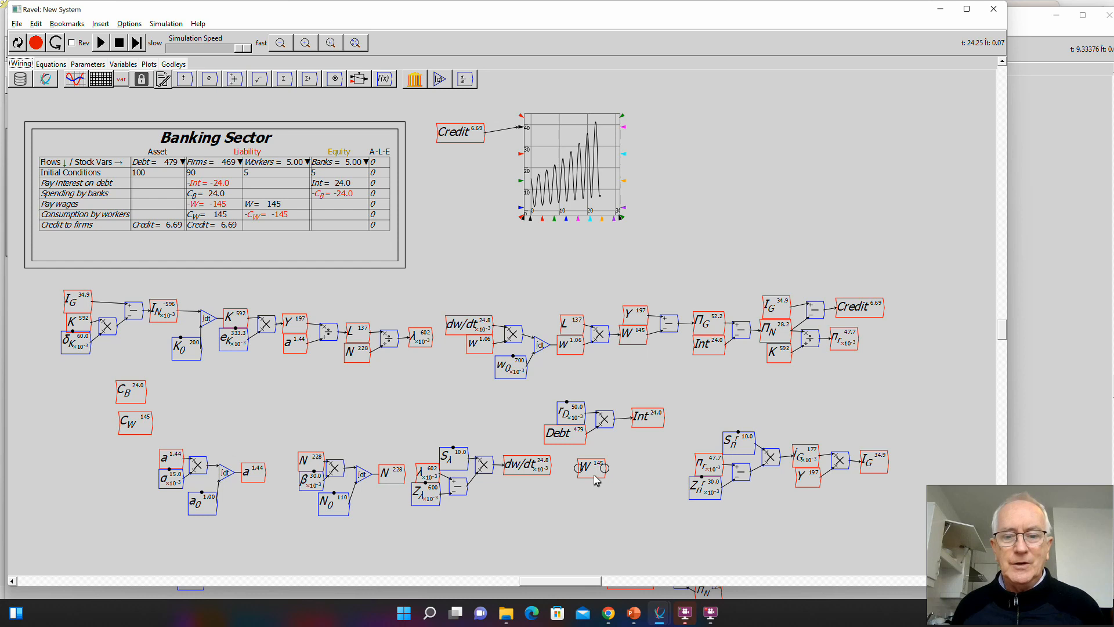
# - Add the Workers and Banks stock variables from the variable browser to the canvas, beside C_W and C_B respectively
pyautogui.hotkey('alt', 'Tab')
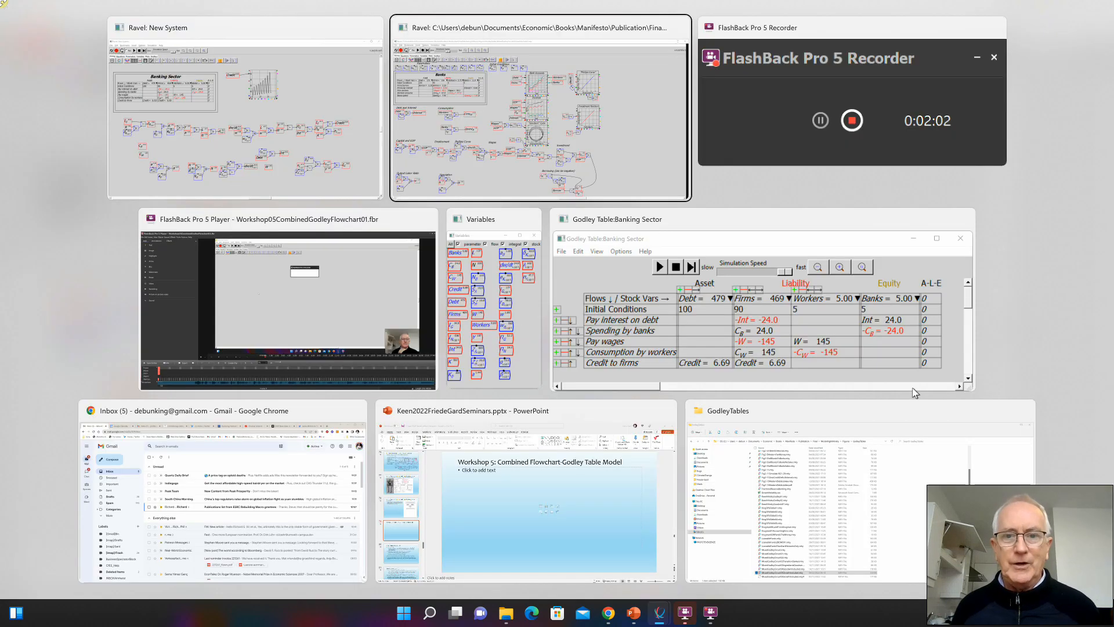
pyautogui.hotkey('alt', 'Tab')
pyautogui.hotkey('alt', 'Tab')
pyautogui.hotkey('alt', 'Tab')
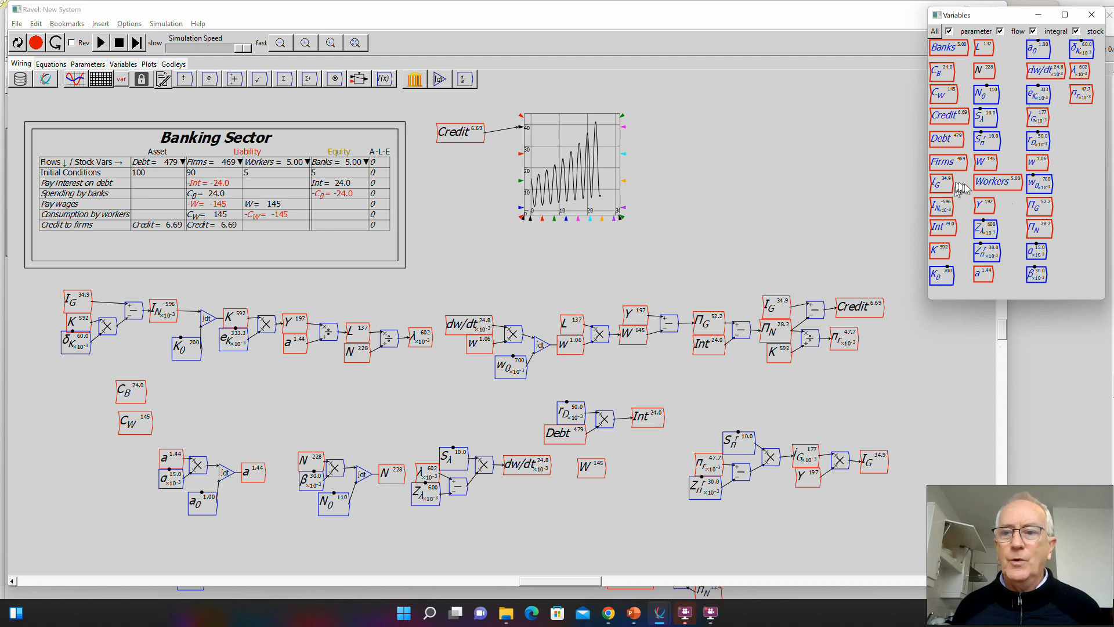
pyautogui.moveTo(998, 182); pyautogui.dragTo(47, 448)
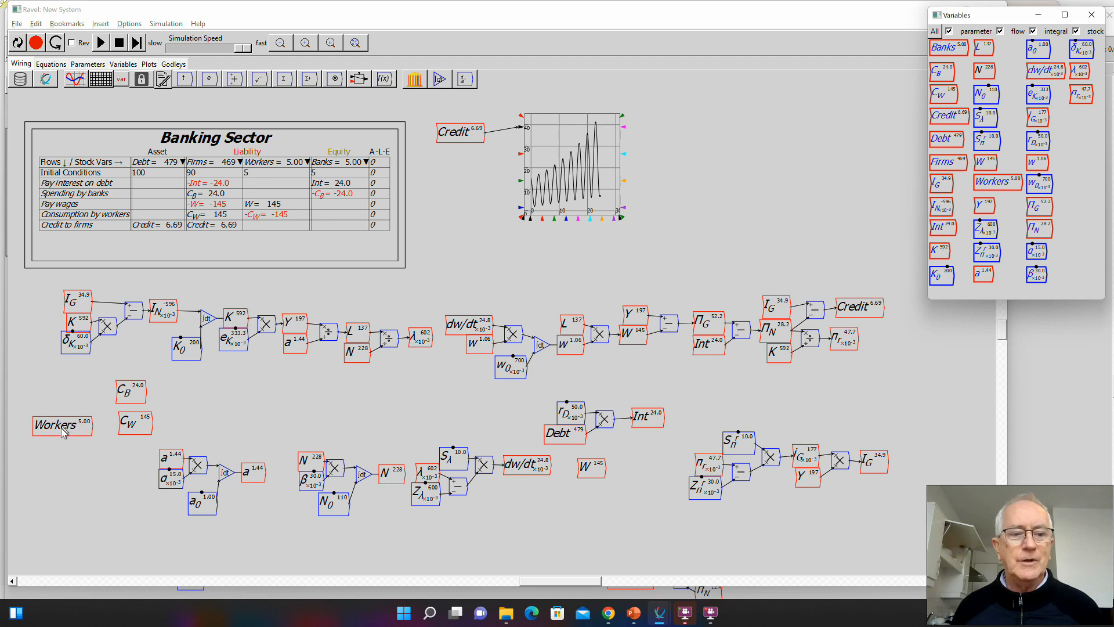
pyautogui.click(1059, 162)
pyautogui.moveTo(945, 51); pyautogui.dragTo(66, 399)
pyautogui.moveTo(133, 428); pyautogui.dragTo(68, 388)
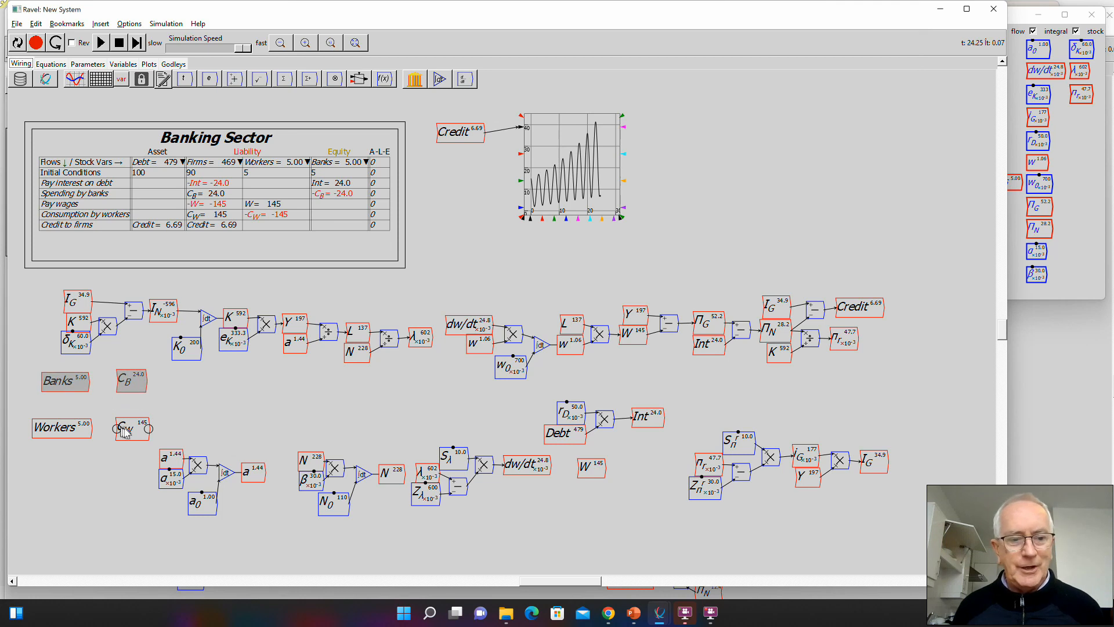
pyautogui.click(89, 412)
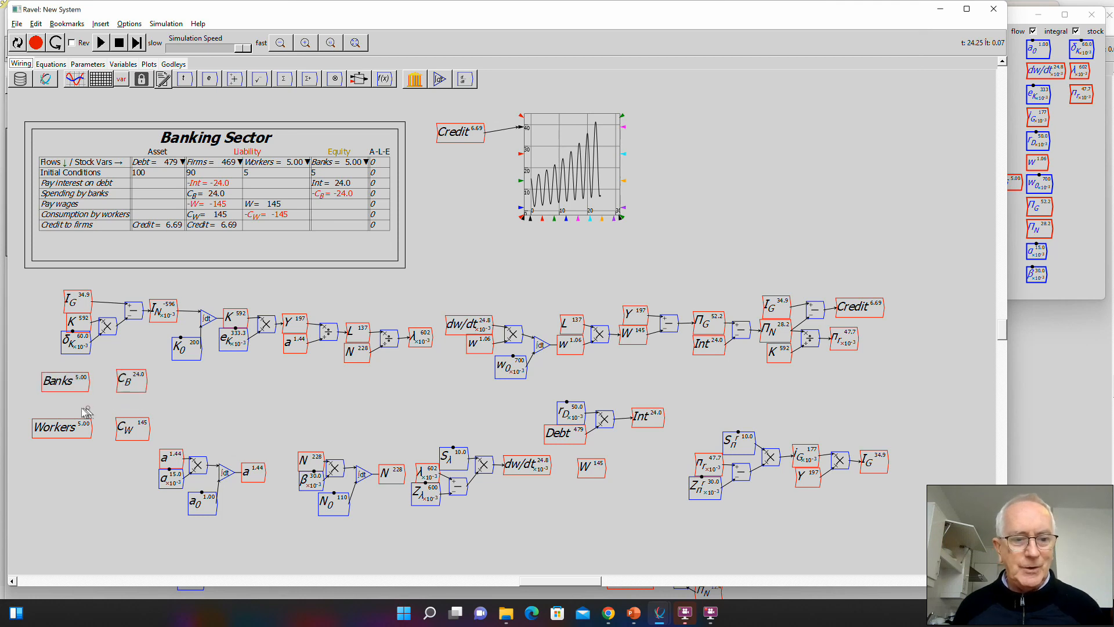
# - Create a variable named \tau_B as a parameter with an initial value of 2
pyautogui.write('N')
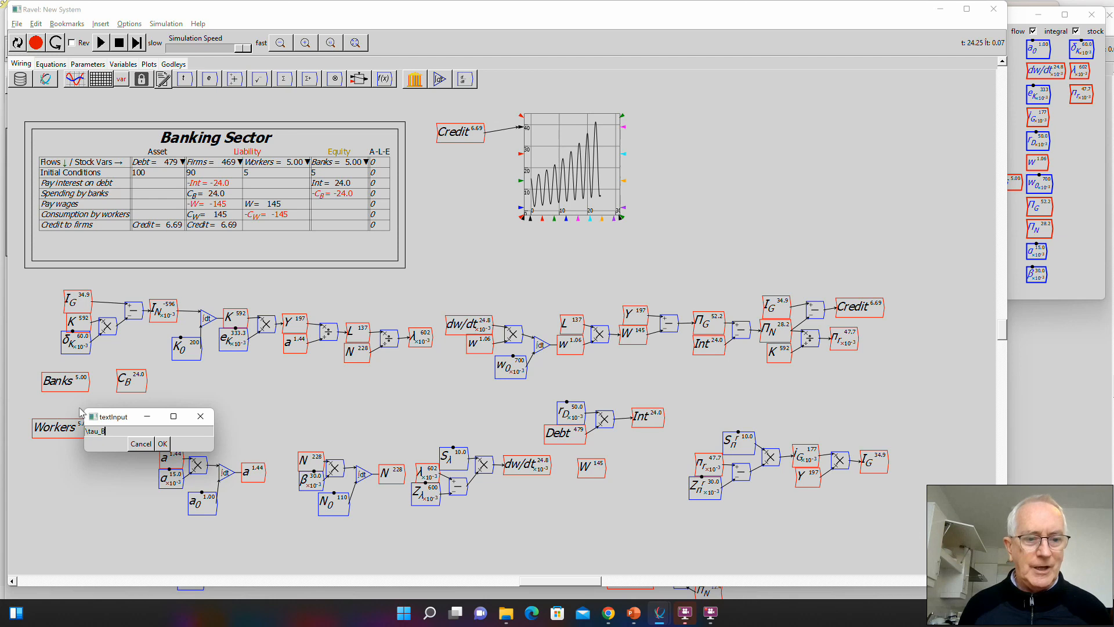
pyautogui.click(162, 443)
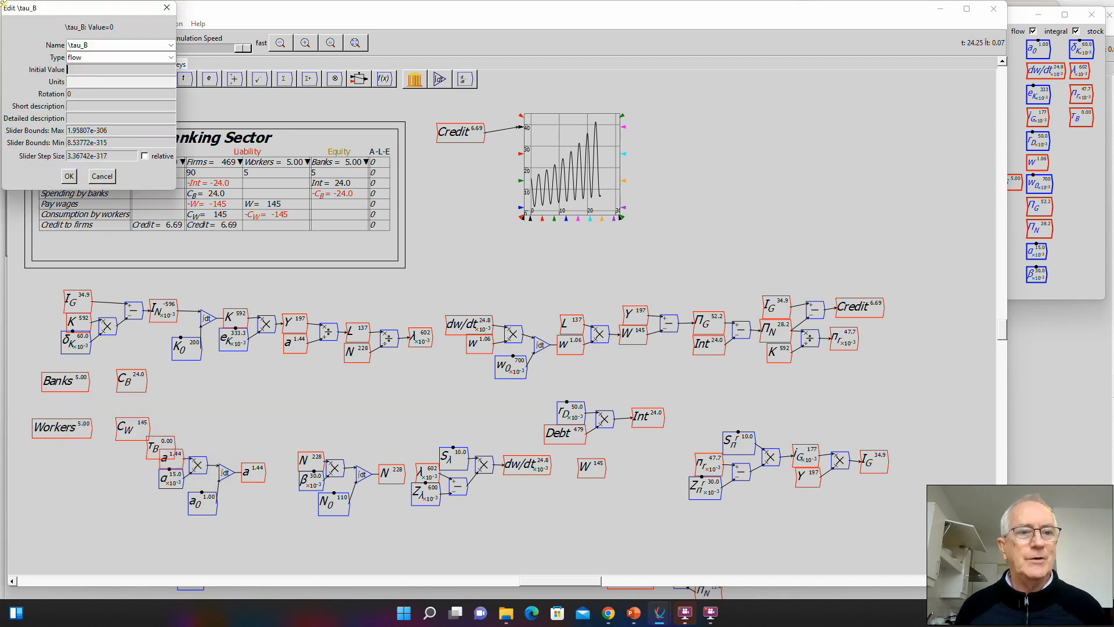
pyautogui.click(116, 58)
pyautogui.click(92, 68)
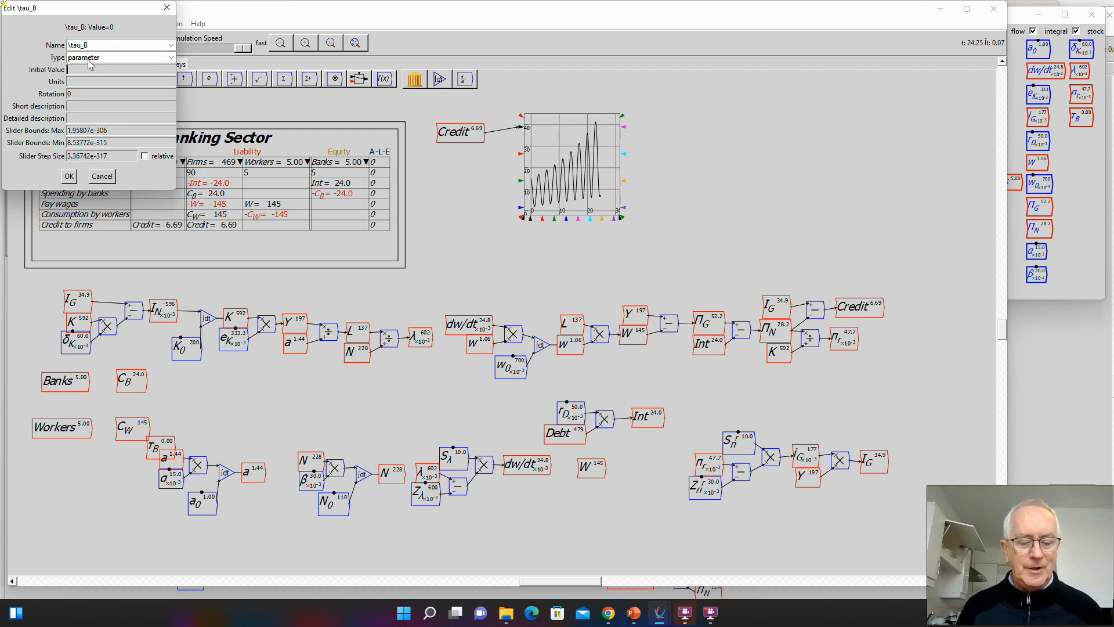
pyautogui.write('2')
pyautogui.press('Tab')
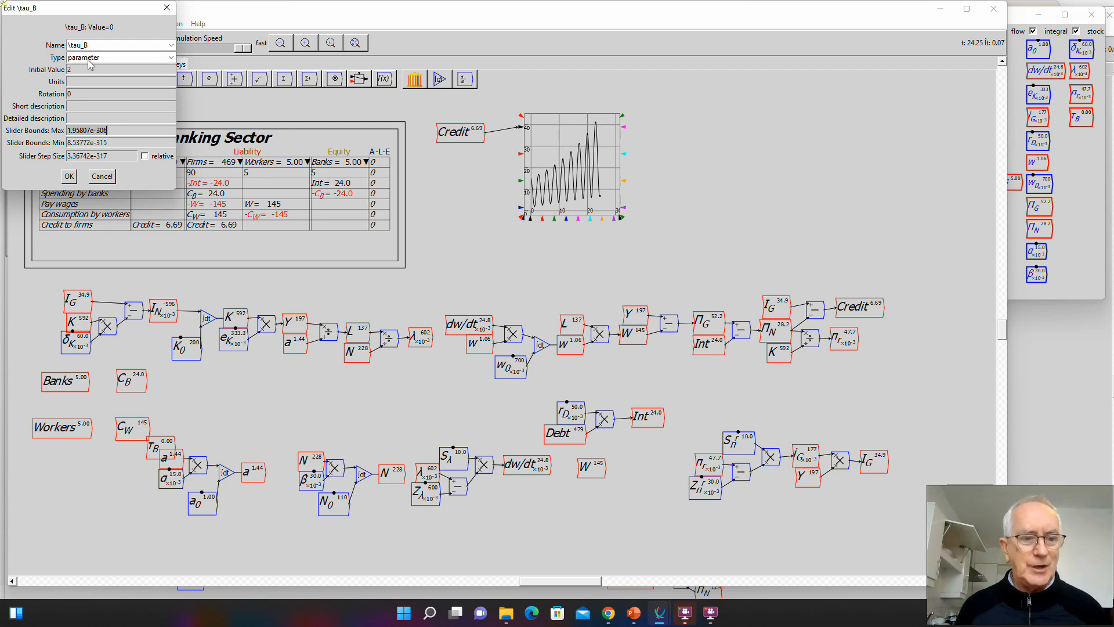
# - Set the \tau_B slider maximum to 5 and minimum to 0.5, adjust its step size, and accept the settings
pyautogui.write('5')
pyautogui.press('Tab')
pyautogui.write('0')
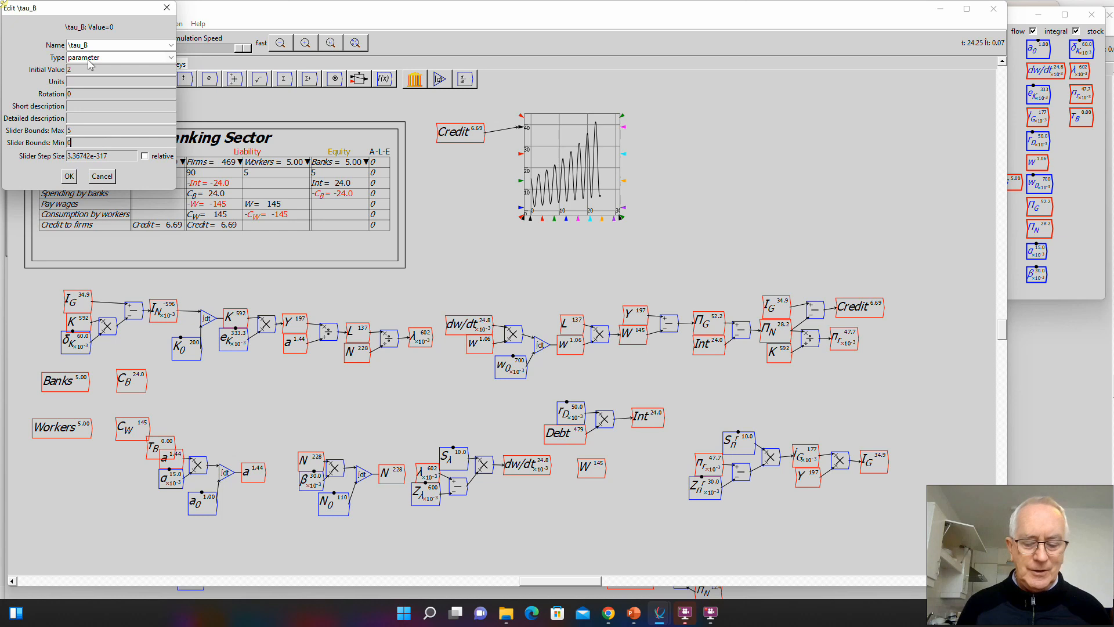
pyautogui.write('.5')
pyautogui.press('Tab')
pyautogui.press('BackSpace')
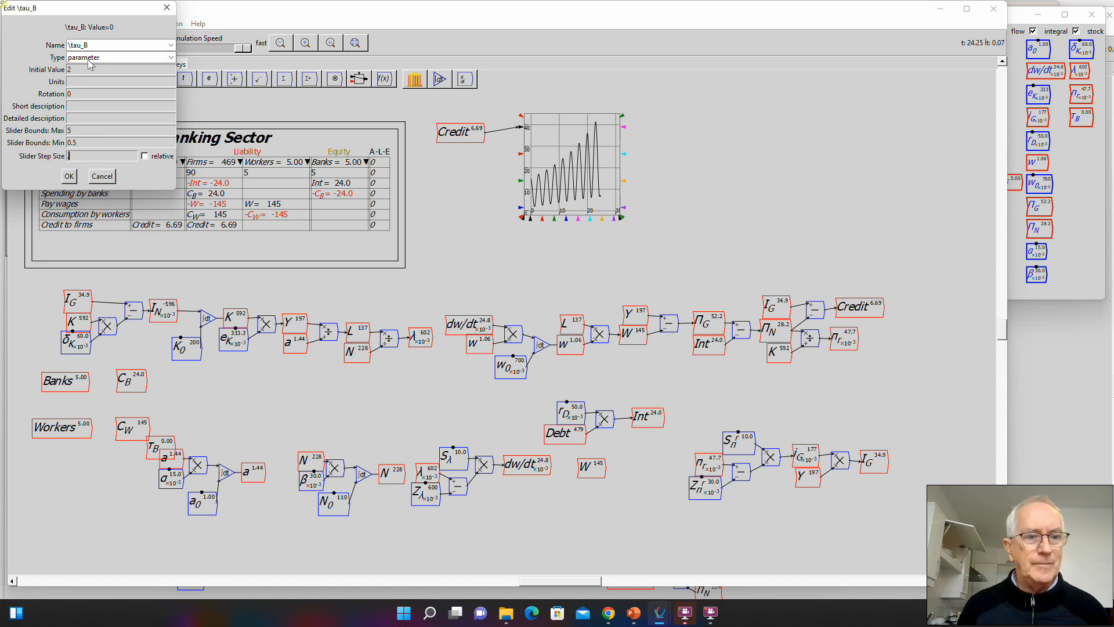
pyautogui.press('Return')
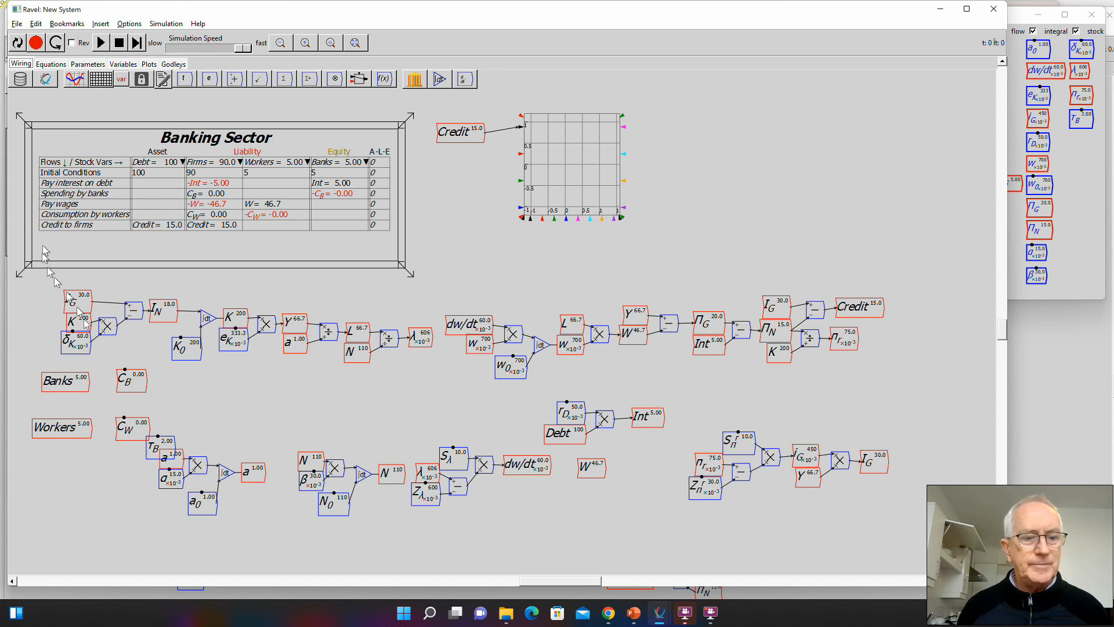
# - Define C_B as Banks divided by \tau_B using a wired divide operator, and reset the simulation
pyautogui.moveTo(153, 445); pyautogui.dragTo(135, 386)
pyautogui.press('/')
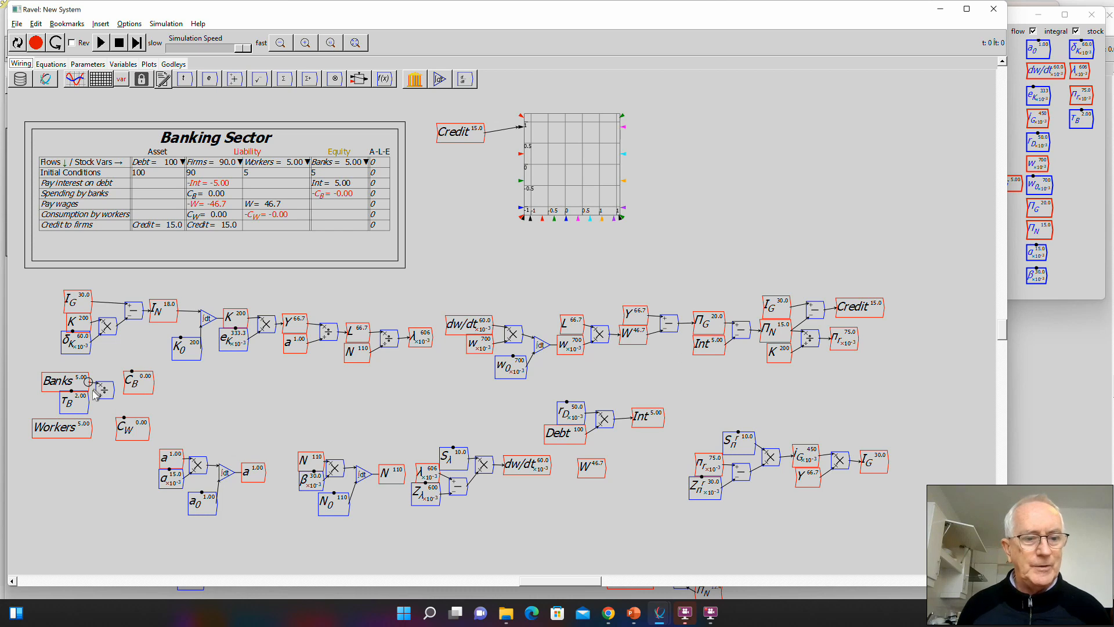
pyautogui.moveTo(88, 401); pyautogui.dragTo(138, 394)
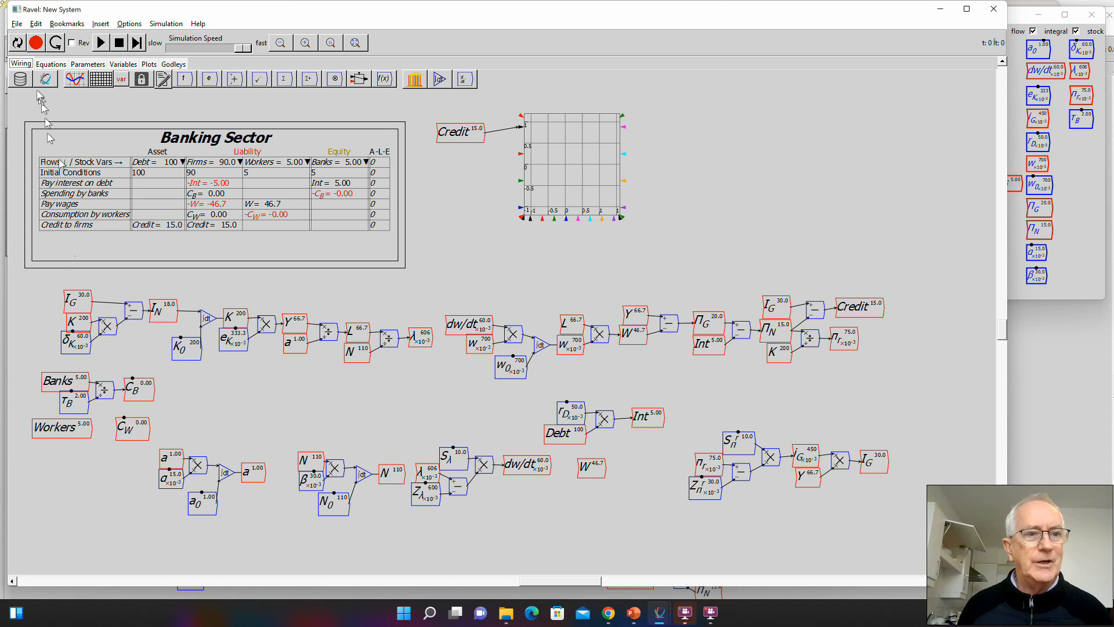
pyautogui.click(17, 42)
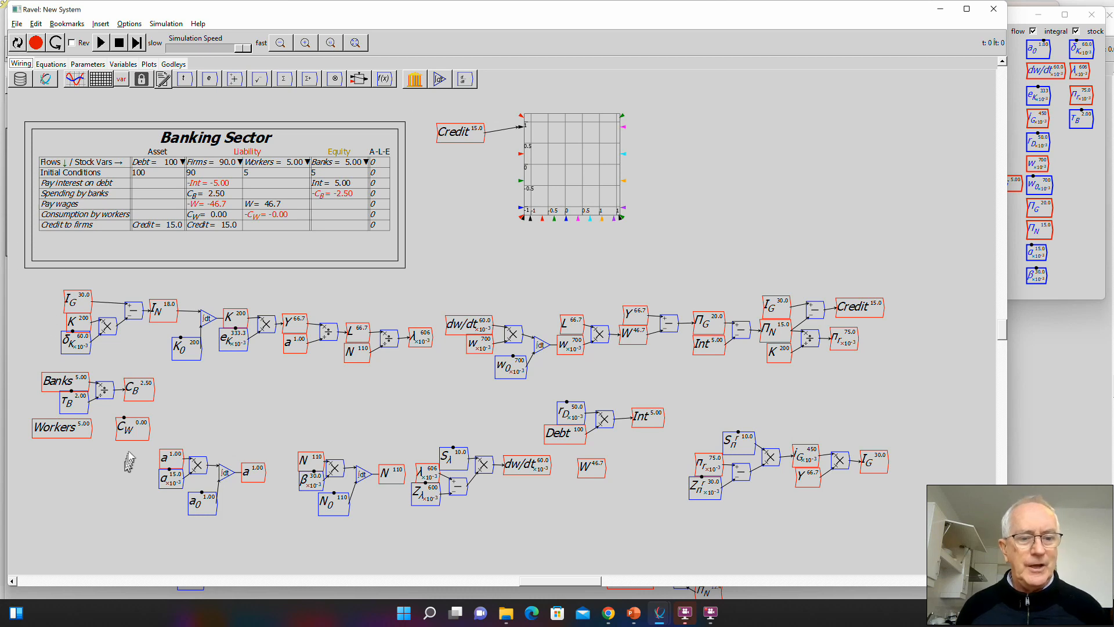
# - Move the lower equation groups, from the a equation across to I_G, further down to free space around C_W
pyautogui.moveTo(176, 432); pyautogui.dragTo(597, 526)
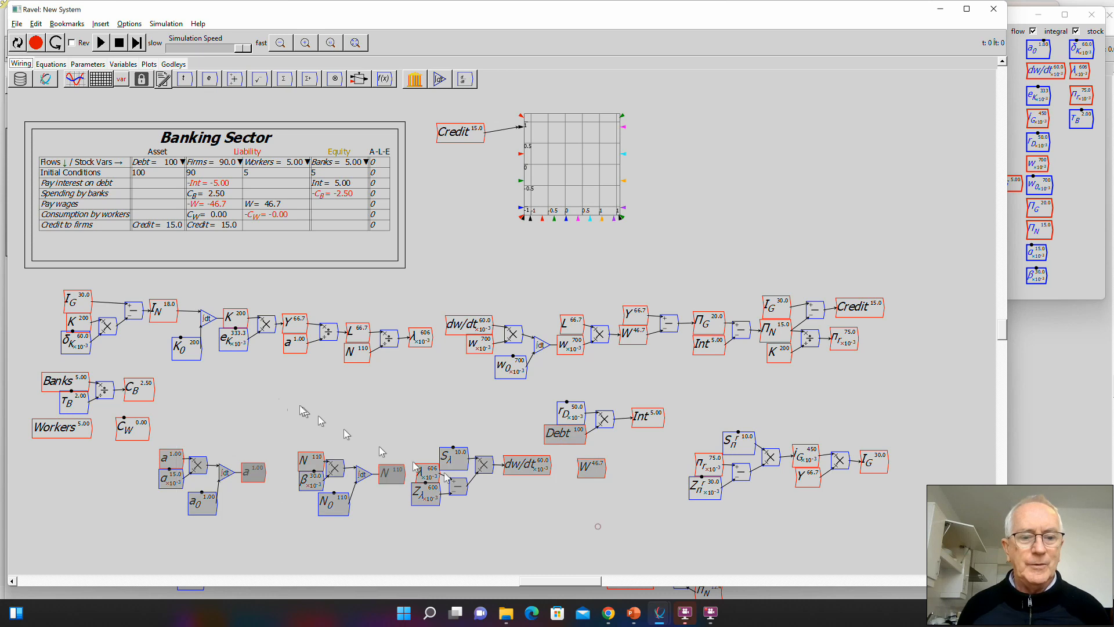
pyautogui.moveTo(163, 388); pyautogui.dragTo(894, 579)
pyautogui.moveTo(572, 413); pyautogui.dragTo(592, 464)
pyautogui.click(415, 429)
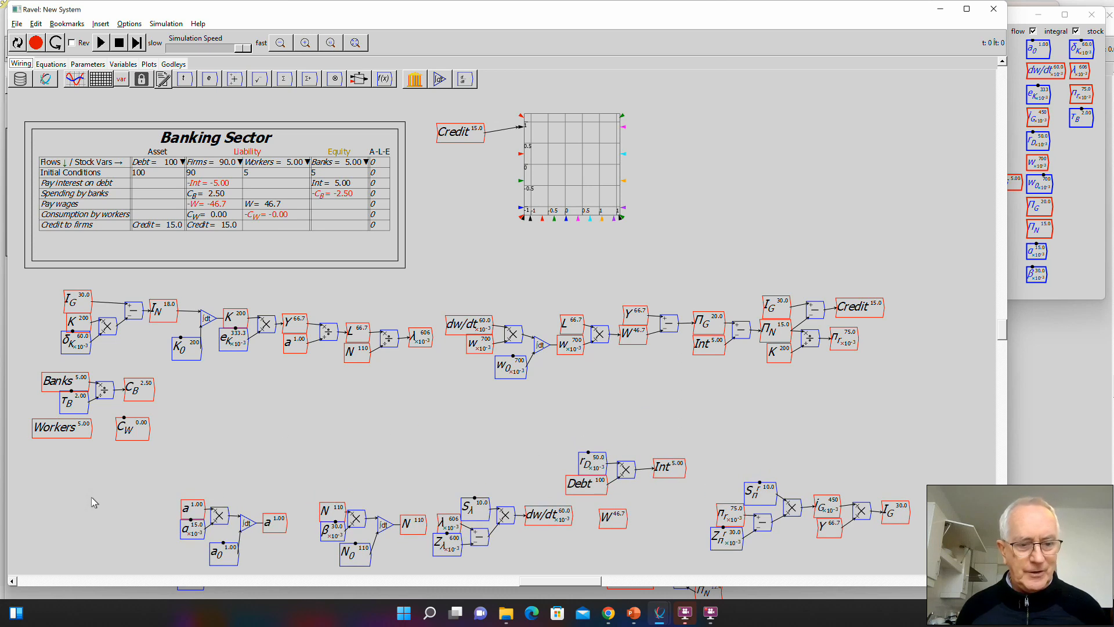
# - Create a variable named \tau_W as a parameter with an initial value of 0.05
pyautogui.write('\\tau_W')
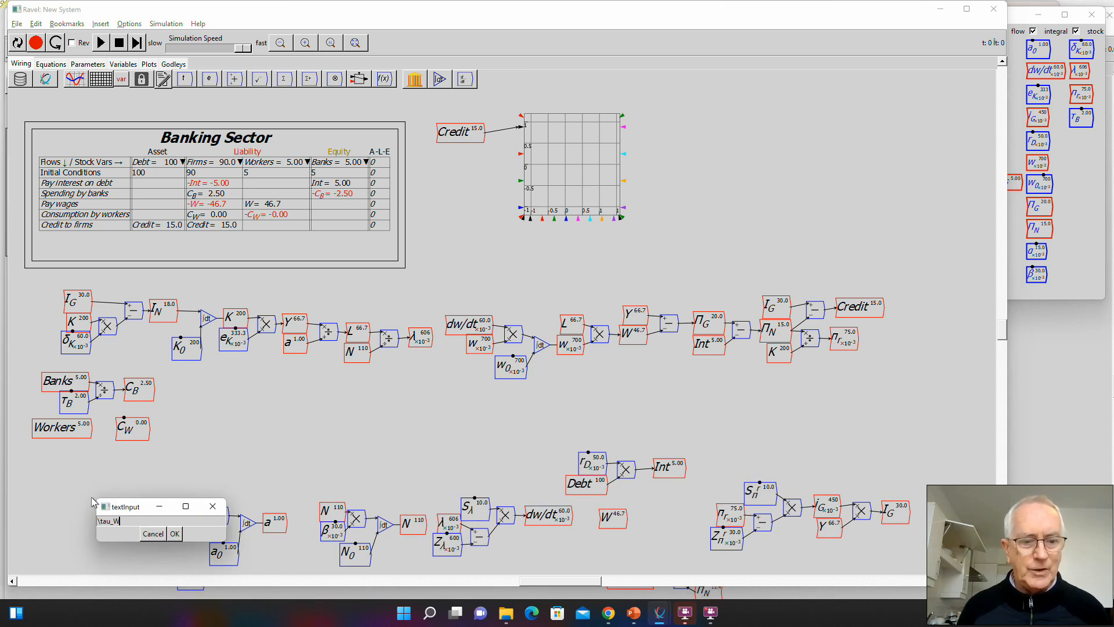
pyautogui.press('Return')
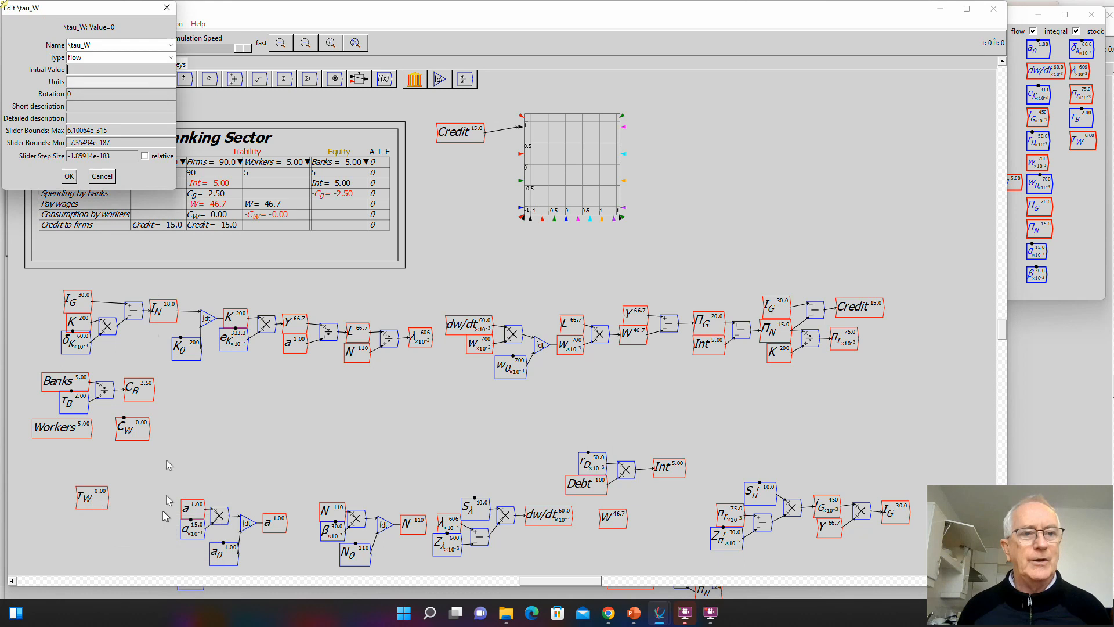
pyautogui.click(170, 57)
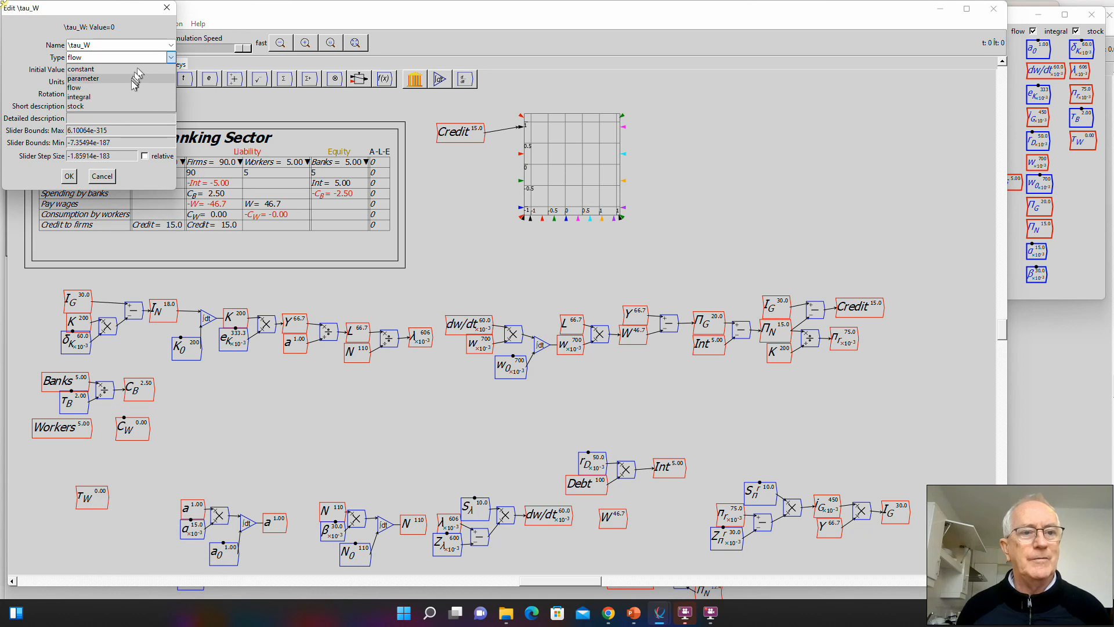
pyautogui.click(108, 71)
pyautogui.click(102, 69)
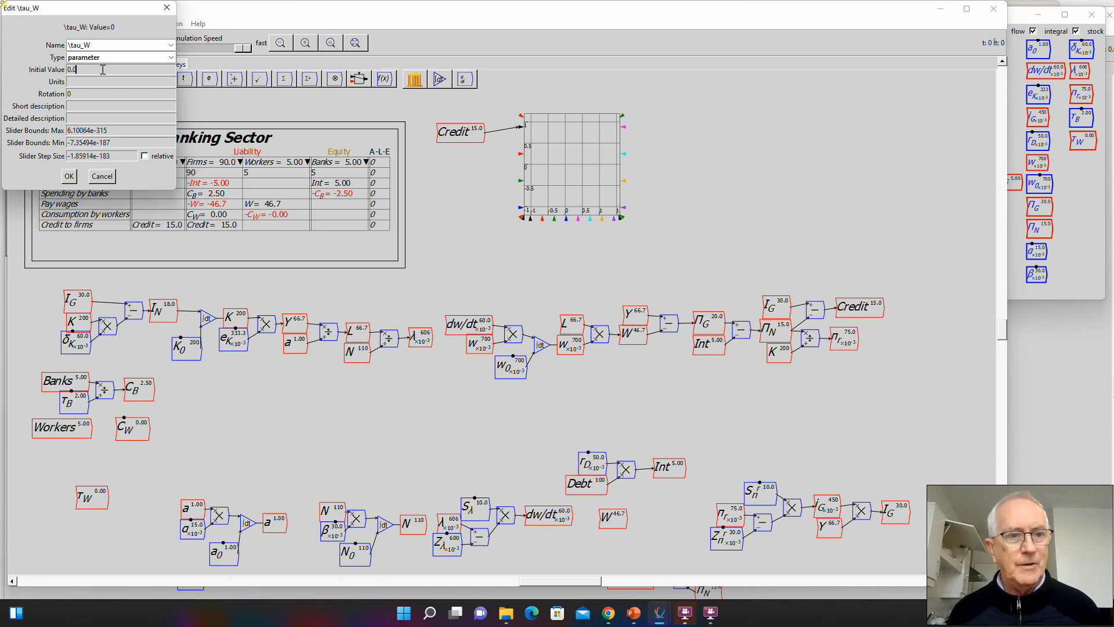
pyautogui.press('Tab')
pyautogui.press('Tab')
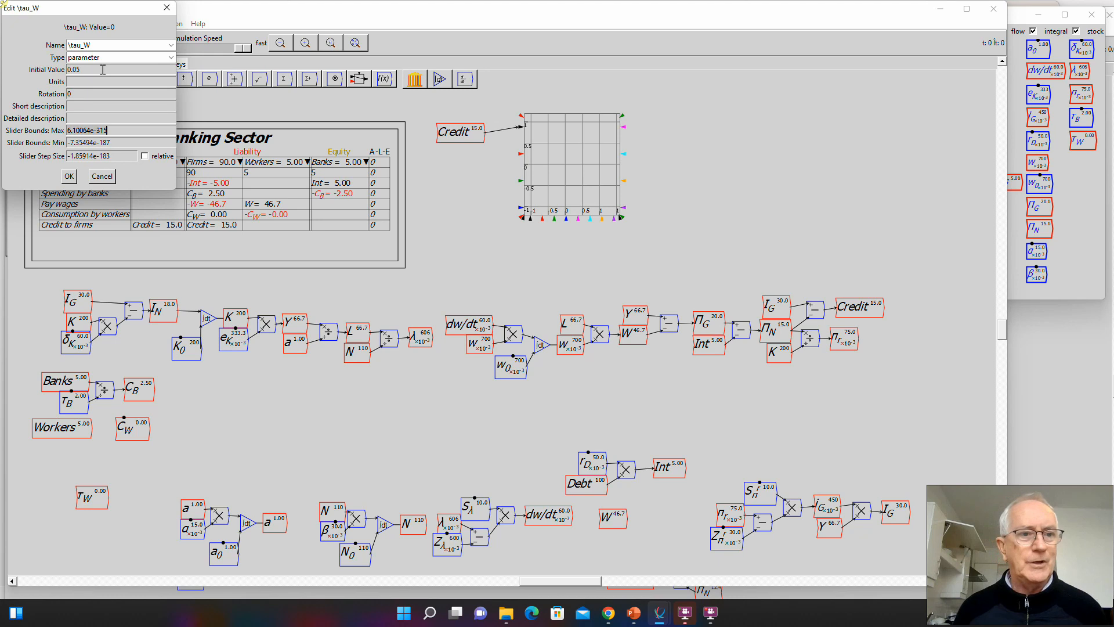
# - Set the \tau_W slider maximum to 0.1, minimum to 0.01 and step size to 0.01, and accept the settings
pyautogui.write('0')
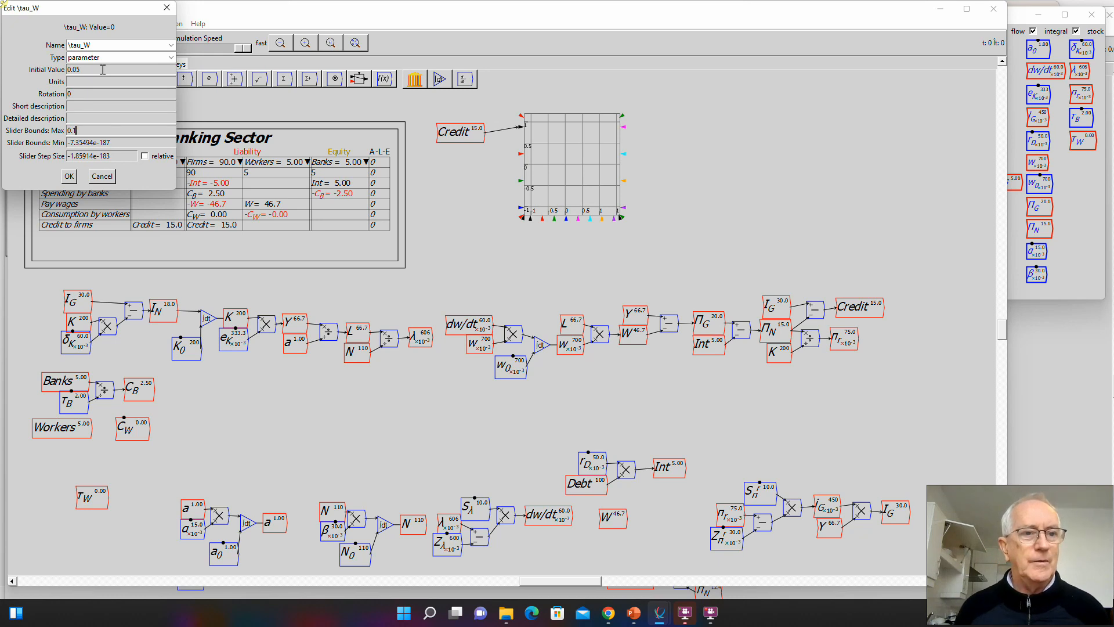
pyautogui.write('.1')
pyautogui.press('Tab')
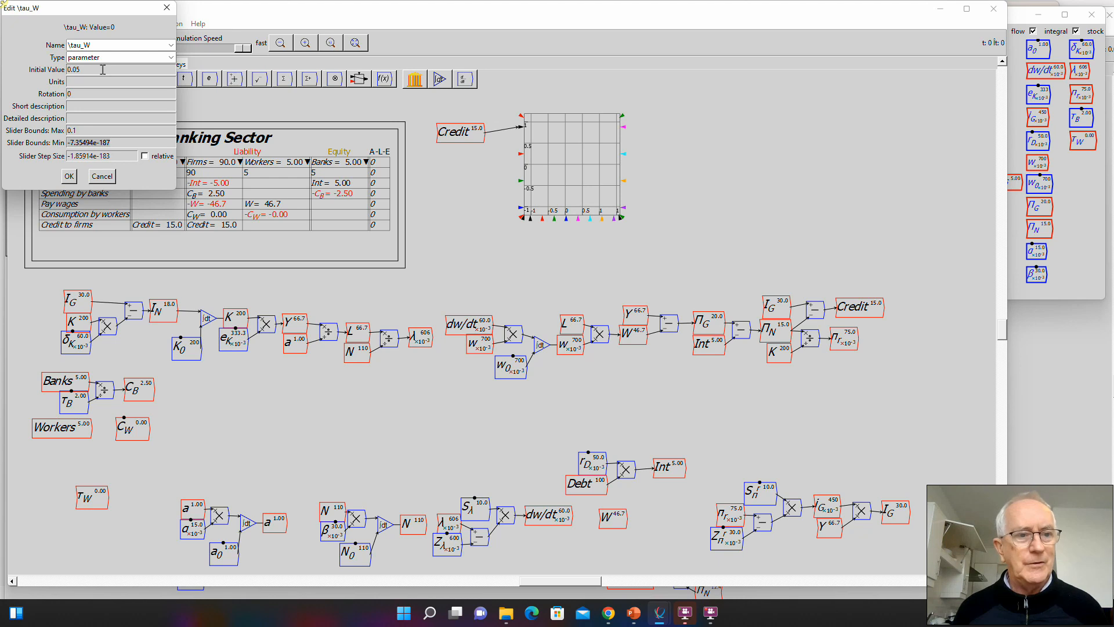
pyautogui.write('0.01')
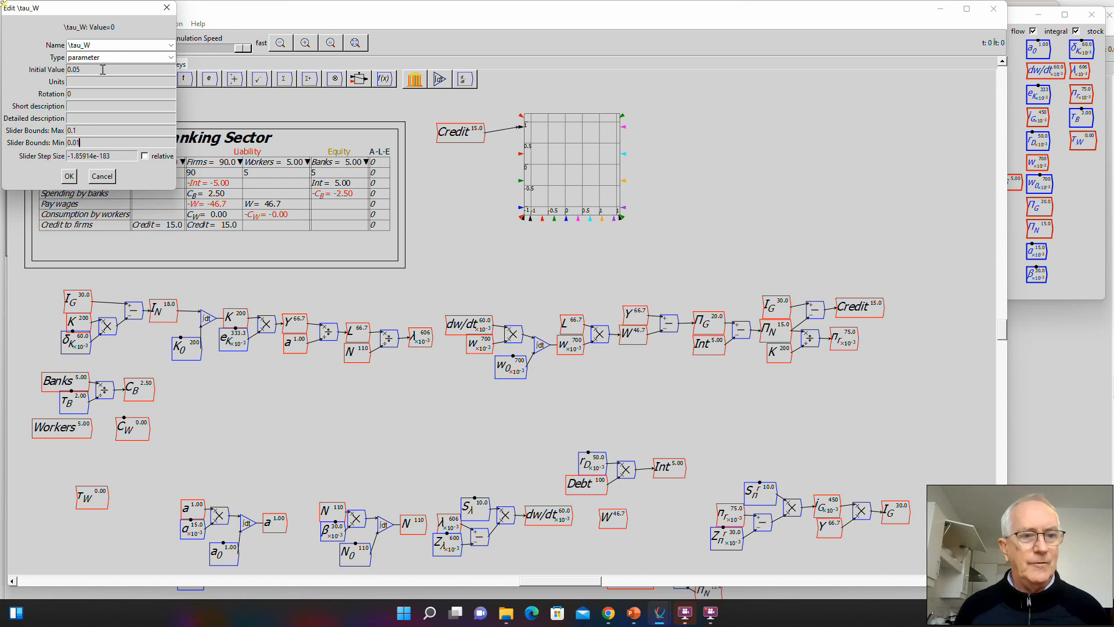
pyautogui.press('Tab')
pyautogui.write('0')
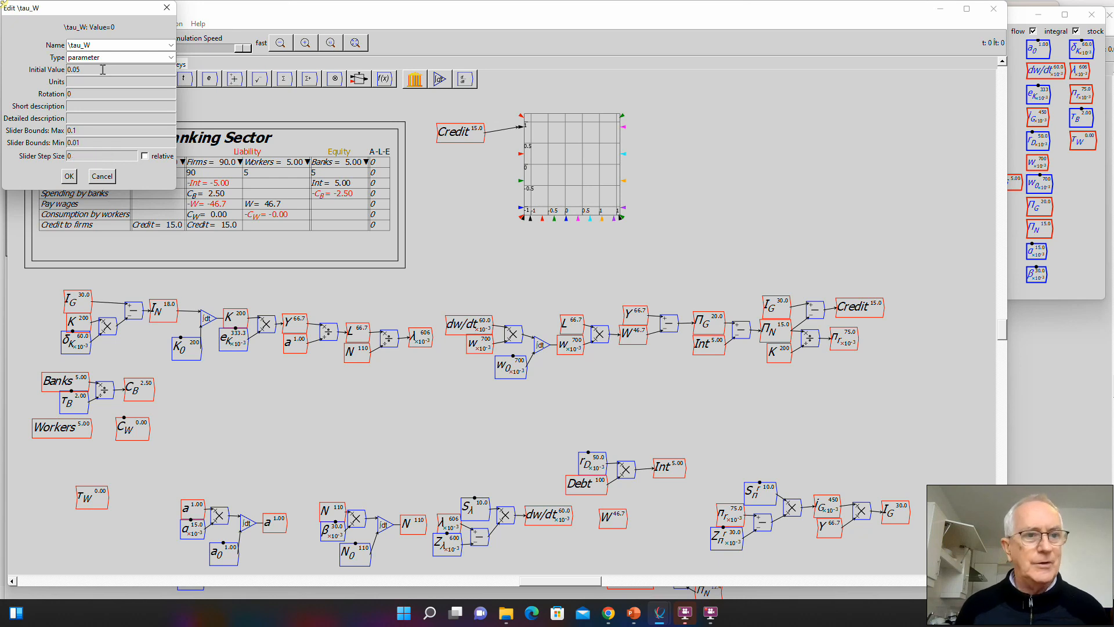
pyautogui.write('.01')
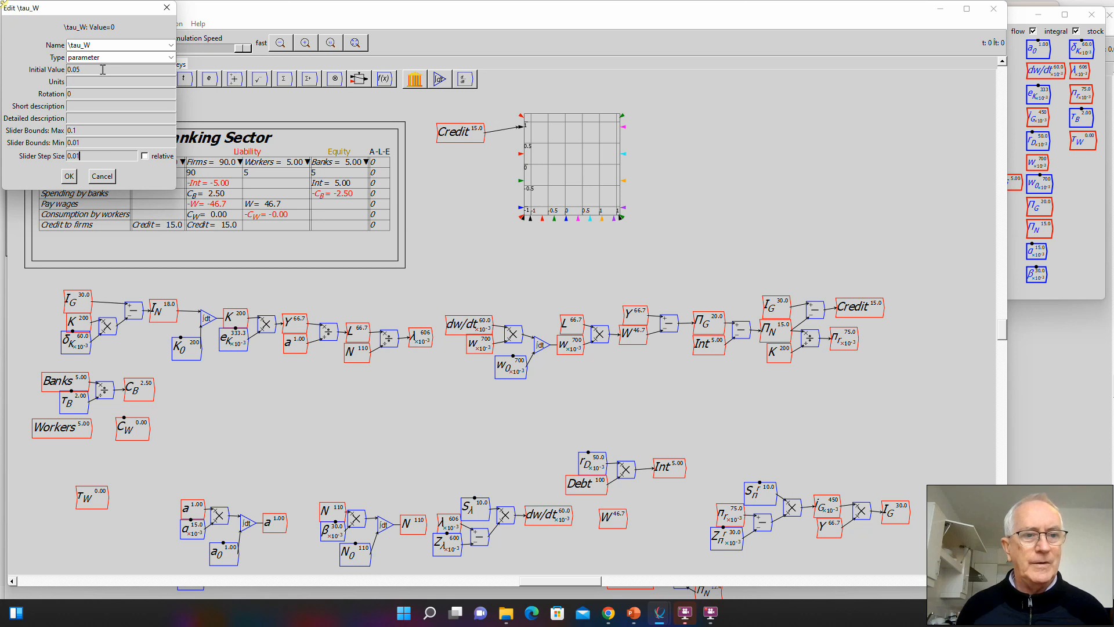
pyautogui.click(69, 175)
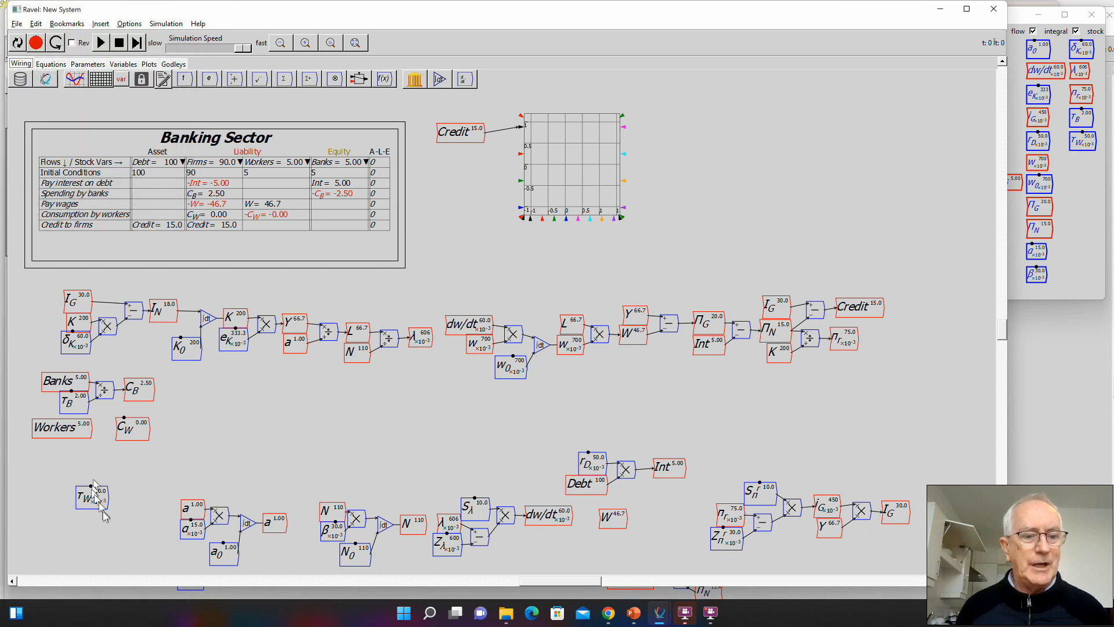
# - Place \tau_W under Workers, define C_W as Workers divided by \tau_W with a wired divide operator, and reset the simulation
pyautogui.moveTo(98, 501); pyautogui.dragTo(132, 432)
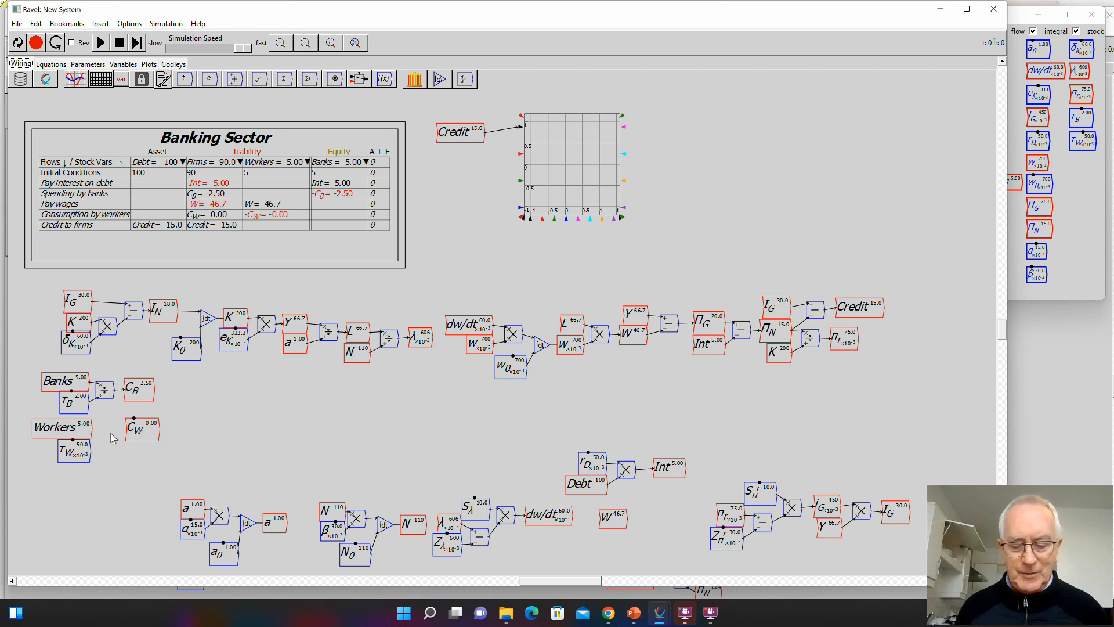
pyautogui.press('/')
pyautogui.moveTo(90, 429)
pyautogui.mouseDown()
pyautogui.moveTo(105, 430)
pyautogui.moveTo(98, 447)
pyautogui.moveTo(106, 436)
pyautogui.mouseUp()
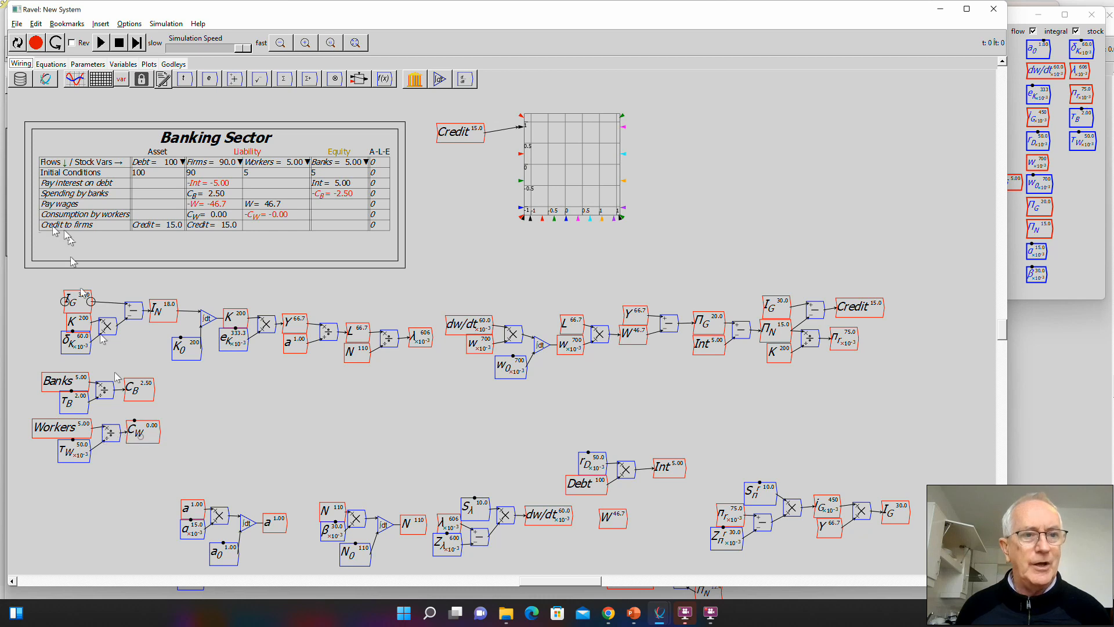
pyautogui.click(18, 43)
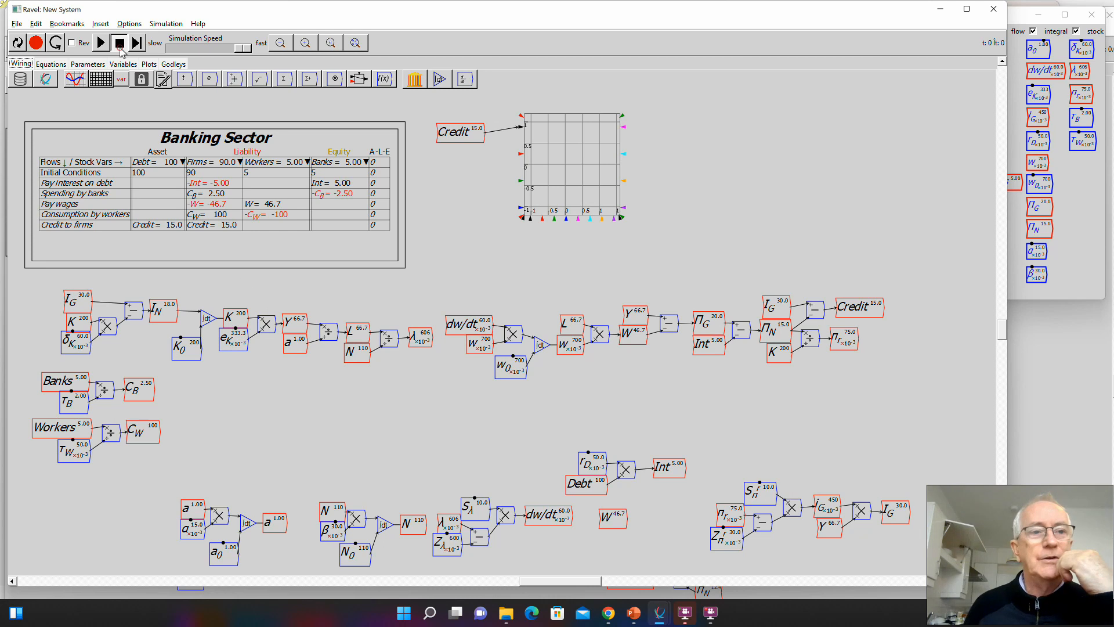
# - Run the simulation to about t = 22 to plot Credit over time, and pause it
pyautogui.click(102, 44)
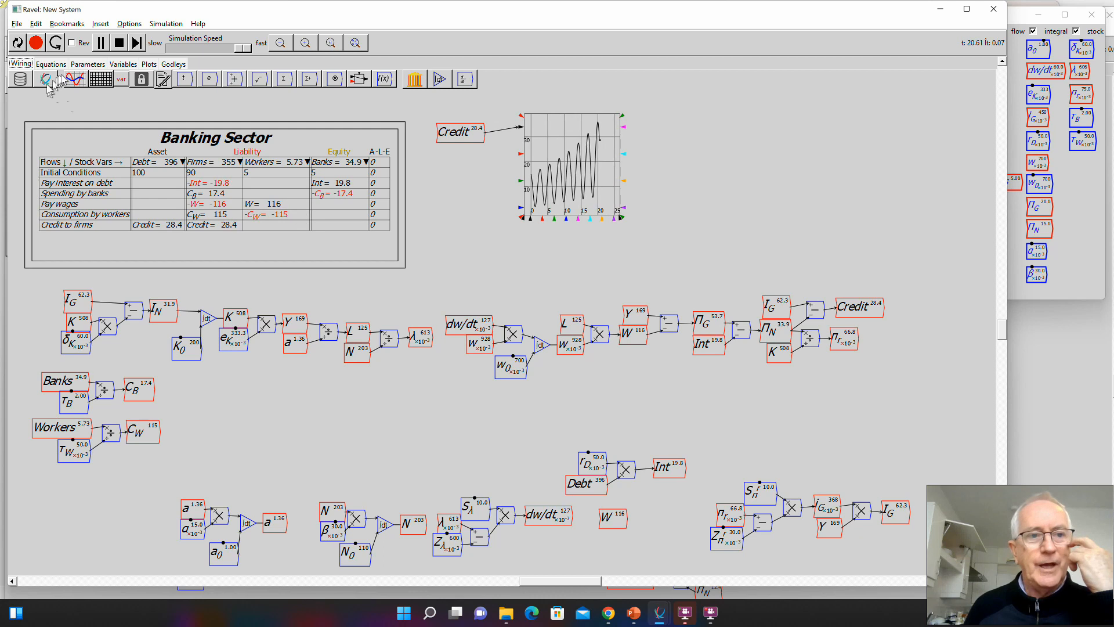
pyautogui.click(100, 42)
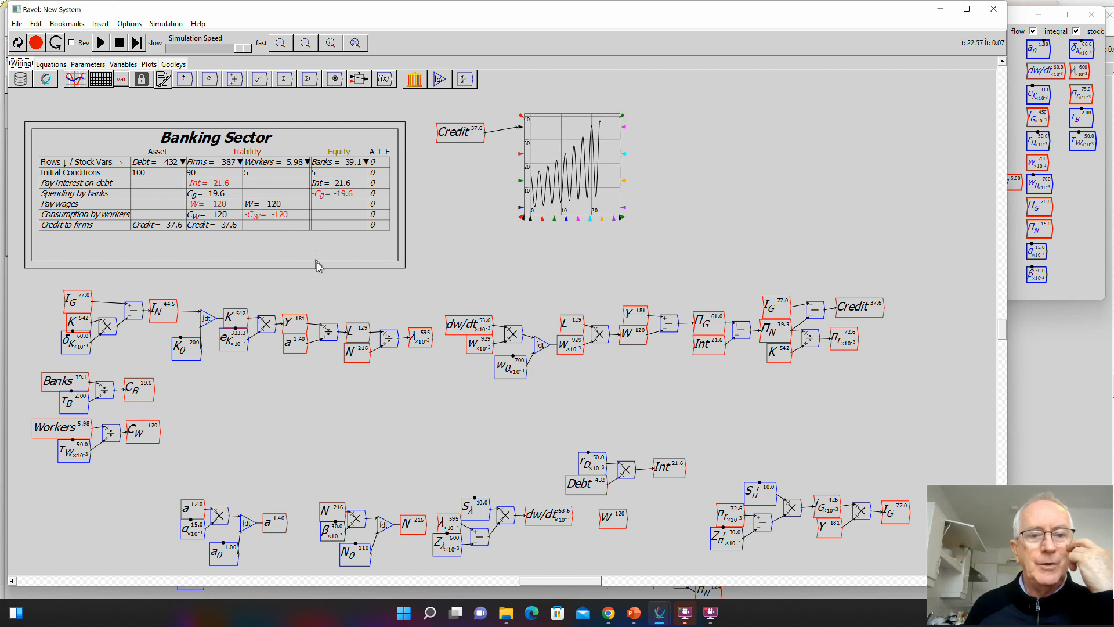
# - Switch to the Banking Sector Godley table window, enlarge it, and add a second asset column named Reserves after Debt
pyautogui.hotkey('alt', 'Tab')
pyautogui.hotkey('alt', 'Tab')
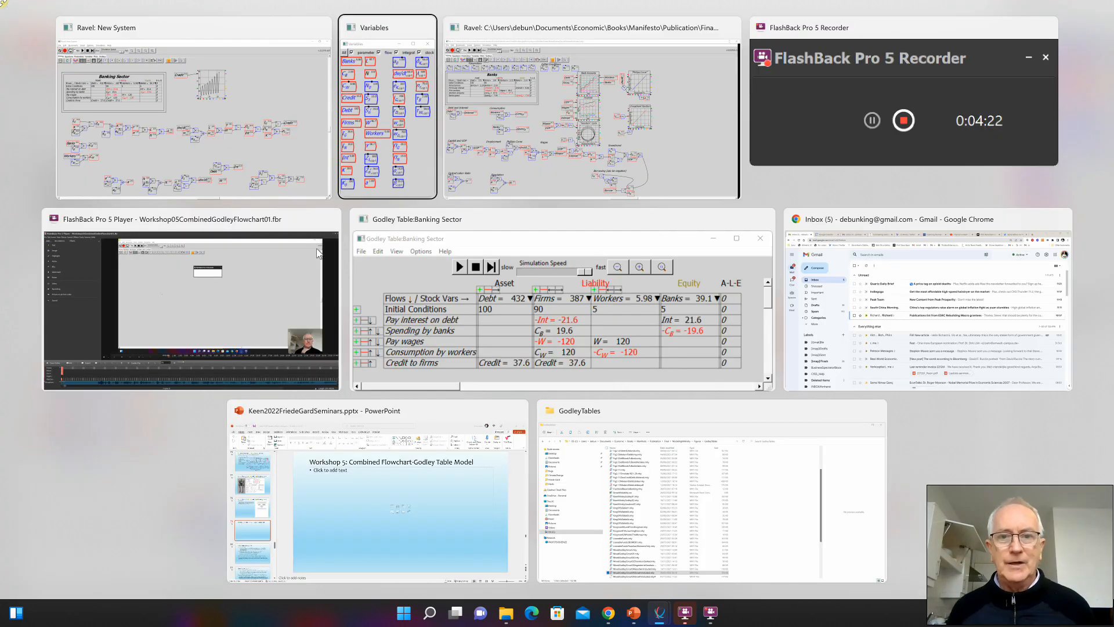
pyautogui.hotkey('alt', 'Tab')
pyautogui.hotkey('alt', 'Tab')
pyautogui.hotkey('alt', 'Tab')
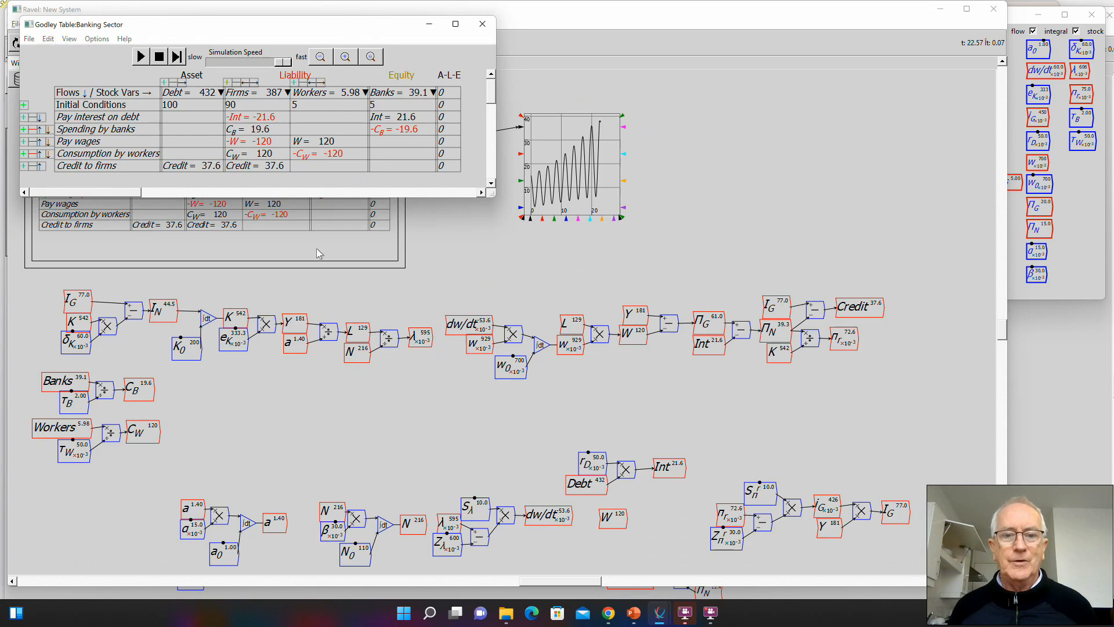
pyautogui.moveTo(494, 196); pyautogui.dragTo(715, 283)
pyautogui.click(164, 83)
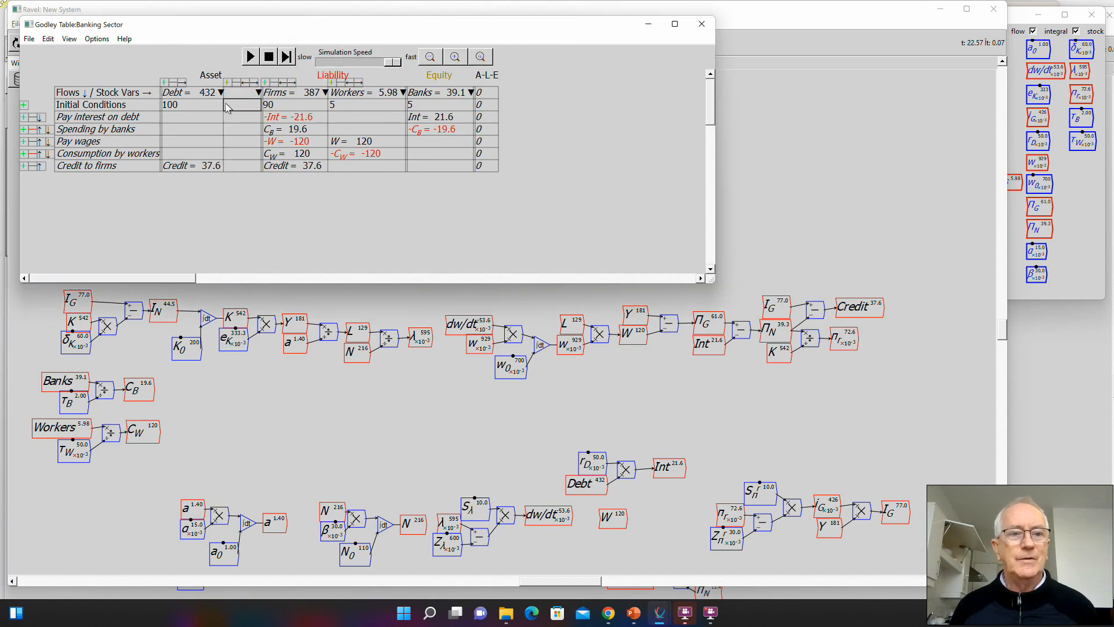
pyautogui.click(227, 94)
pyautogui.write('R')
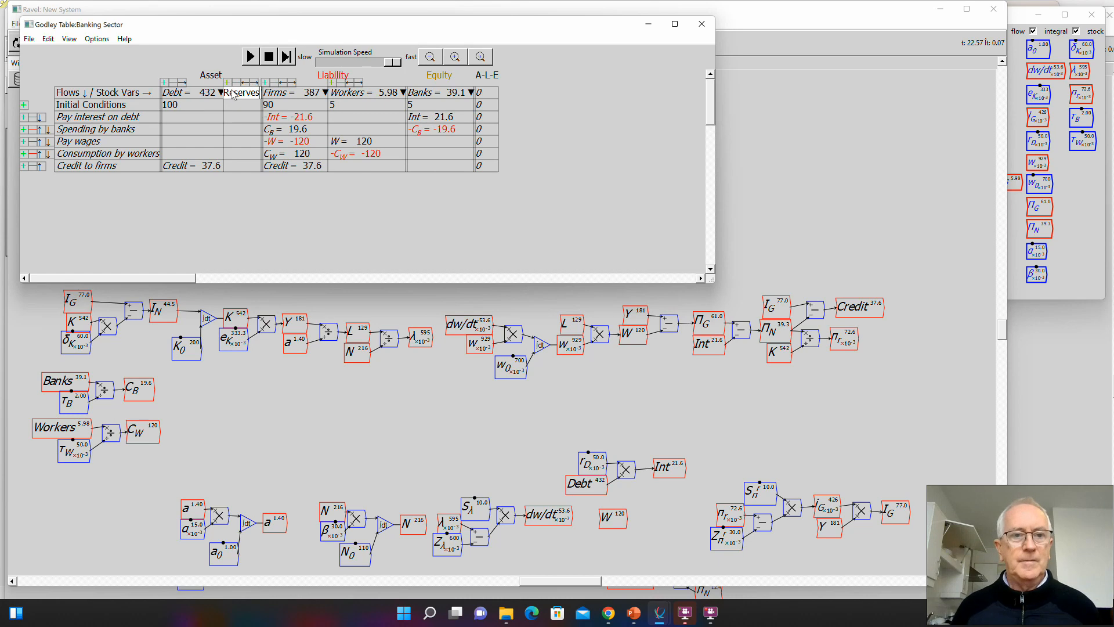
pyautogui.write('eserves')
# - Add a flow row named Government spending below Credit to firms in the Banking Sector table
pyautogui.click(24, 166)
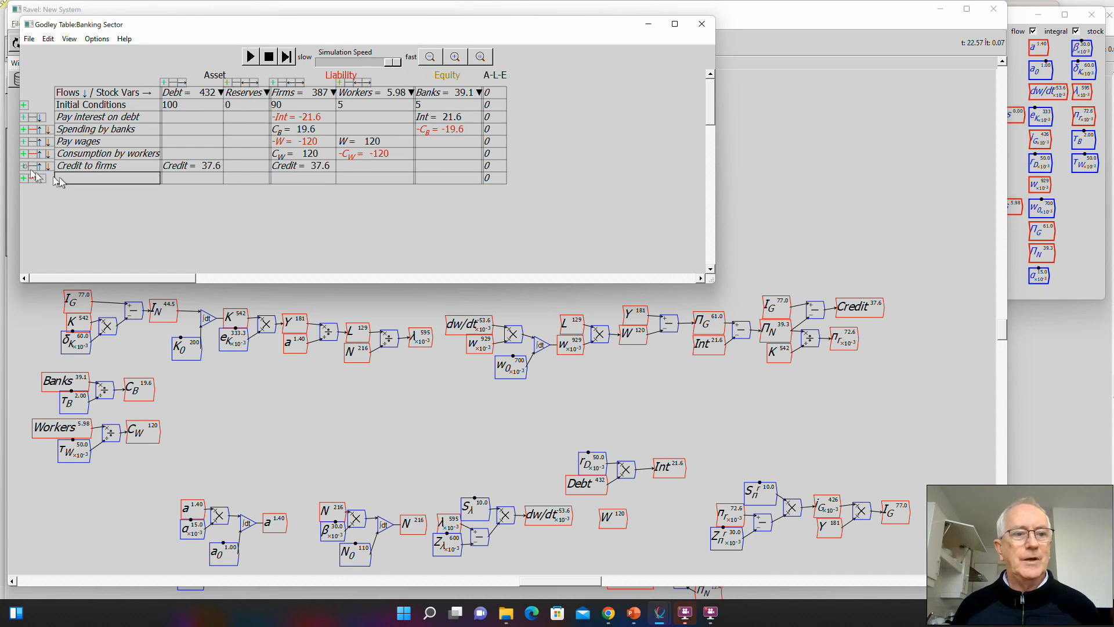
pyautogui.click(62, 183)
pyautogui.write('Gi')
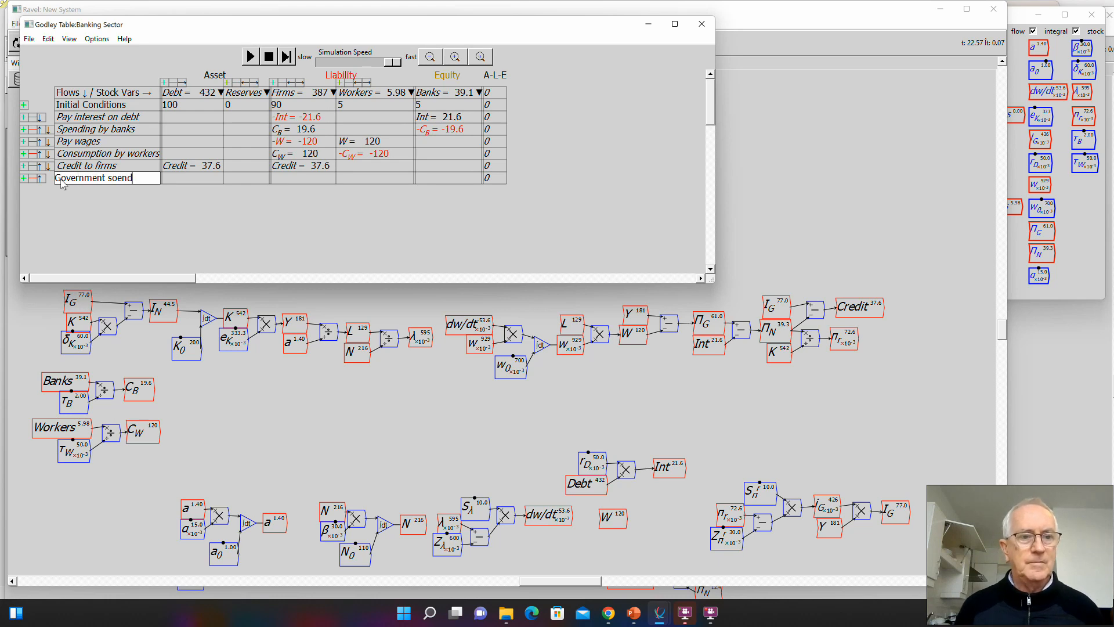
pyautogui.press('BackSpace')
pyautogui.press('BackSpace')
pyautogui.press('BackSpace')
pyautogui.press('BackSpace')
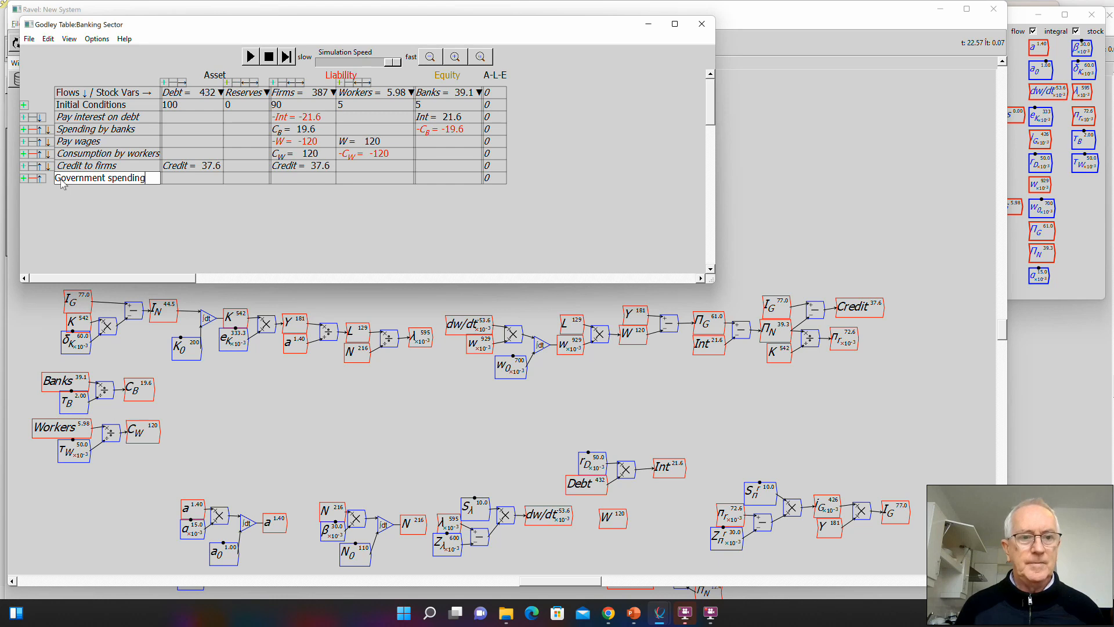
# - Enter the flow G_S in the Government spending row for both Reserves and Workers
pyautogui.click(244, 178)
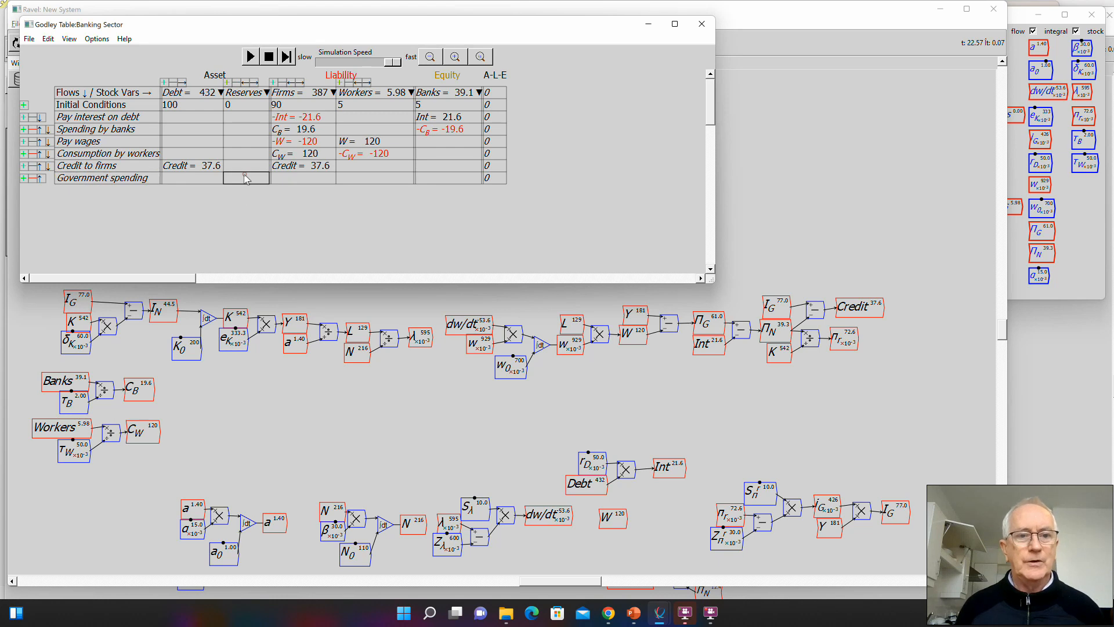
pyautogui.click(245, 177)
pyautogui.write('G_')
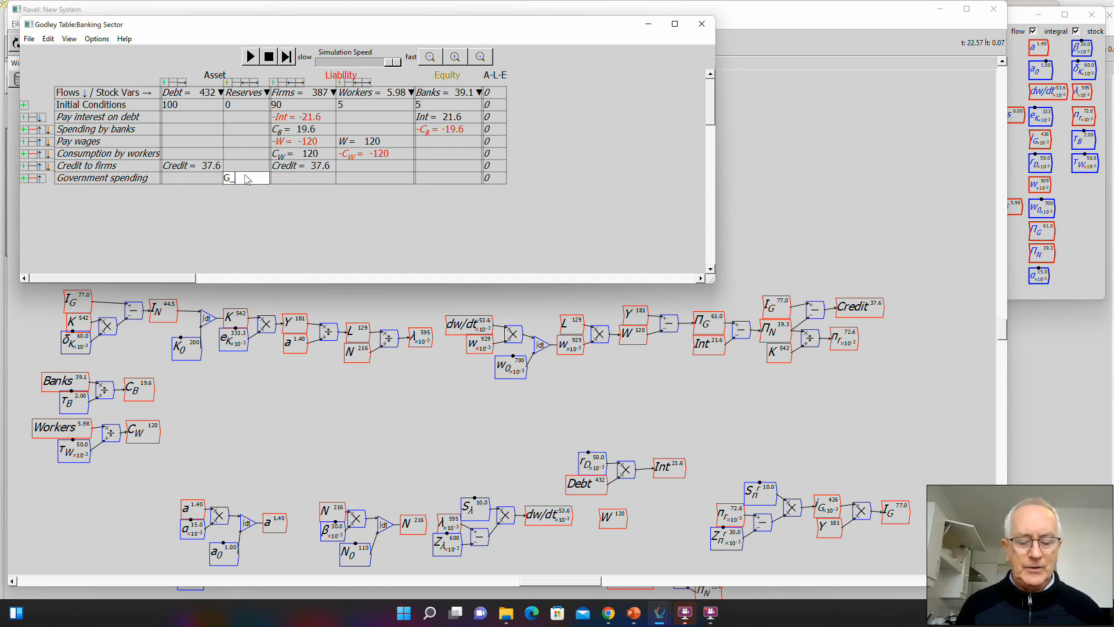
pyautogui.write('S')
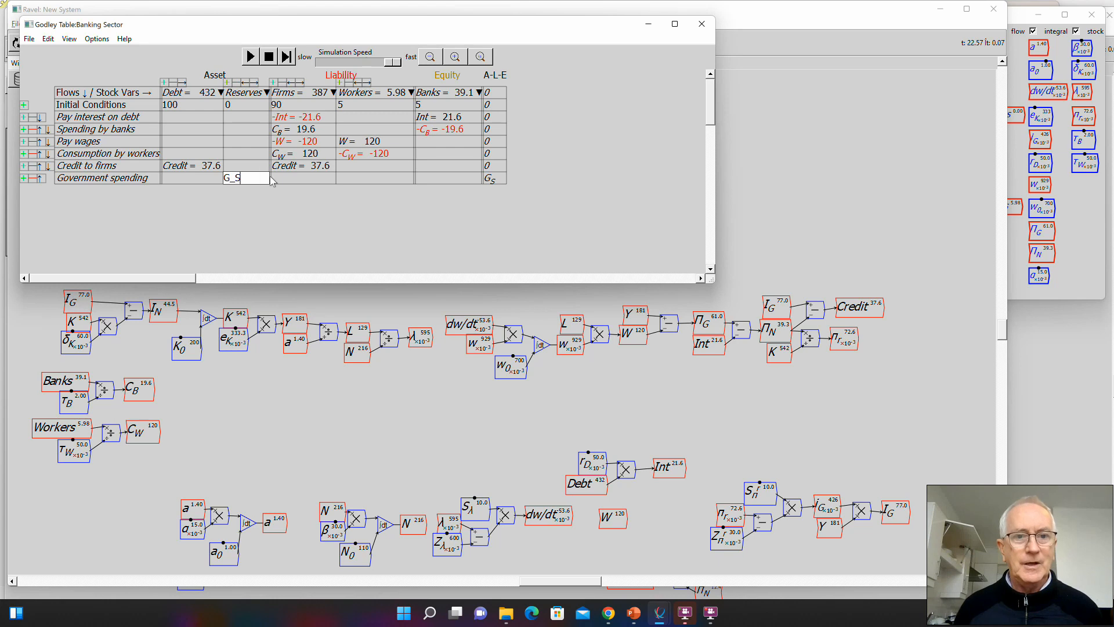
pyautogui.click(362, 180)
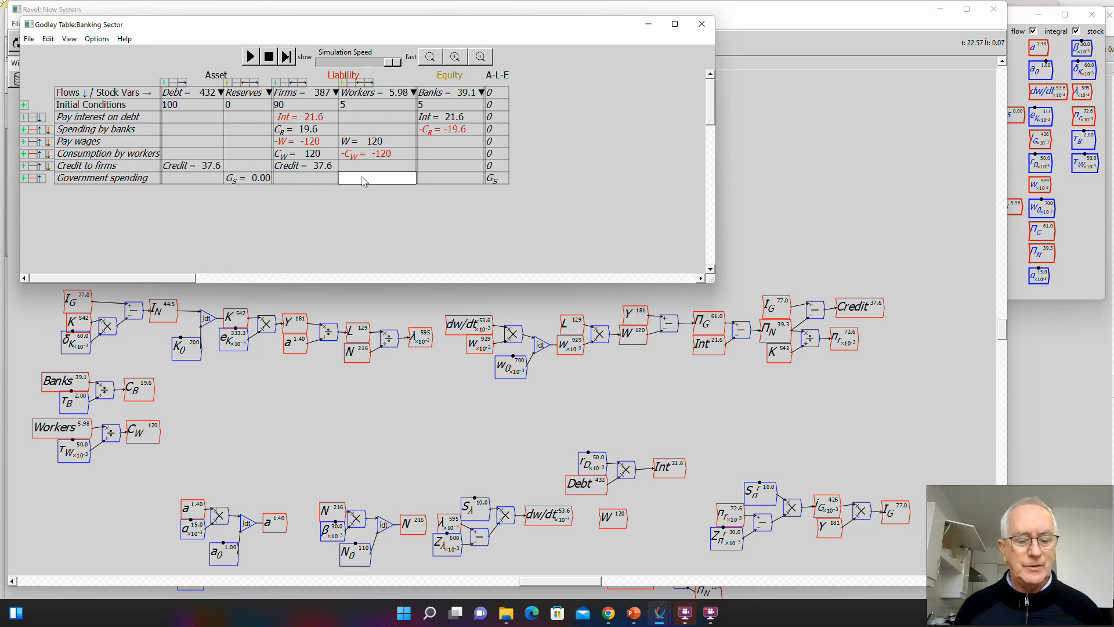
pyautogui.write('G_W')
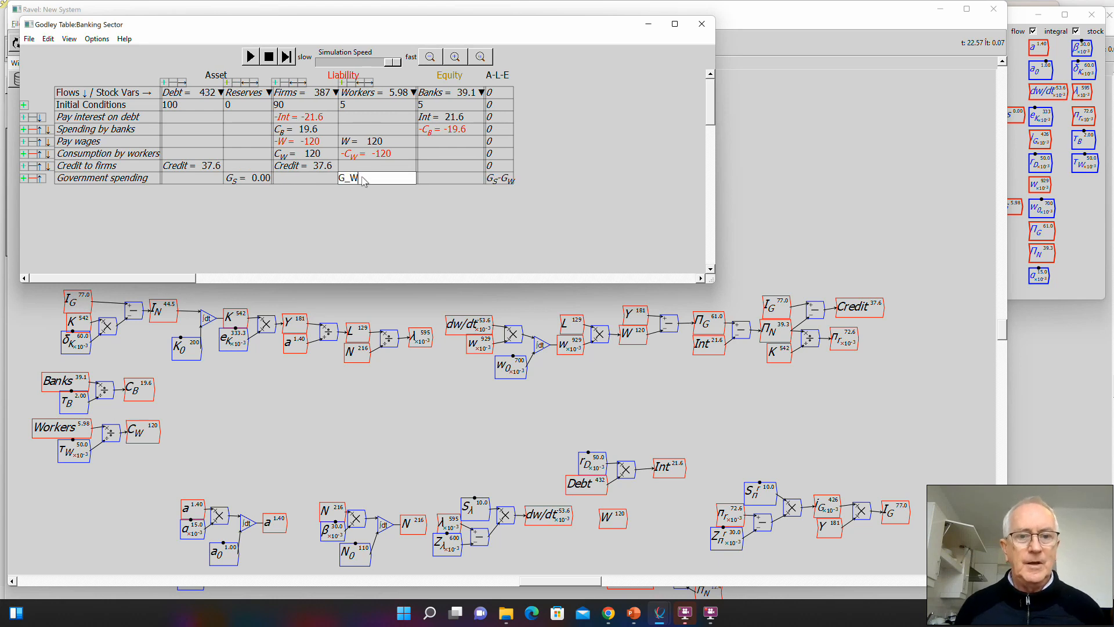
pyautogui.press('BackSpace')
pyautogui.write('S')
pyautogui.press('Return')
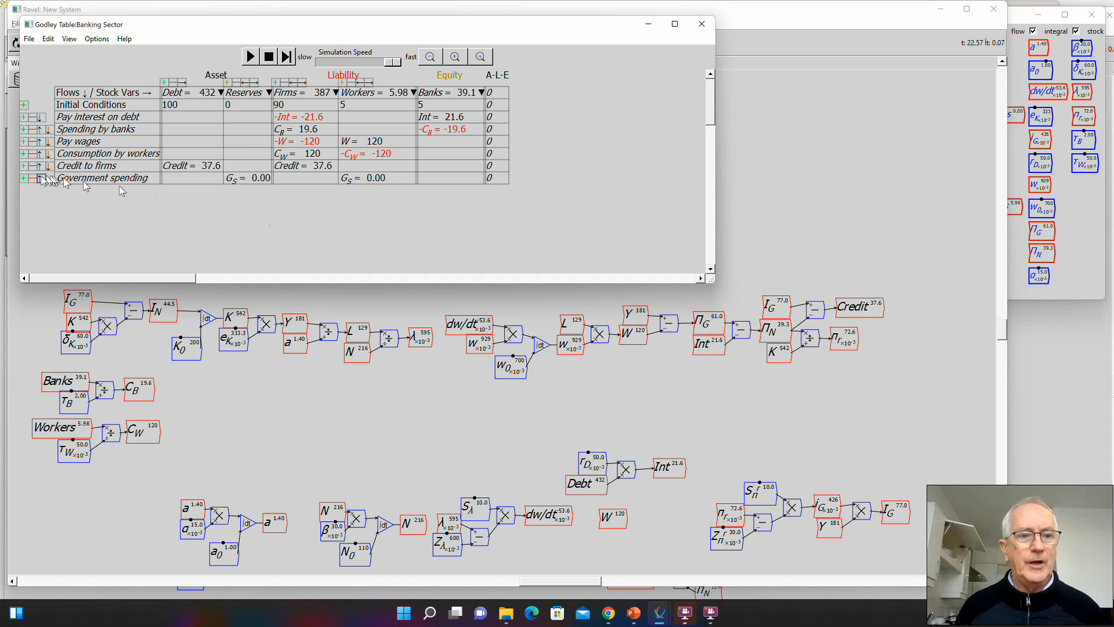
# - Add a Taxation row with the flow -G_T under both Firms and Reserves, and return to the main canvas
pyautogui.click(24, 178)
pyautogui.click(68, 191)
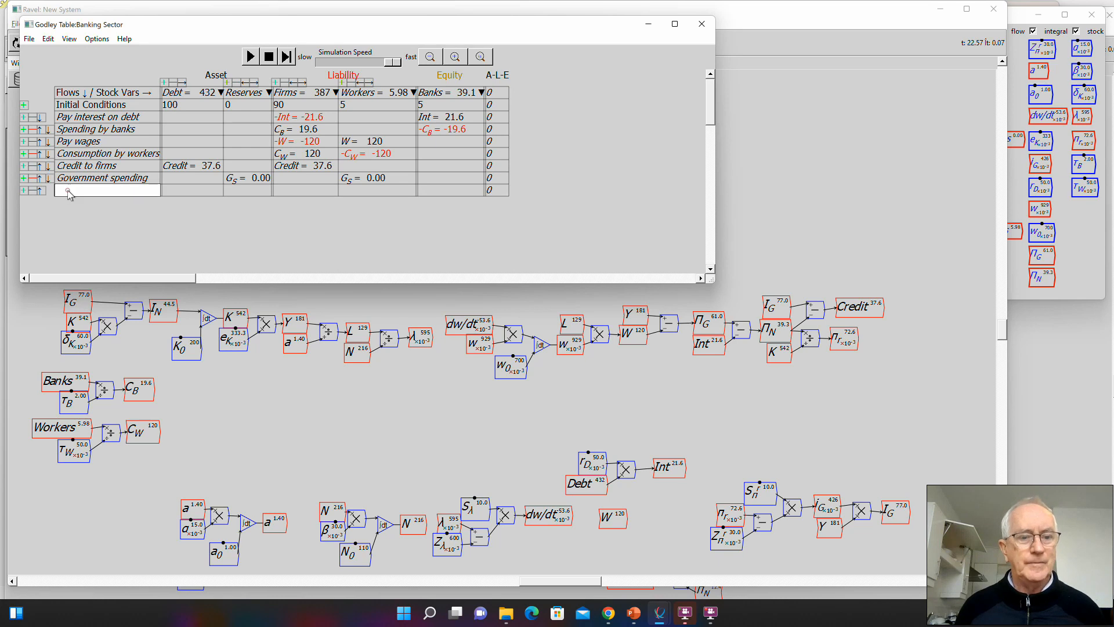
pyautogui.write('Taxation')
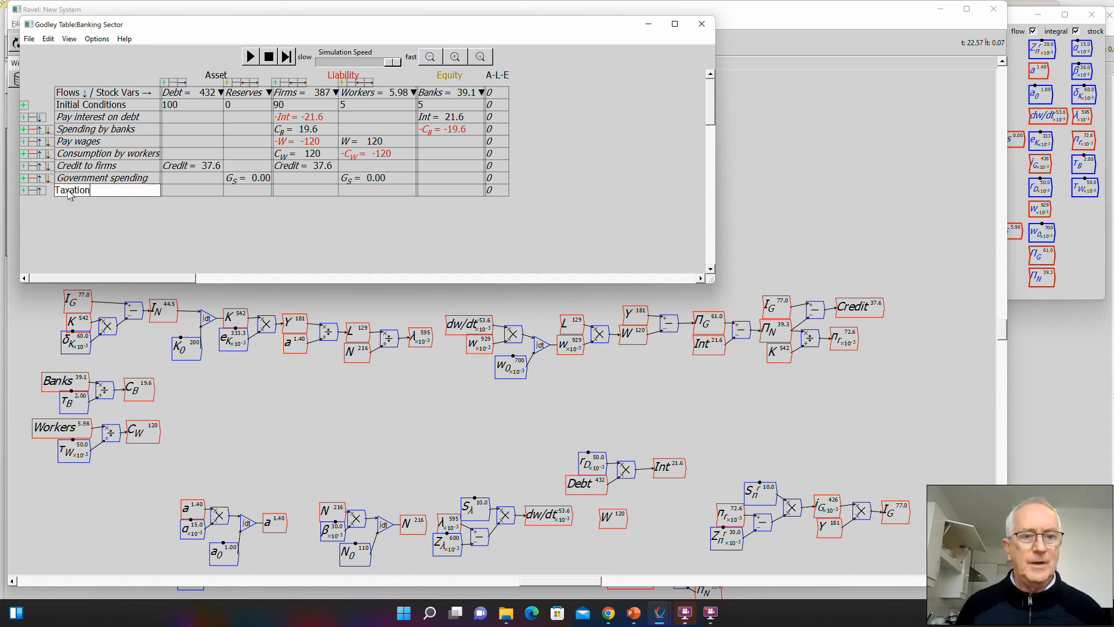
pyautogui.press('Return')
pyautogui.click(302, 193)
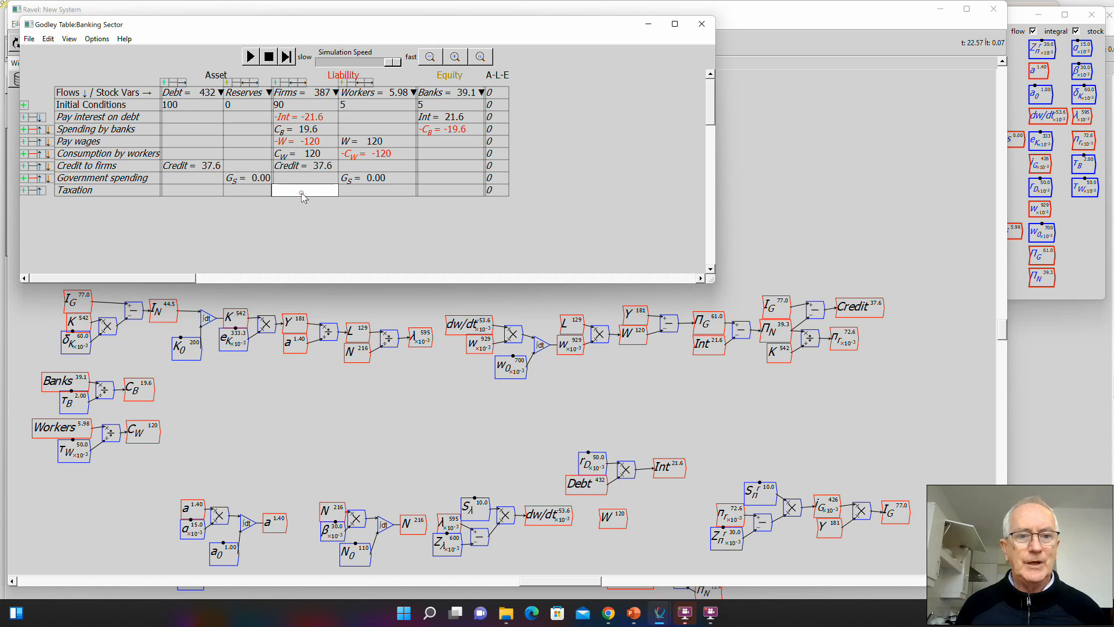
pyautogui.write('-G_T')
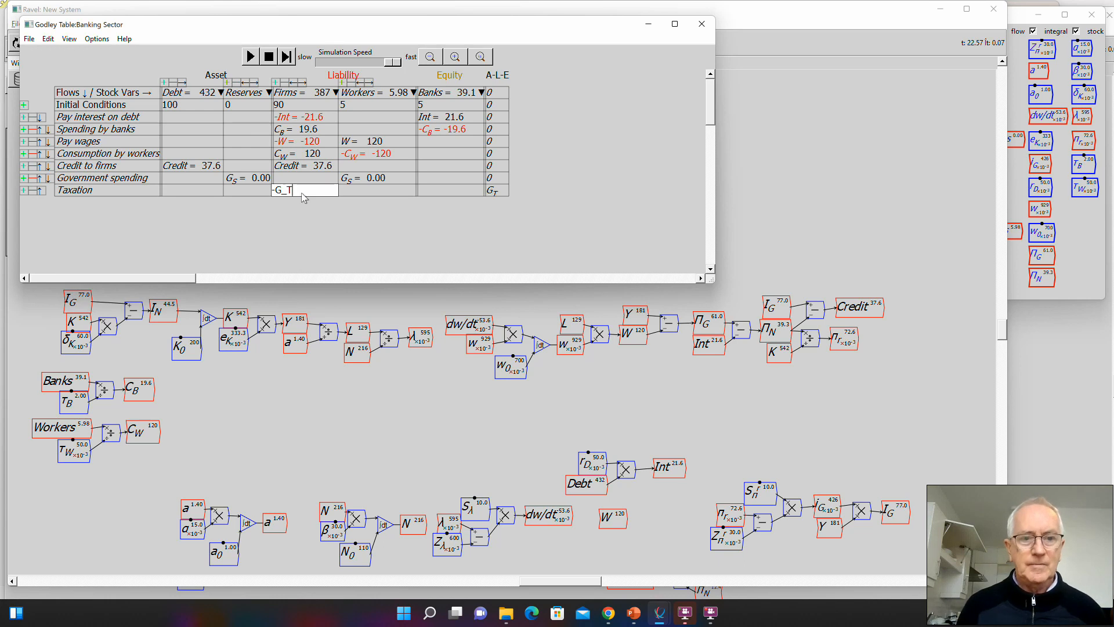
pyautogui.click(232, 191)
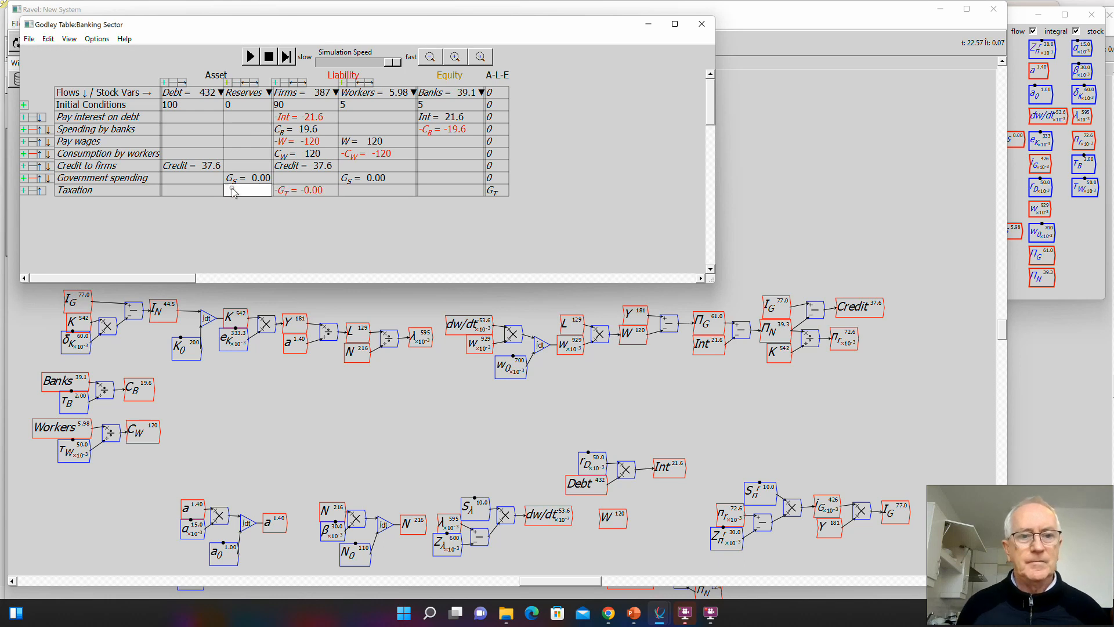
pyautogui.write('-G_T')
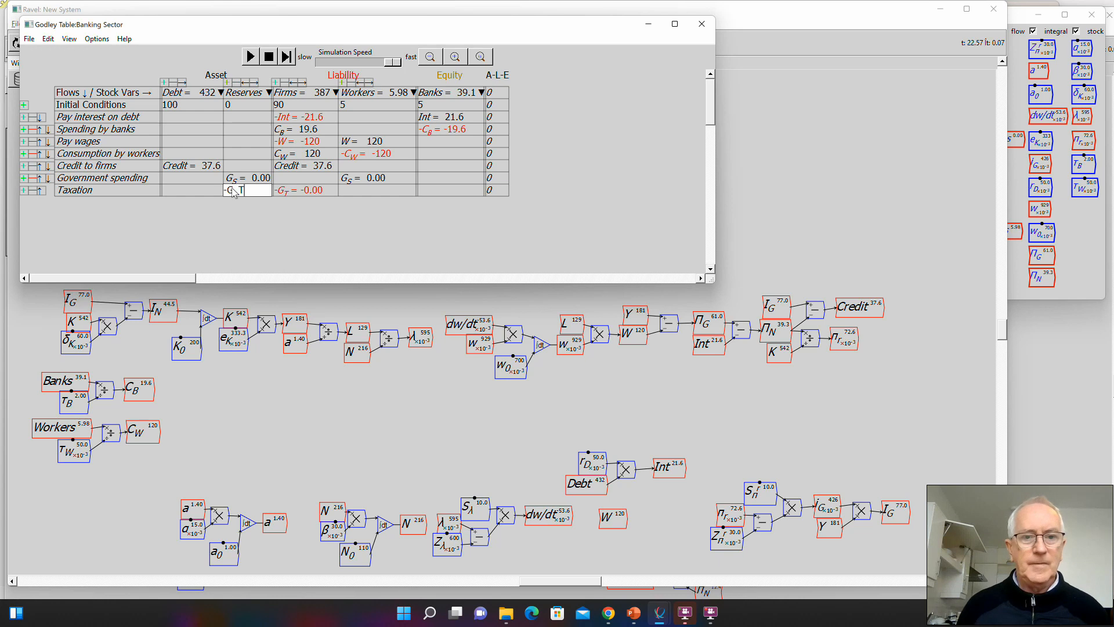
pyautogui.click(280, 240)
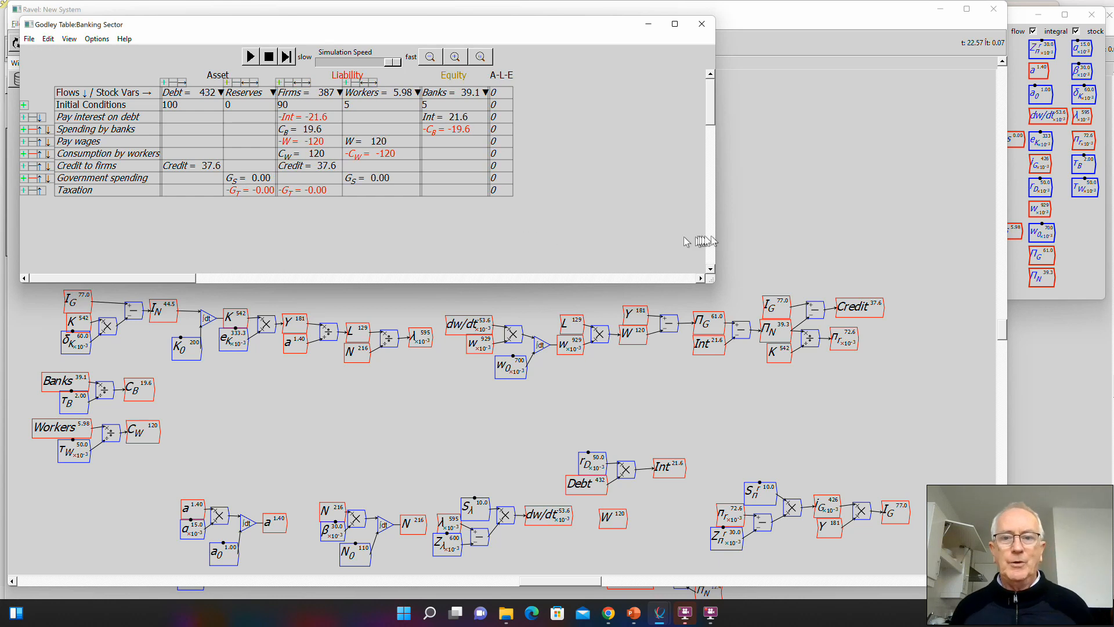
pyautogui.click(748, 238)
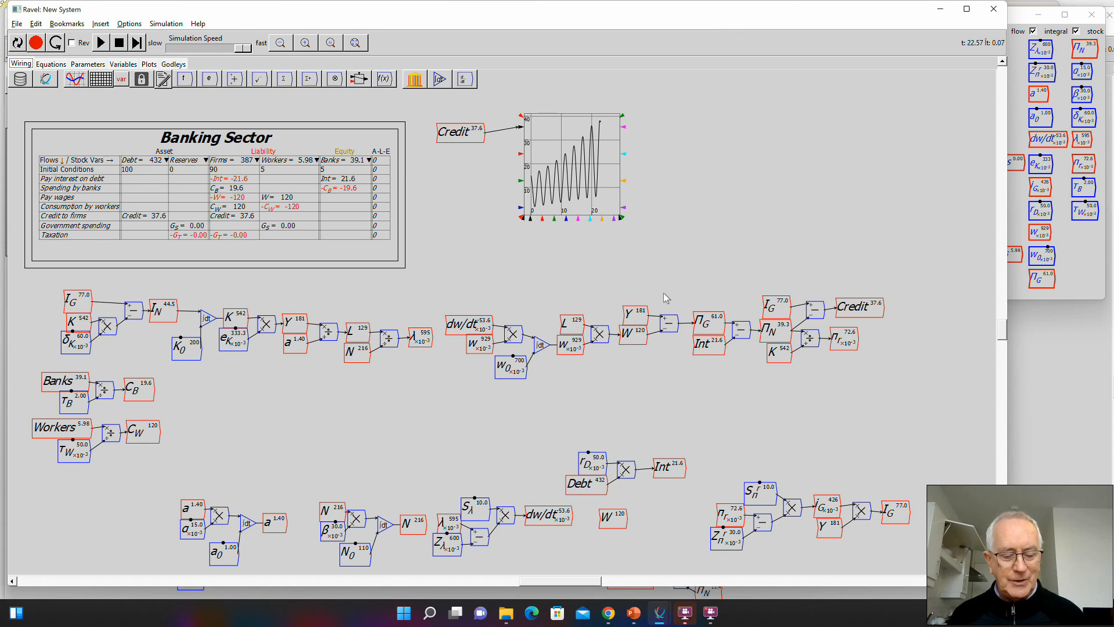
# - Switch to File Explorer, go to the Portugal model folder within Documents, Minsky, examples, and open Model_2013_2022.mky
pyautogui.press('super+e')
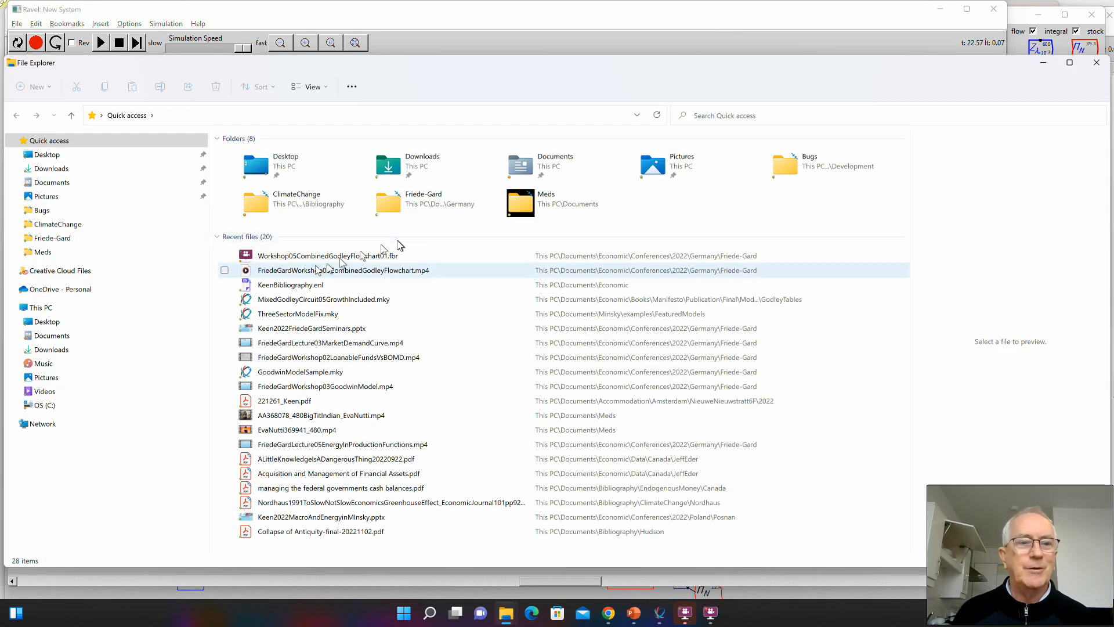
pyautogui.click(53, 182)
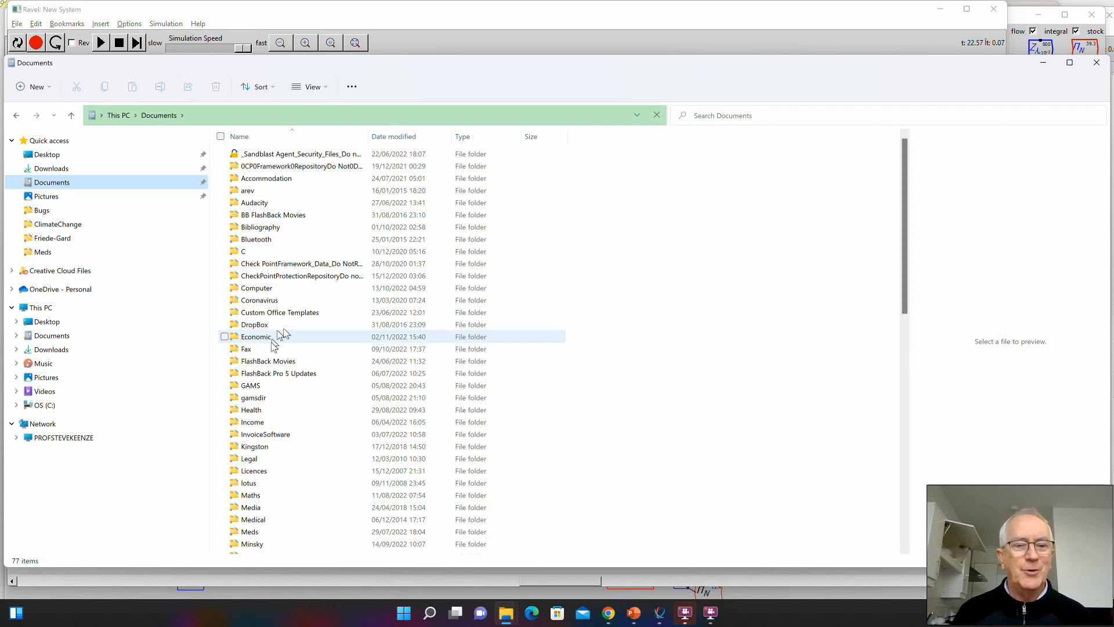
pyautogui.scroll(-3, 276, 400)
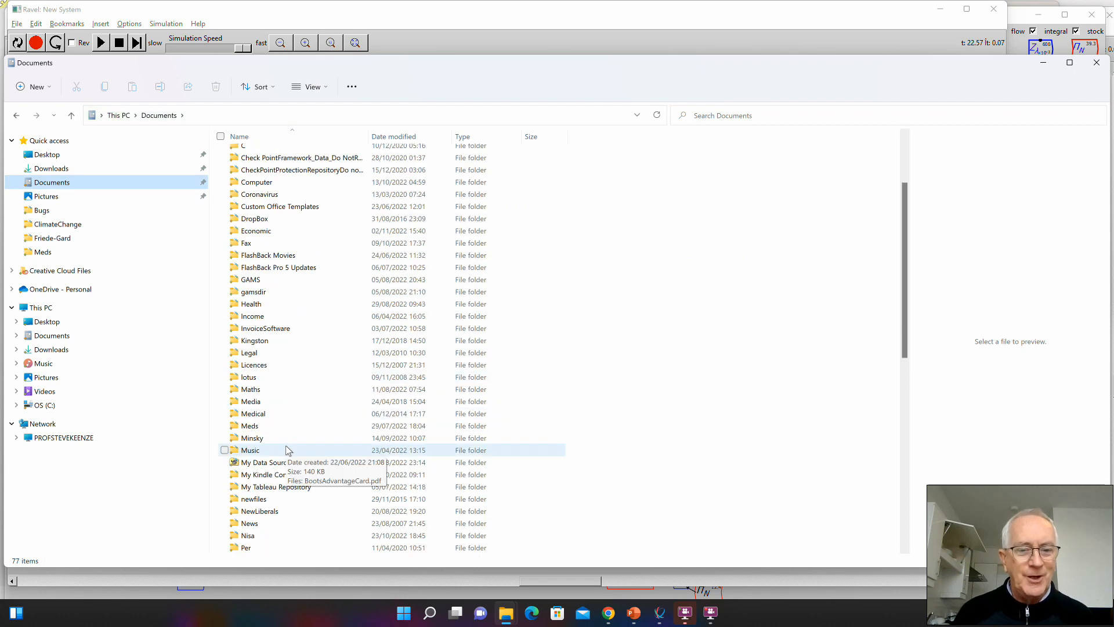
pyautogui.doubleClick(275, 438)
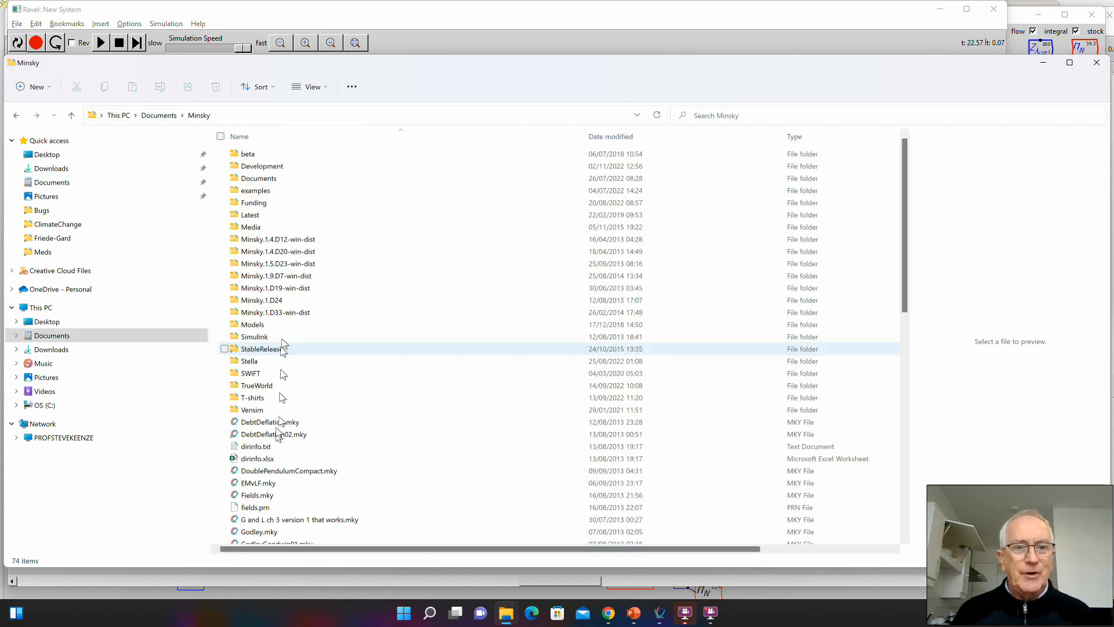
pyautogui.doubleClick(272, 190)
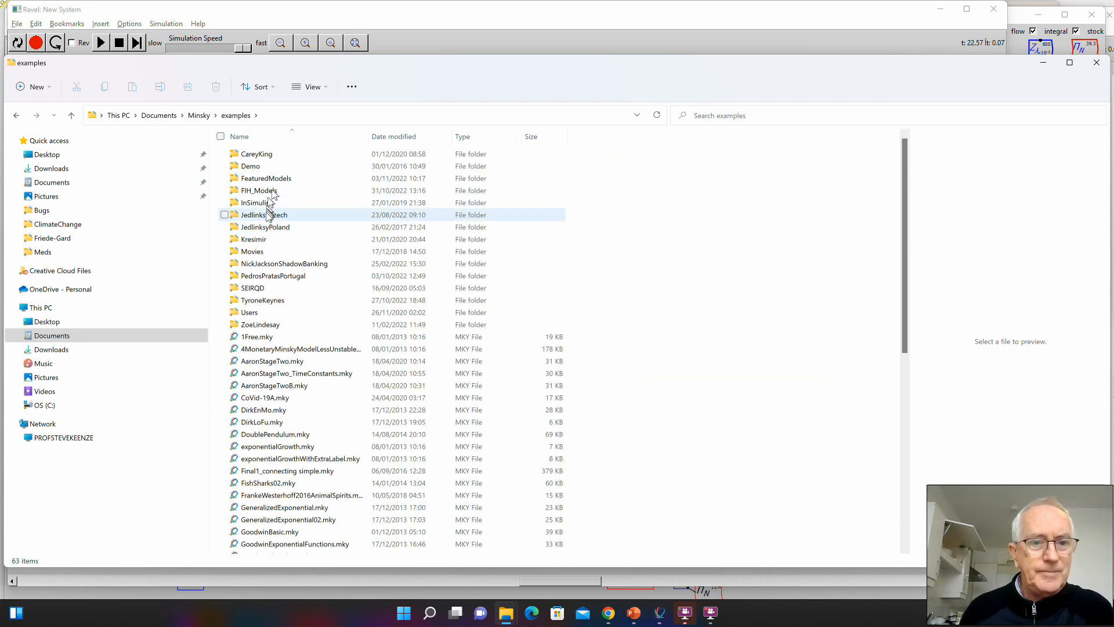
pyautogui.click(262, 277)
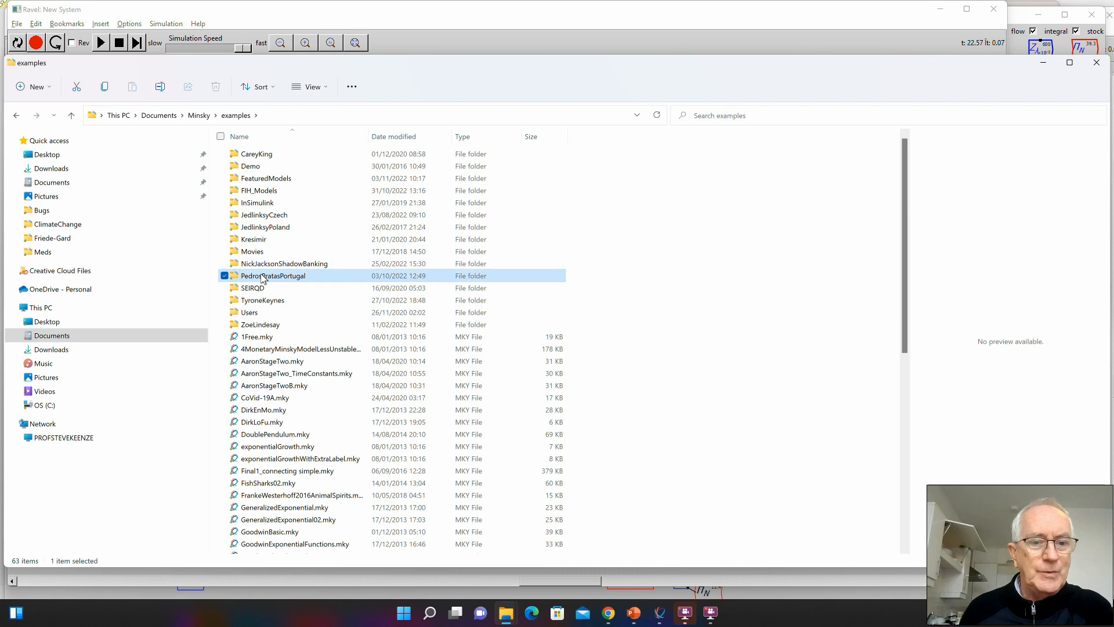
pyautogui.doubleClick(262, 277)
pyautogui.click(279, 153)
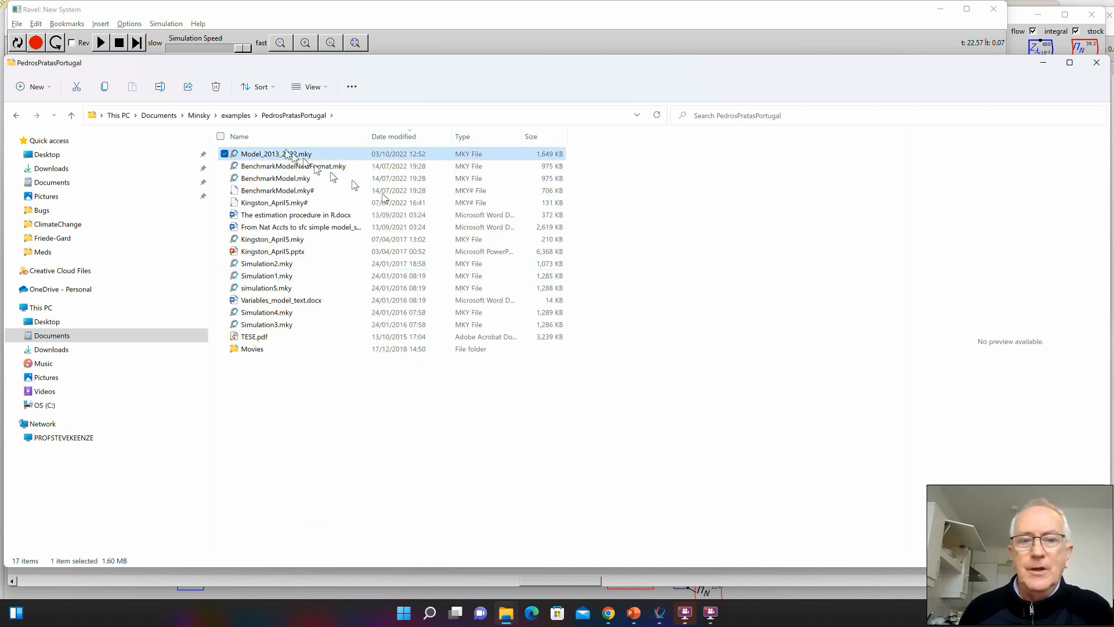
pyautogui.doubleClick(275, 154)
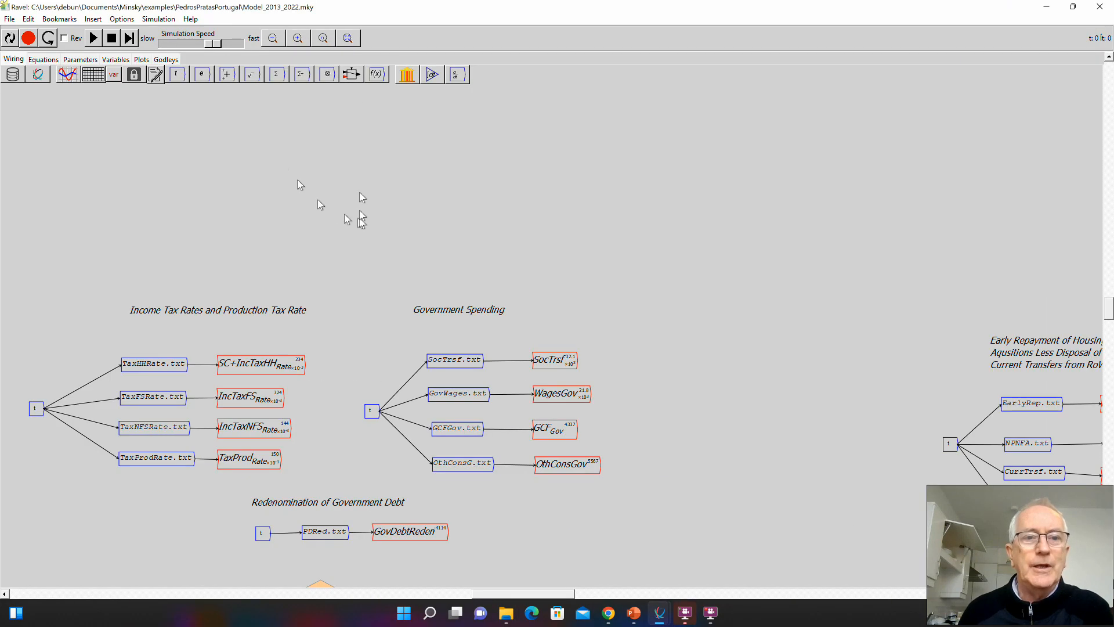
# - Examine the Portugal model's overall layout, its sector Godley tables, and the flow and stock variables of the narrow central table
pyautogui.scroll(-5, 324, 139)
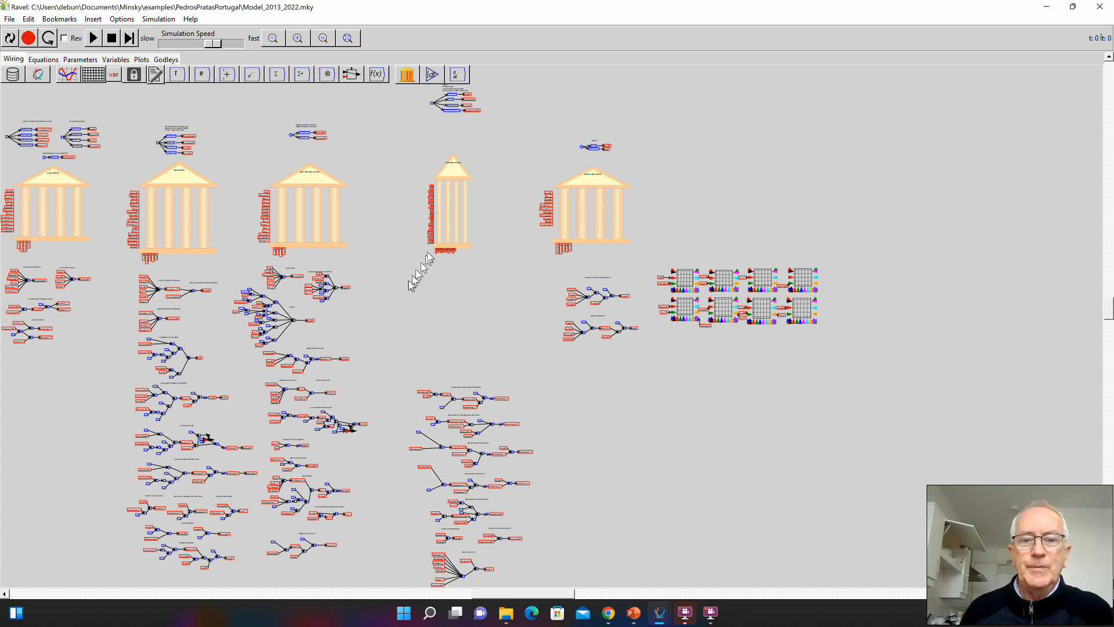
pyautogui.scroll(2, 467, 231)
pyautogui.scroll(8, 467, 231)
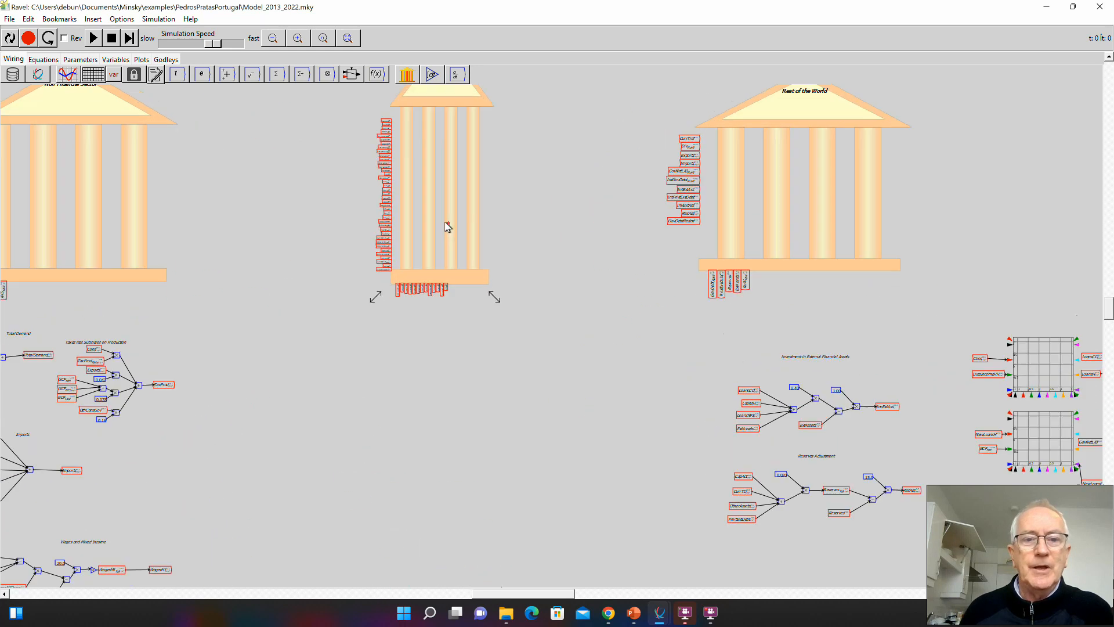
pyautogui.scroll(8, 406, 216)
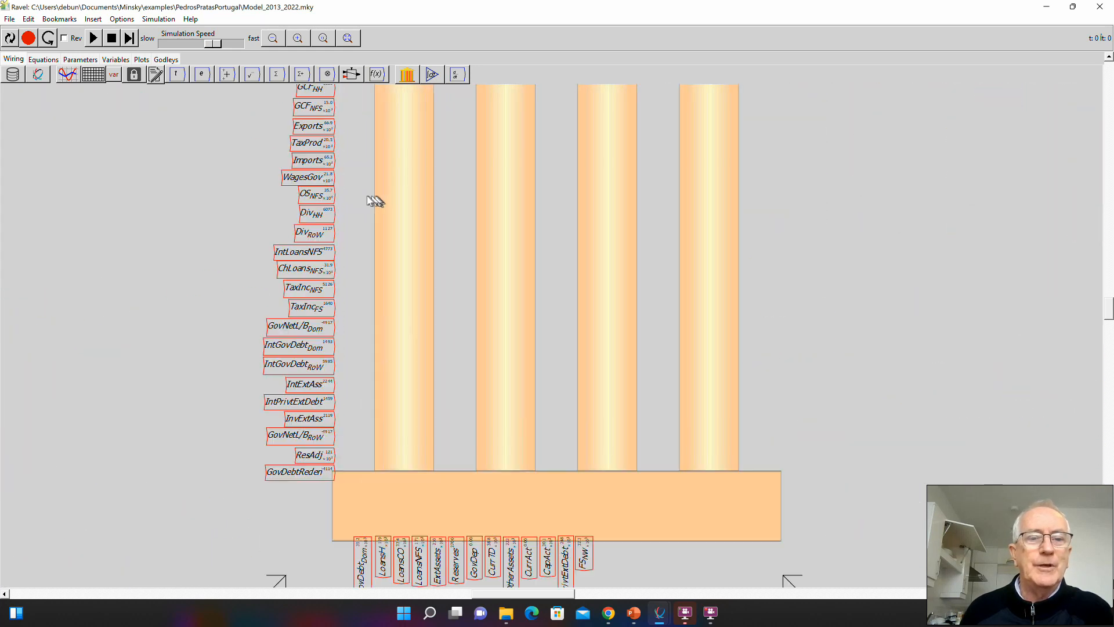
pyautogui.scroll(-5, 333, 195)
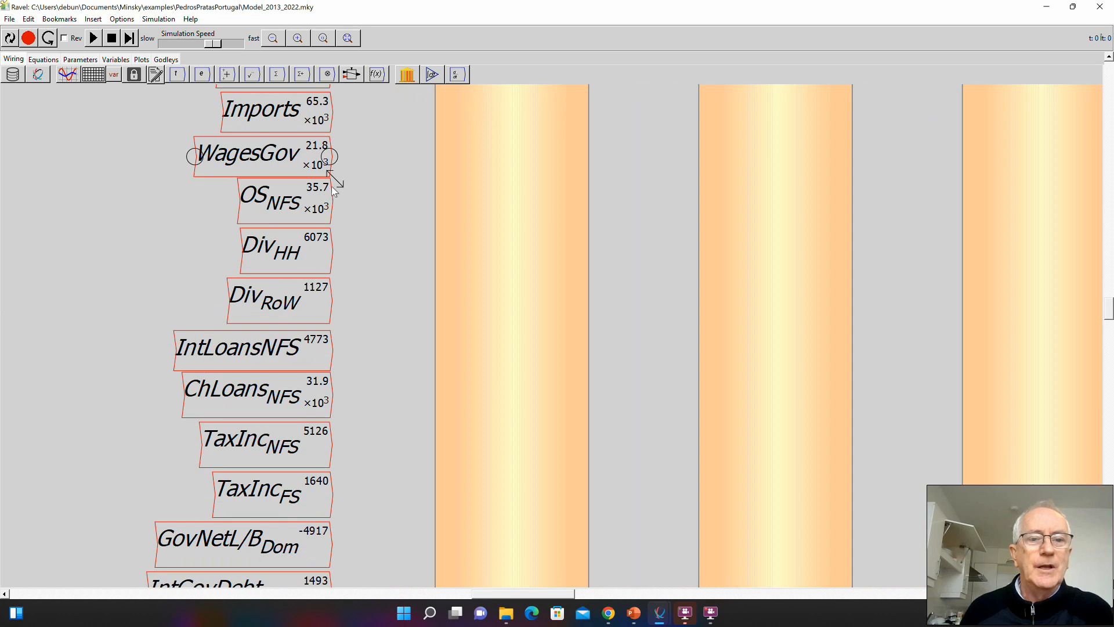
pyautogui.scroll(-10, 332, 186)
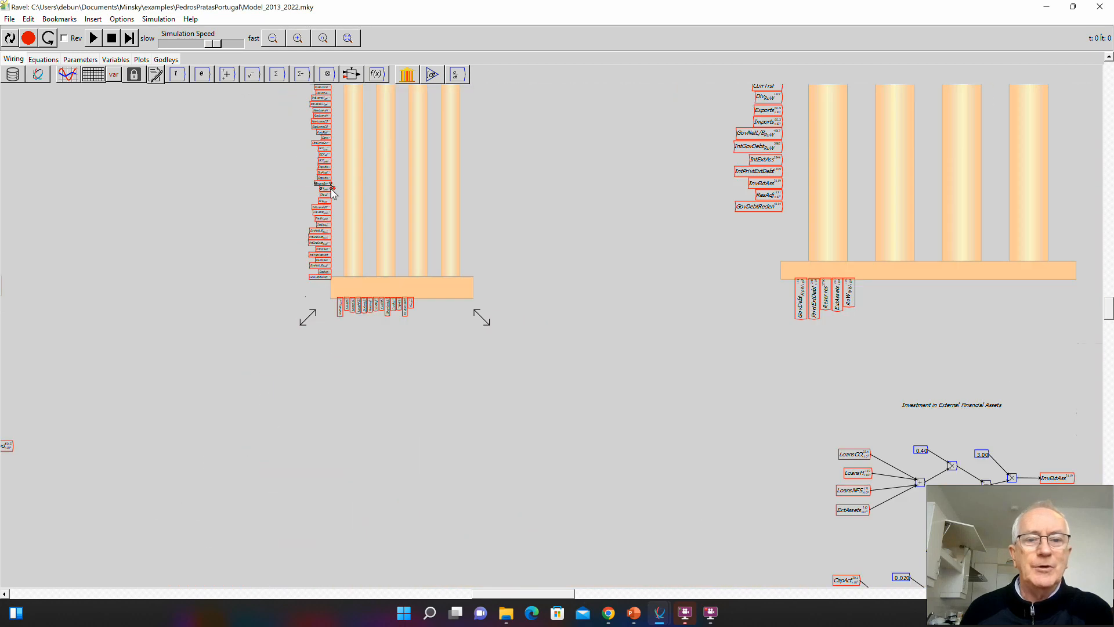
pyautogui.scroll(-5, 364, 212)
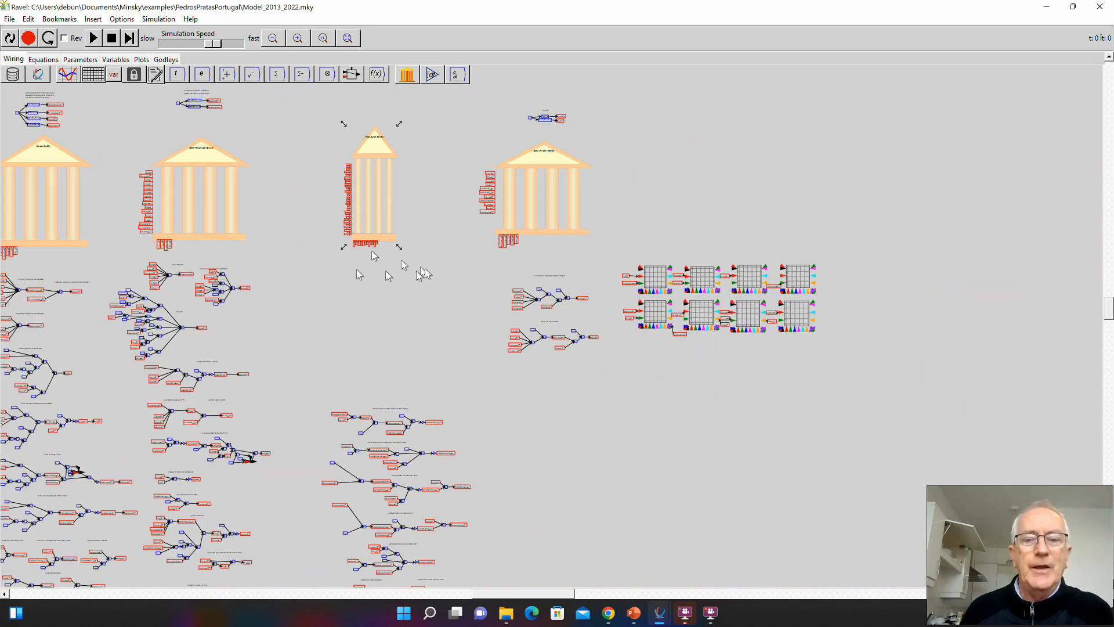
pyautogui.moveTo(305, 315); pyautogui.dragTo(427, 293)
pyautogui.scroll(-2, 426, 333)
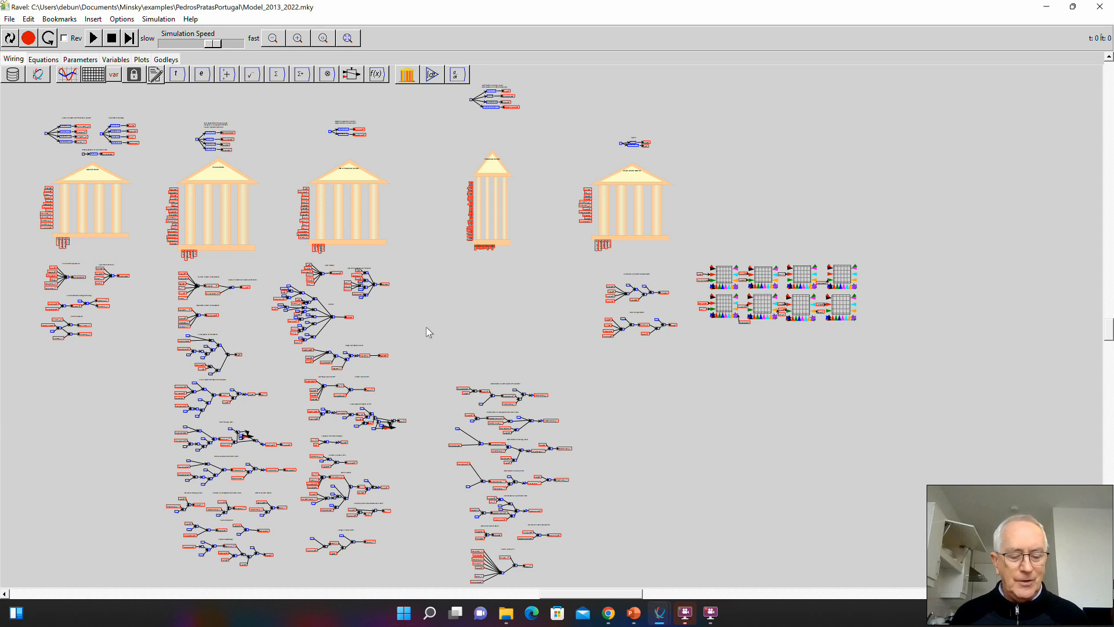
# - Search the computer for ravelBeta and launch a second instance of the program
pyautogui.press('super')
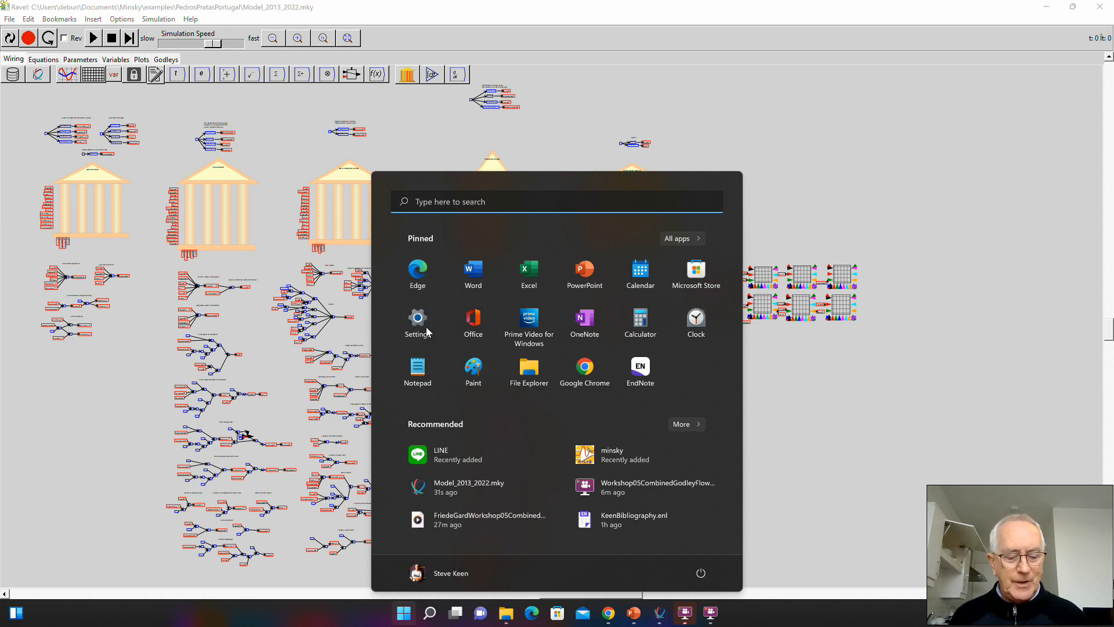
pyautogui.write('ravelBeta')
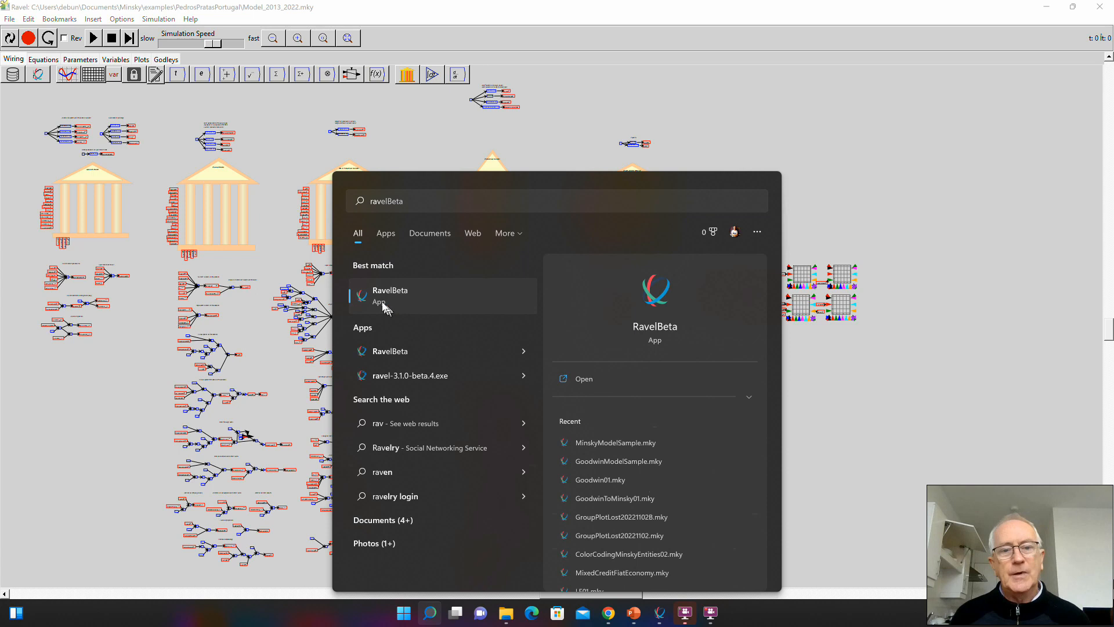
pyautogui.click(390, 307)
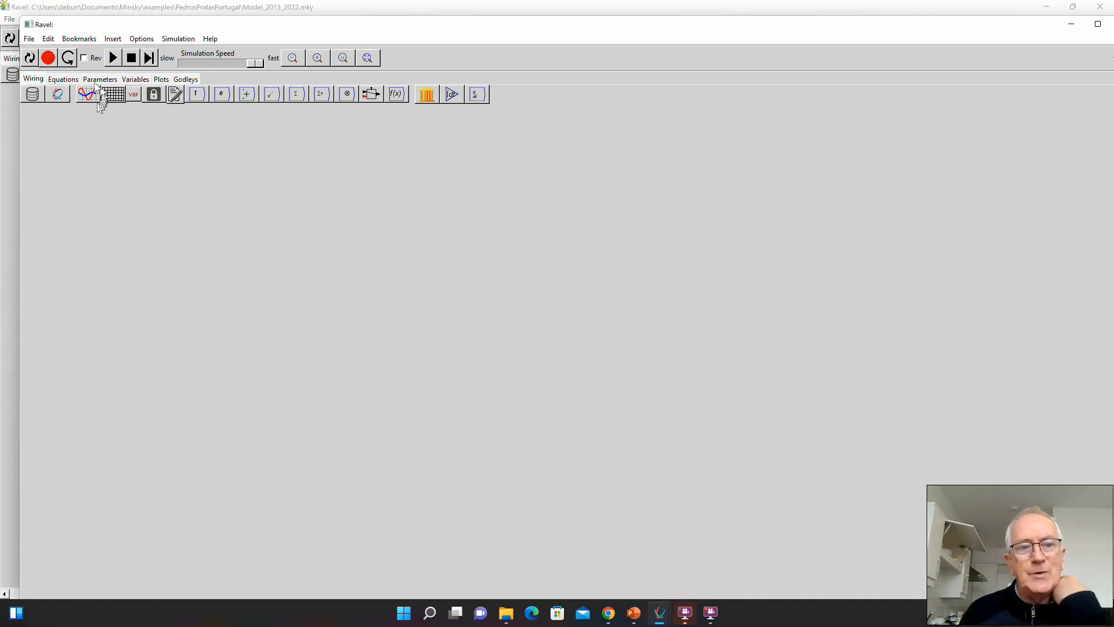
# - Open PandemicModelRearranged.mky from its author's folder within Documents, Minsky, examples, without saving the empty model
pyautogui.click(29, 39)
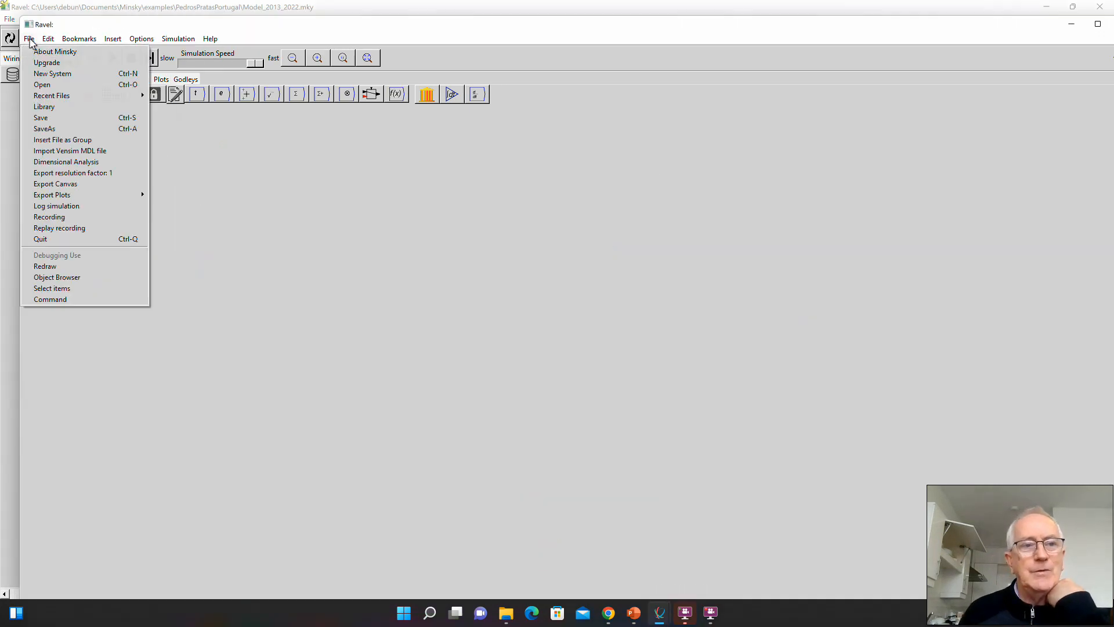
pyautogui.click(55, 85)
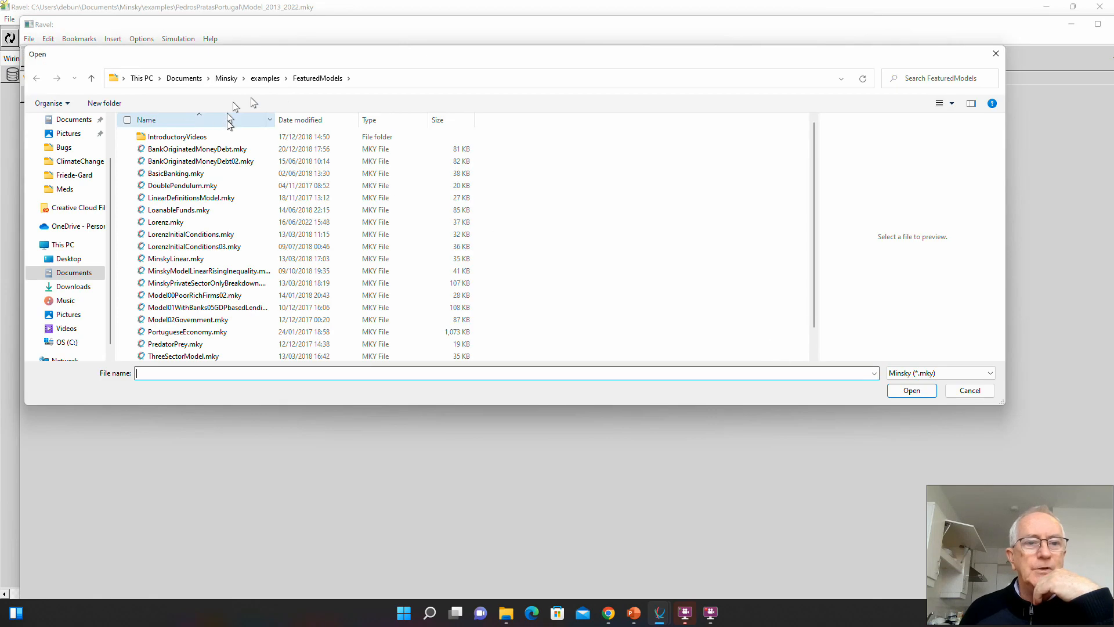
pyautogui.click(265, 78)
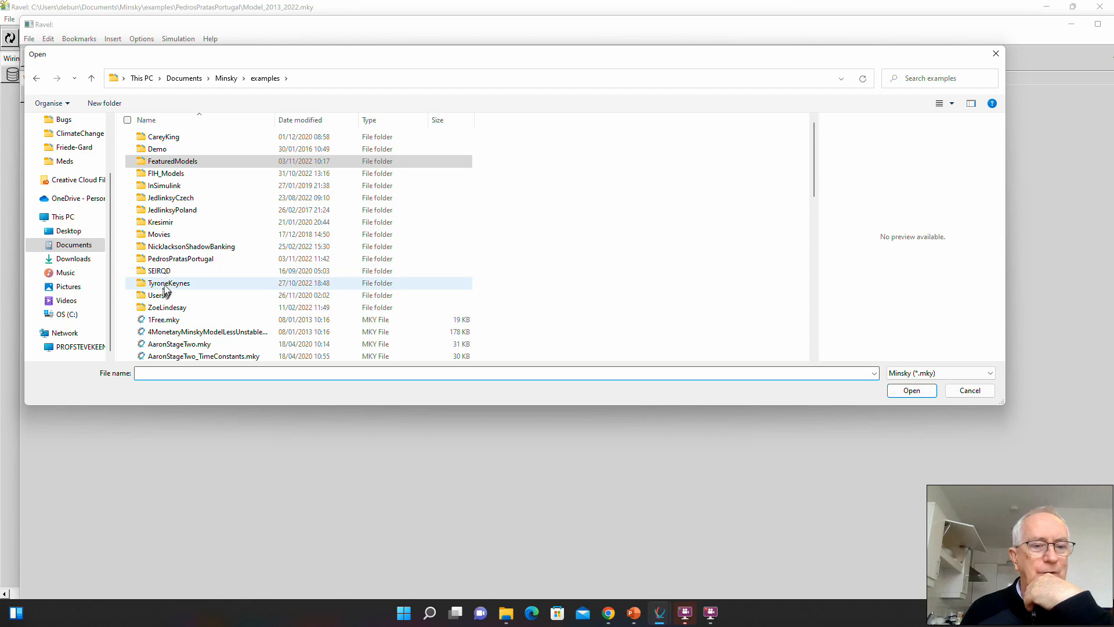
pyautogui.click(165, 287)
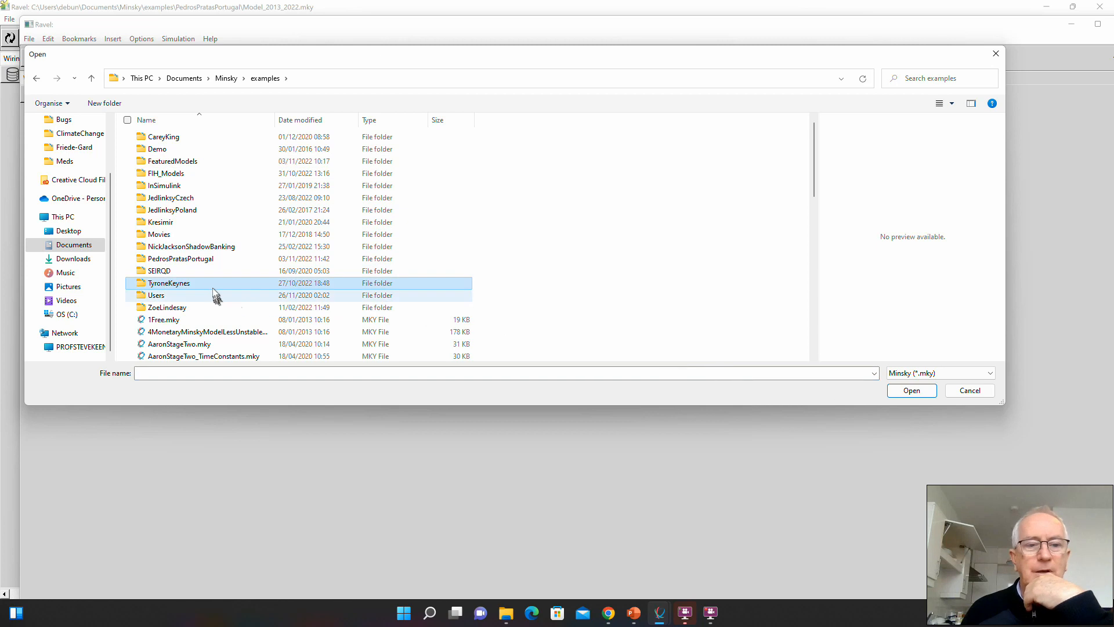
pyautogui.doubleClick(211, 284)
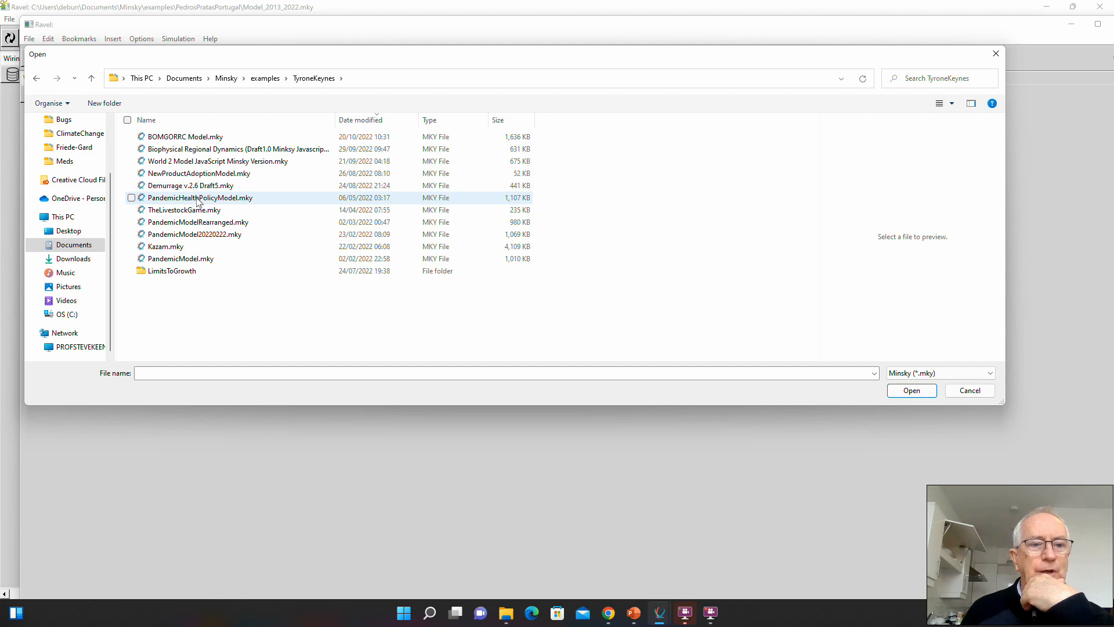
pyautogui.click(201, 224)
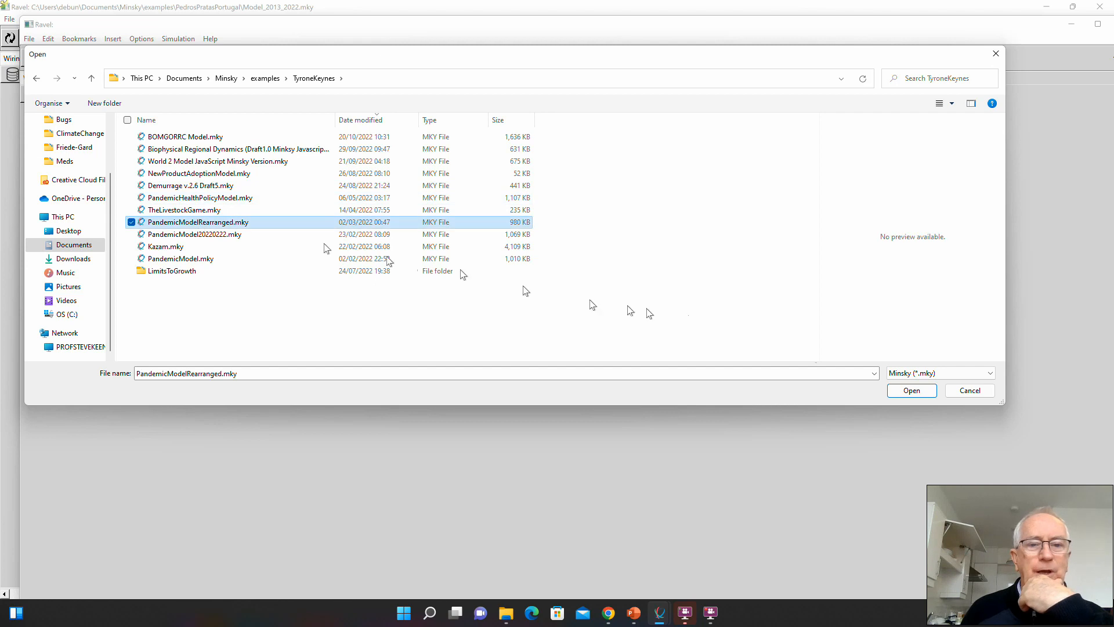
pyautogui.click(926, 392)
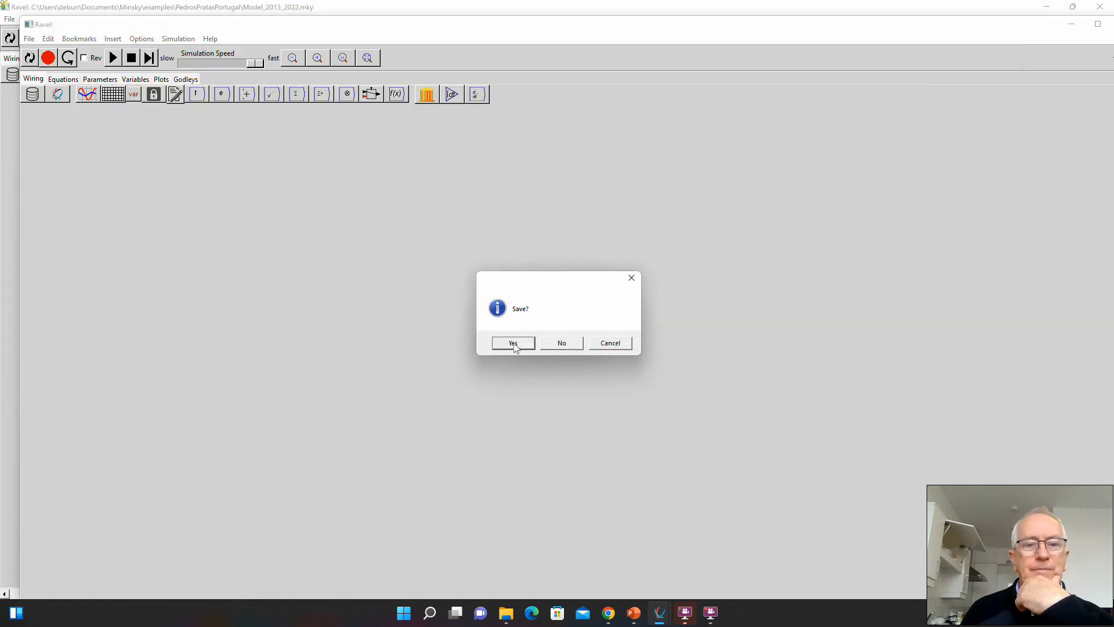
pyautogui.click(574, 343)
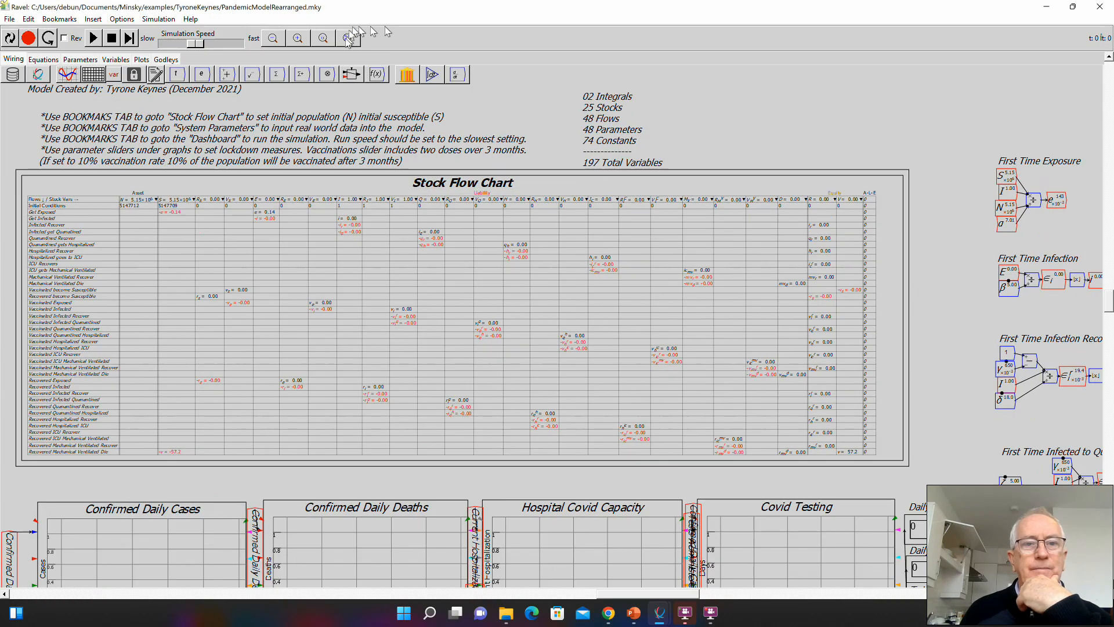
# - Maximize the pandemic model's window and examine its infection and quarantine equations and the overall model layout
pyautogui.click(347, 38)
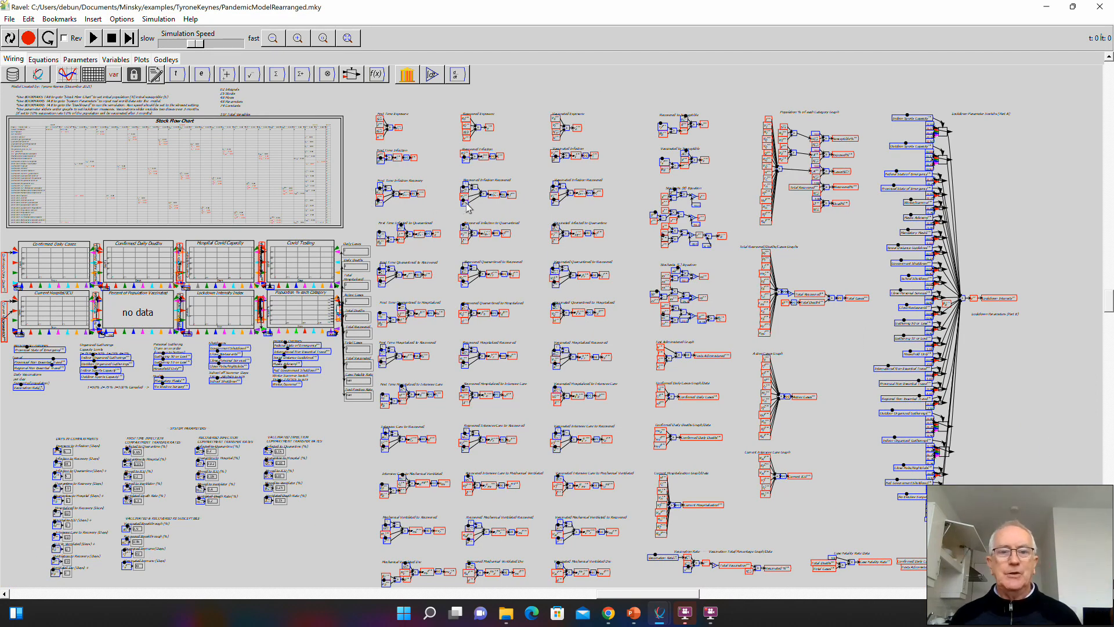
pyautogui.scroll(10, 469, 200)
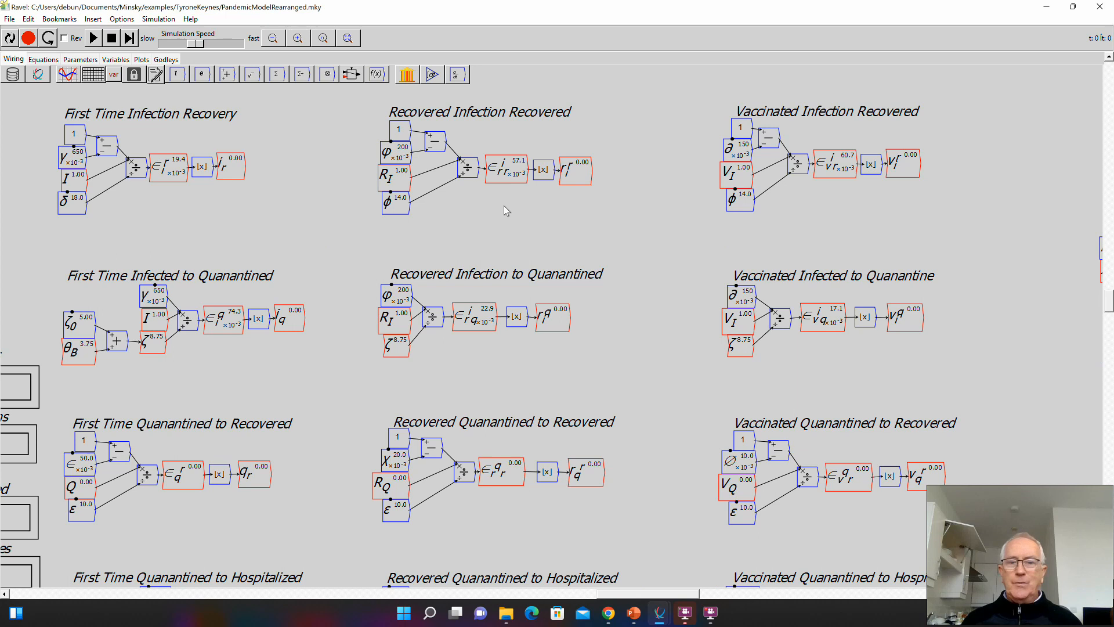
pyautogui.scroll(-8, 503, 205)
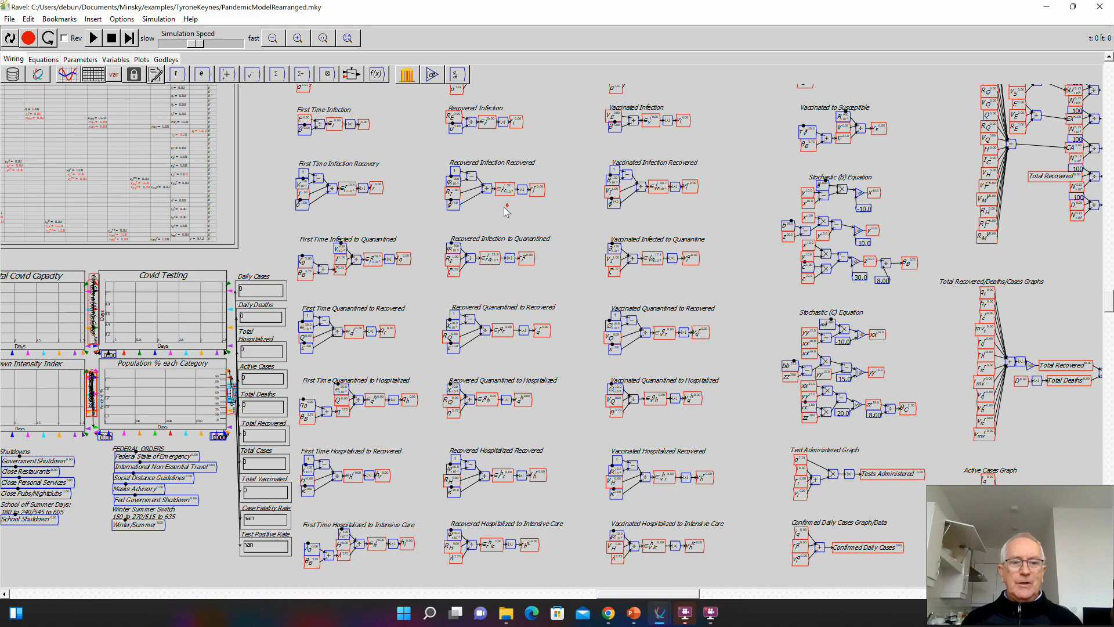
pyautogui.scroll(-2, 505, 210)
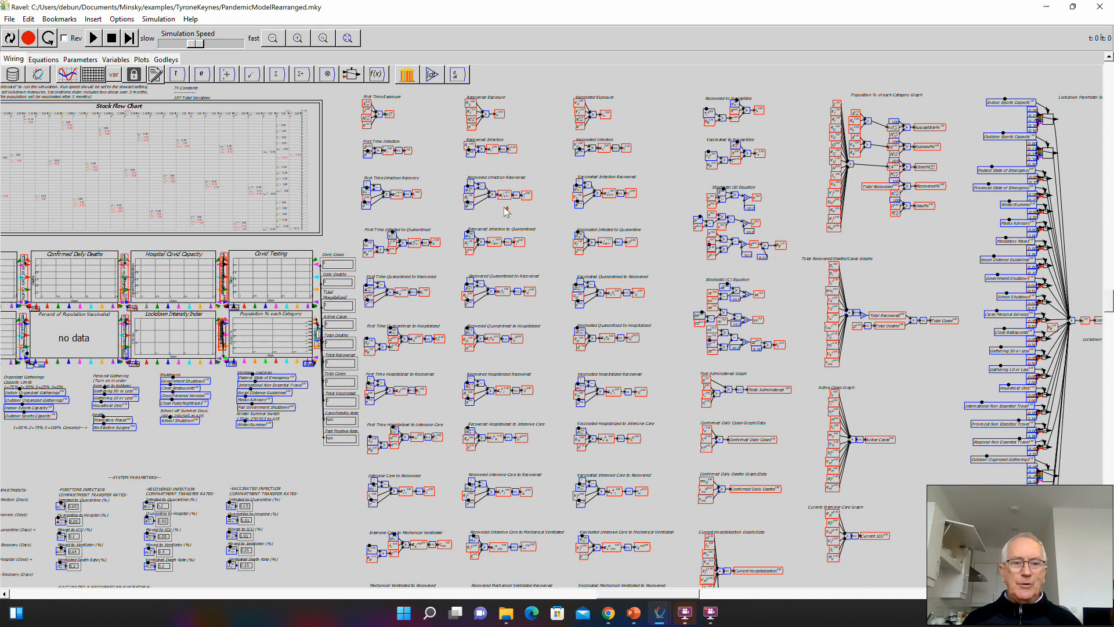
pyautogui.scroll(-2, 505, 210)
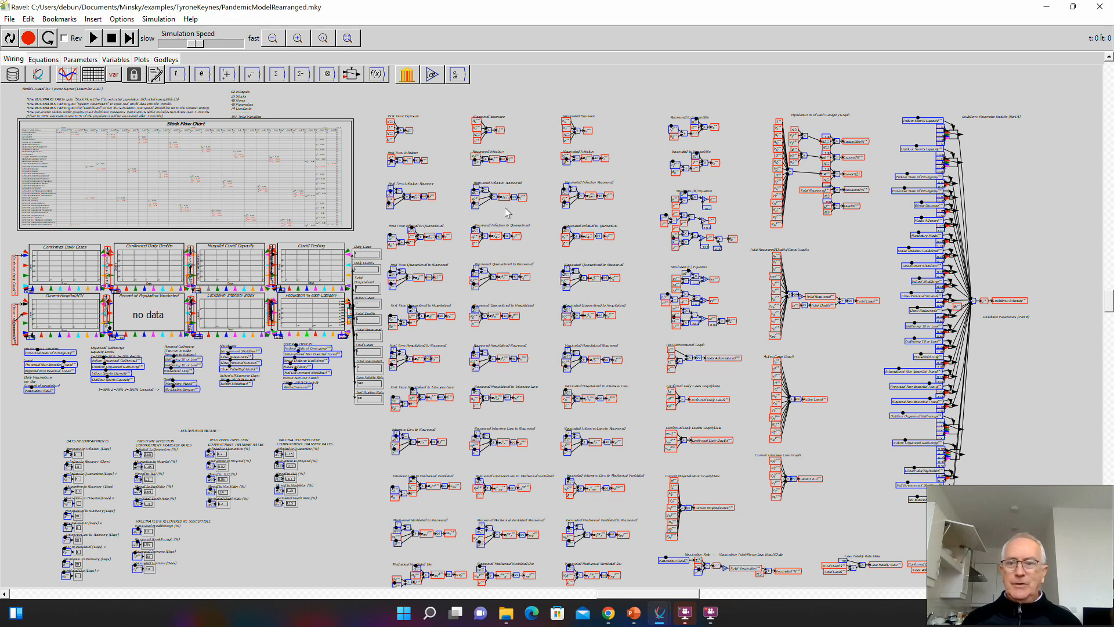